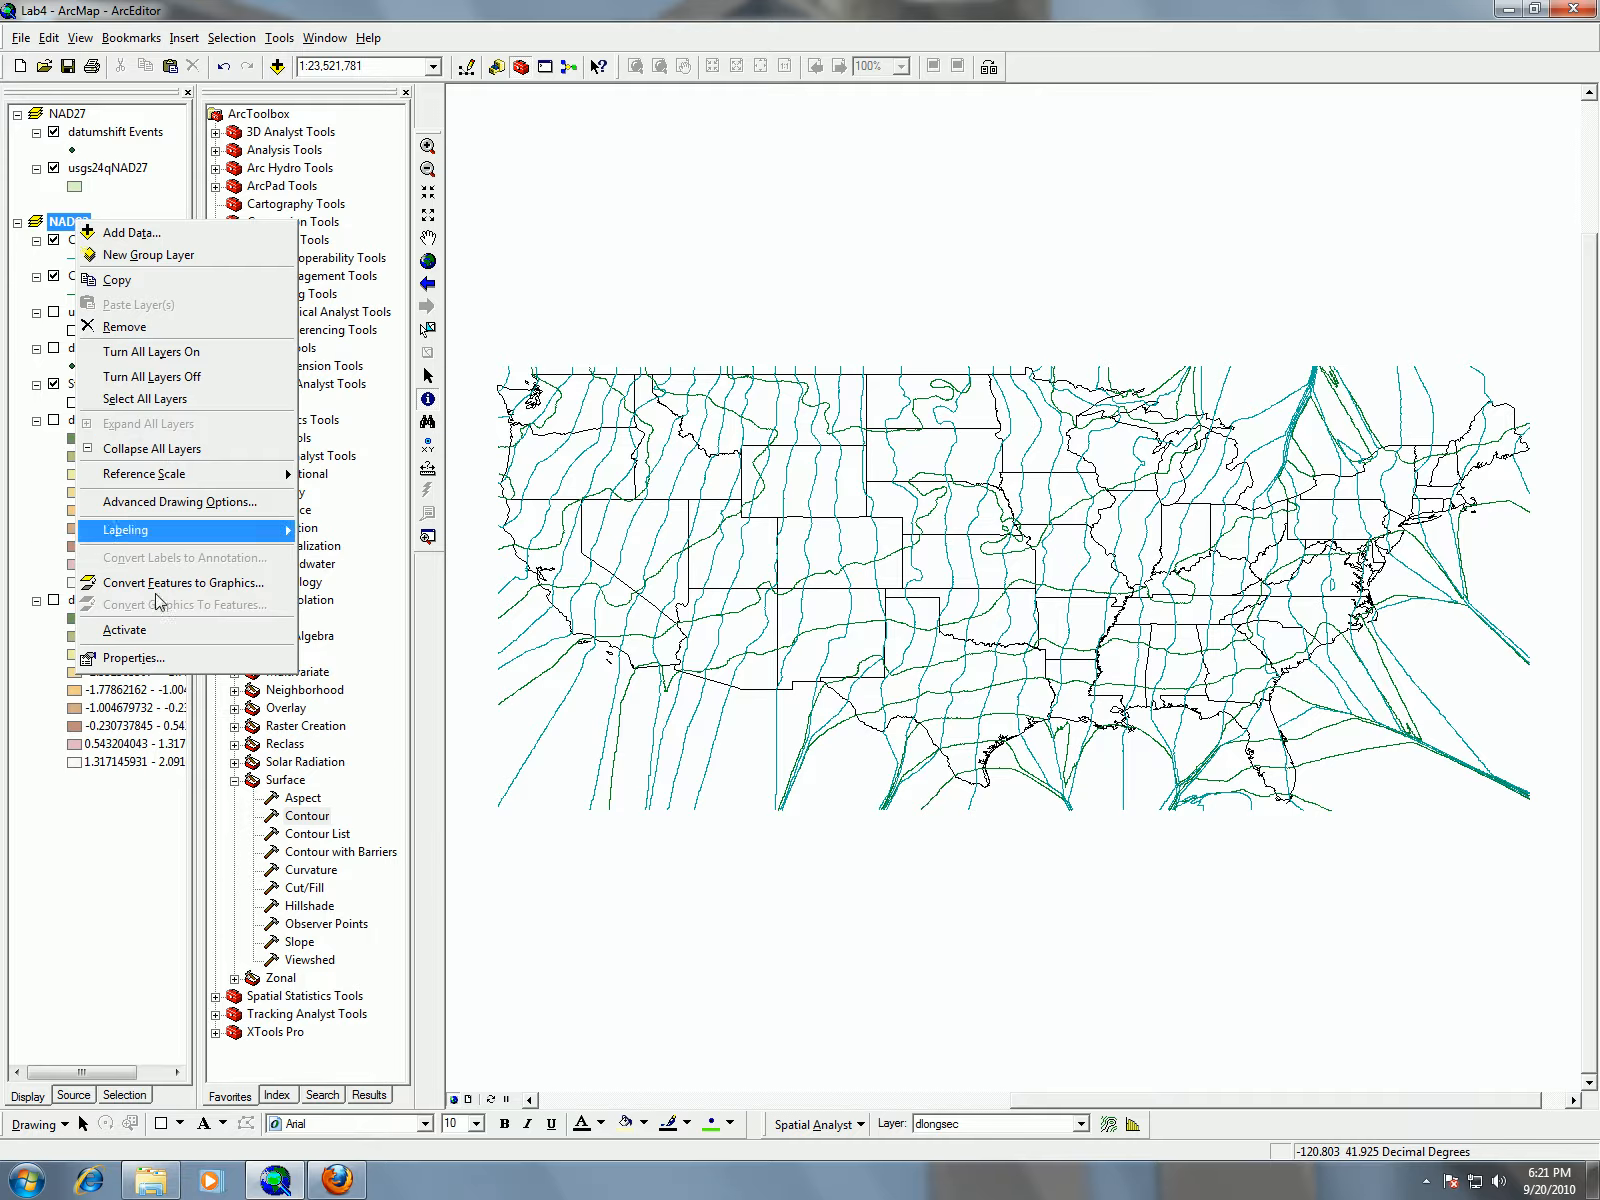
Set the NAD83 data frame's coordinate system to the predefined projected world system Miller Cylindrical (world), accepting the differing geographic coordinate system
{"action": "left_click", "coordinate": [150, 658]}
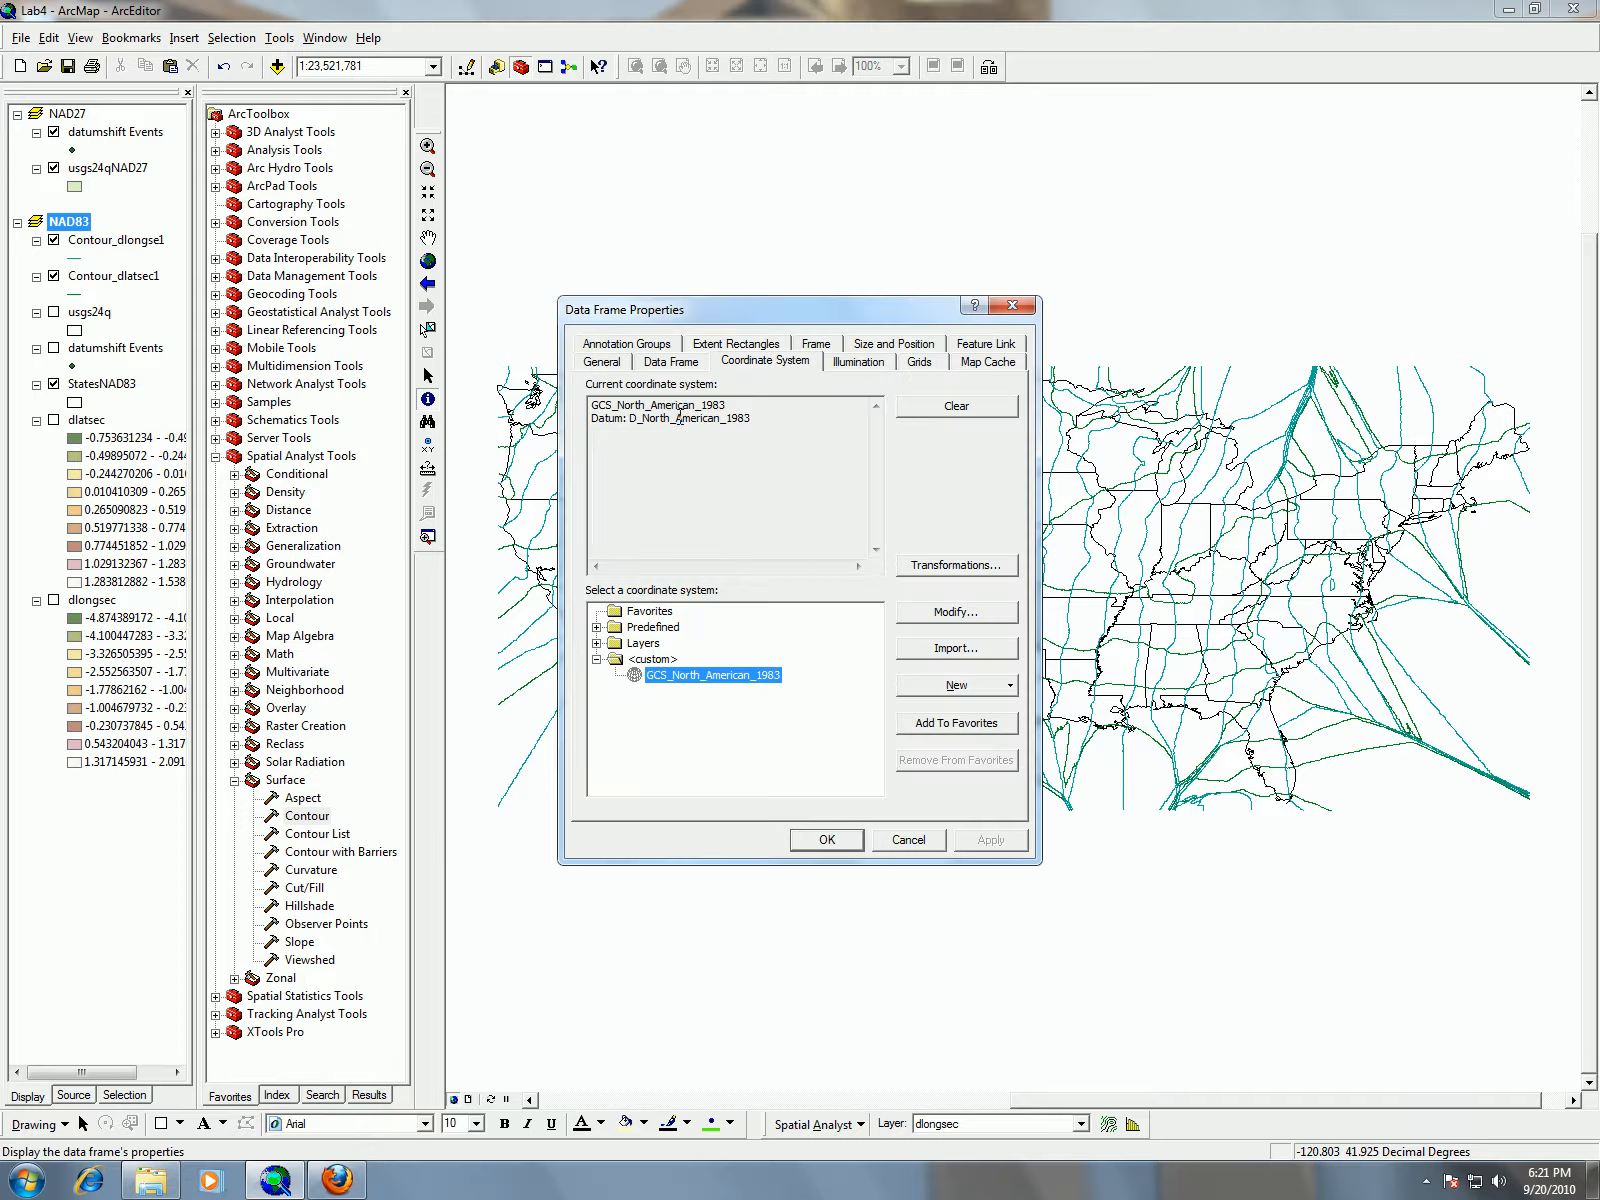
{"action": "left_click", "coordinate": [777, 358]}
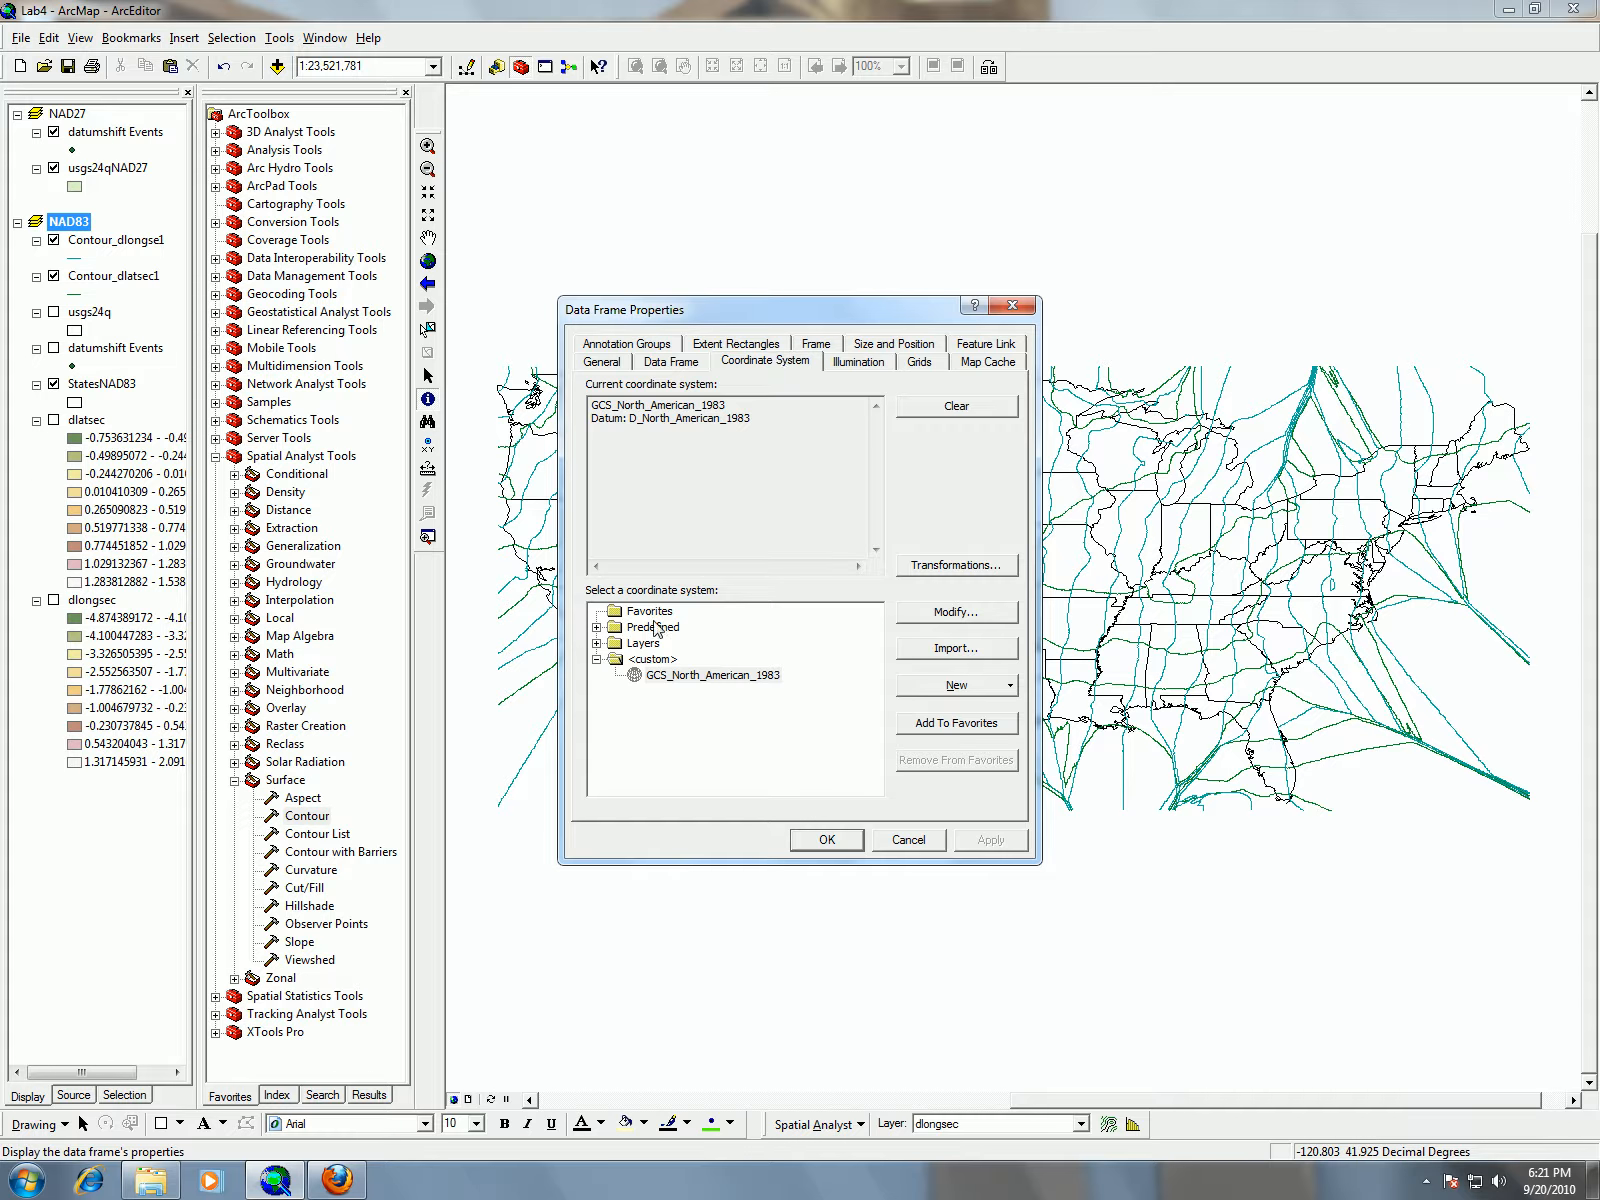
{"action": "left_click", "coordinate": [596, 627]}
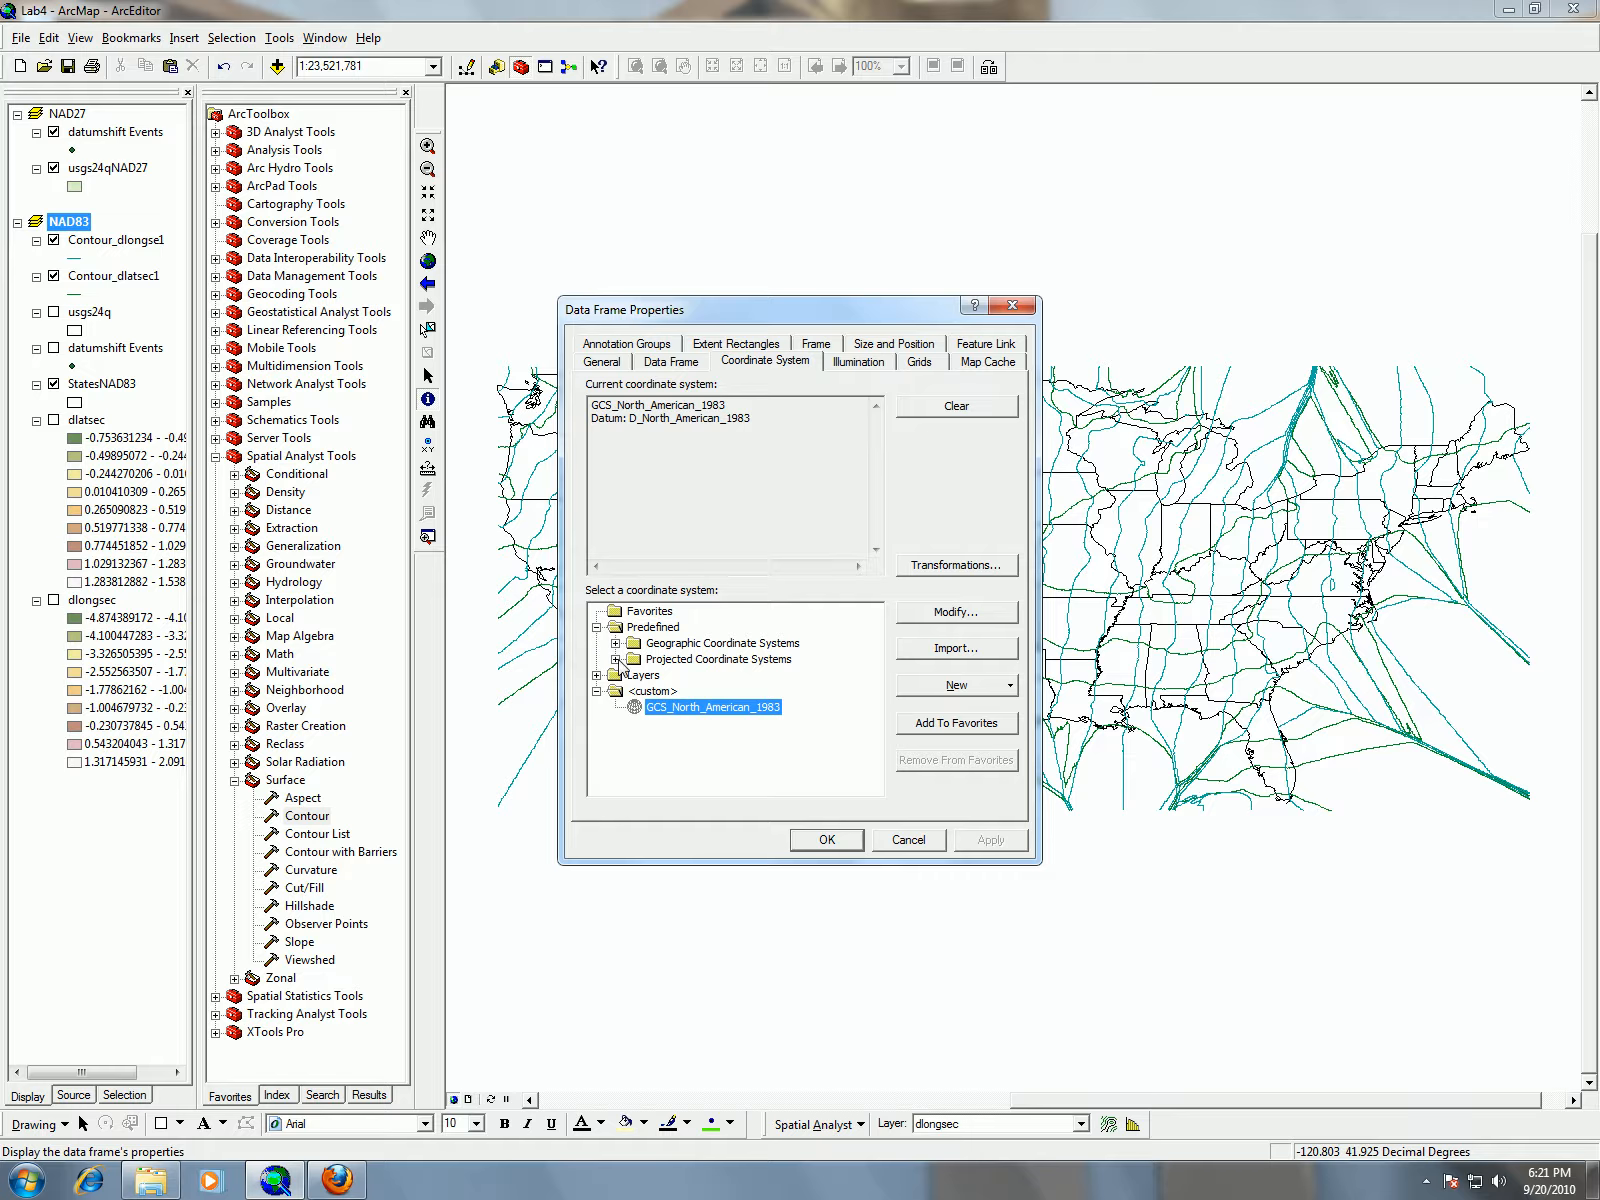
{"action": "left_click", "coordinate": [616, 659]}
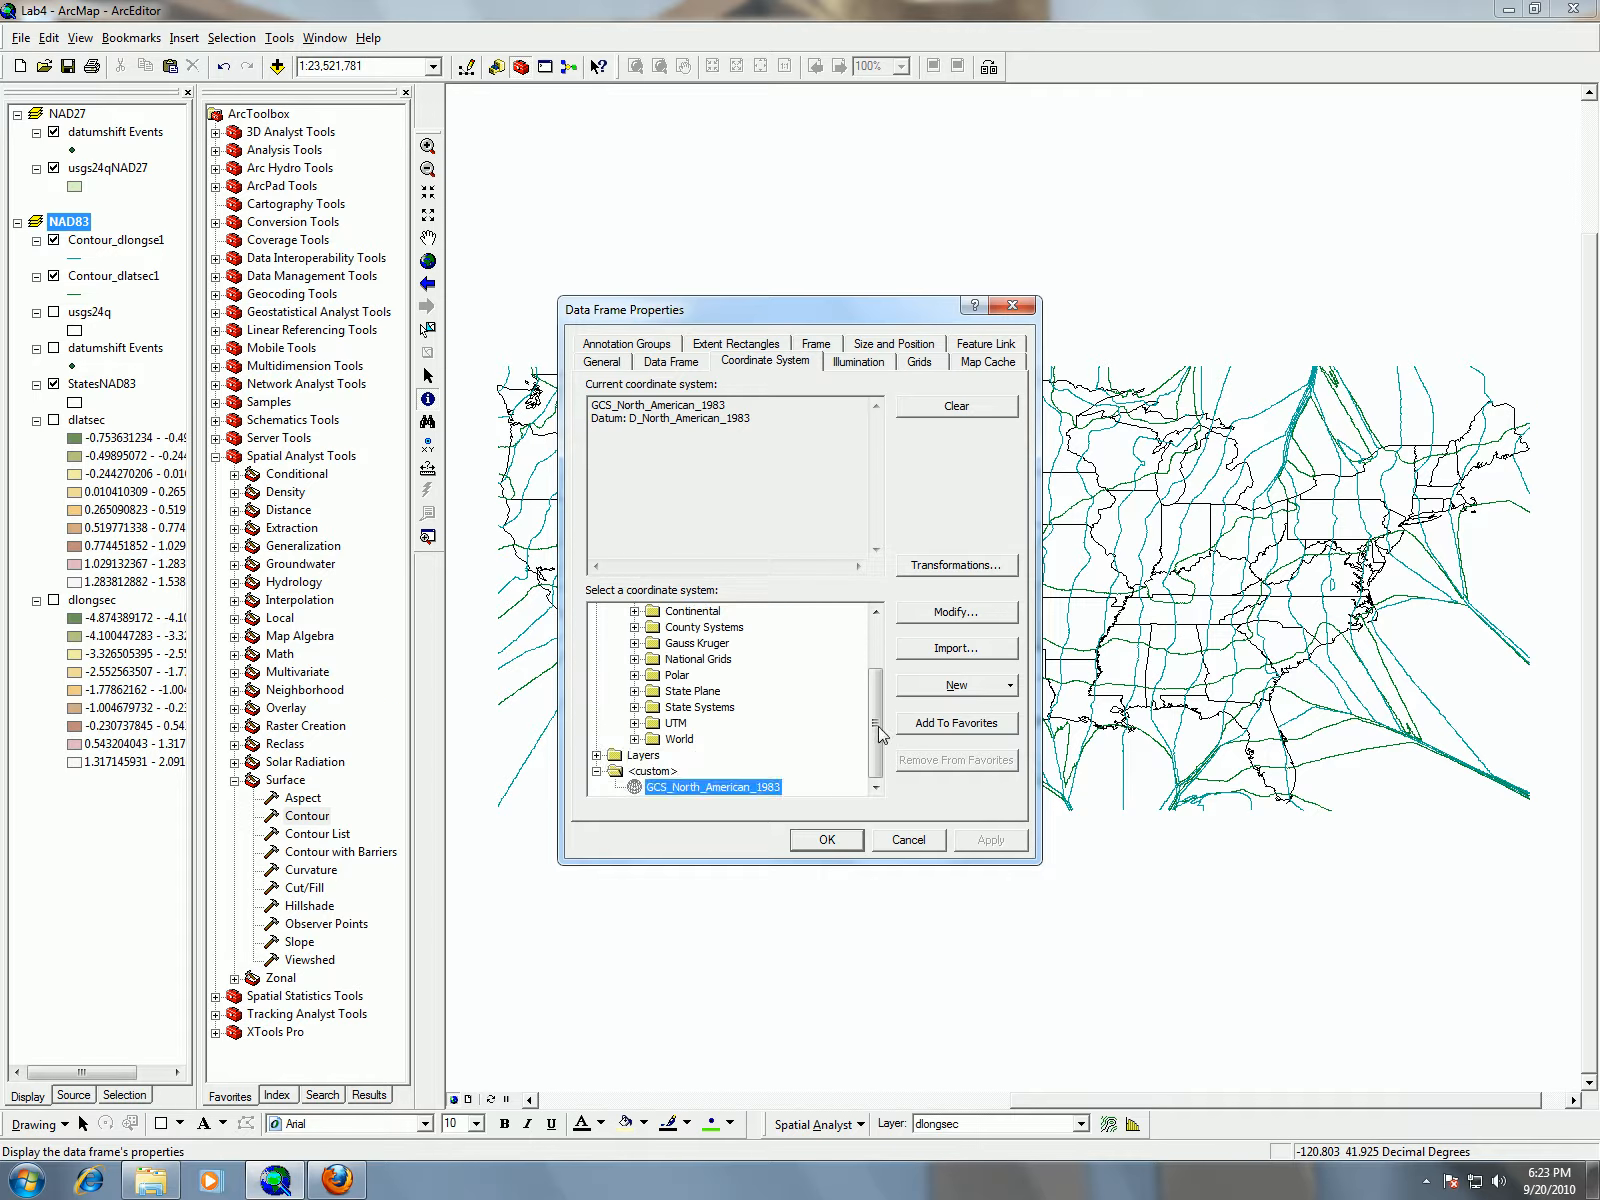
{"action": "left_click_drag", "start_coordinate": [878, 725], "coordinate": [878, 713]}
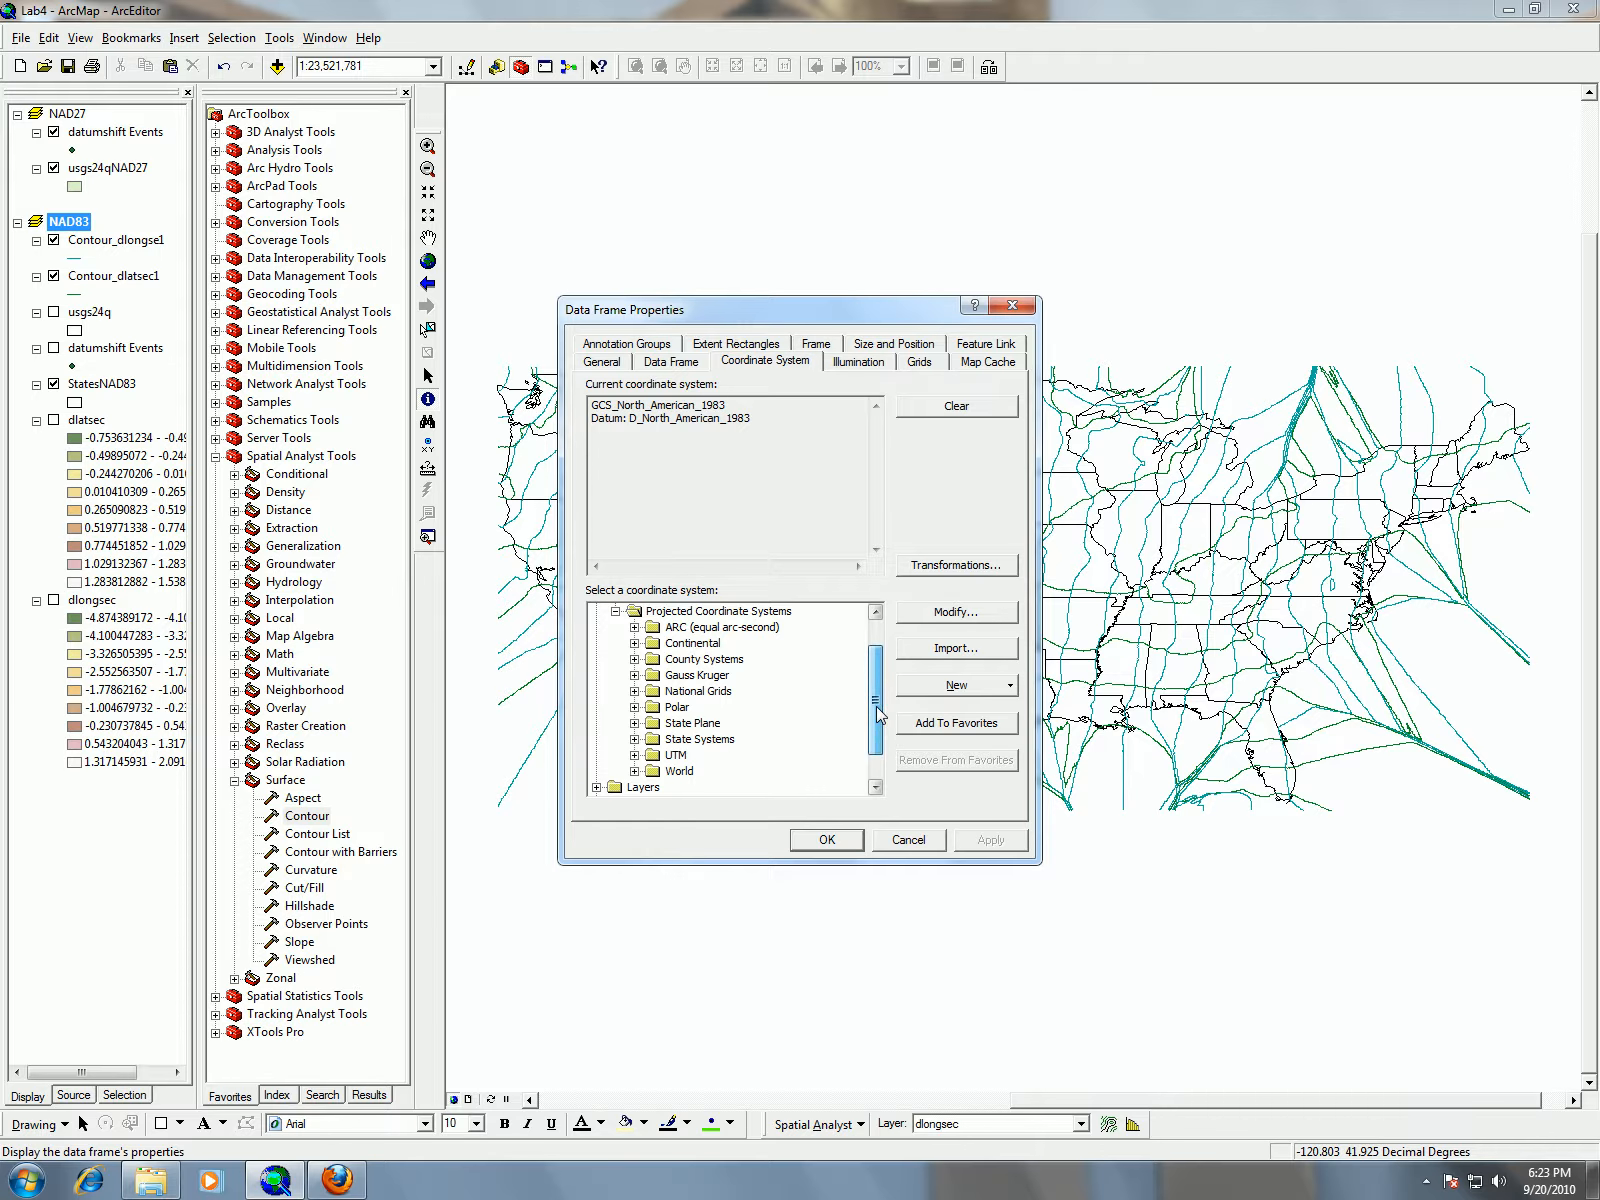
{"action": "left_click", "coordinate": [634, 771]}
{"action": "left_click_drag", "start_coordinate": [876, 672], "coordinate": [880, 724]}
{"action": "left_click", "coordinate": [775, 692]}
{"action": "scroll", "coordinate": [775, 693], "scroll_direction": "down", "scroll_amount": 2}
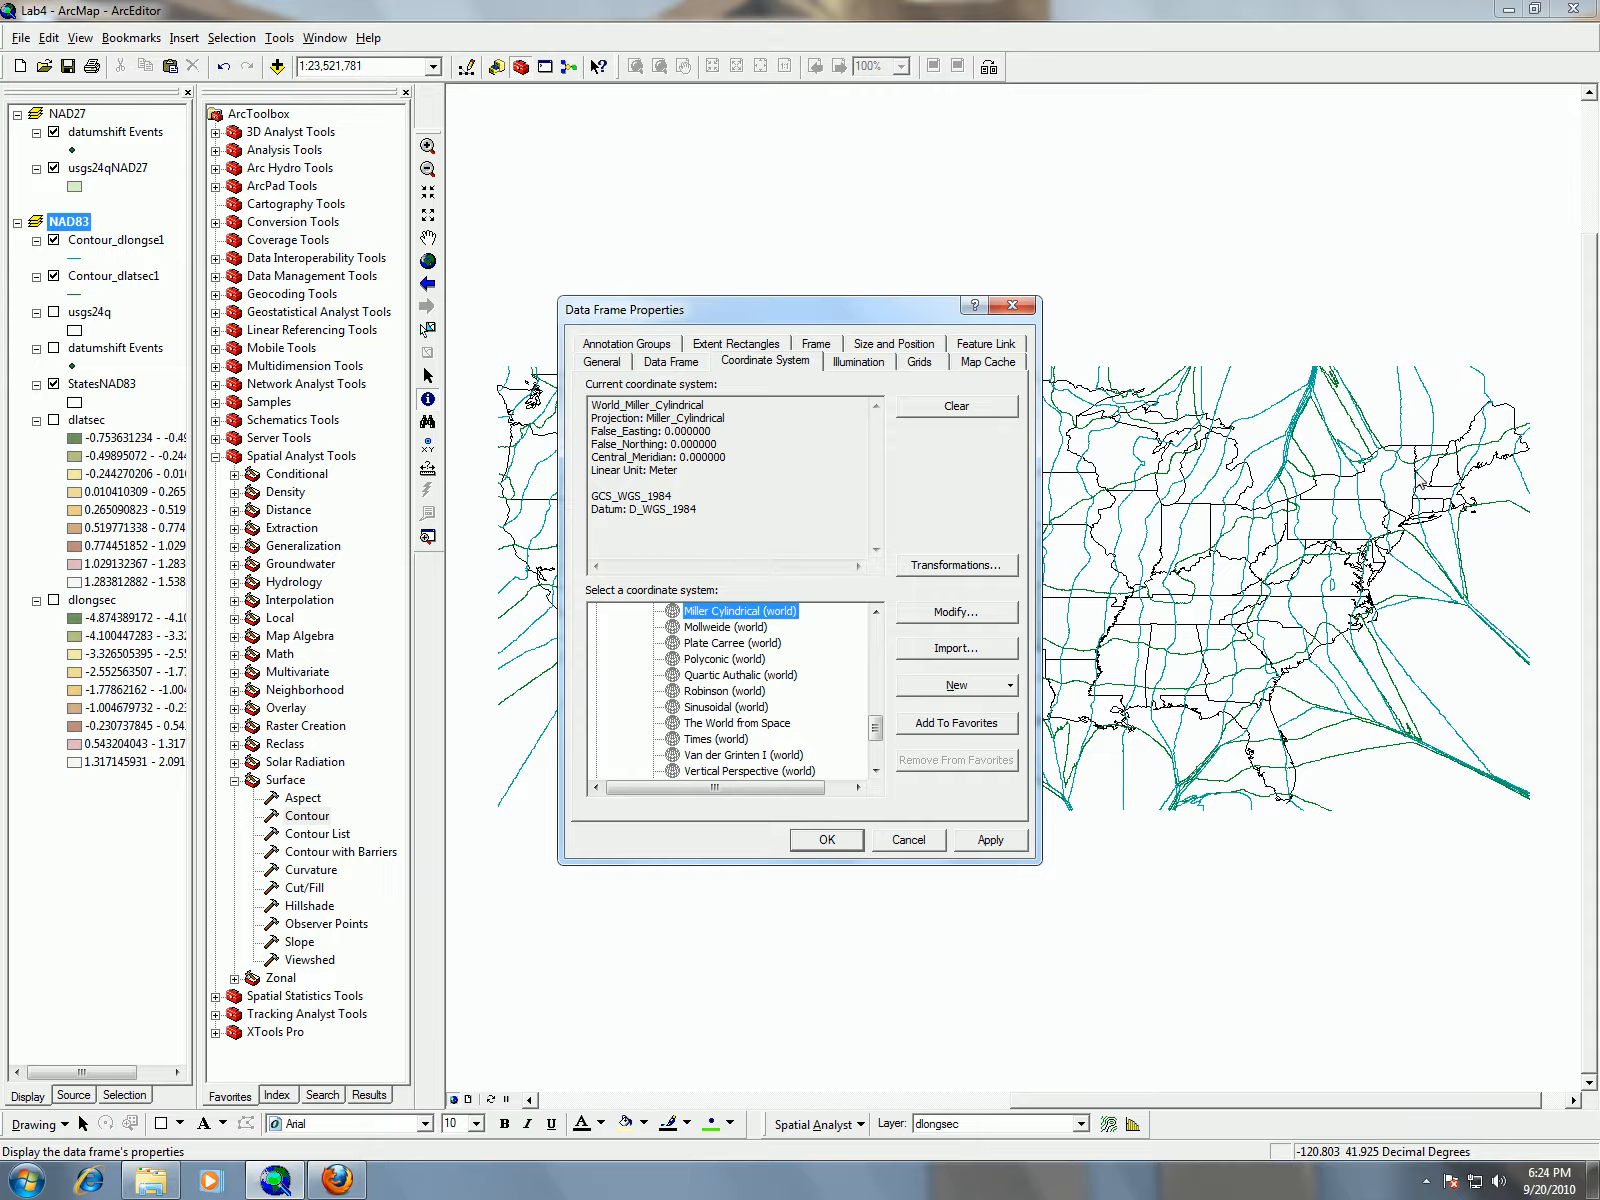
{"action": "left_click", "coordinate": [827, 840]}
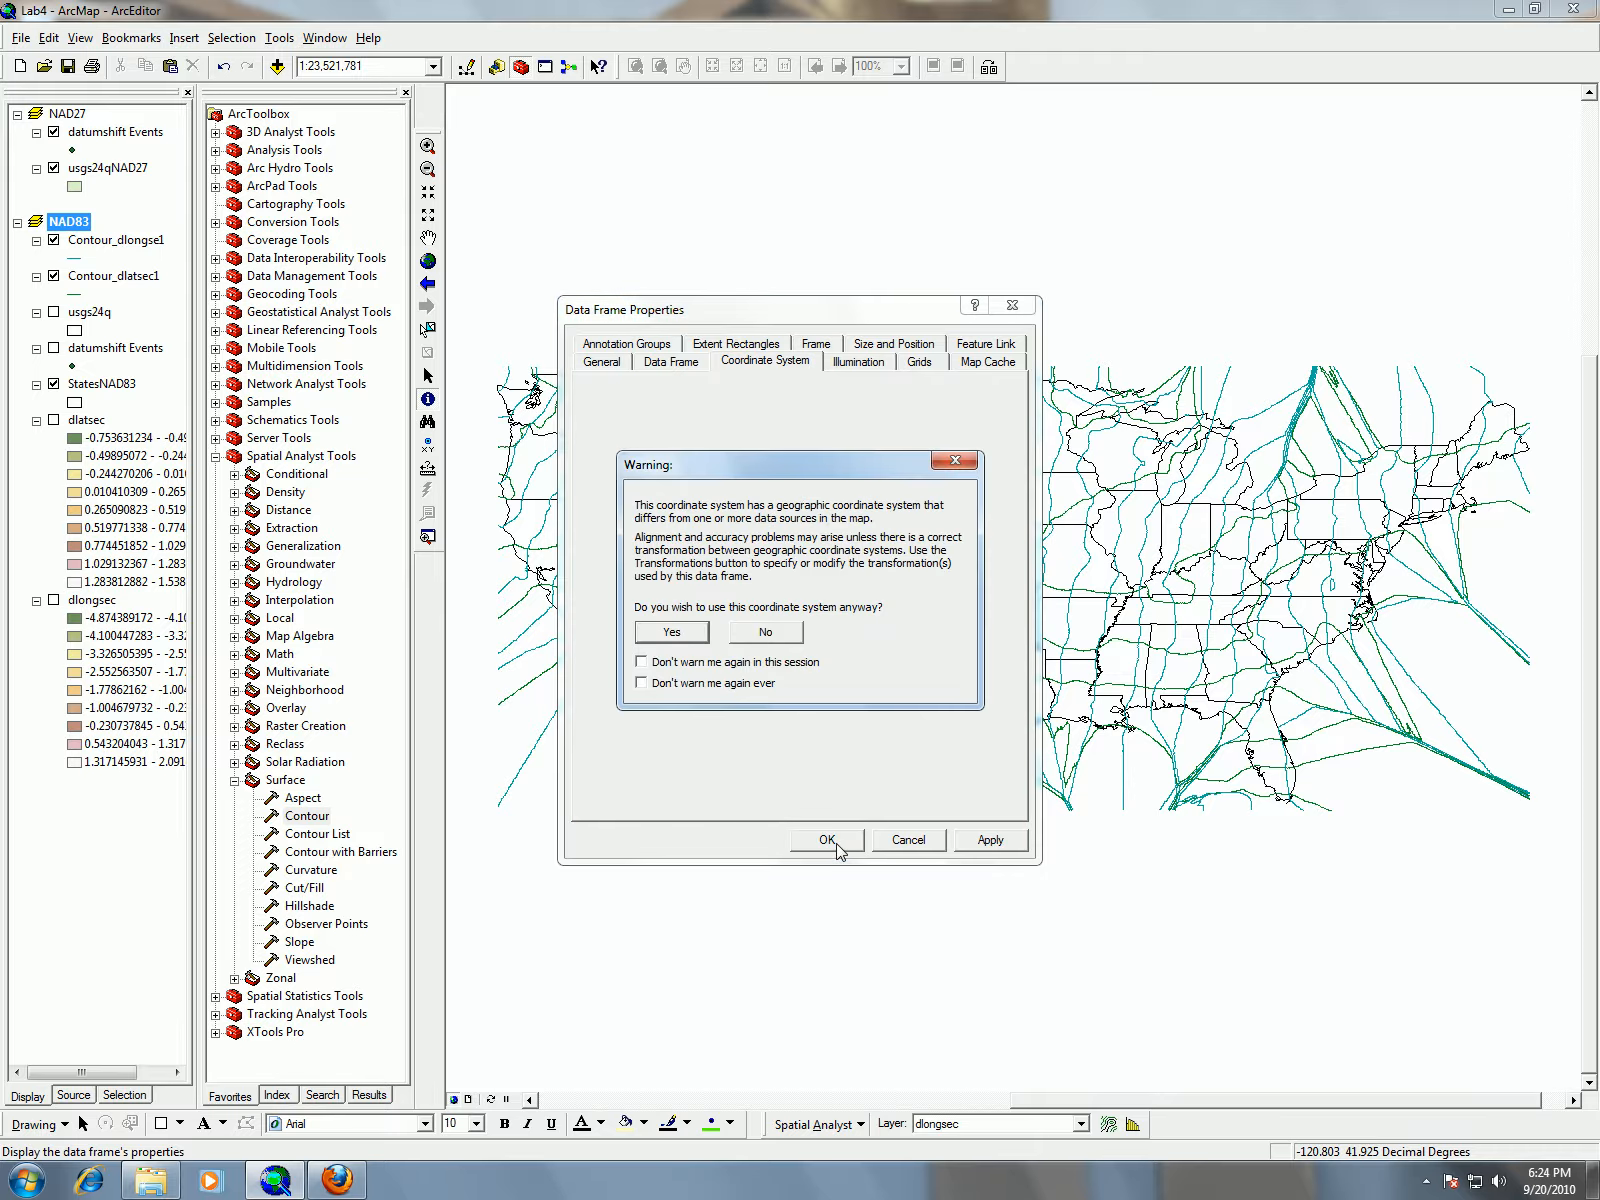
{"action": "left_click", "coordinate": [669, 636]}
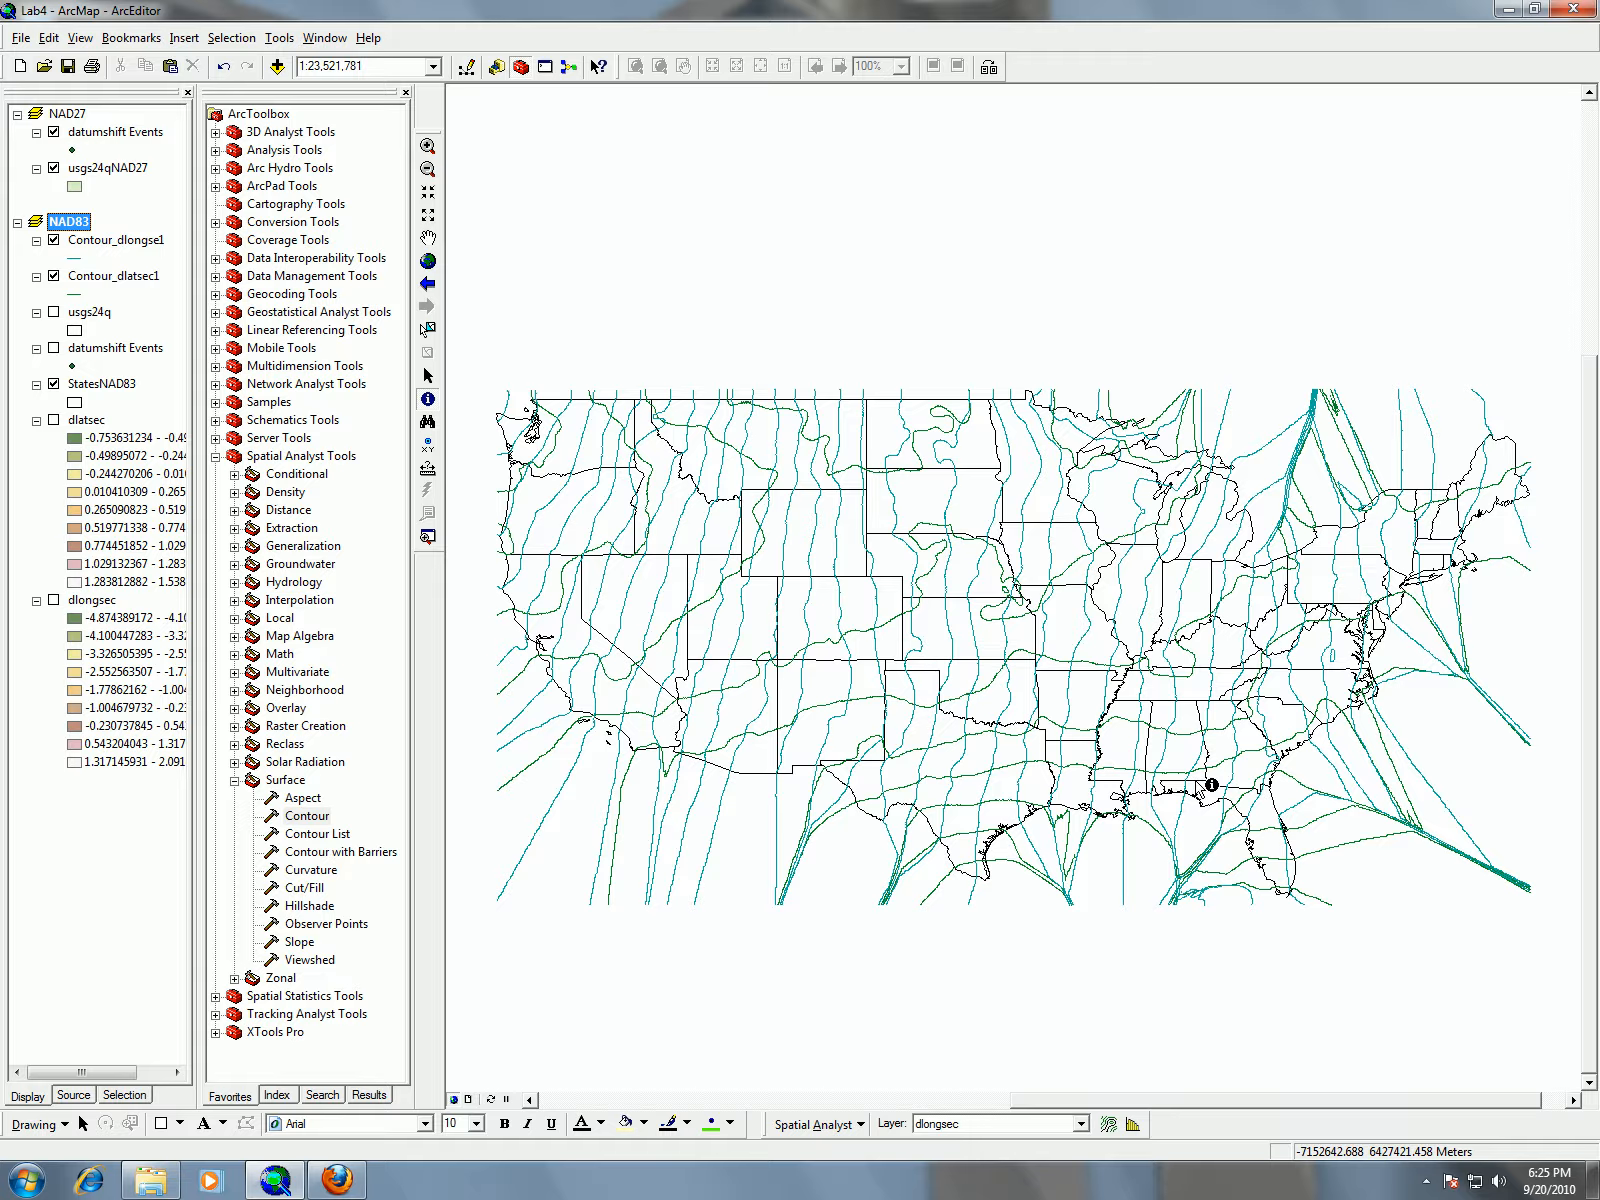
Switch to Firefox, open the downloaded NAD8327.ppt in PowerPoint to examine the NAD83 minus NAD27 horizontal shift map, and close it
{"action": "left_click", "coordinate": [331, 1181]}
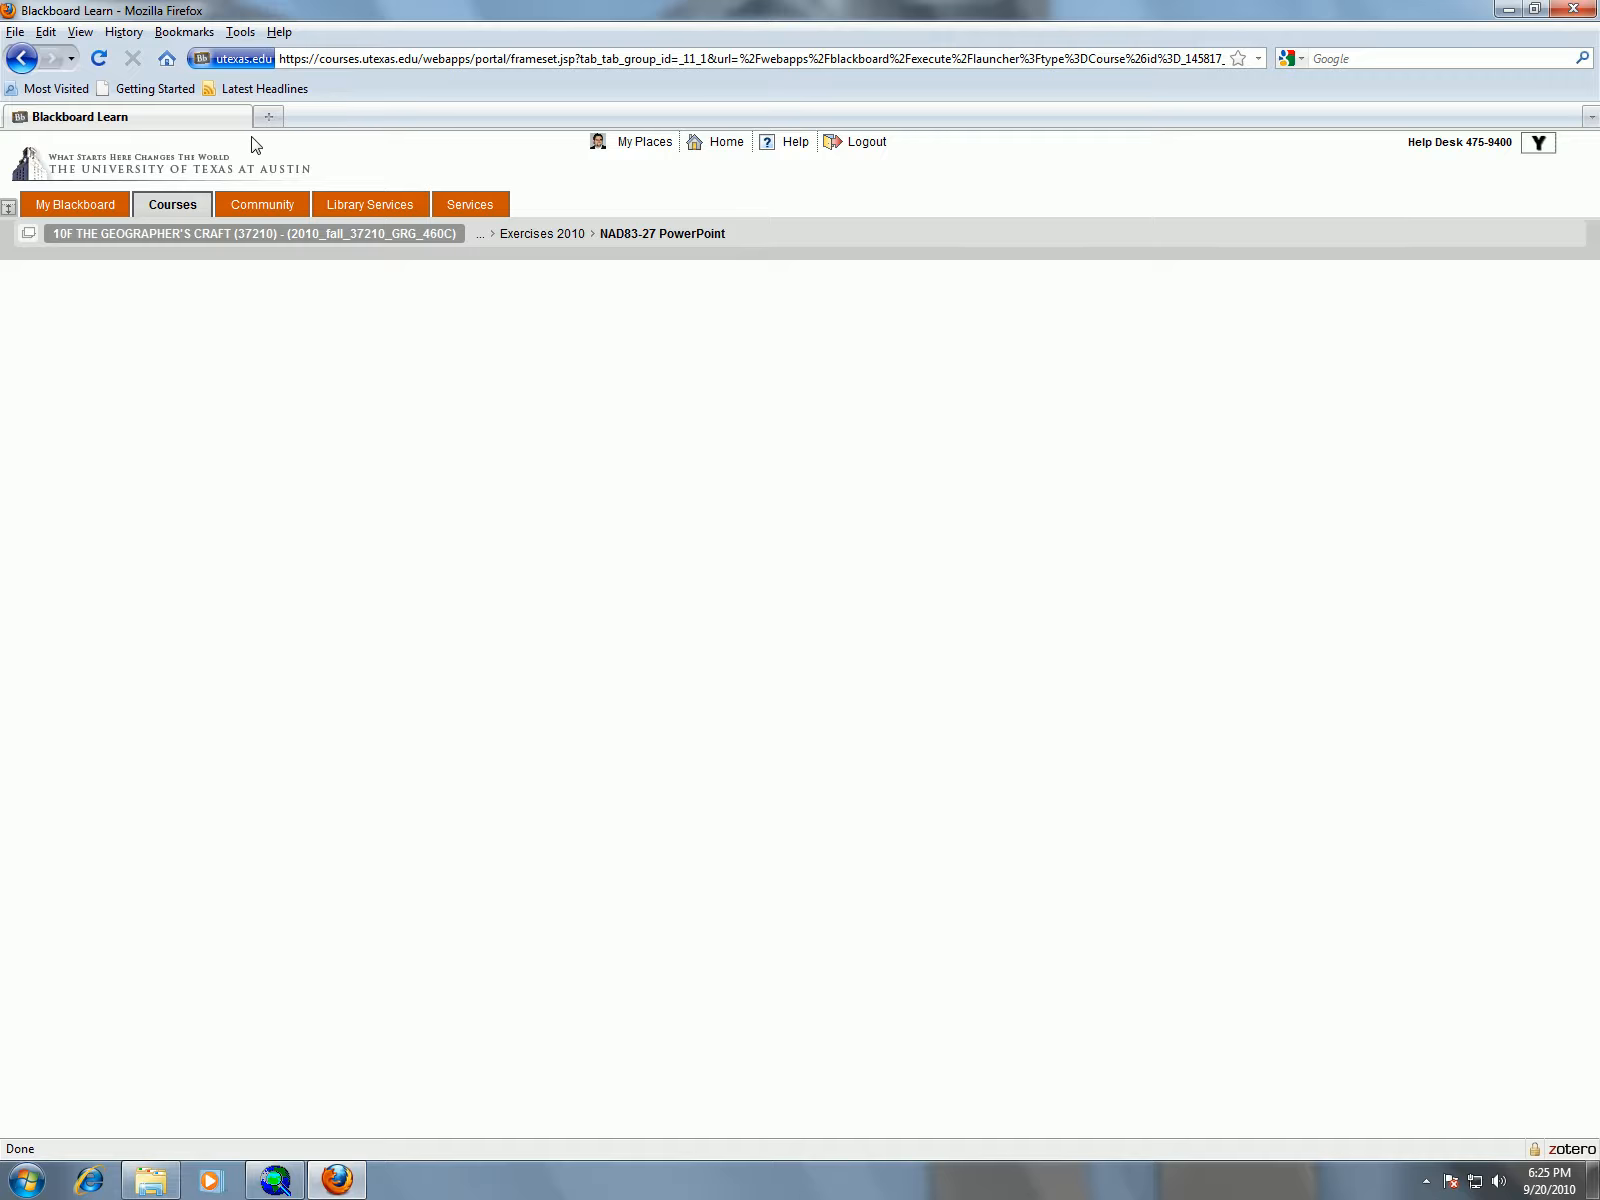
{"action": "left_click", "coordinate": [235, 32]}
{"action": "left_click", "coordinate": [287, 86]}
{"action": "double_click", "coordinate": [91, 65]}
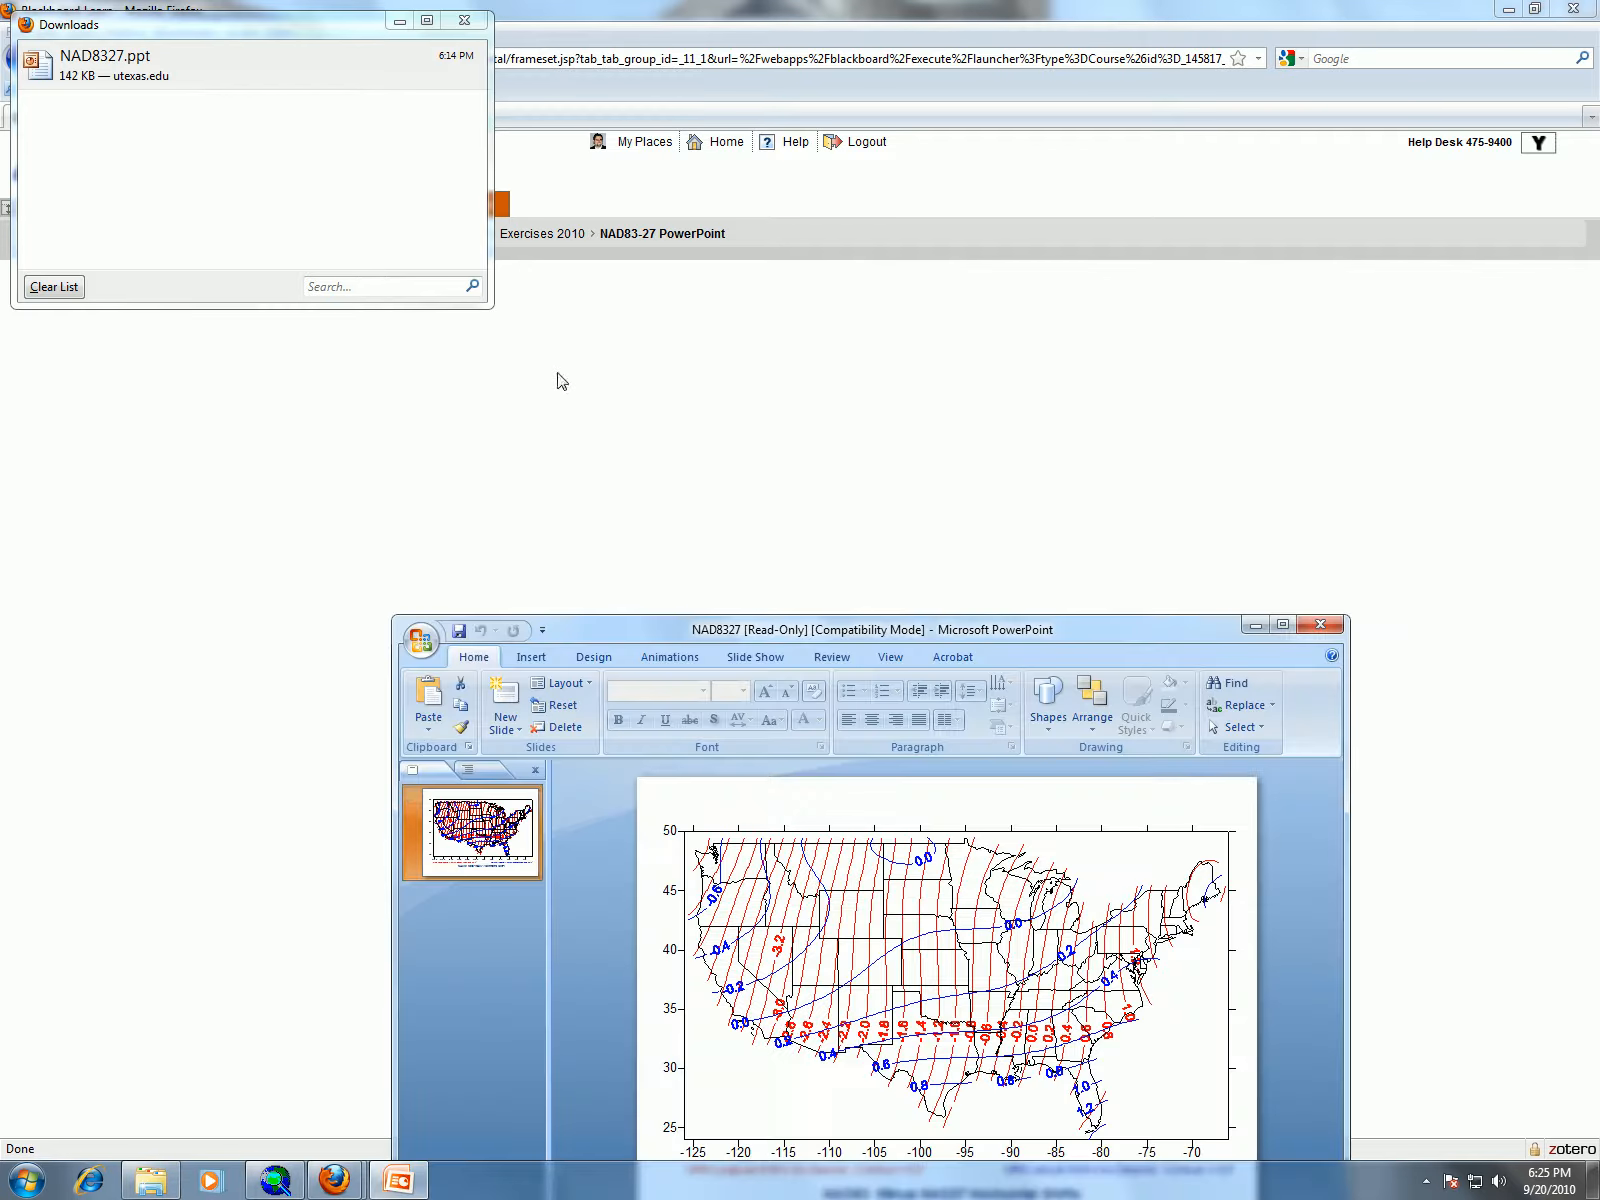
{"action": "left_click", "coordinate": [399, 21]}
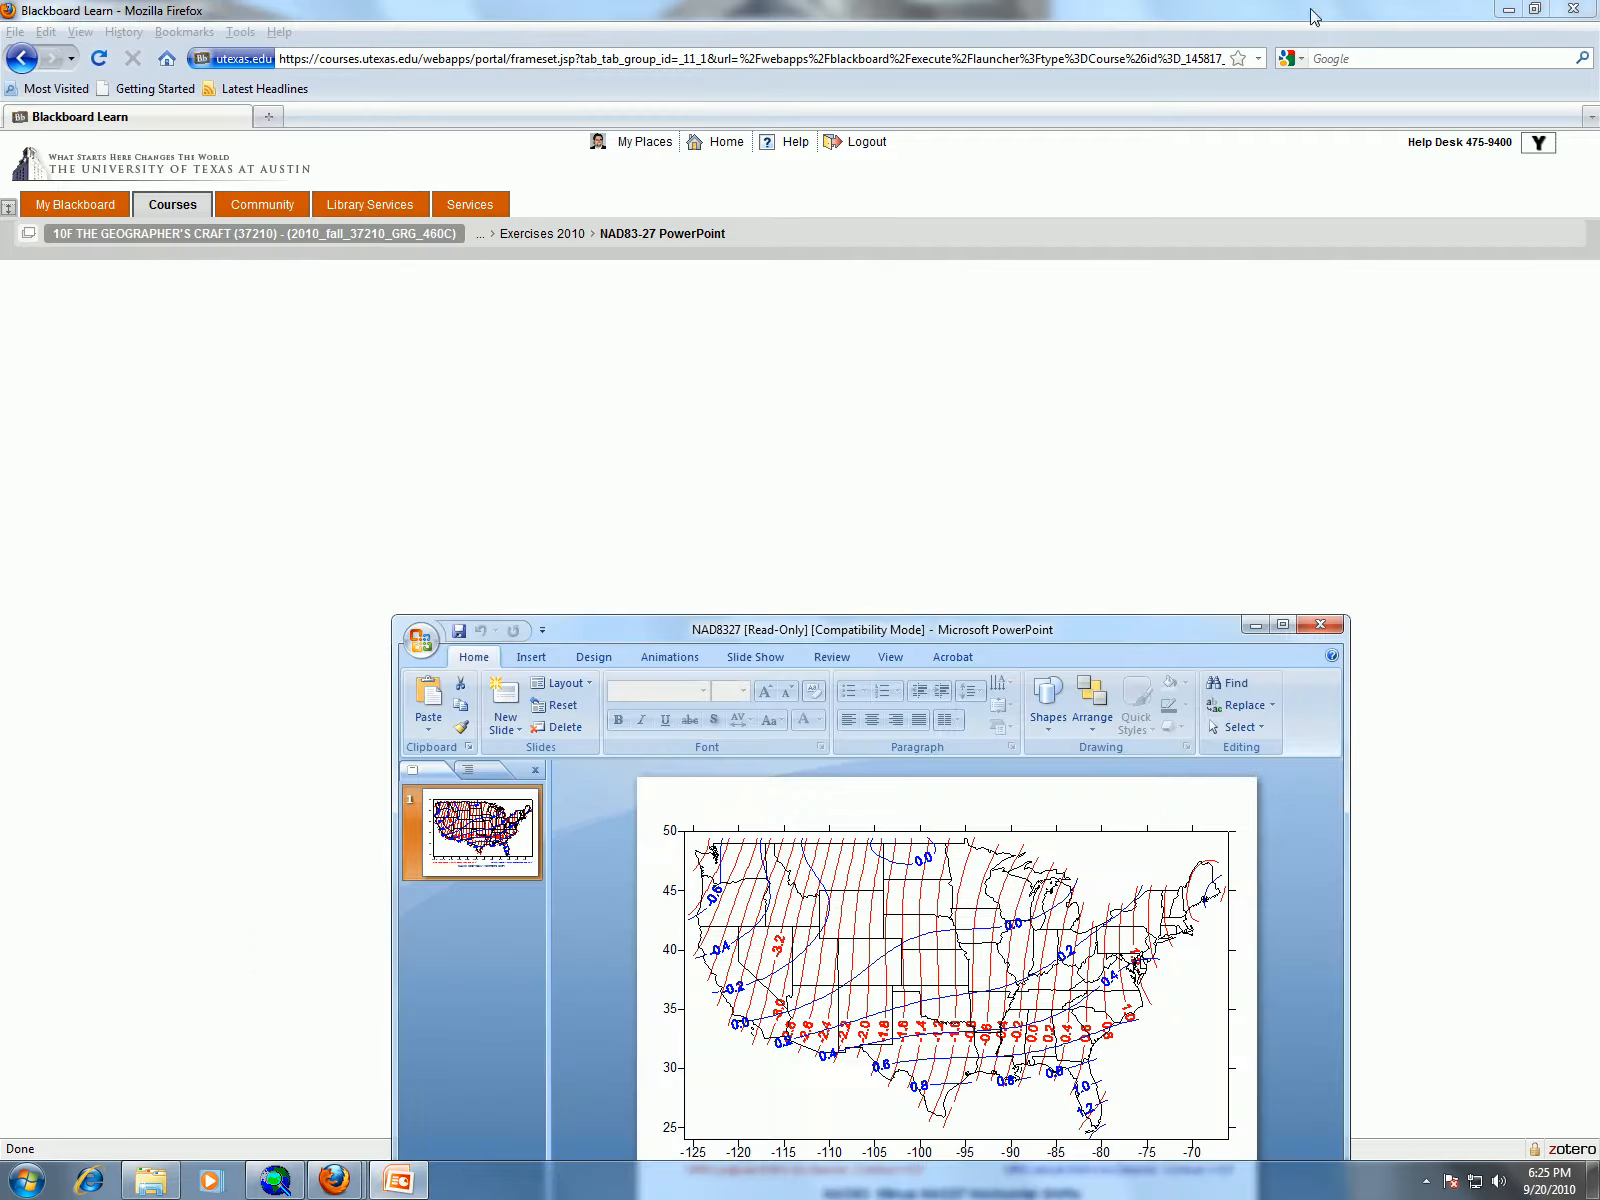
{"action": "left_click", "coordinate": [1512, 13]}
{"action": "left_click_drag", "start_coordinate": [1129, 626], "coordinate": [988, 340]}
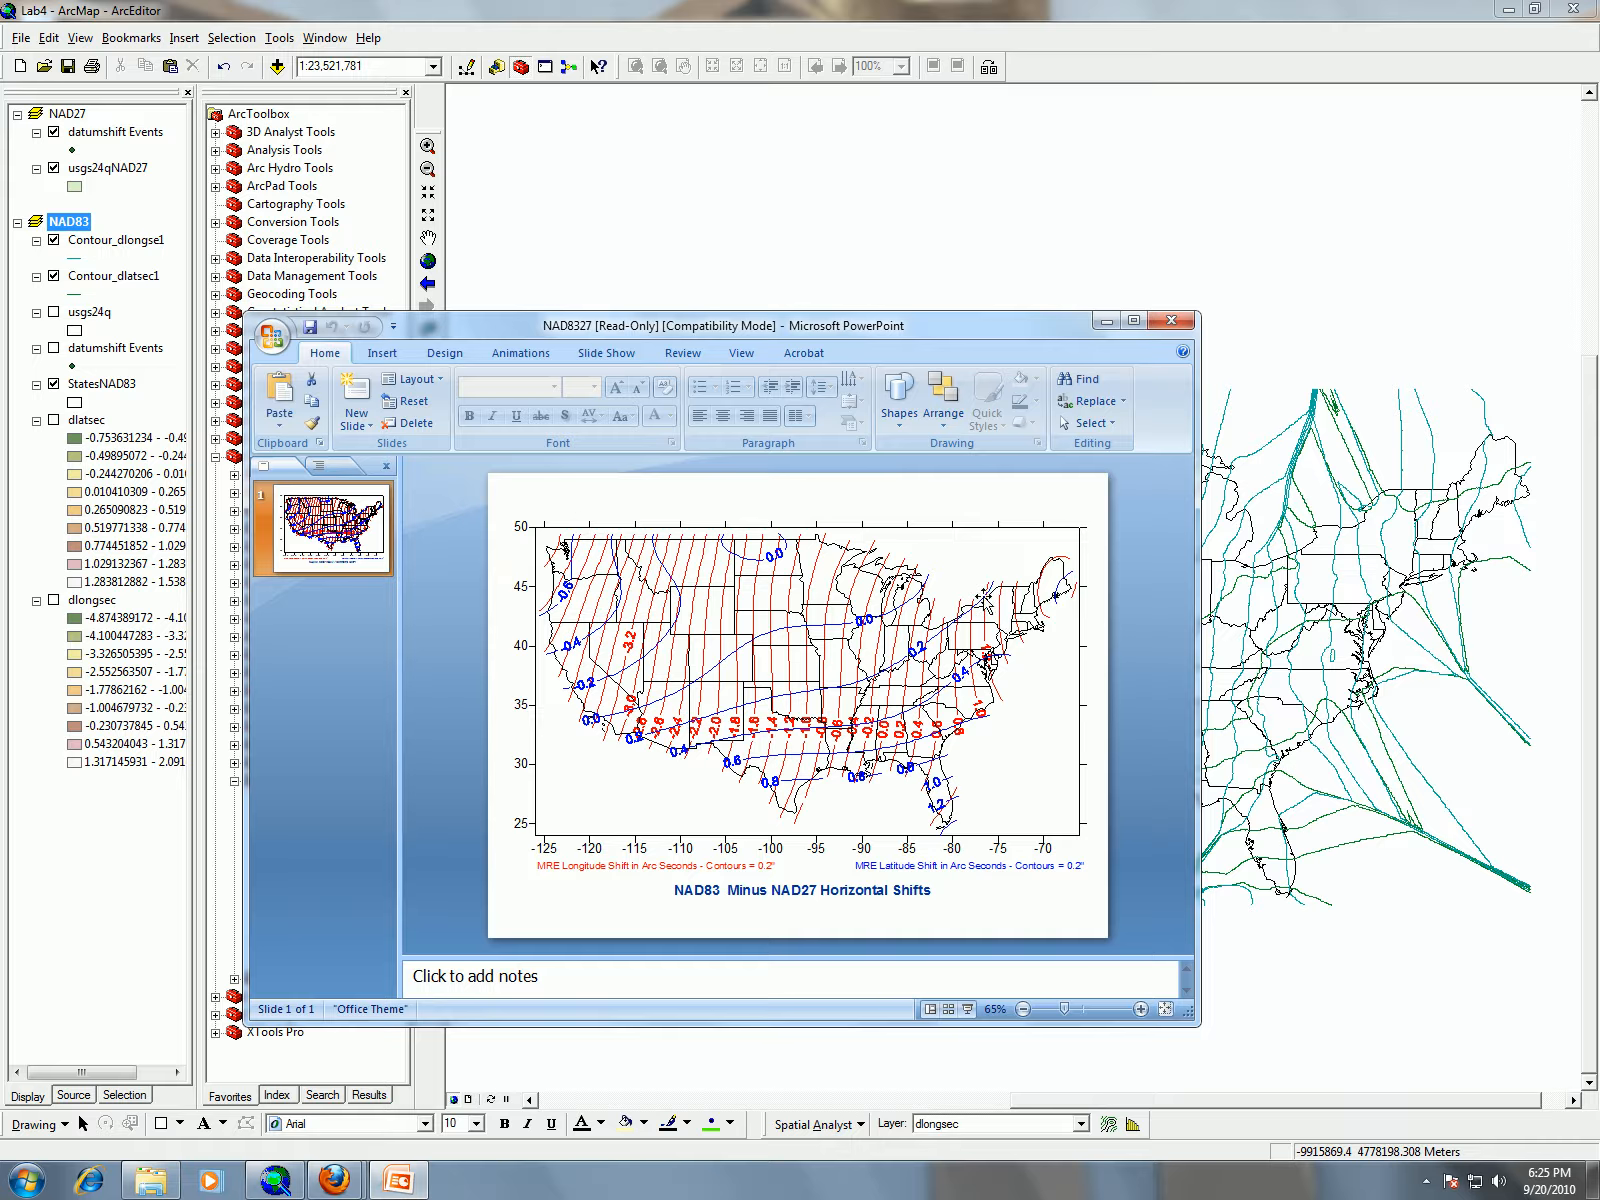
{"action": "left_click", "coordinate": [1174, 322]}
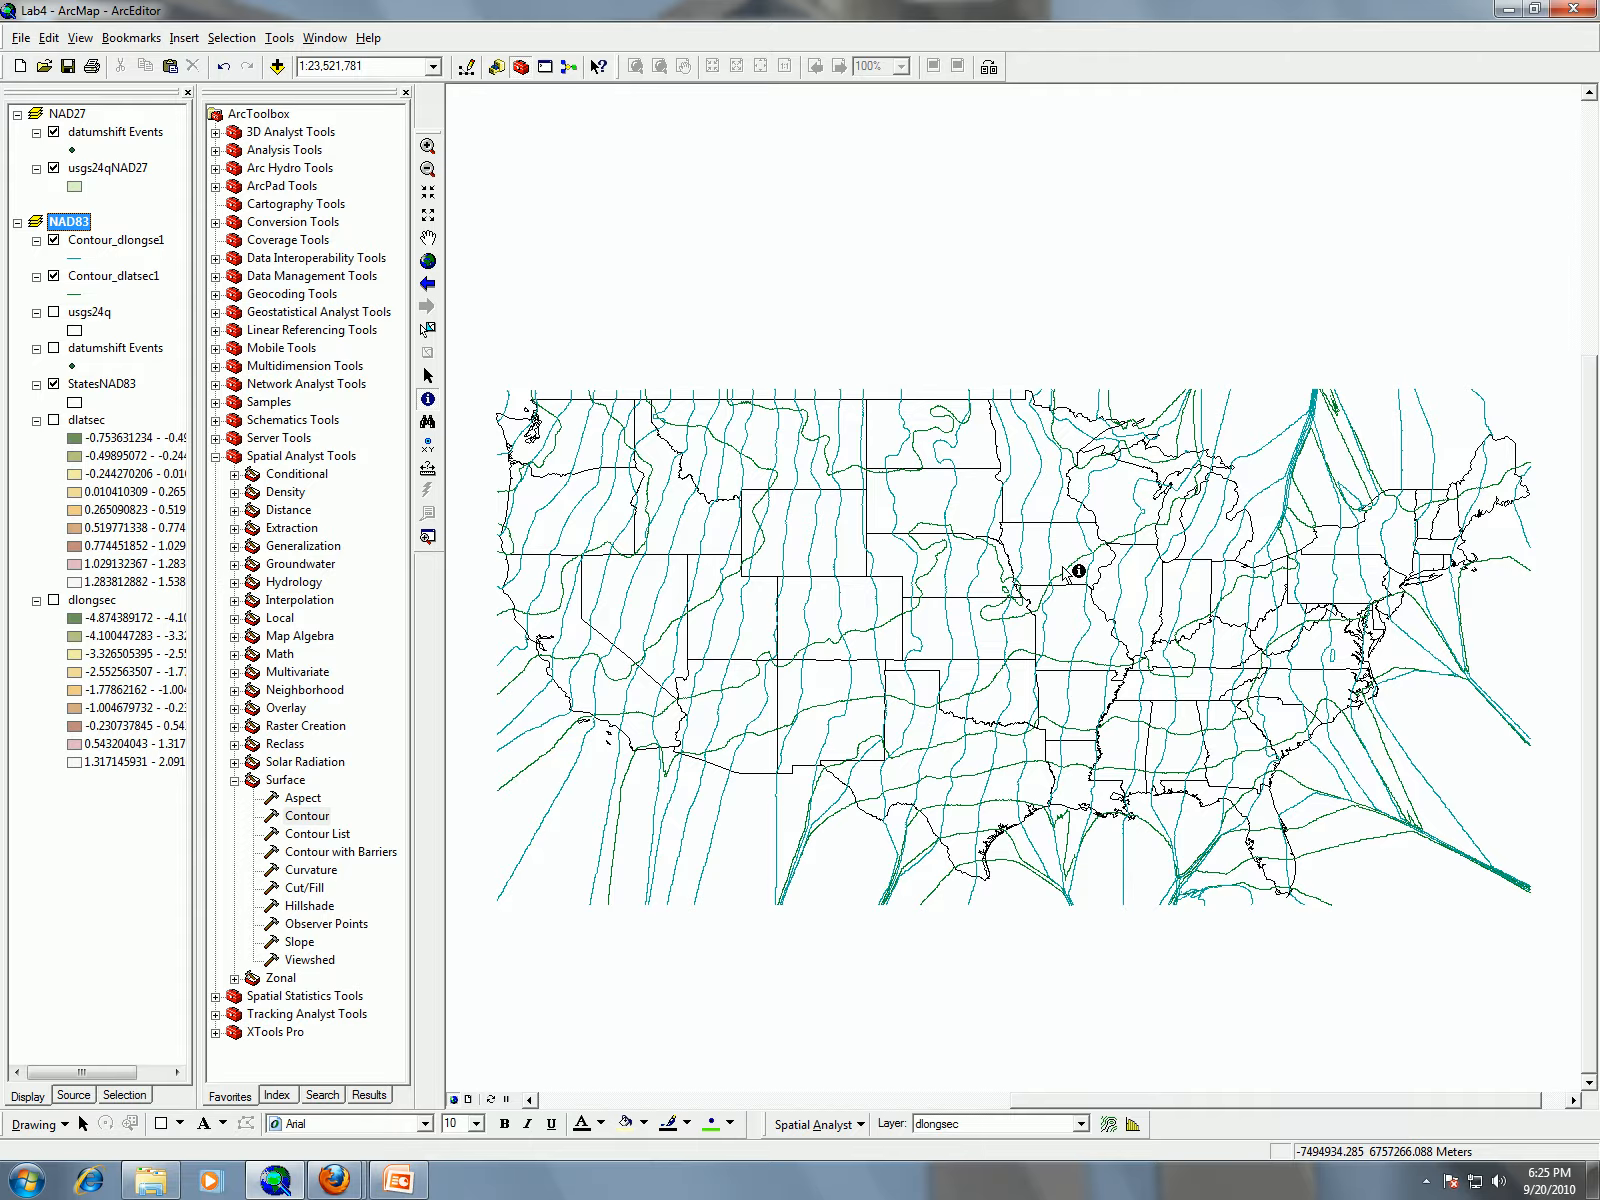
Change the line symbol colour of the Contour_dlongse1 layer to red
{"action": "left_click", "coordinate": [77, 261]}
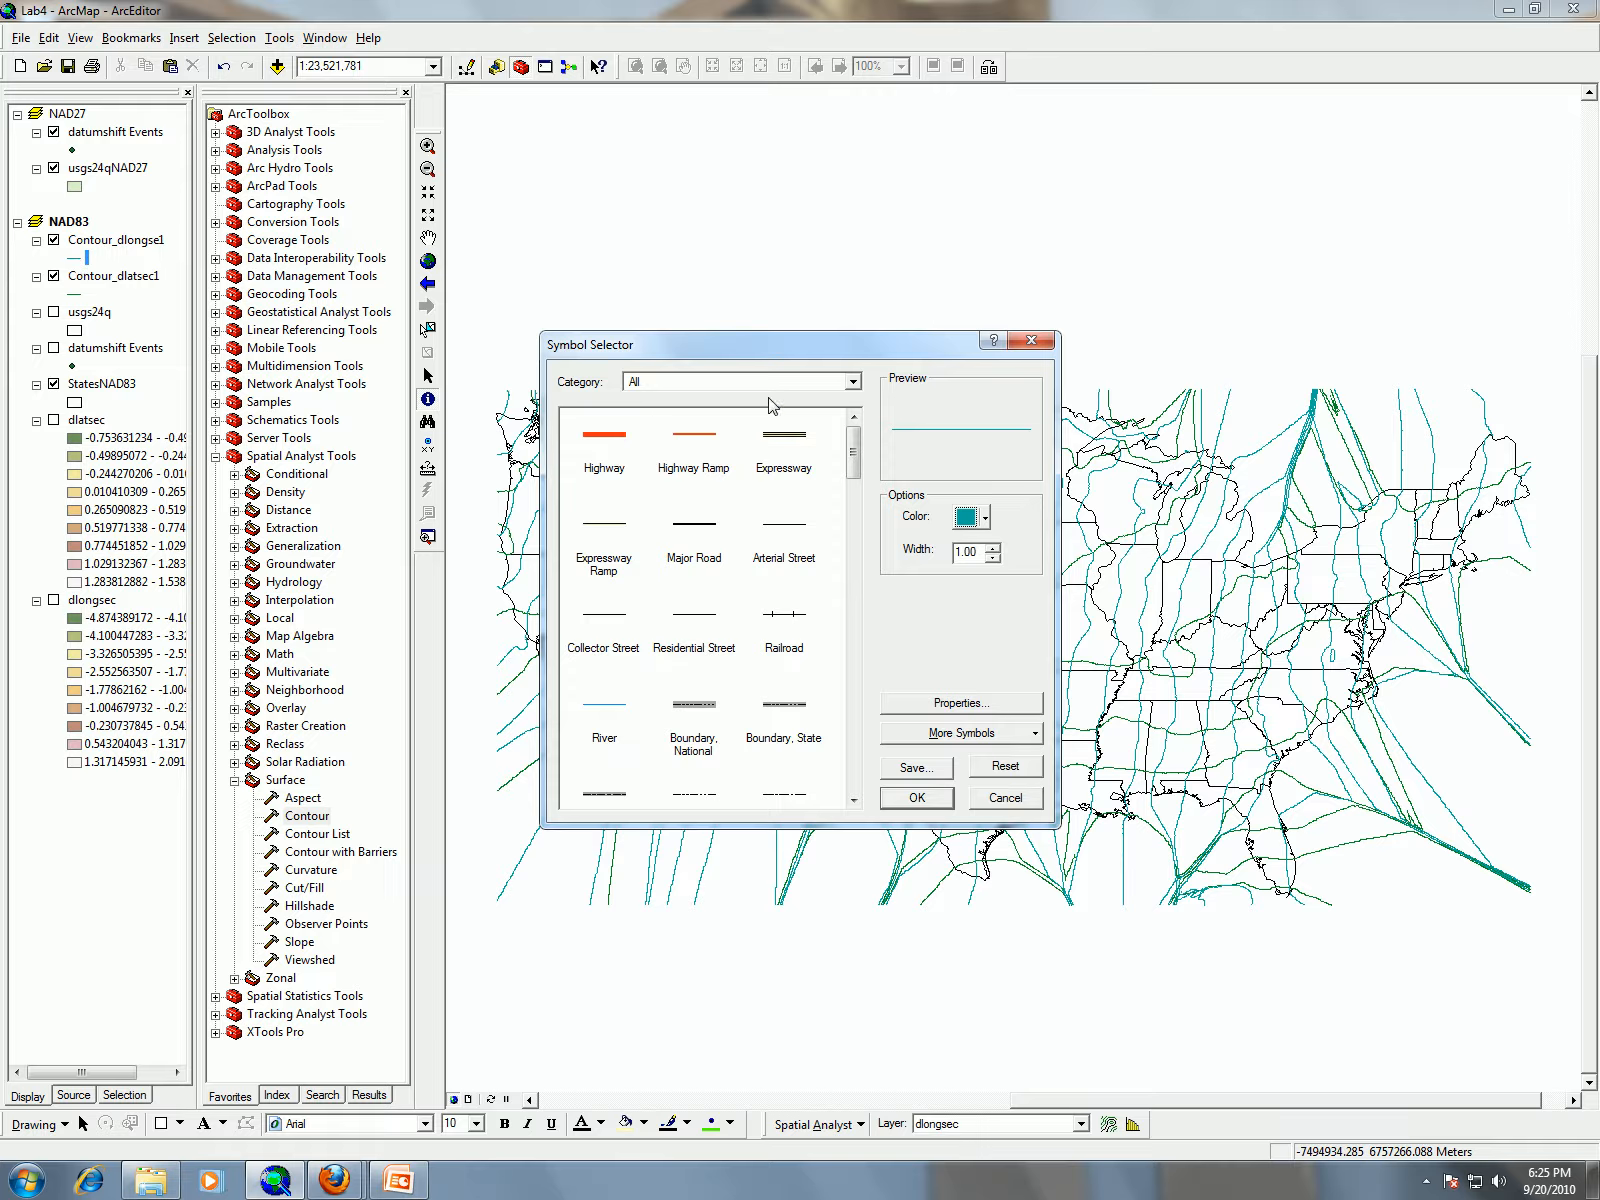
{"action": "left_click", "coordinate": [985, 517]}
{"action": "left_click", "coordinate": [981, 605]}
{"action": "left_click", "coordinate": [917, 798]}
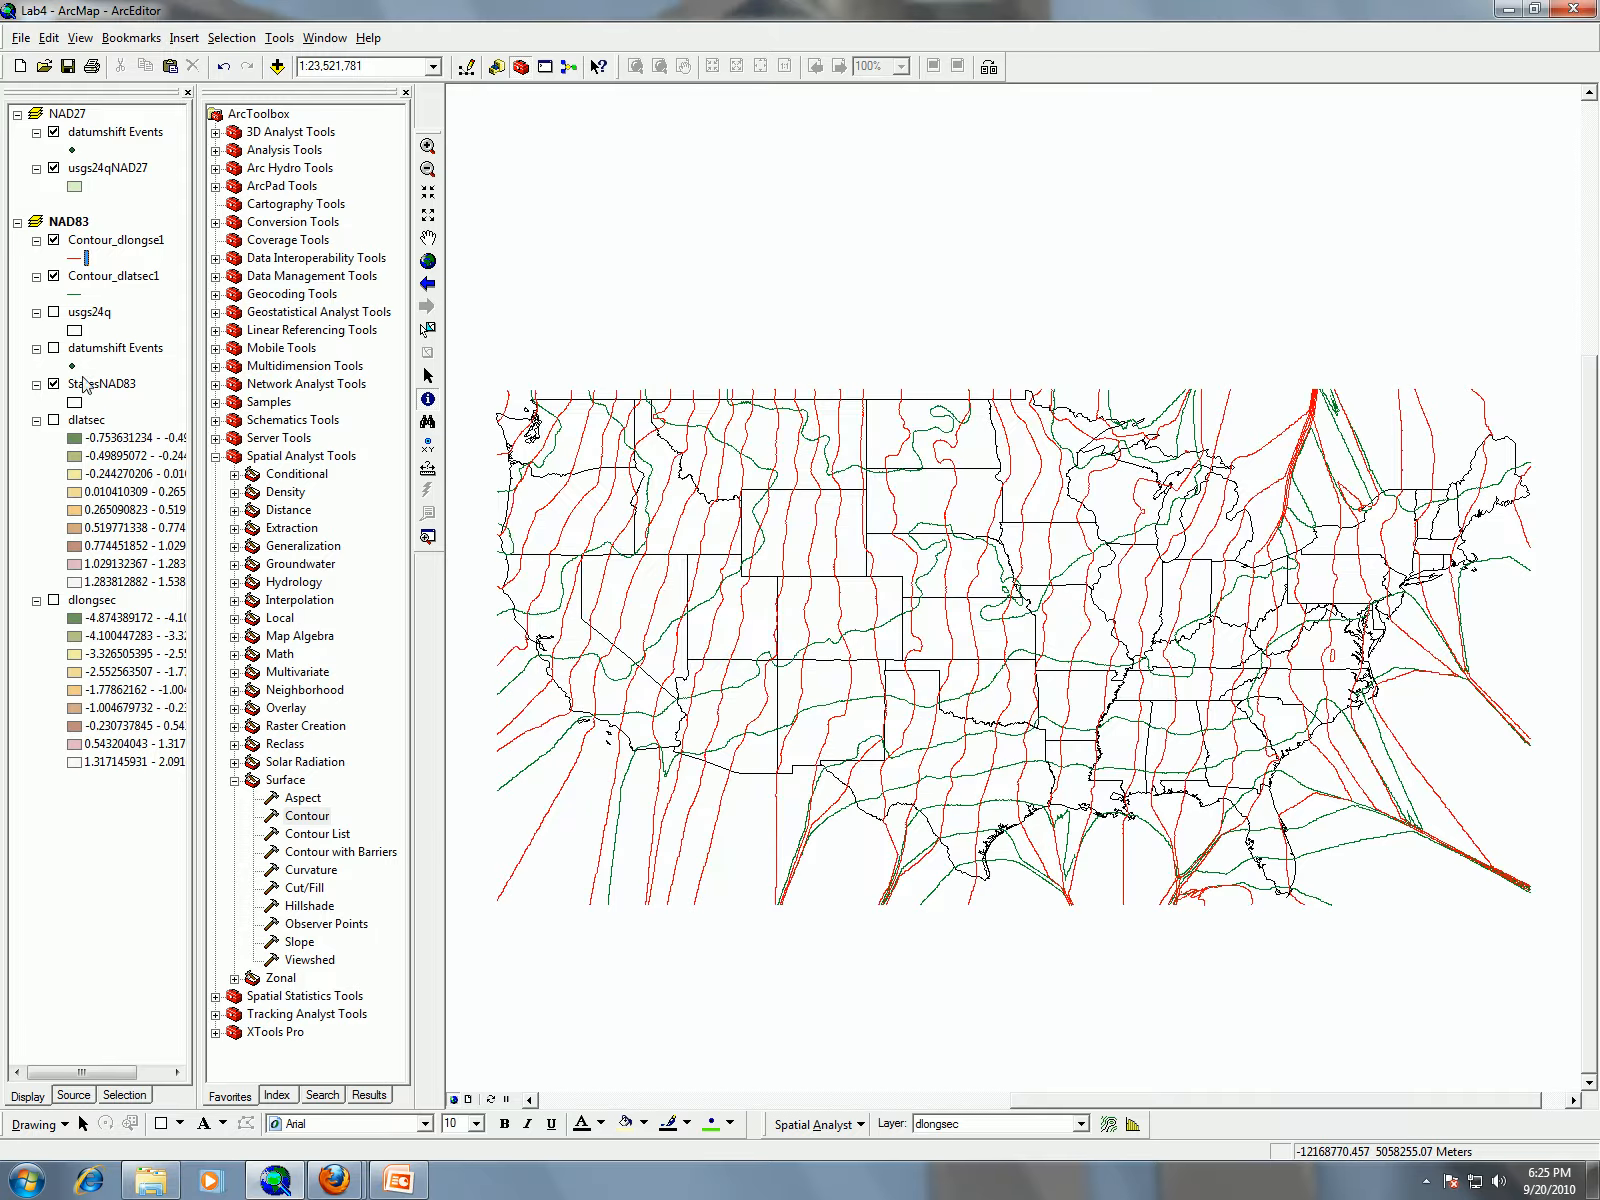
Change the line symbol colour of the Contour_dlatsec1 layer to blue
{"action": "left_click", "coordinate": [84, 294]}
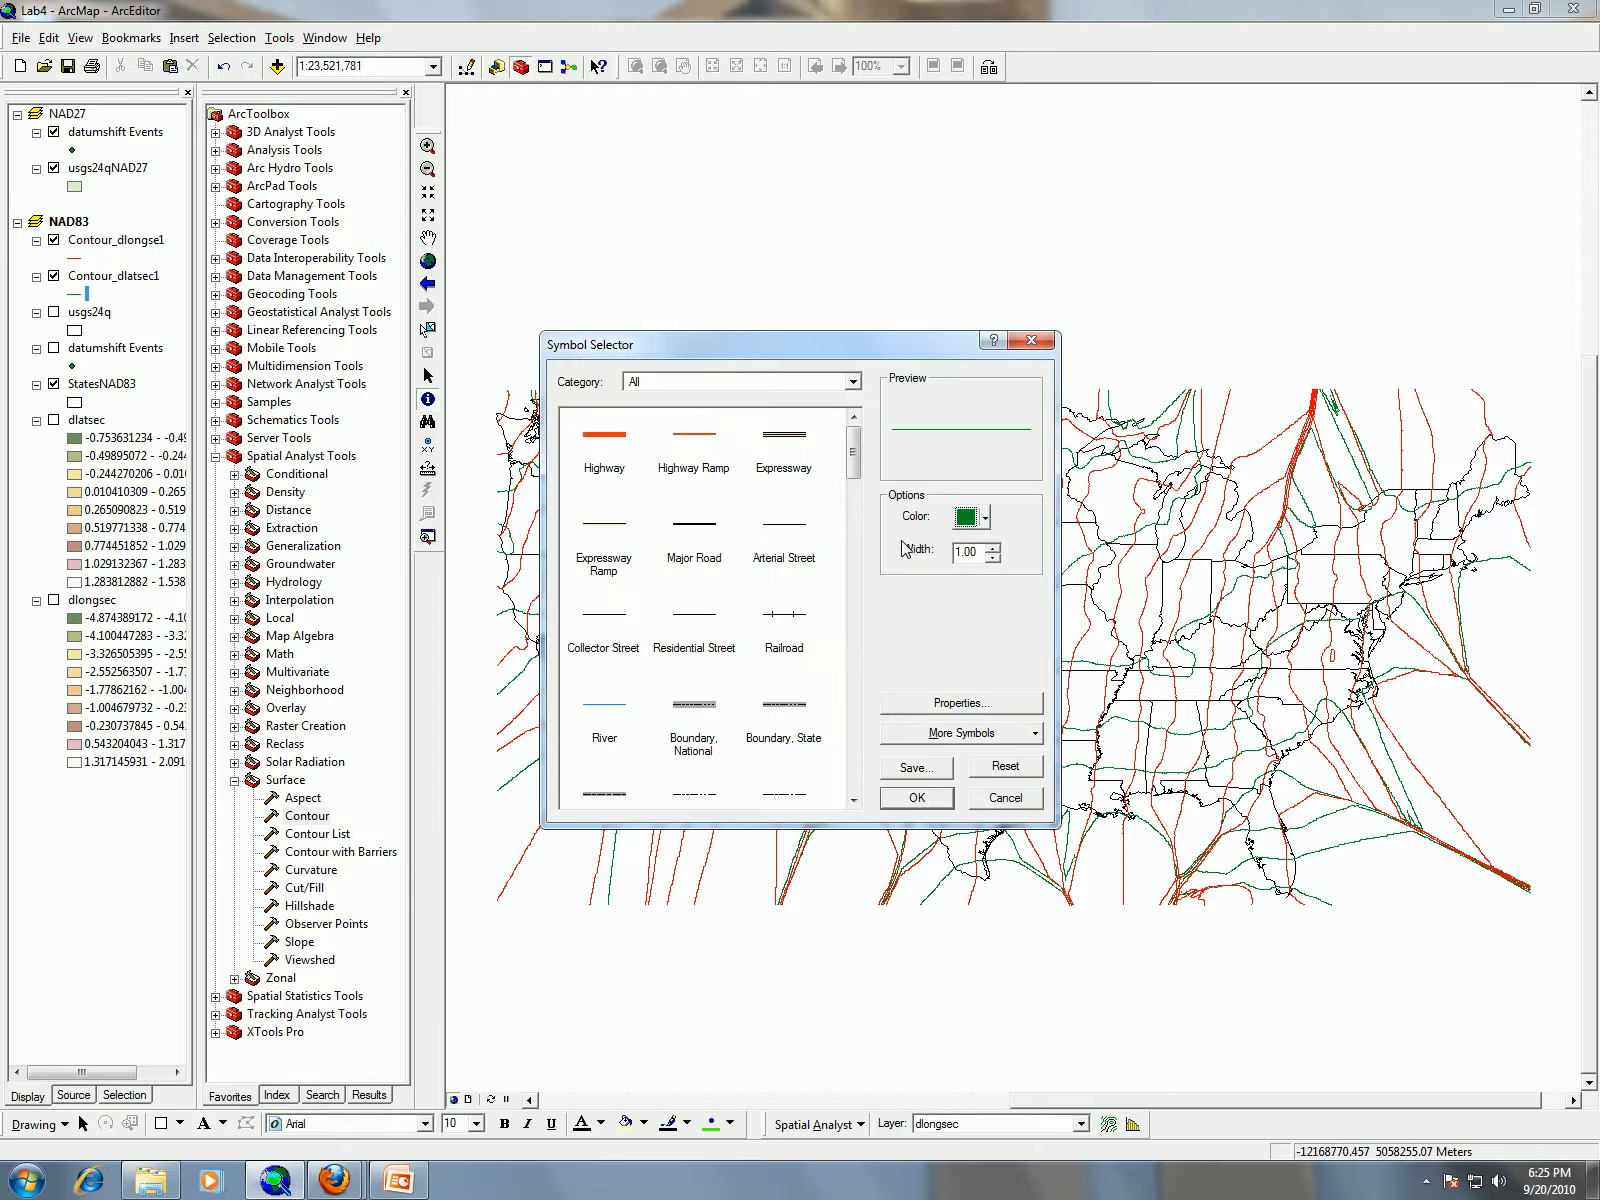
{"action": "left_click", "coordinate": [984, 517]}
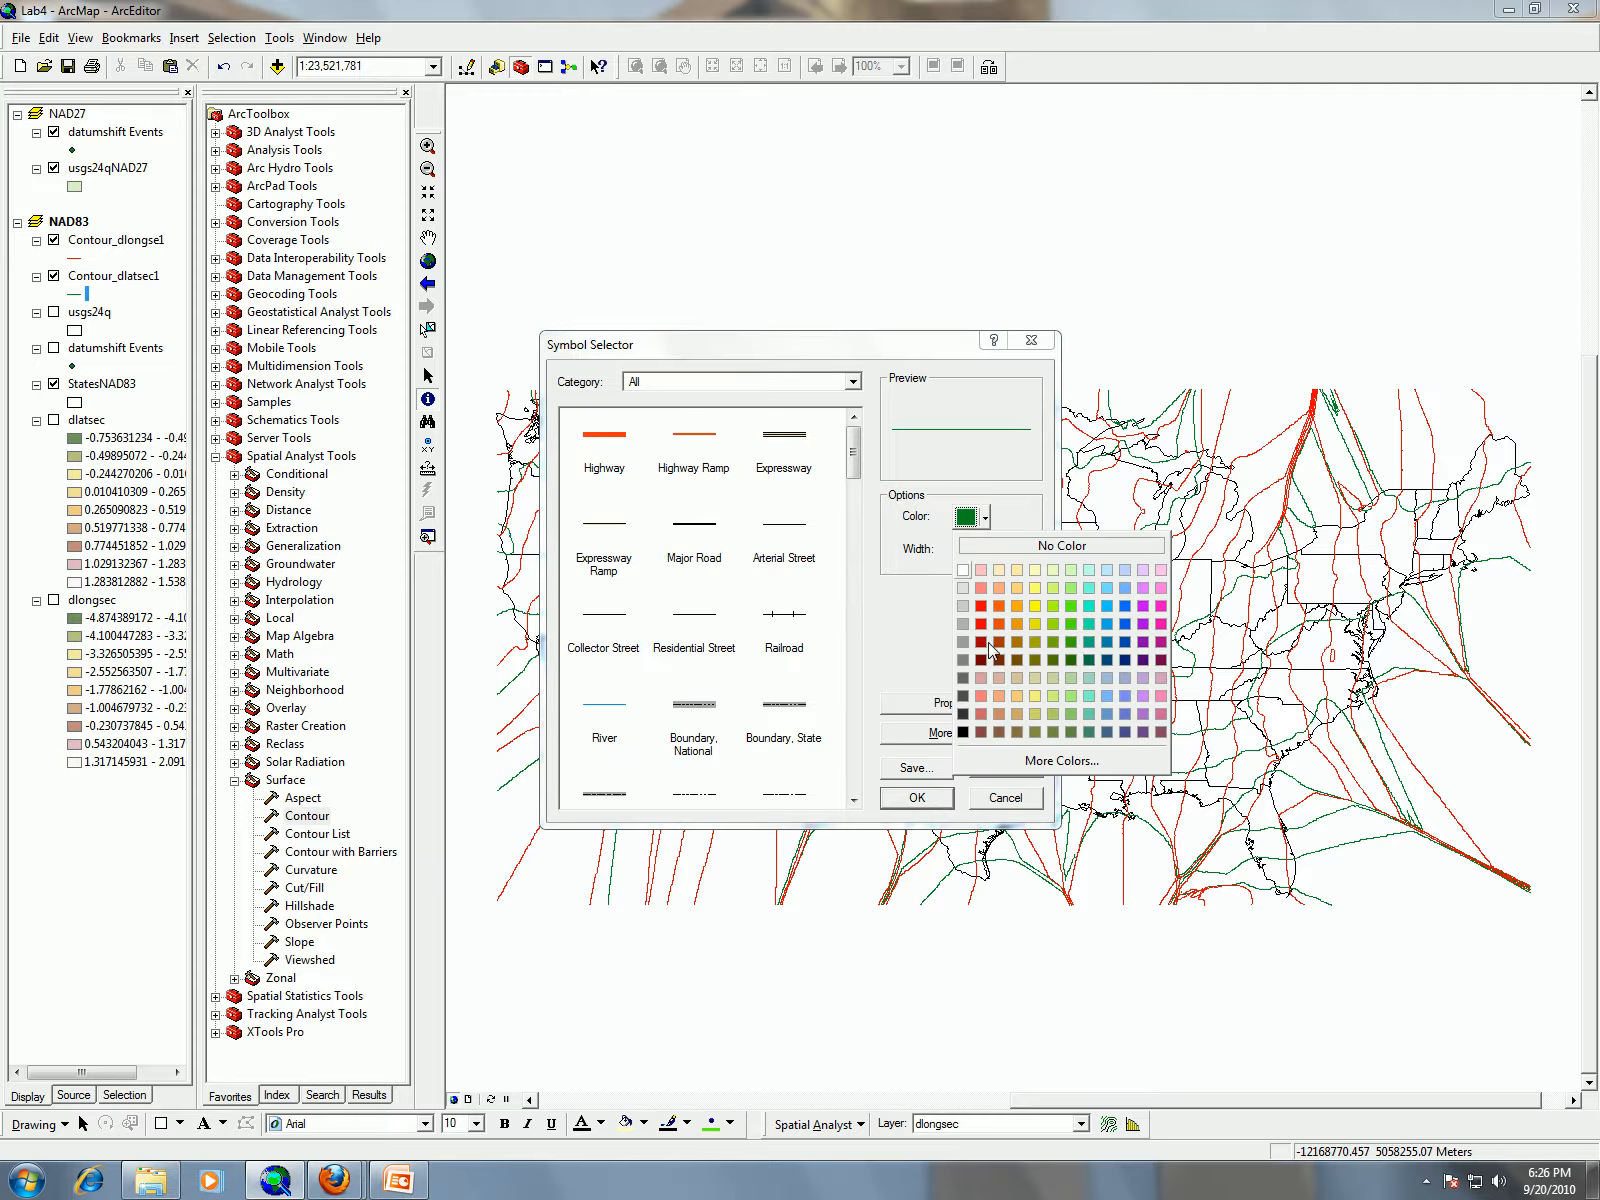
{"action": "left_click", "coordinate": [1121, 631]}
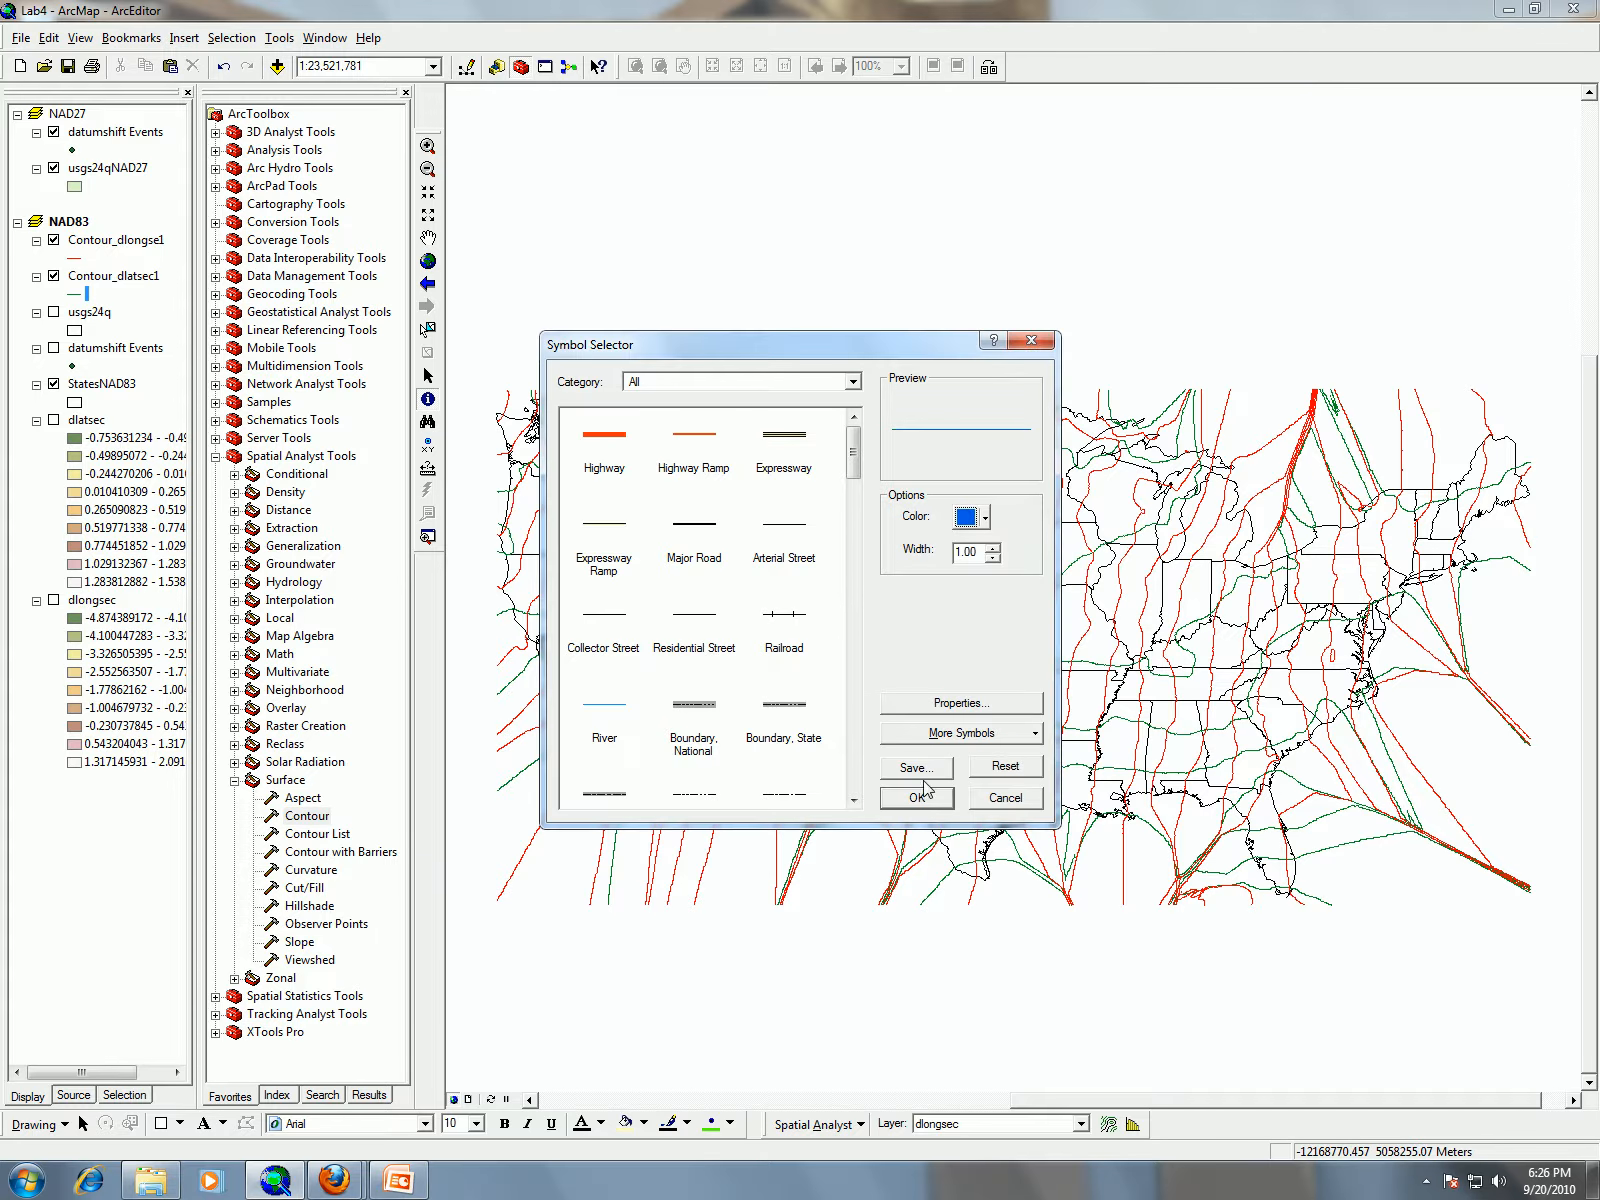
{"action": "left_click", "coordinate": [938, 798]}
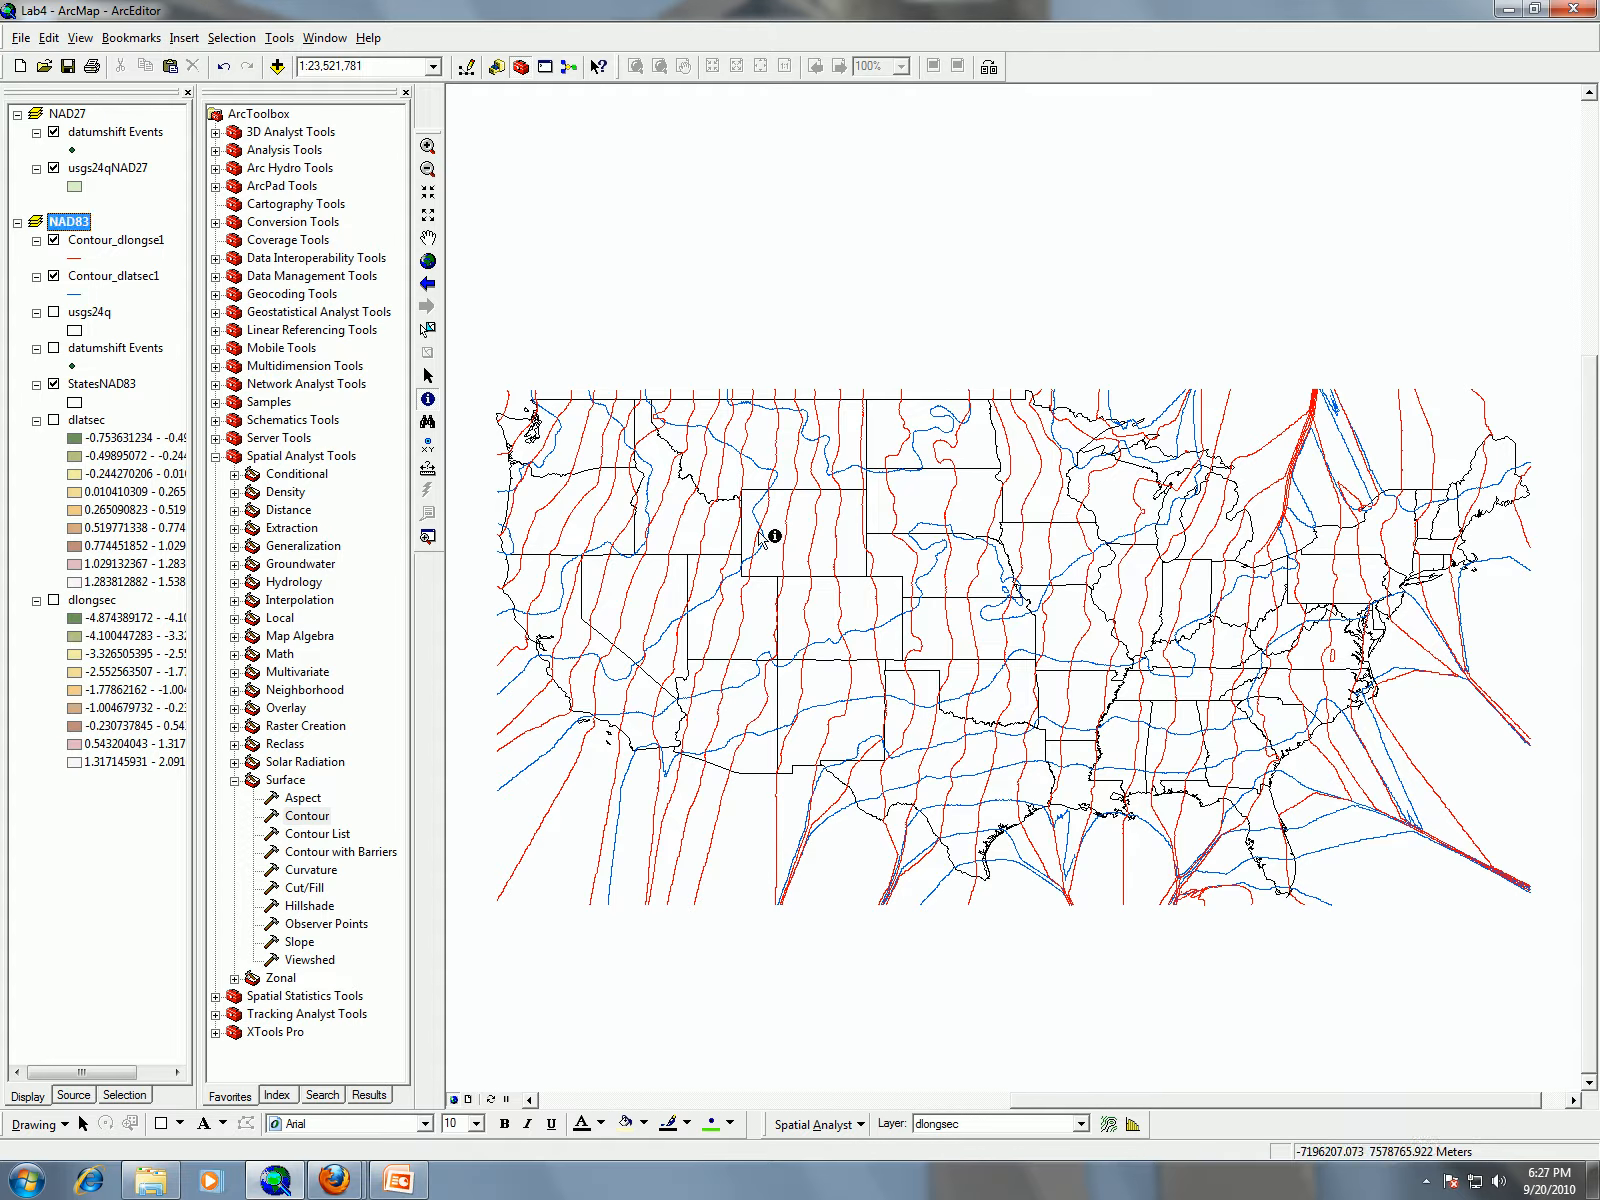
Enable clipping of the NAD83 data frame to the outline of all features in the StatesNAD83 layer
{"action": "right_click", "coordinate": [67, 224]}
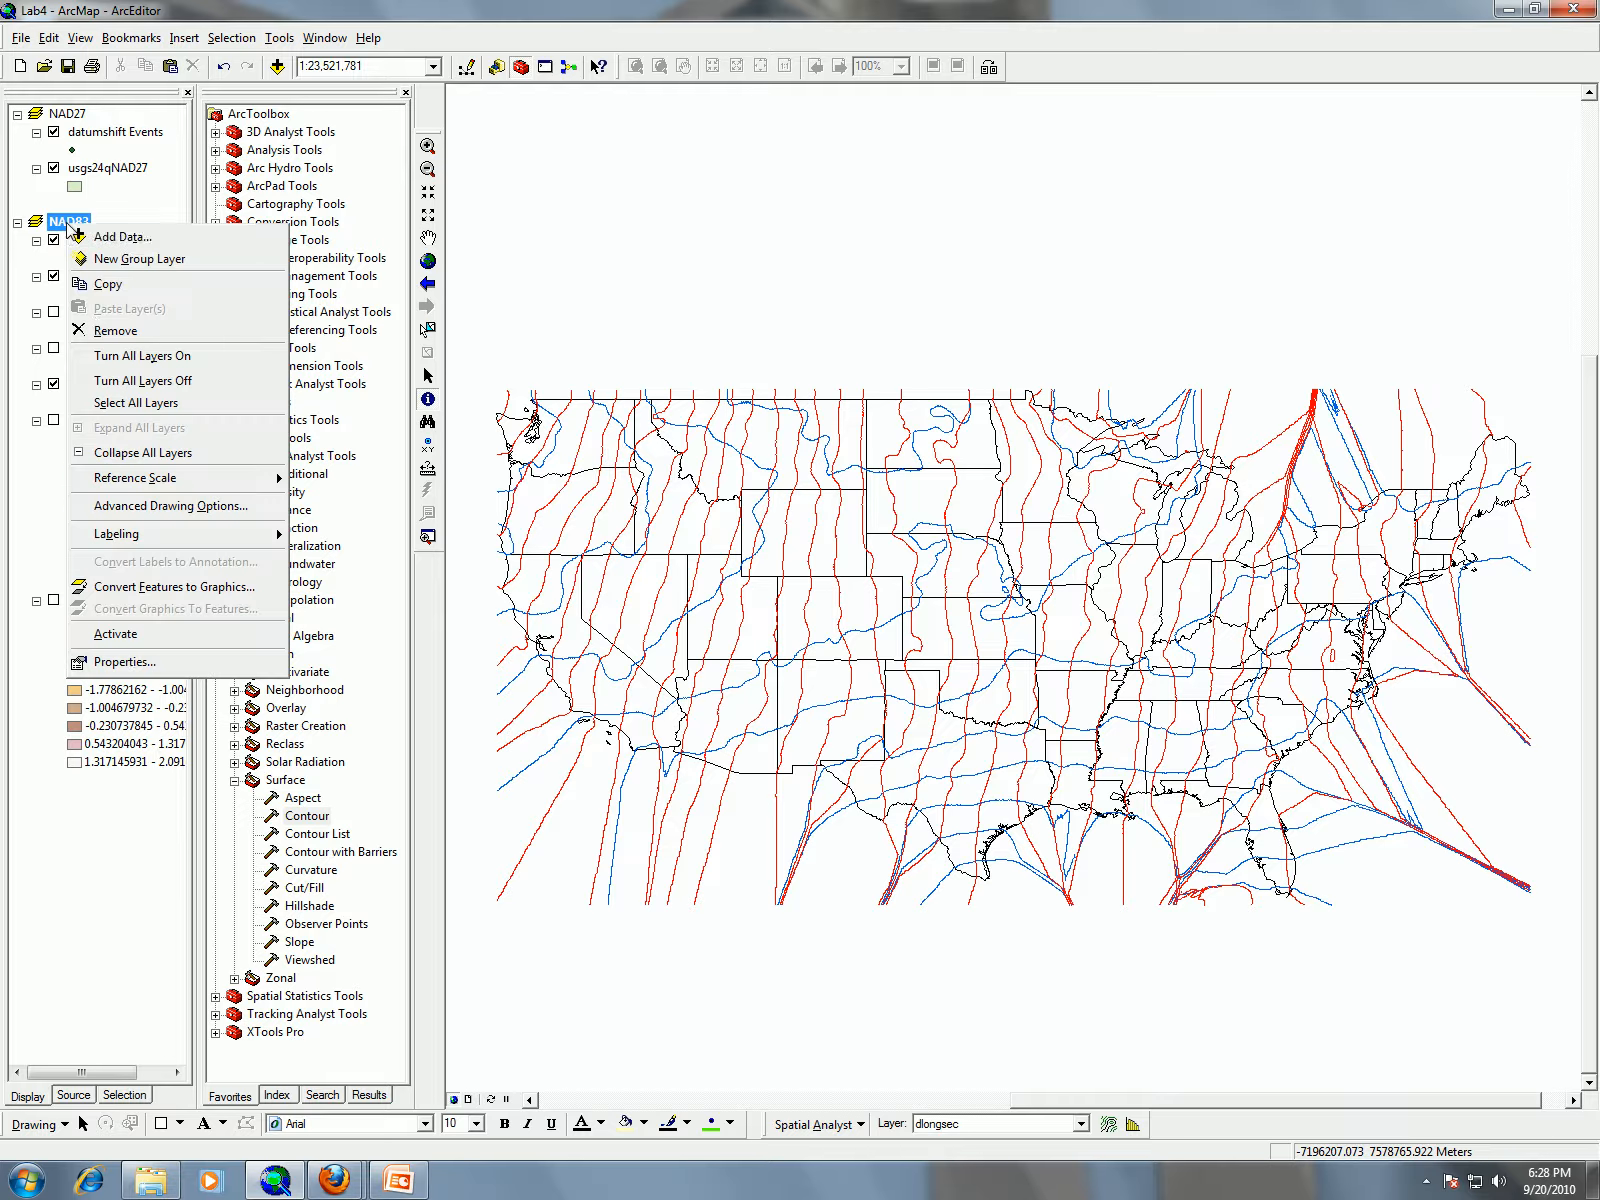
{"action": "left_click", "coordinate": [180, 668]}
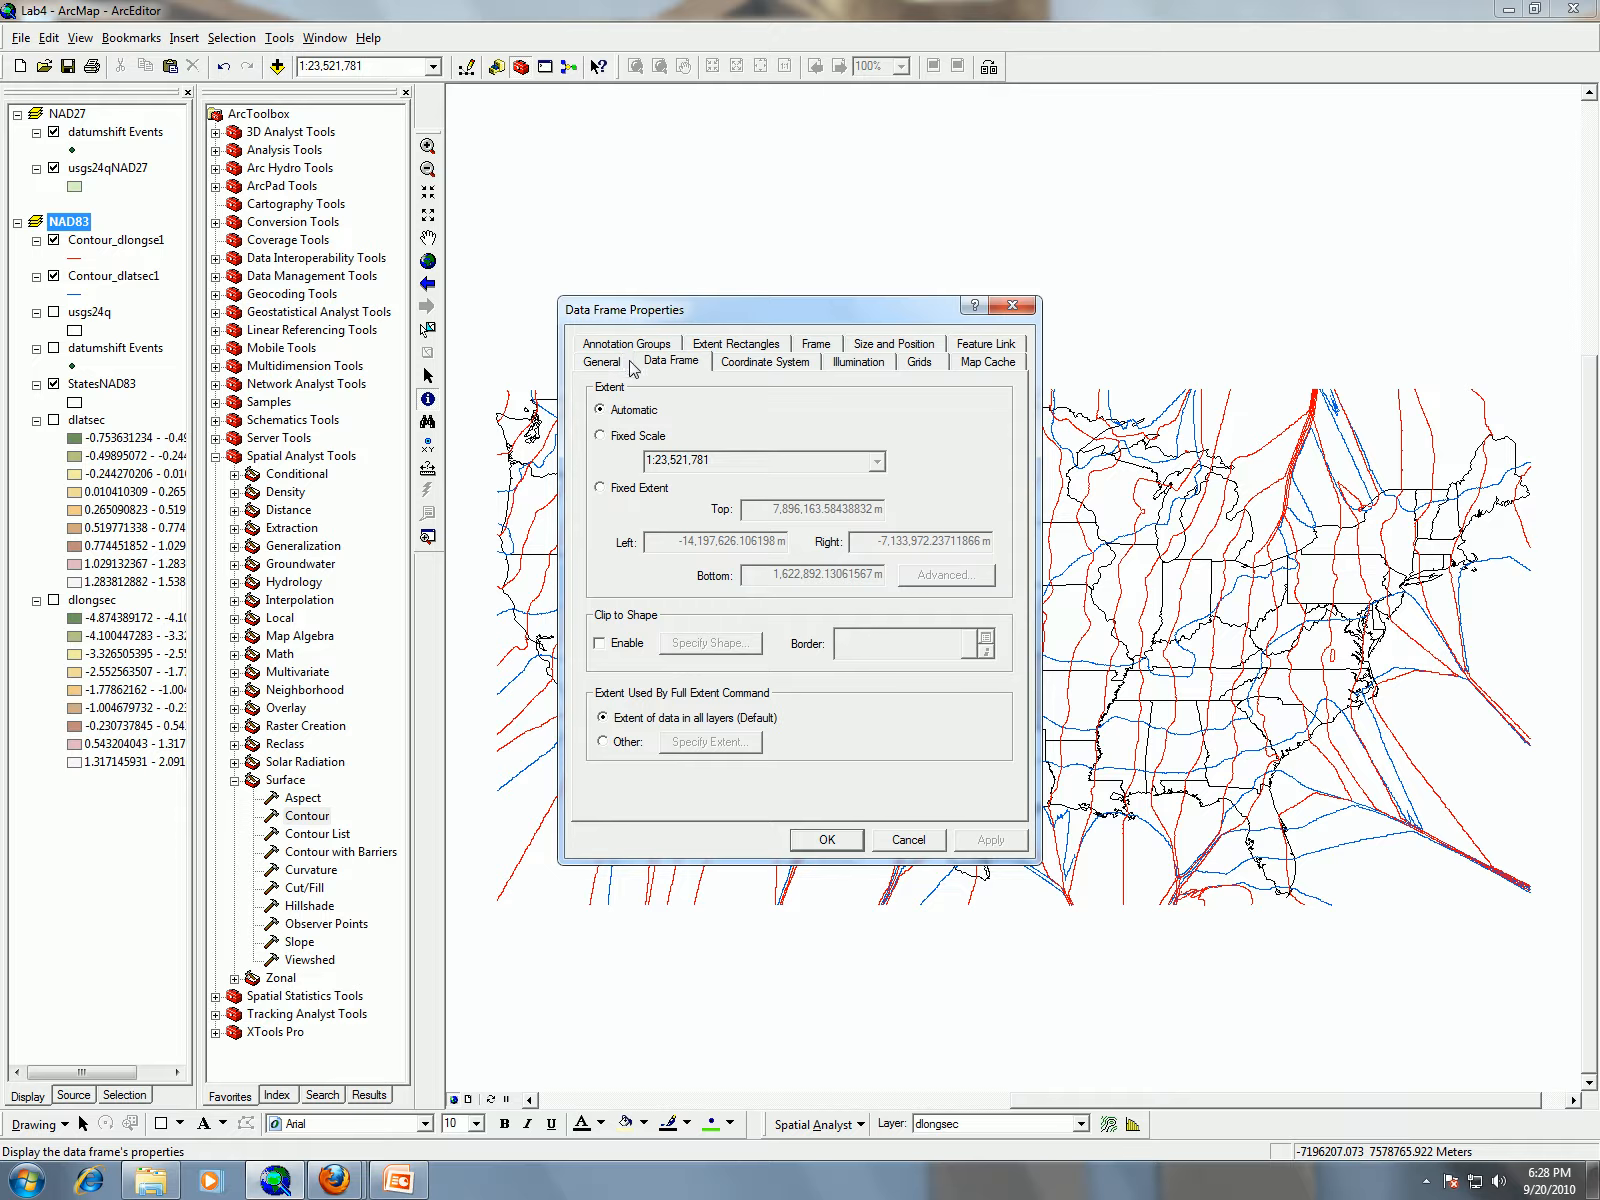
{"action": "left_click", "coordinate": [623, 648]}
{"action": "left_click", "coordinate": [708, 644]}
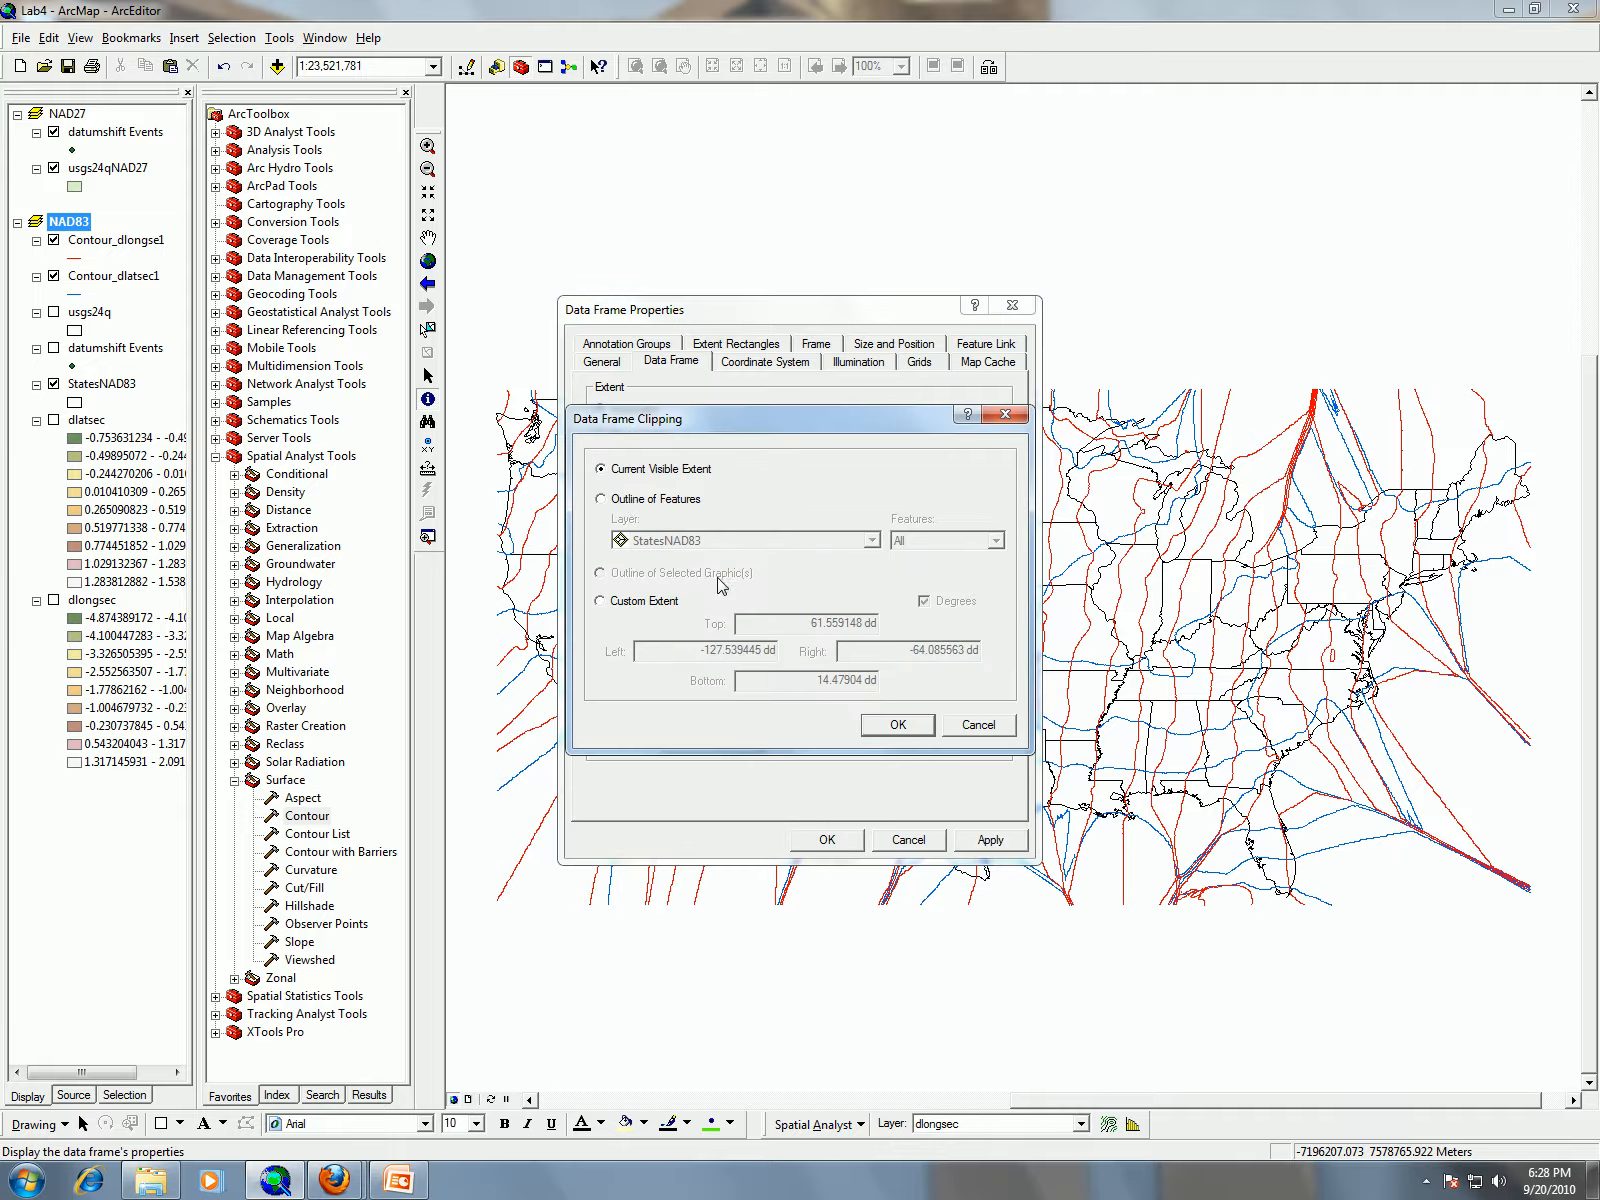
{"action": "left_click_drag", "start_coordinate": [727, 415], "coordinate": [939, 251]}
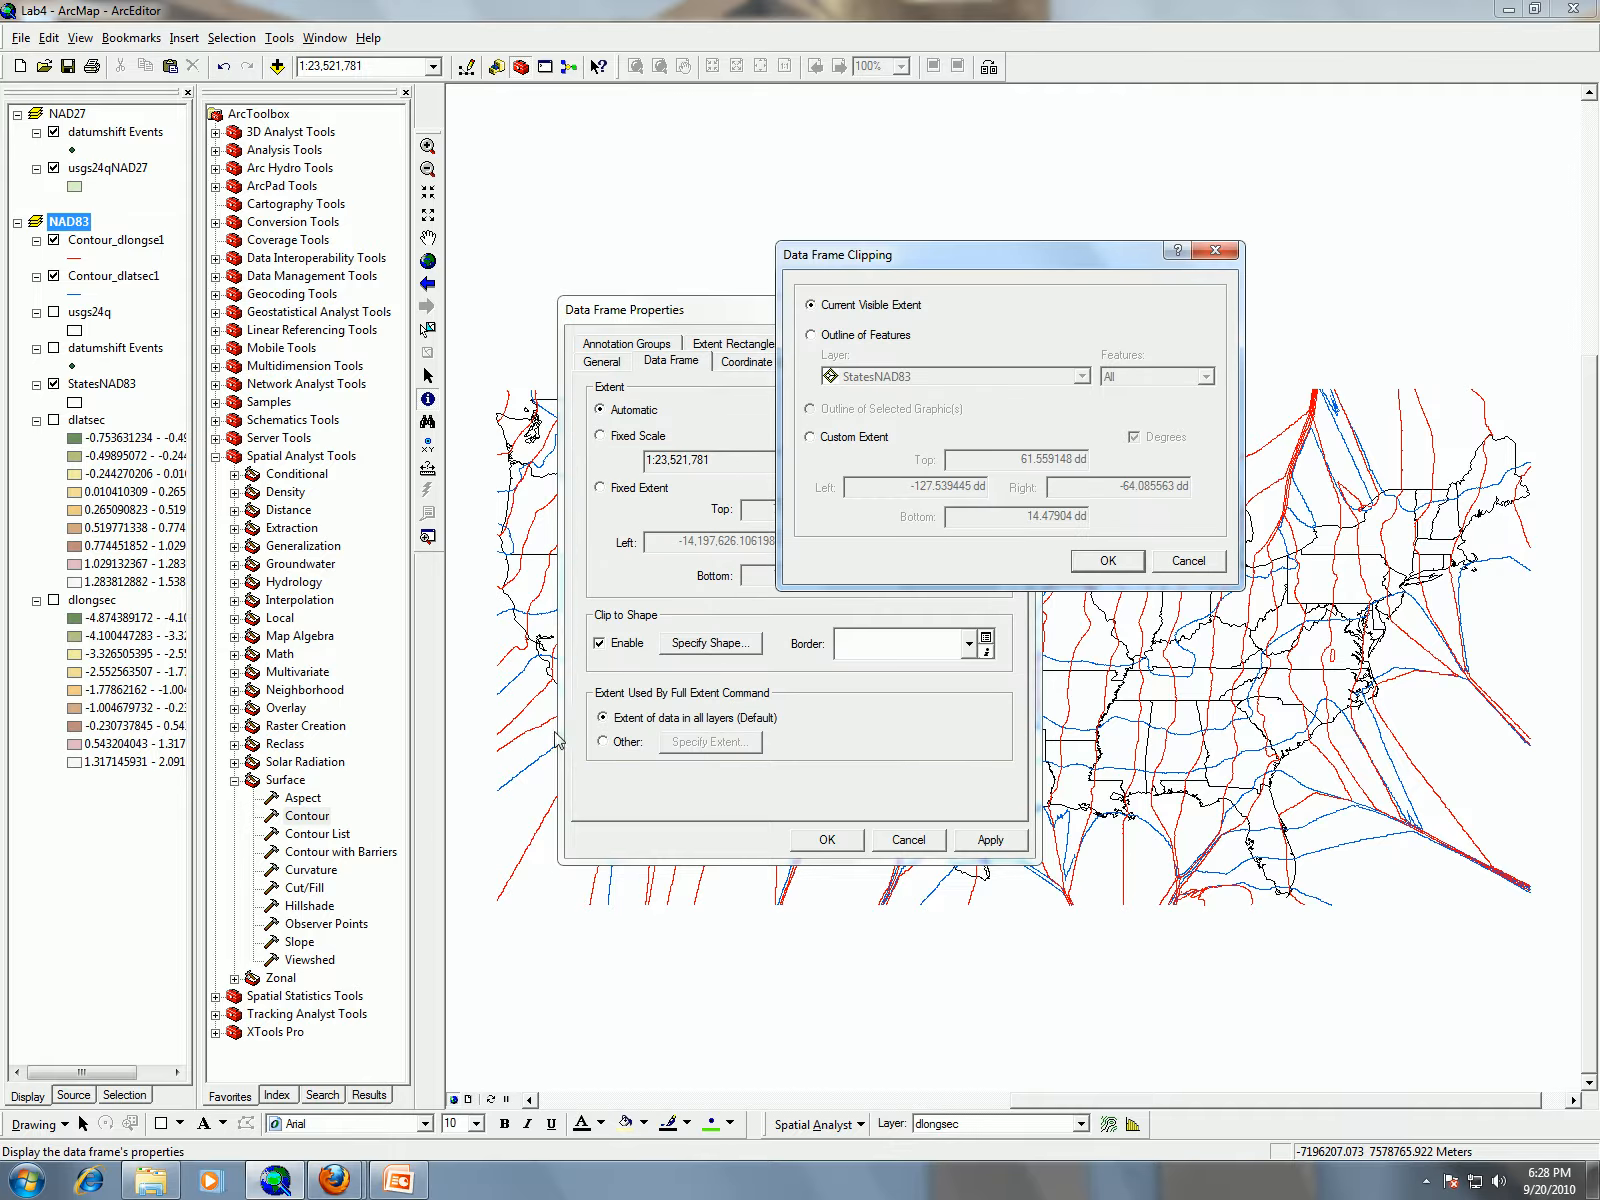
{"action": "left_click", "coordinate": [881, 336]}
{"action": "left_click", "coordinate": [913, 378]}
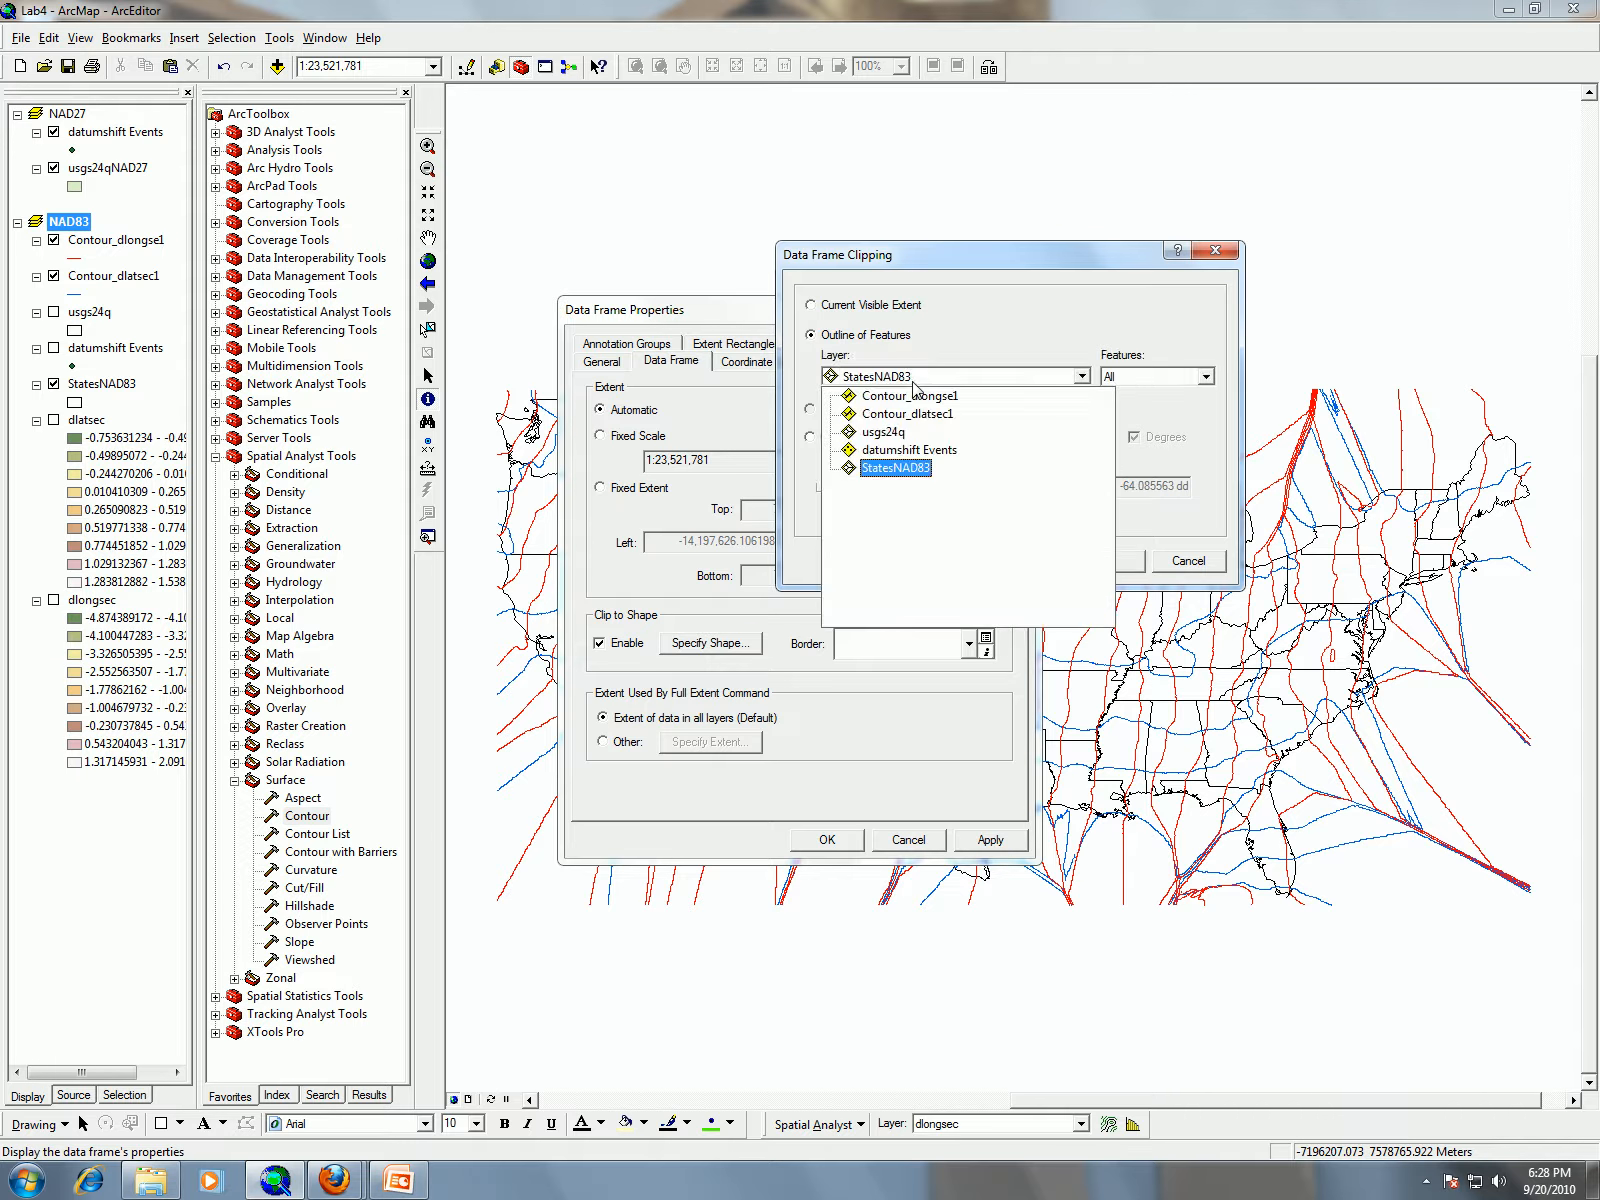
{"action": "left_click", "coordinate": [906, 476]}
{"action": "left_click", "coordinate": [1171, 381]}
{"action": "left_click", "coordinate": [1171, 381]}
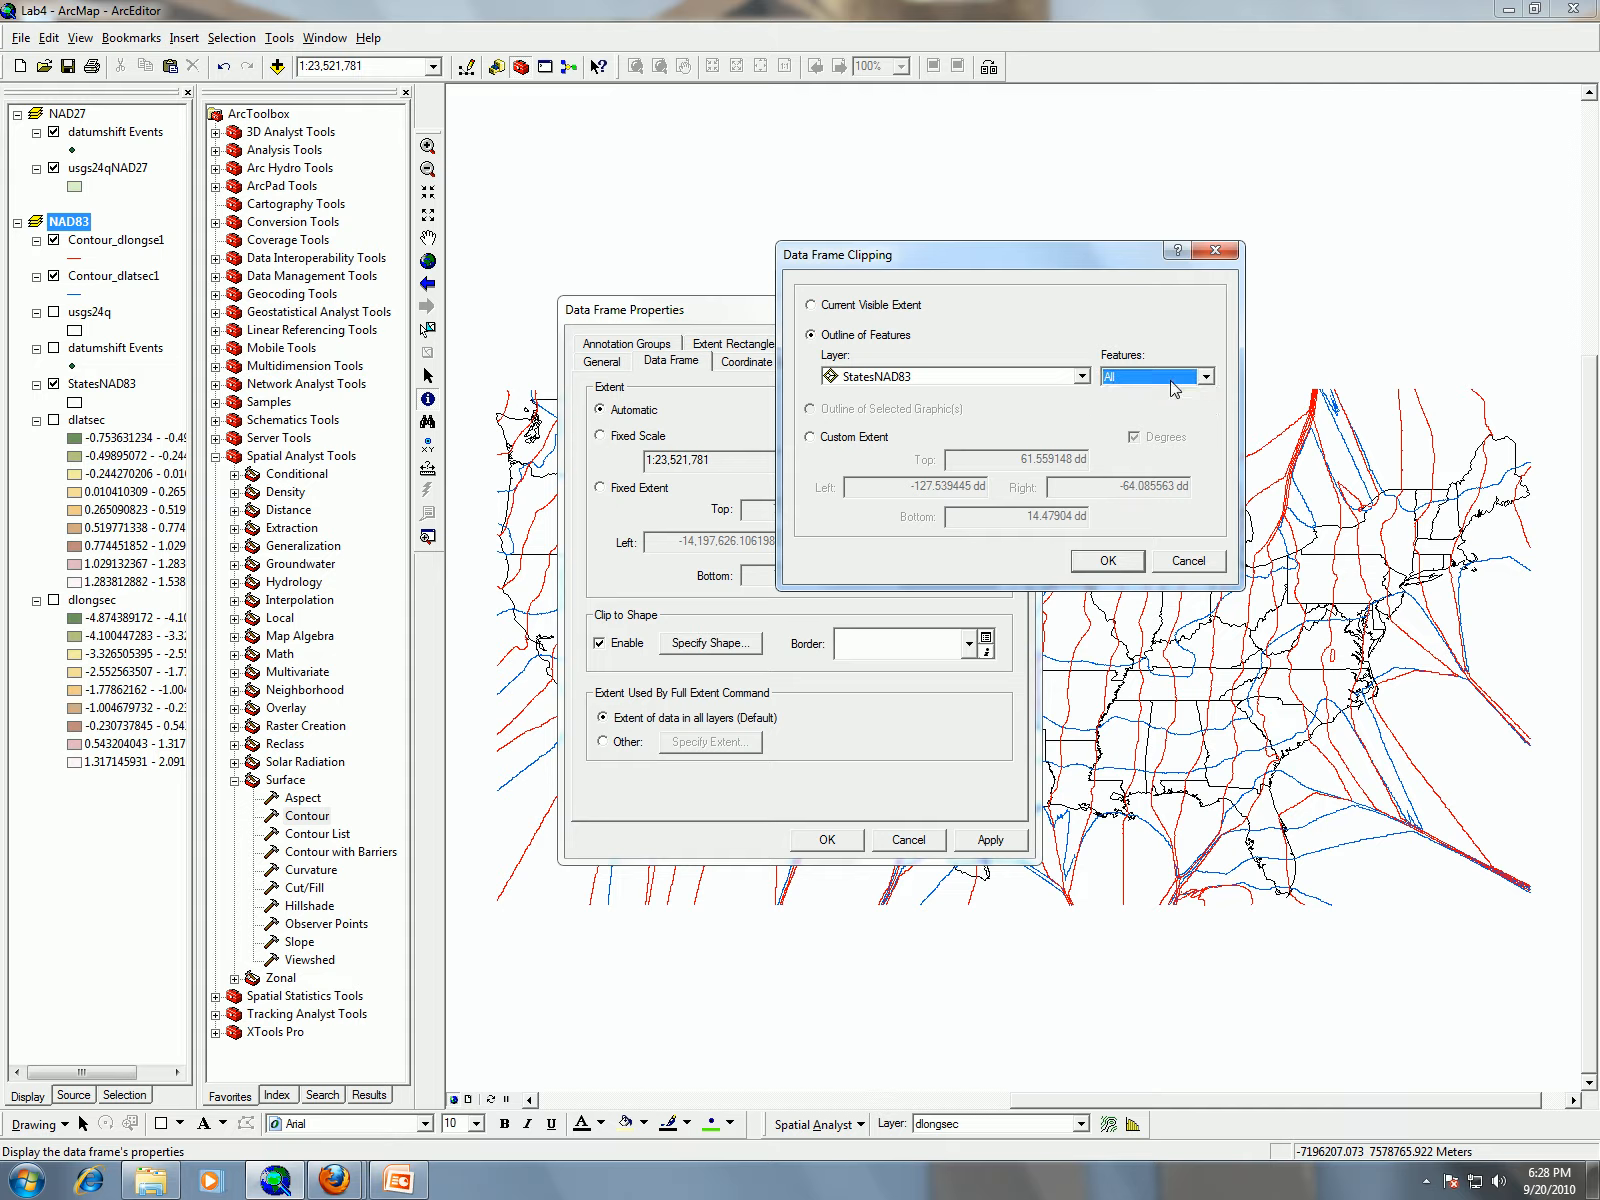
{"action": "left_click", "coordinate": [1110, 561]}
{"action": "left_click", "coordinate": [822, 841]}
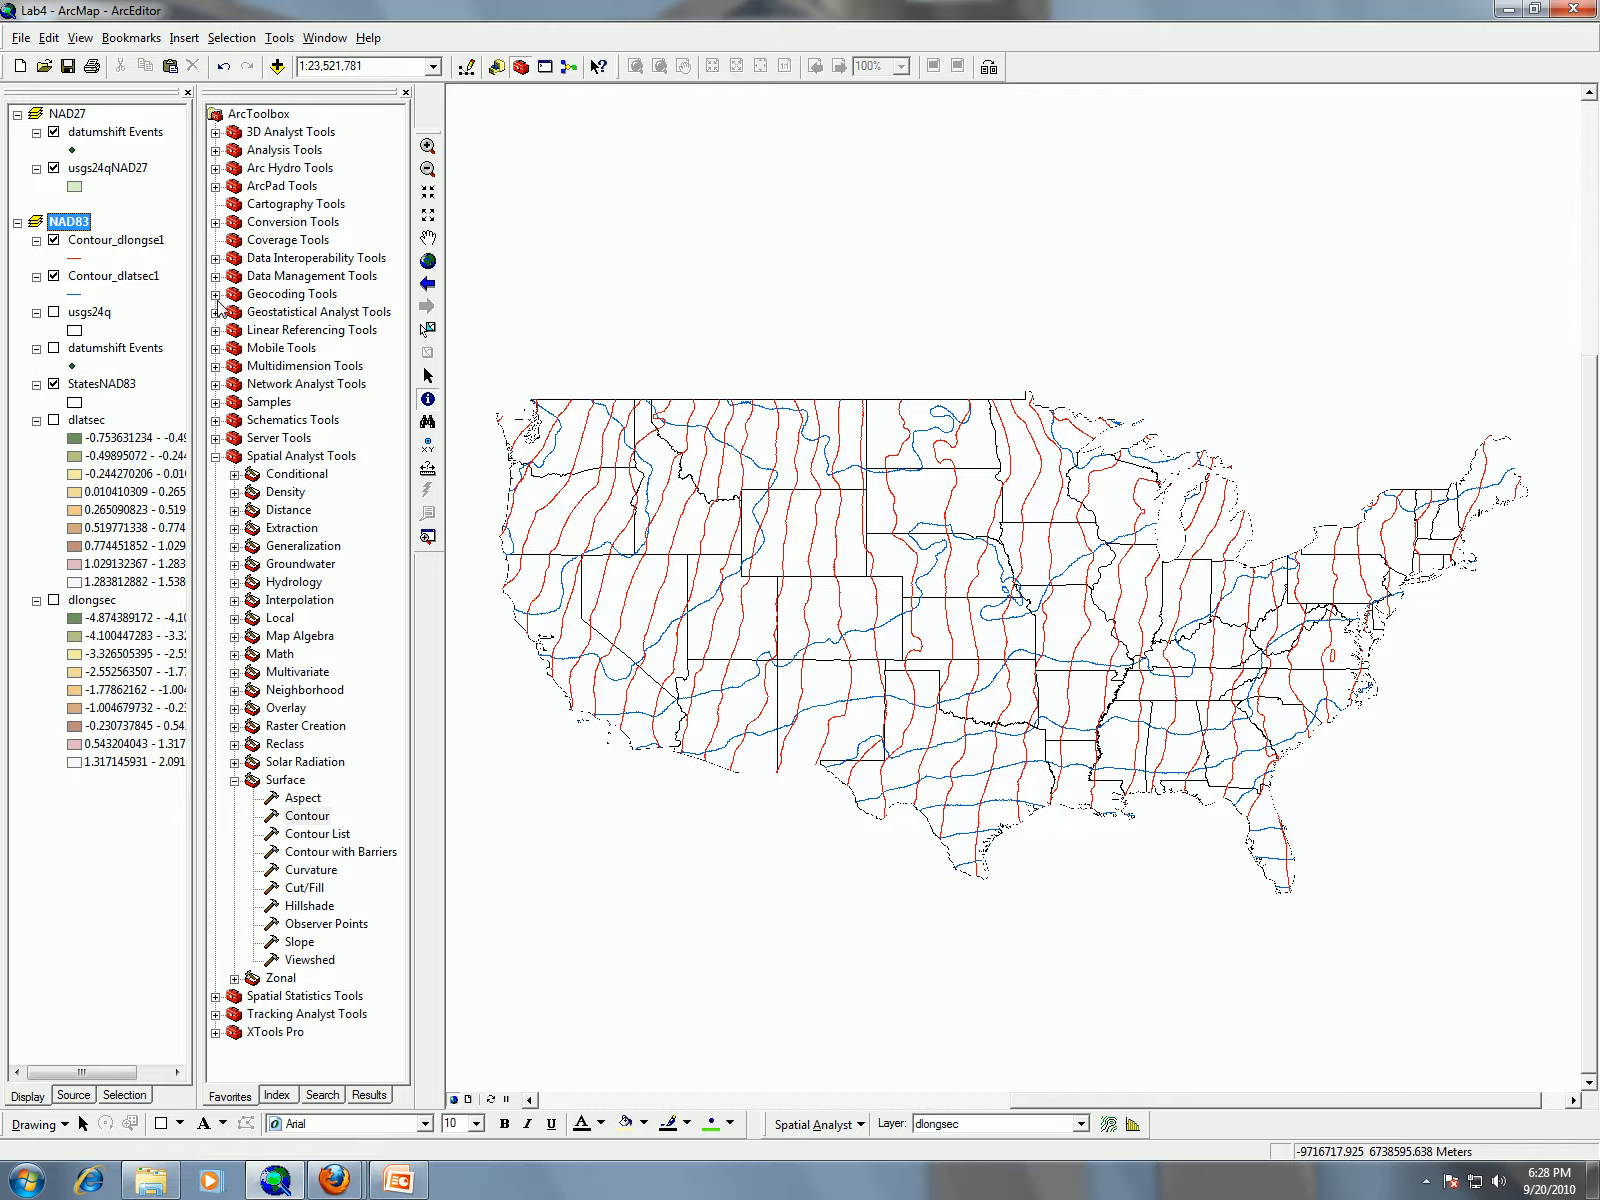
Disable the clip-to-shape setting of the NAD83 data frame
{"action": "right_click", "coordinate": [68, 222]}
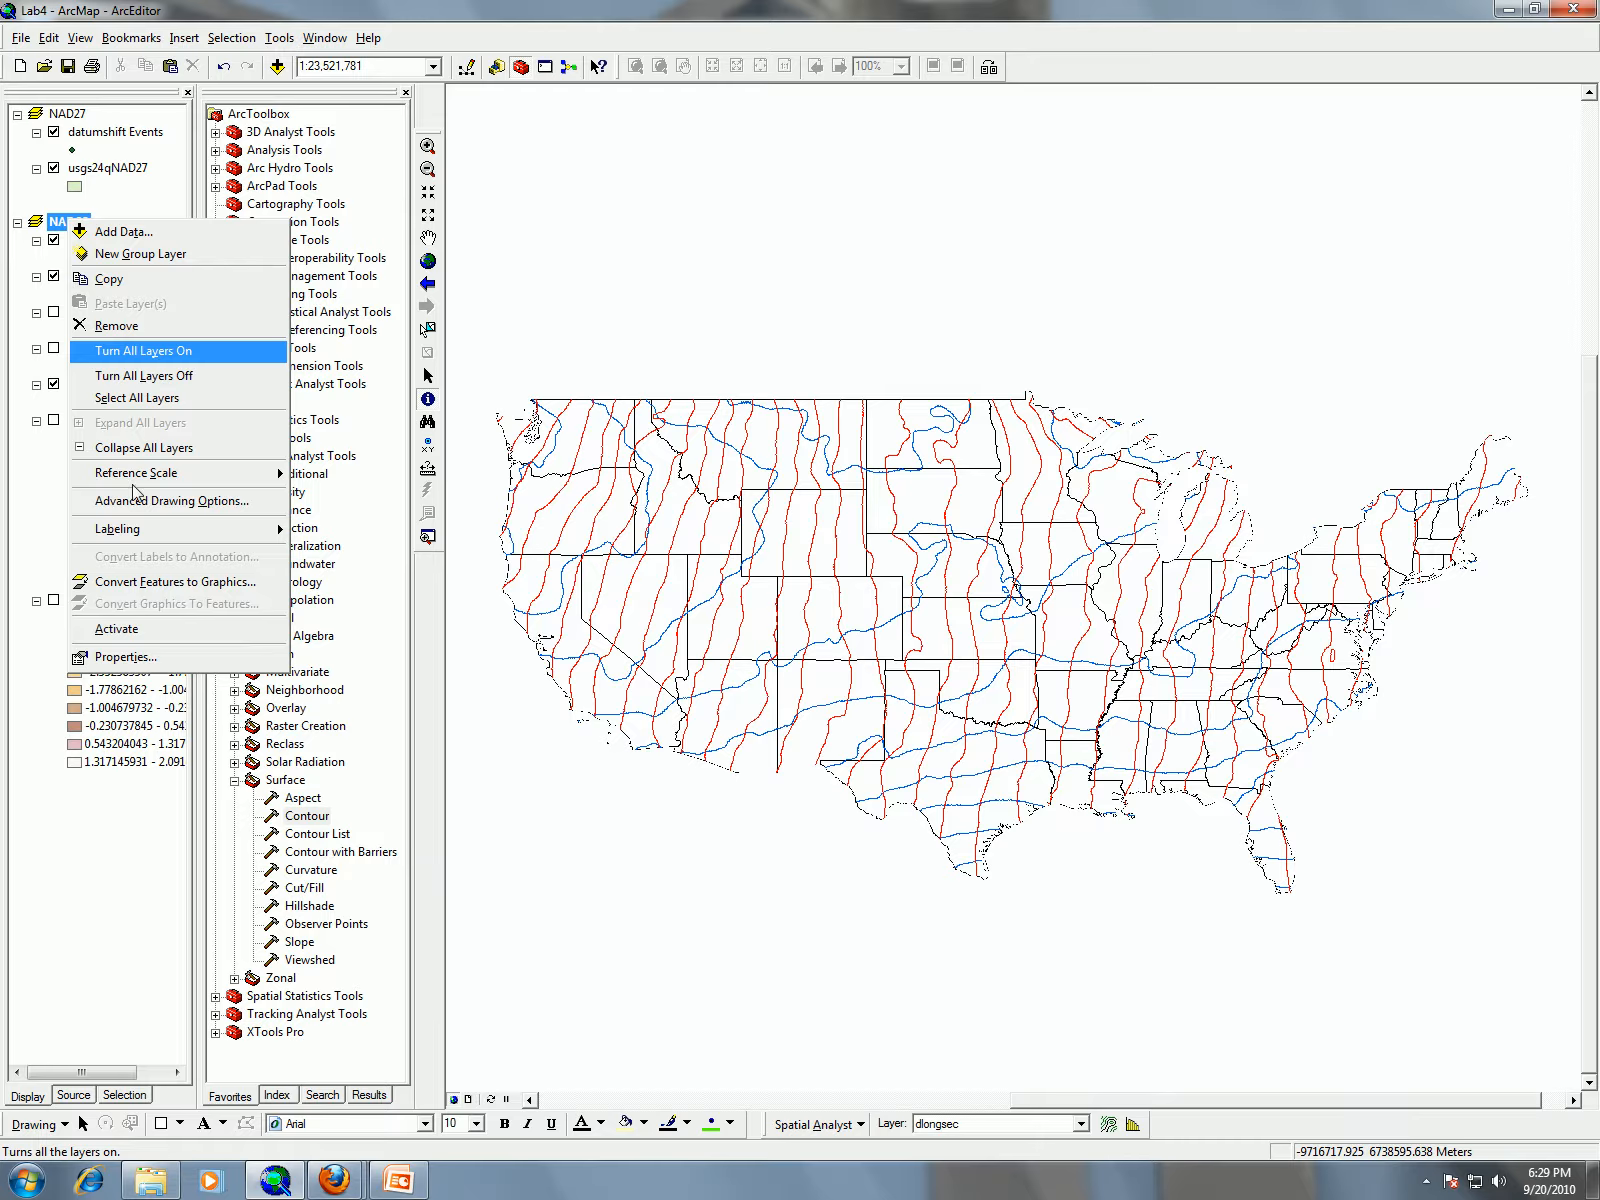
{"action": "left_click", "coordinate": [125, 657]}
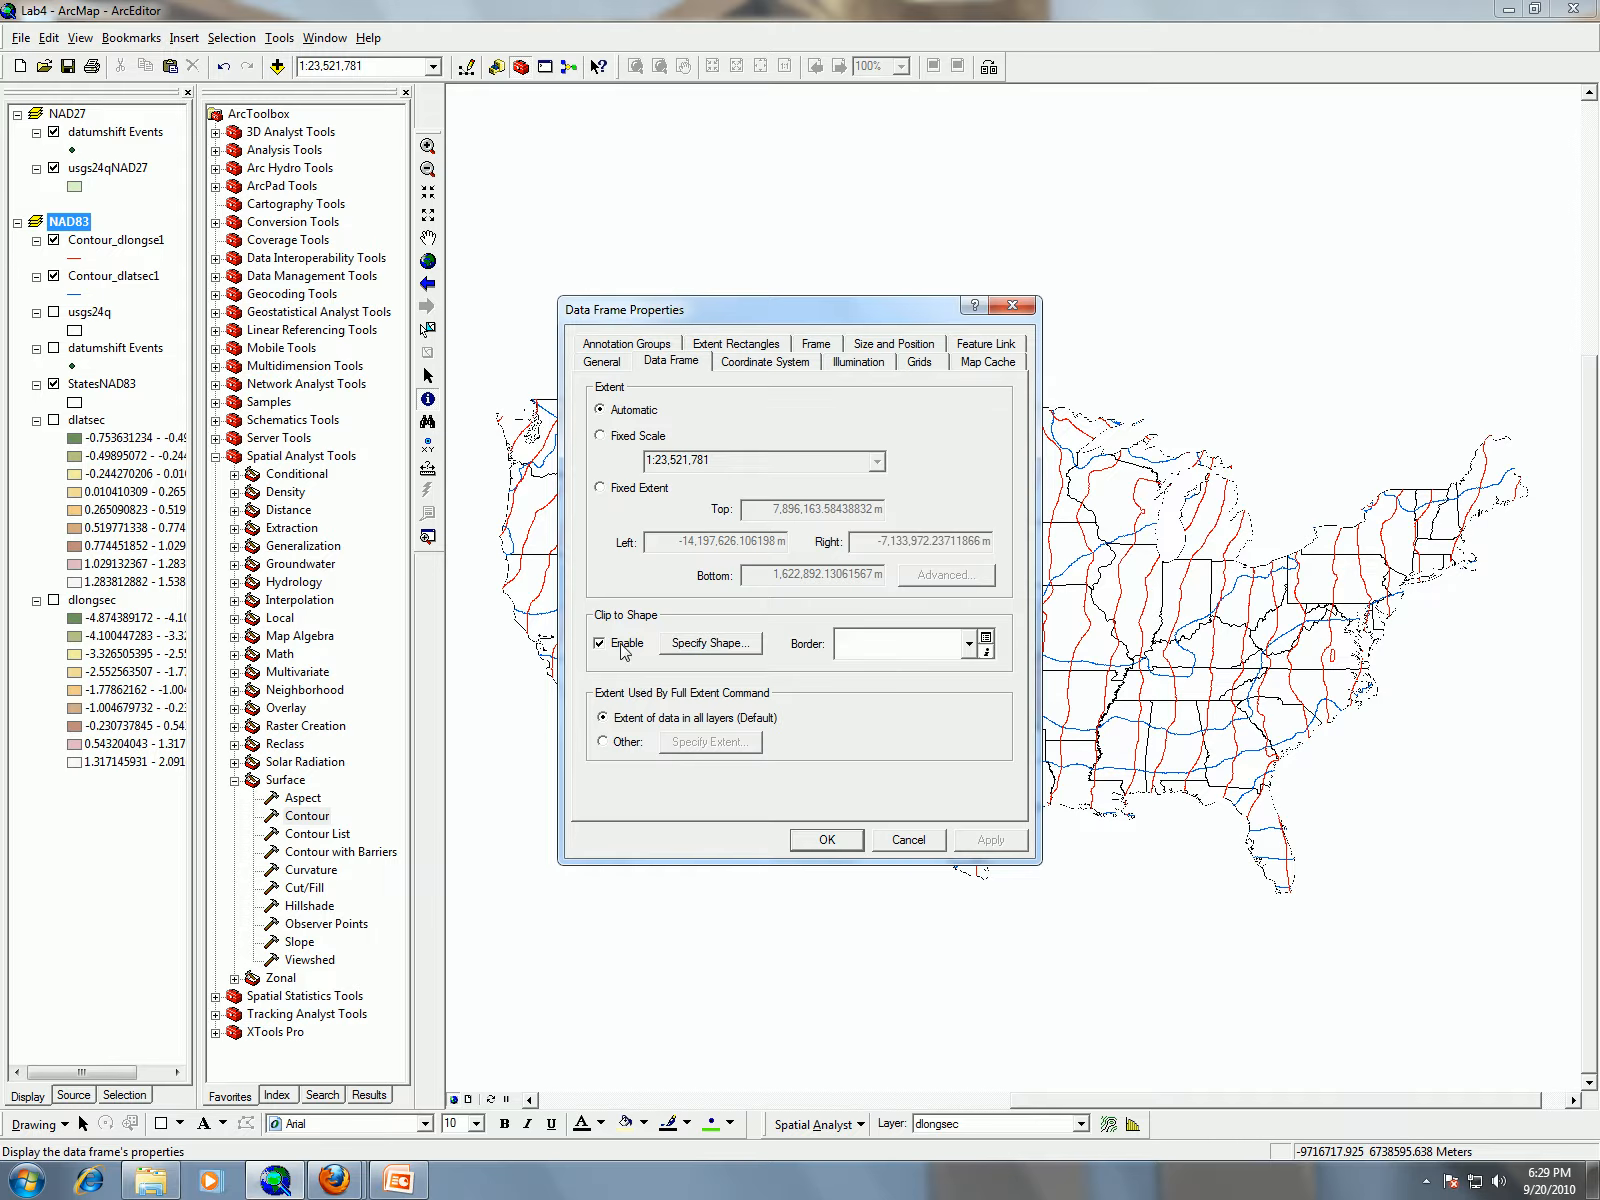
{"action": "left_click", "coordinate": [625, 645]}
{"action": "left_click", "coordinate": [827, 840]}
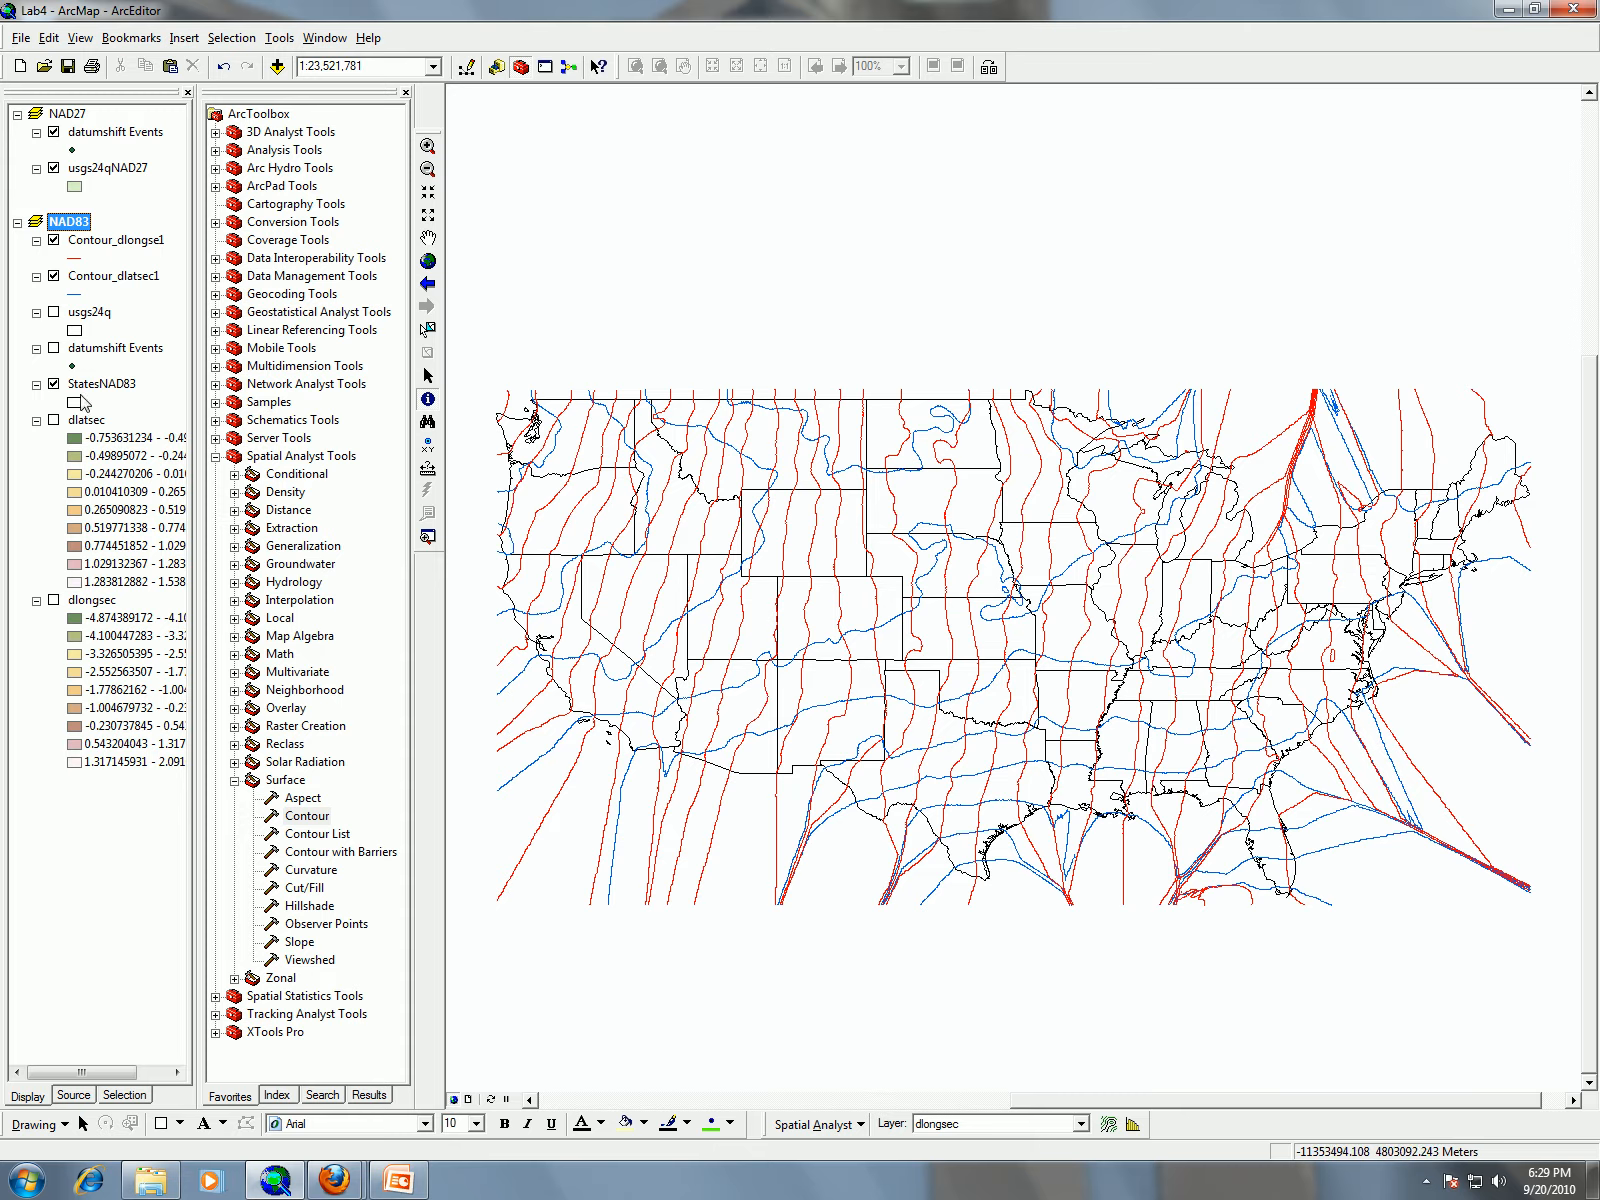
Search the toolbox for "clip" and open the Data Management Clip tool for rasters
{"action": "left_click", "coordinate": [110, 241]}
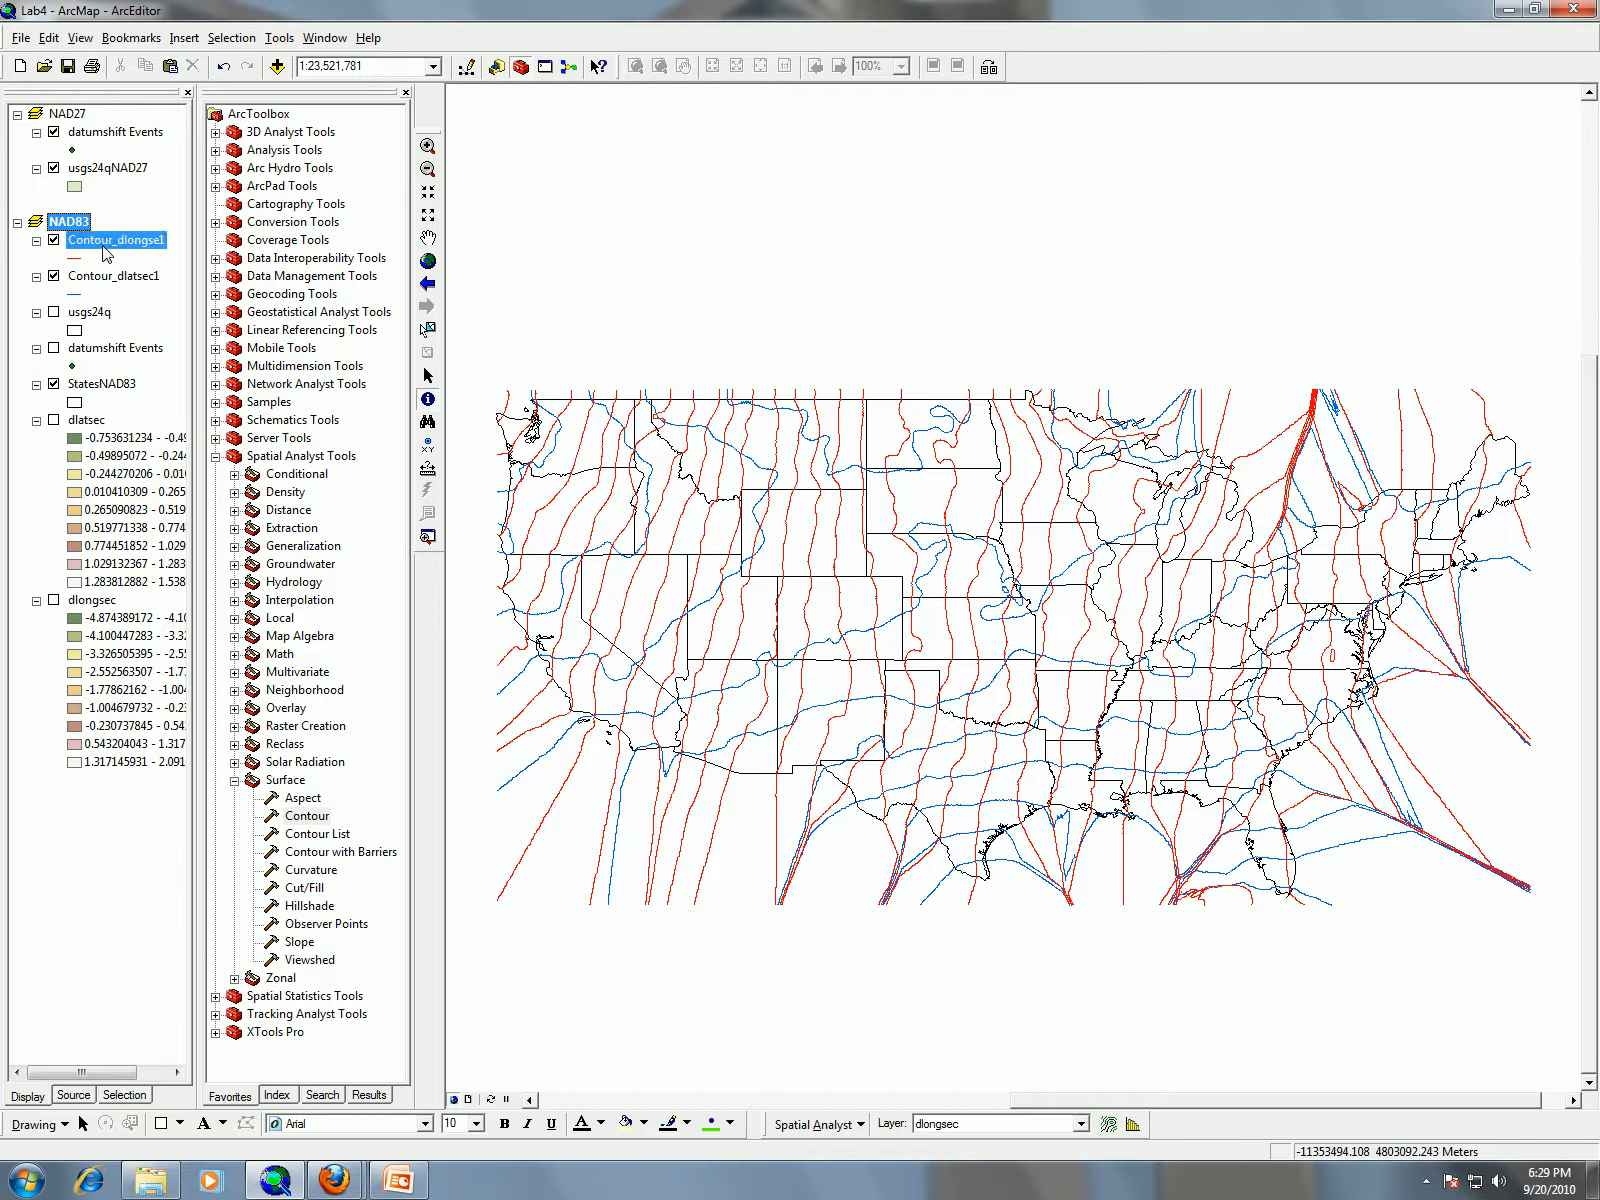
{"action": "left_click", "coordinate": [322, 1096]}
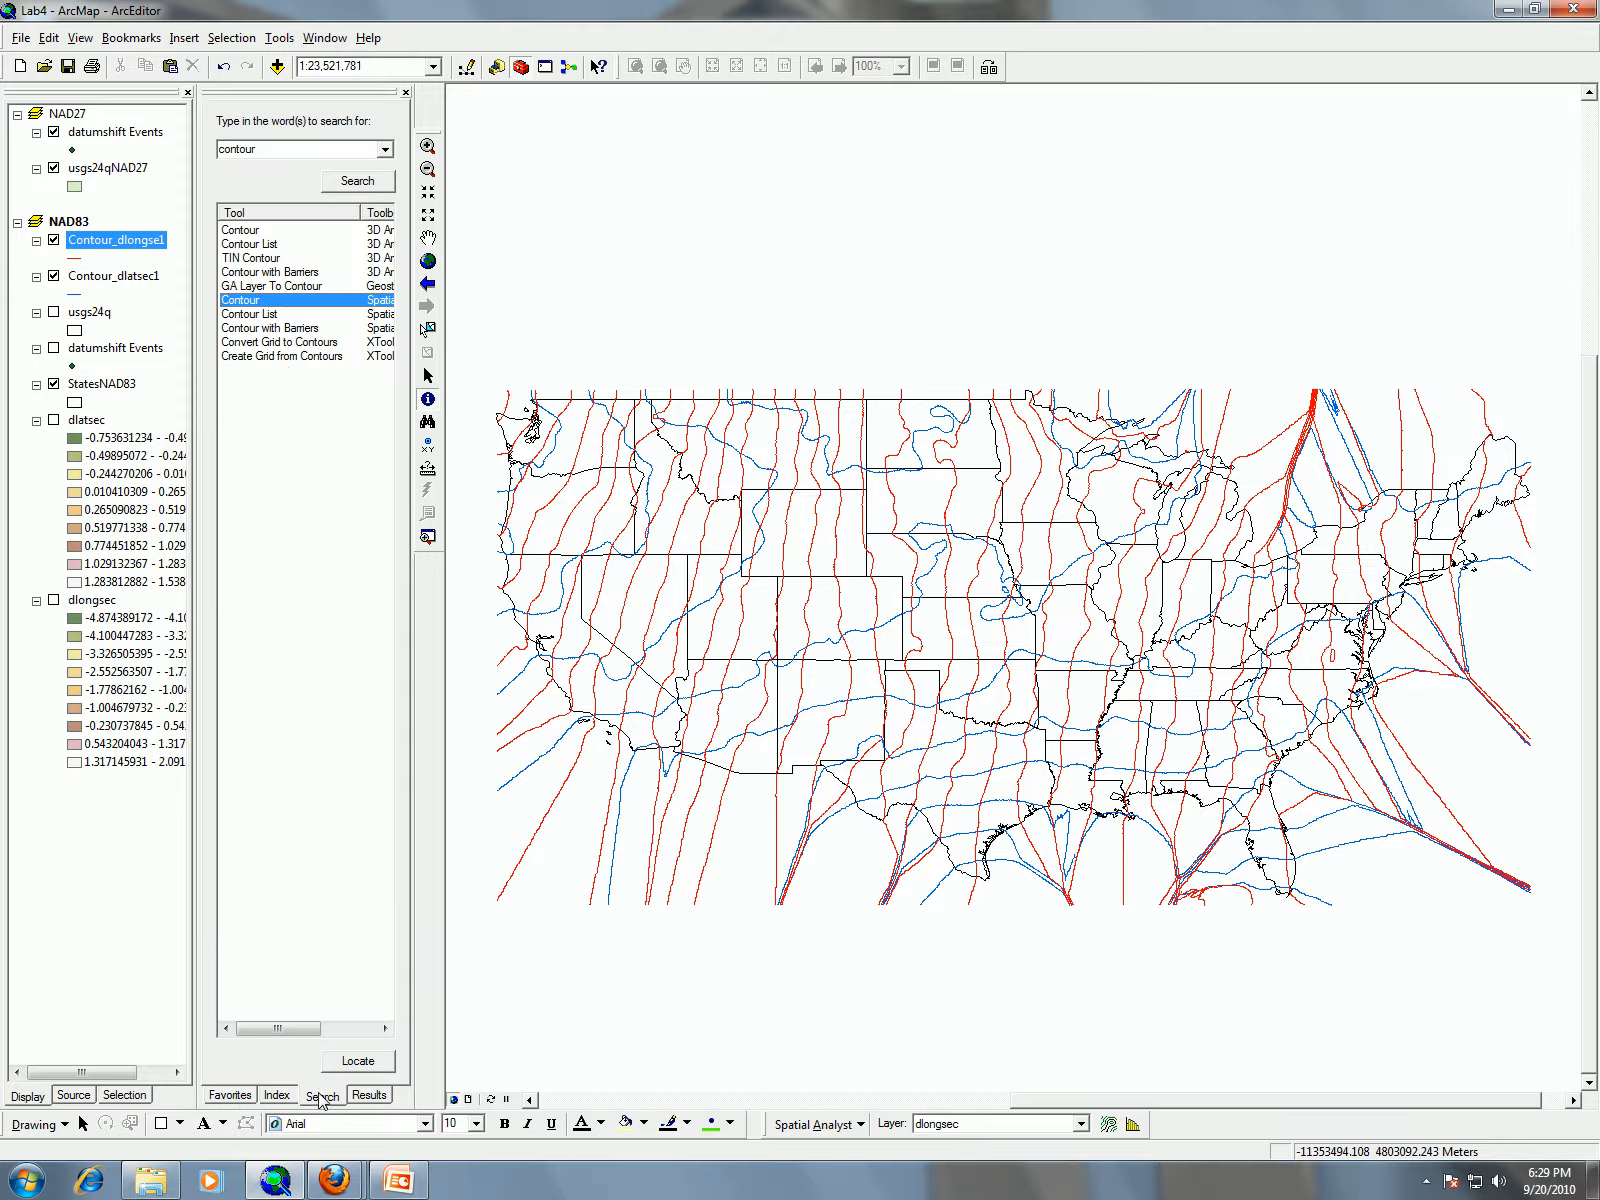
{"action": "left_click", "coordinate": [294, 148]}
{"action": "type", "text": "clip"}
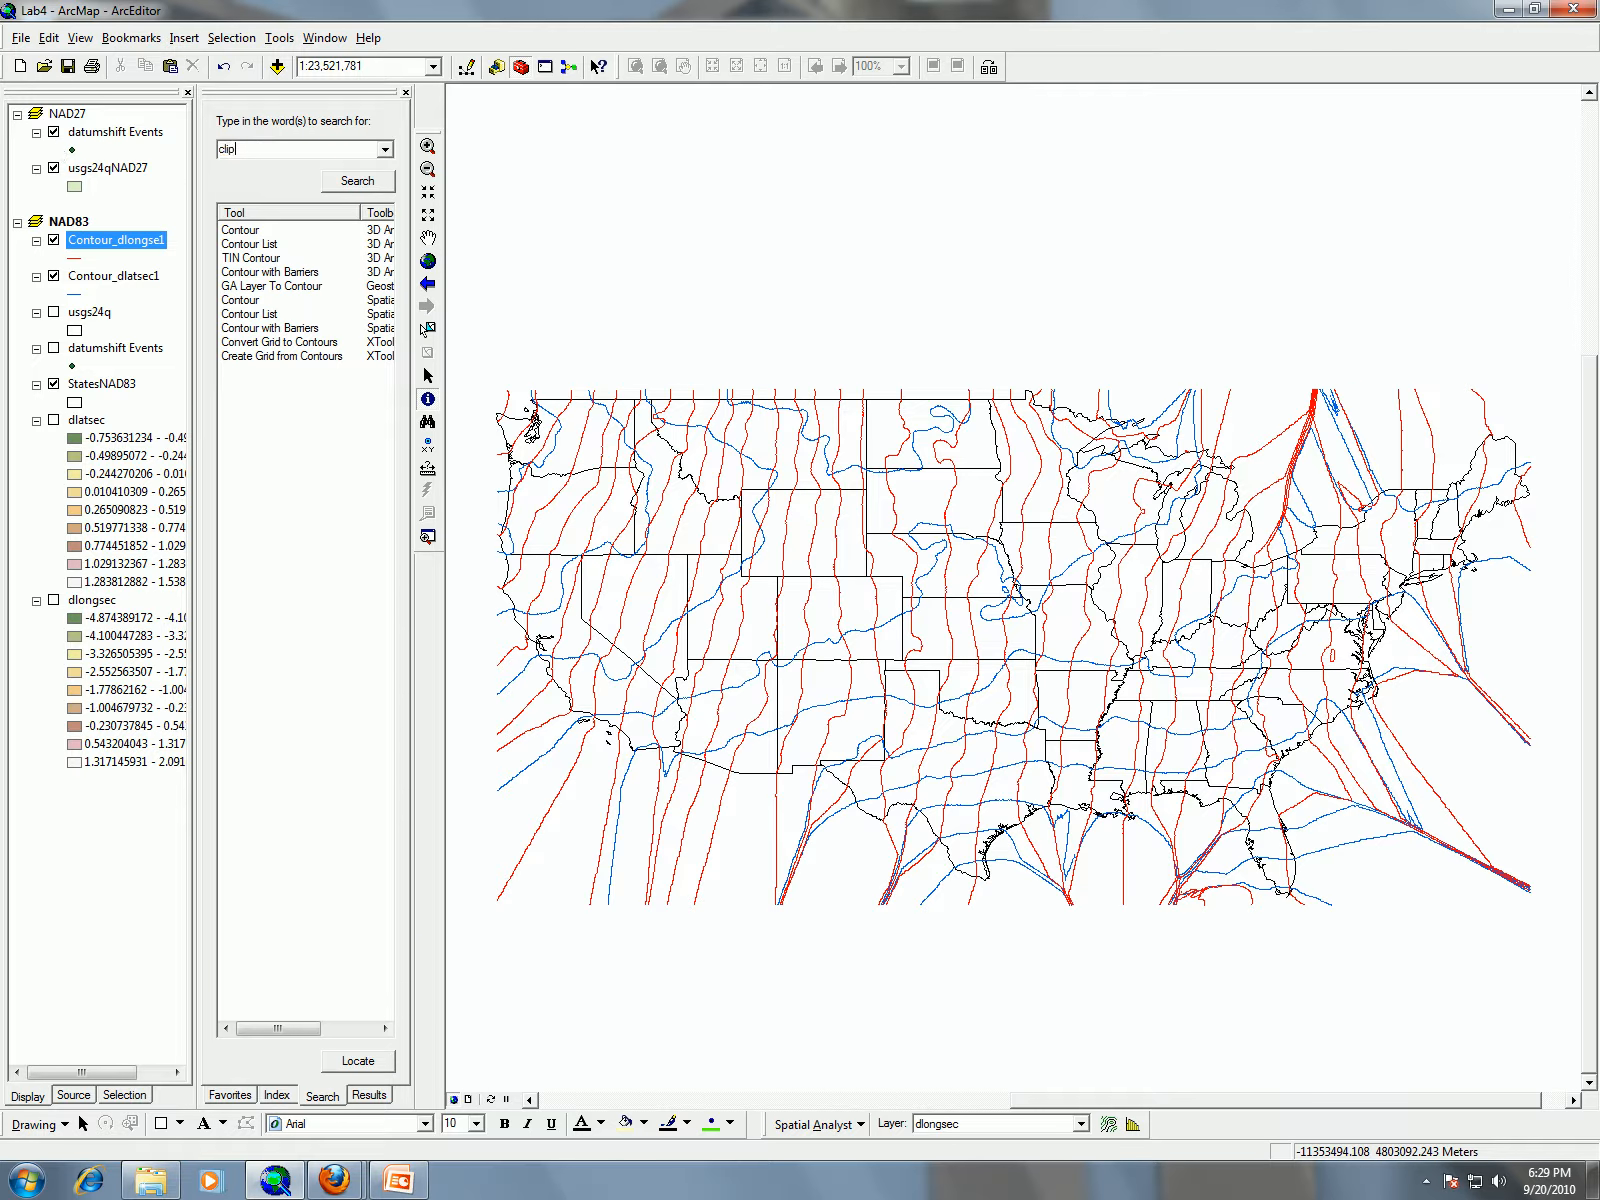
{"action": "left_click", "coordinate": [357, 180]}
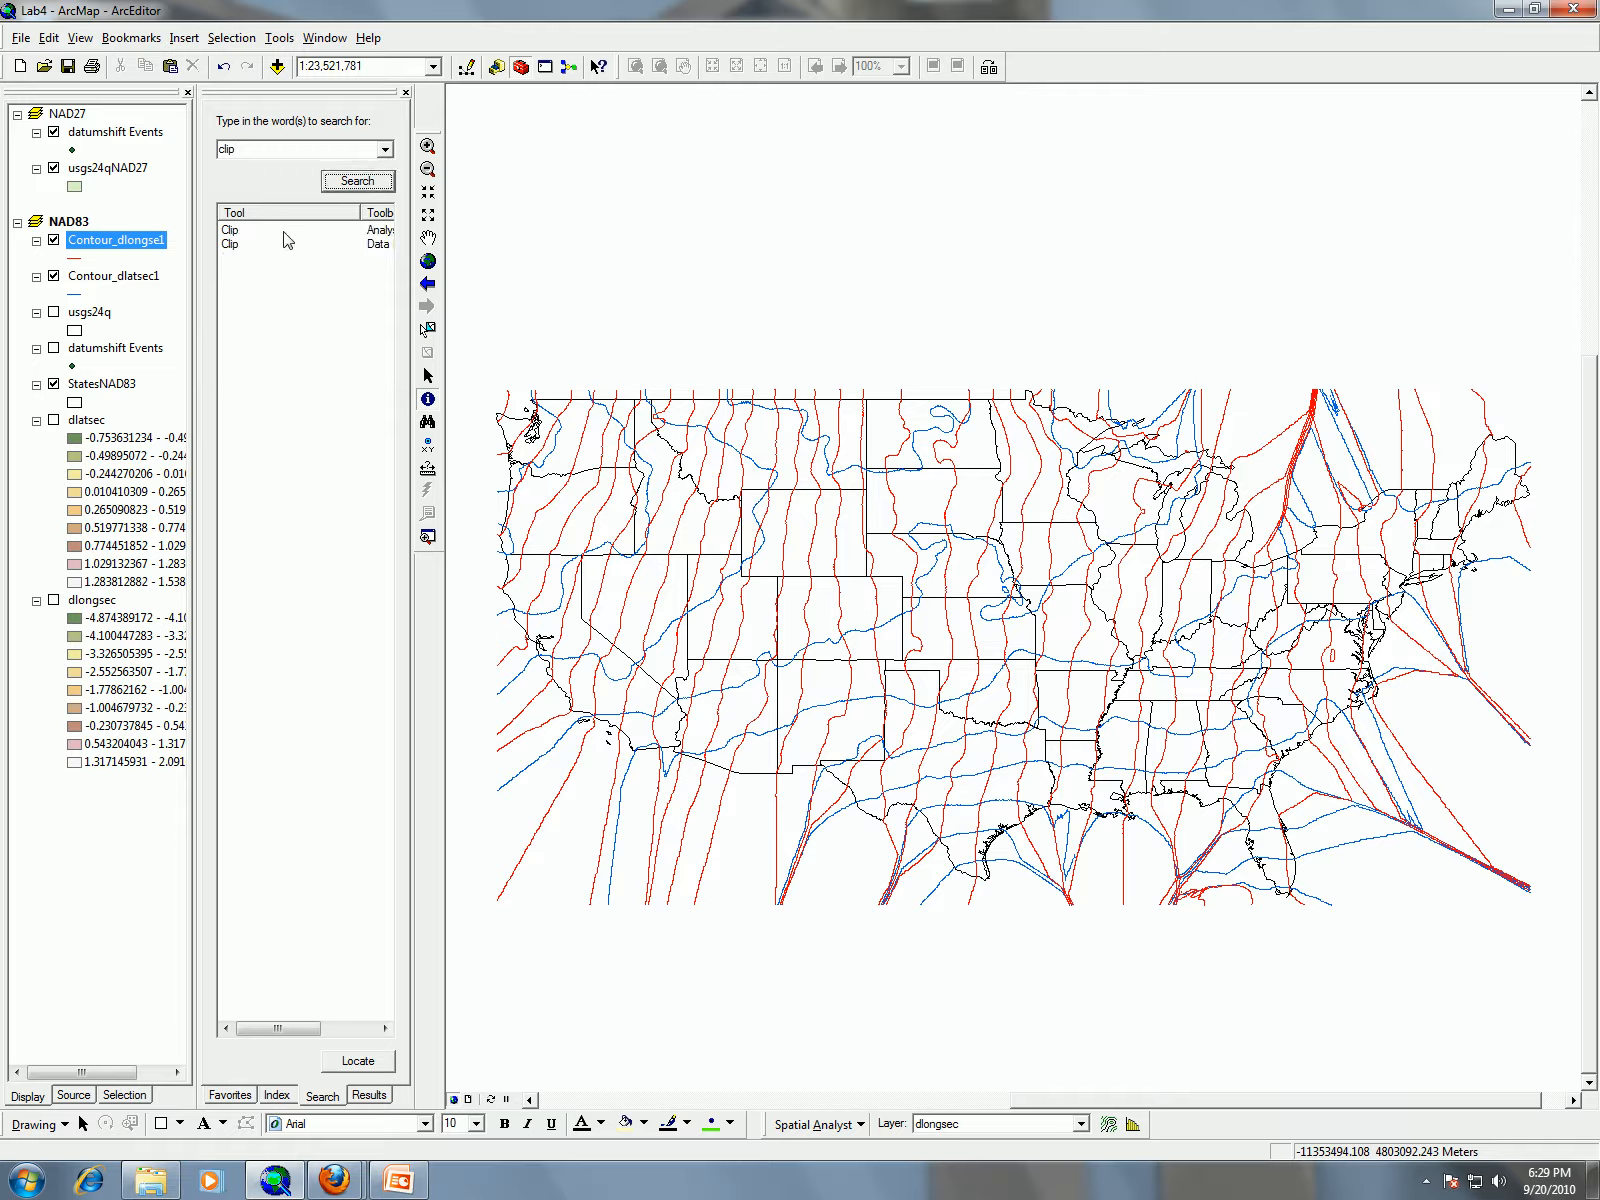
{"action": "left_click", "coordinate": [355, 244]}
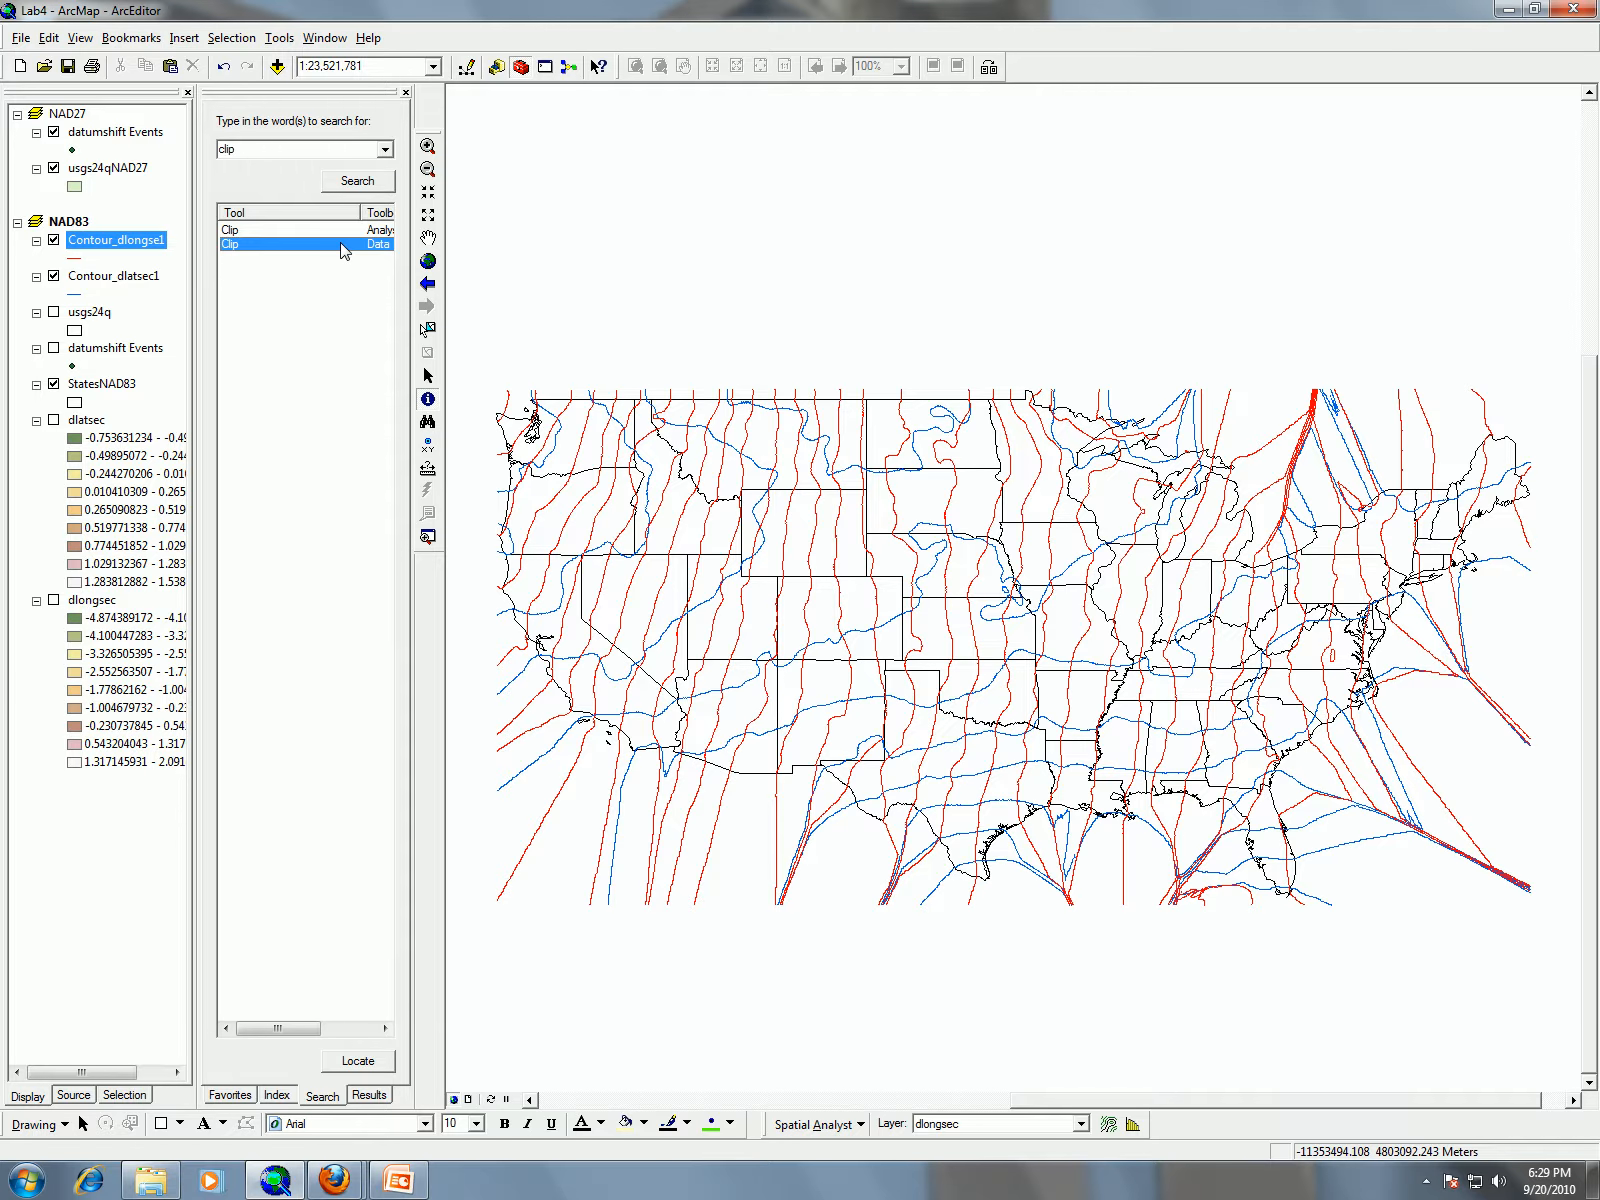
{"action": "double_click", "coordinate": [341, 244]}
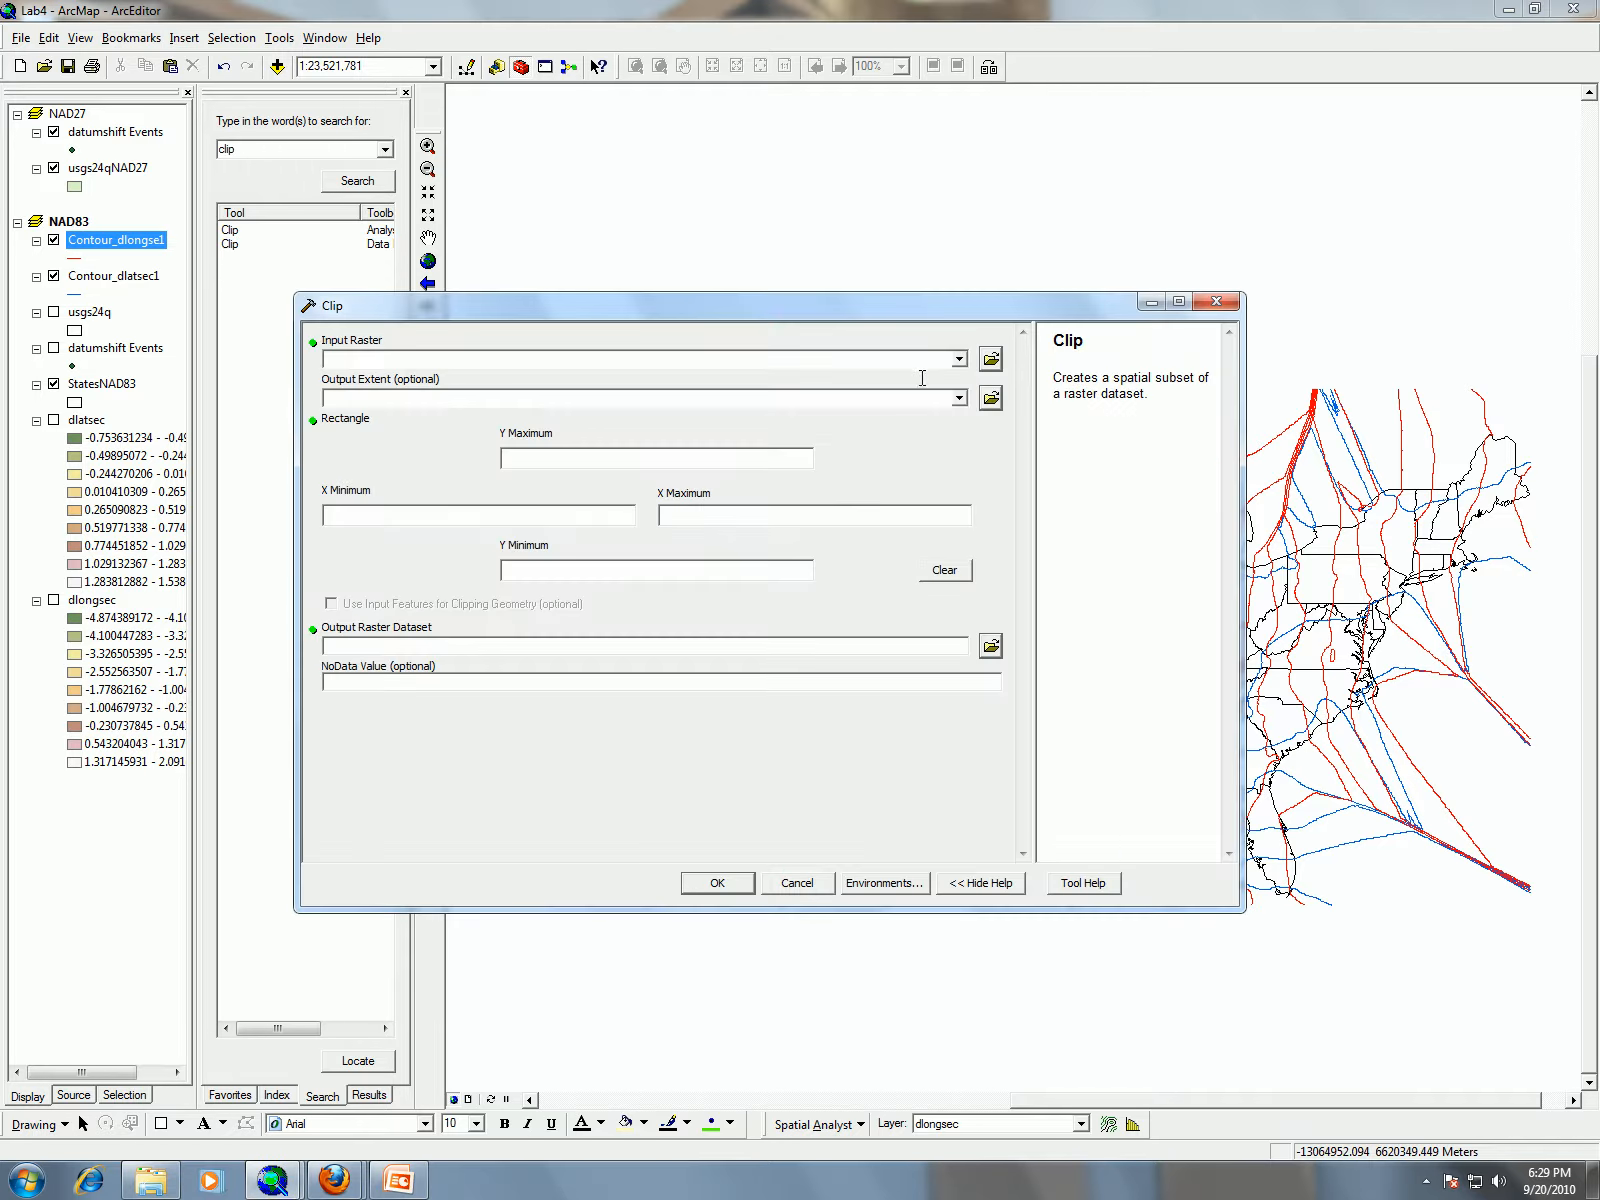
Close the raster Clip tool and use the Analysis Clip tool to clip Contour_dlongse1 to StatesNAD83, with output Contour_dlongse1_Clip.shp
{"action": "left_click", "coordinate": [1216, 301]}
{"action": "left_click", "coordinate": [250, 231]}
{"action": "double_click", "coordinate": [250, 231]}
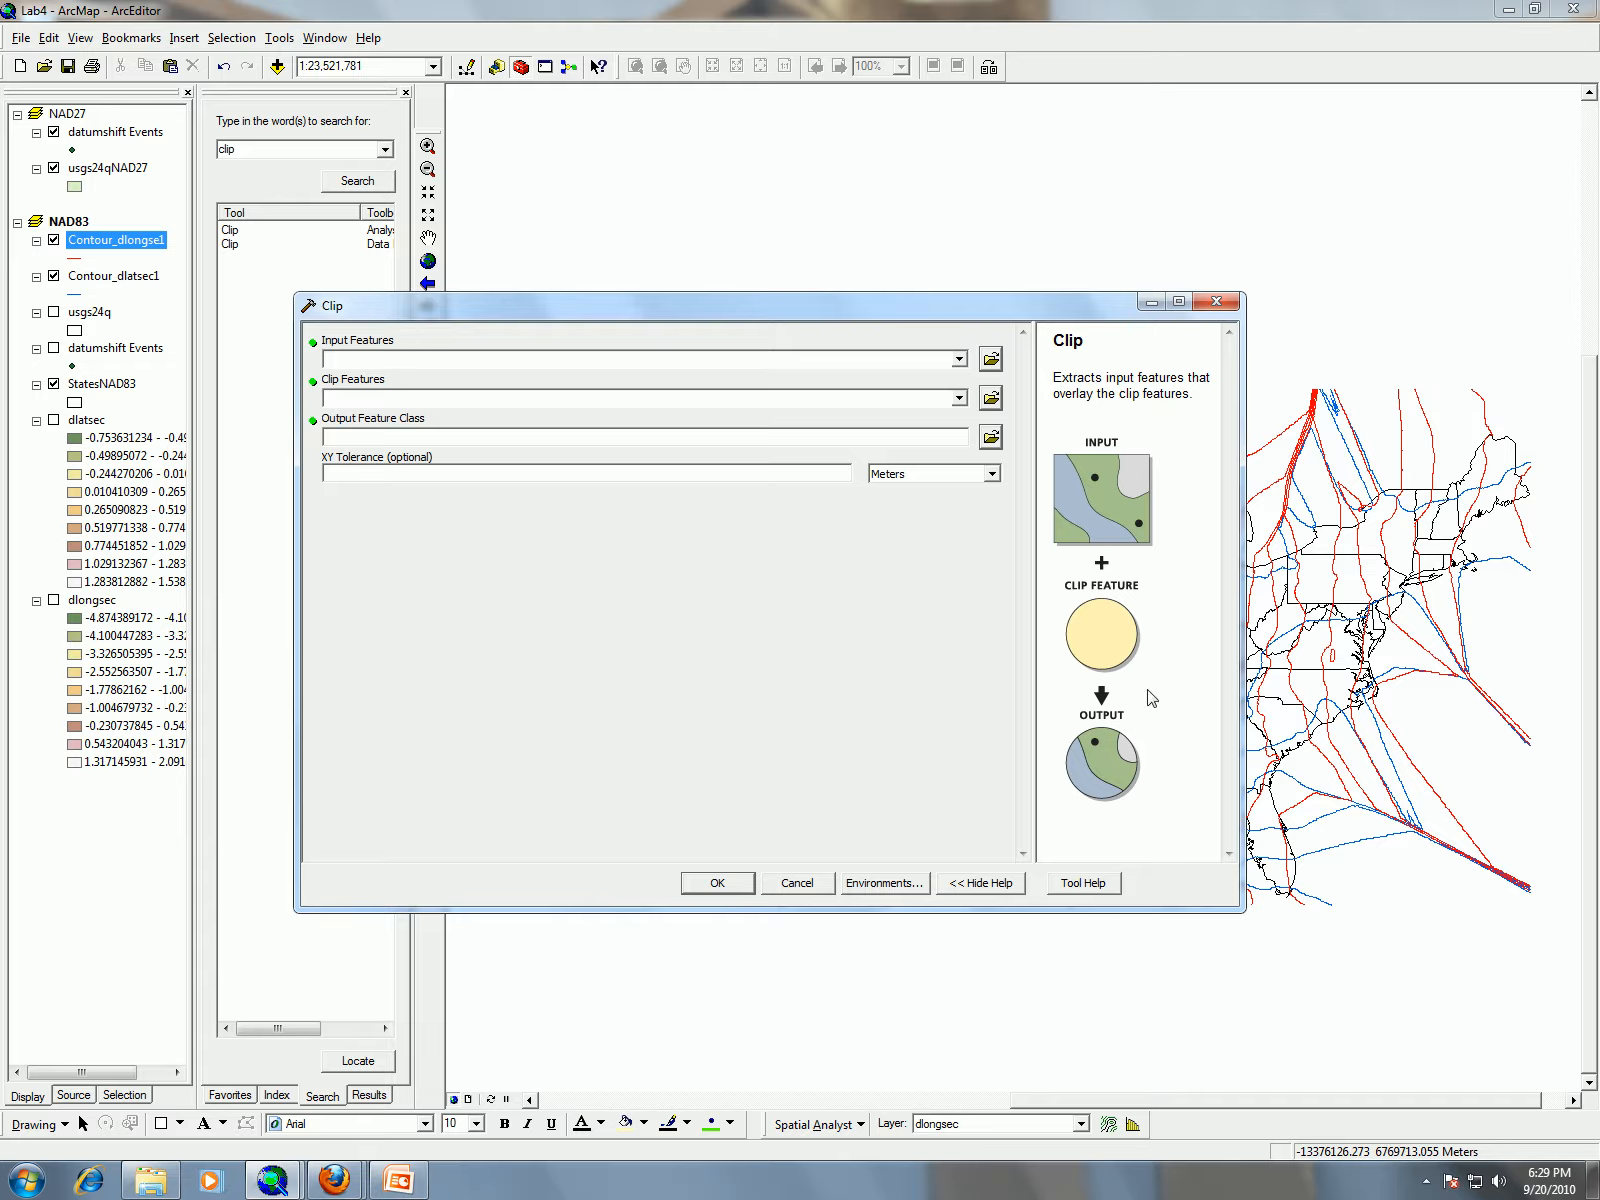
{"action": "left_click", "coordinate": [958, 359]}
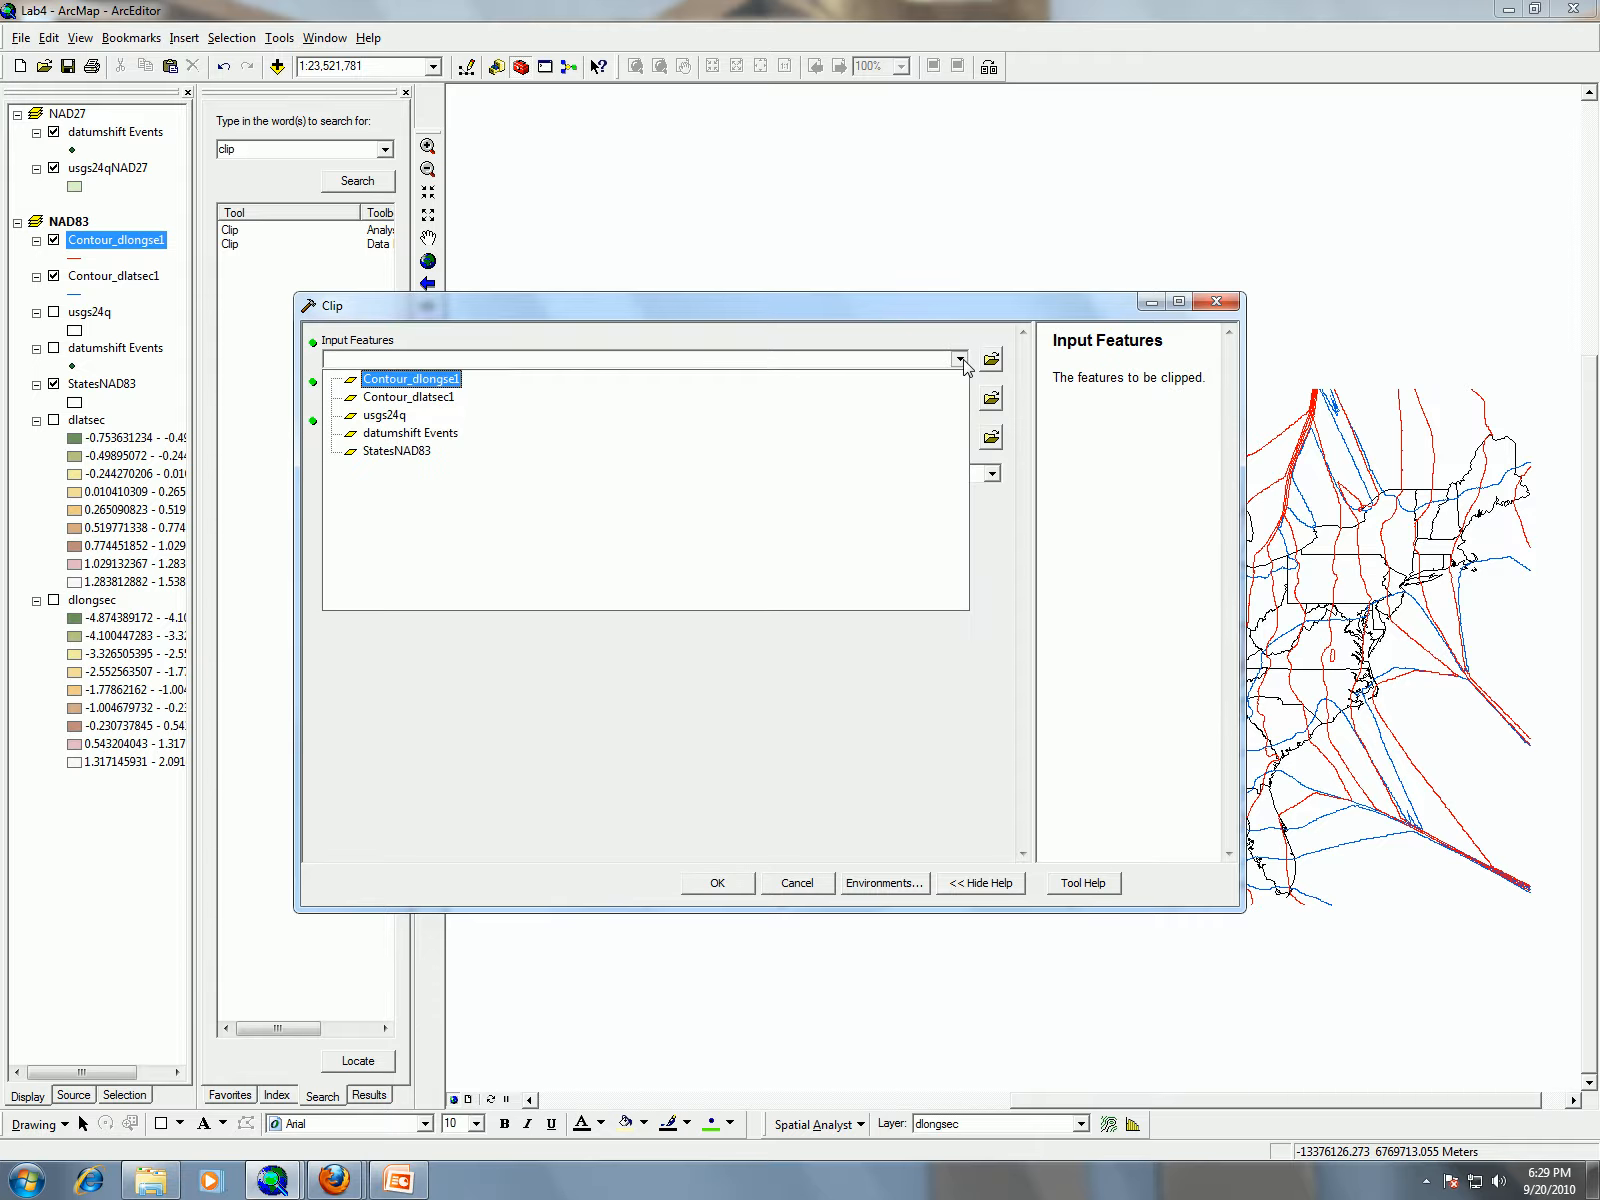
{"action": "left_click", "coordinate": [430, 381]}
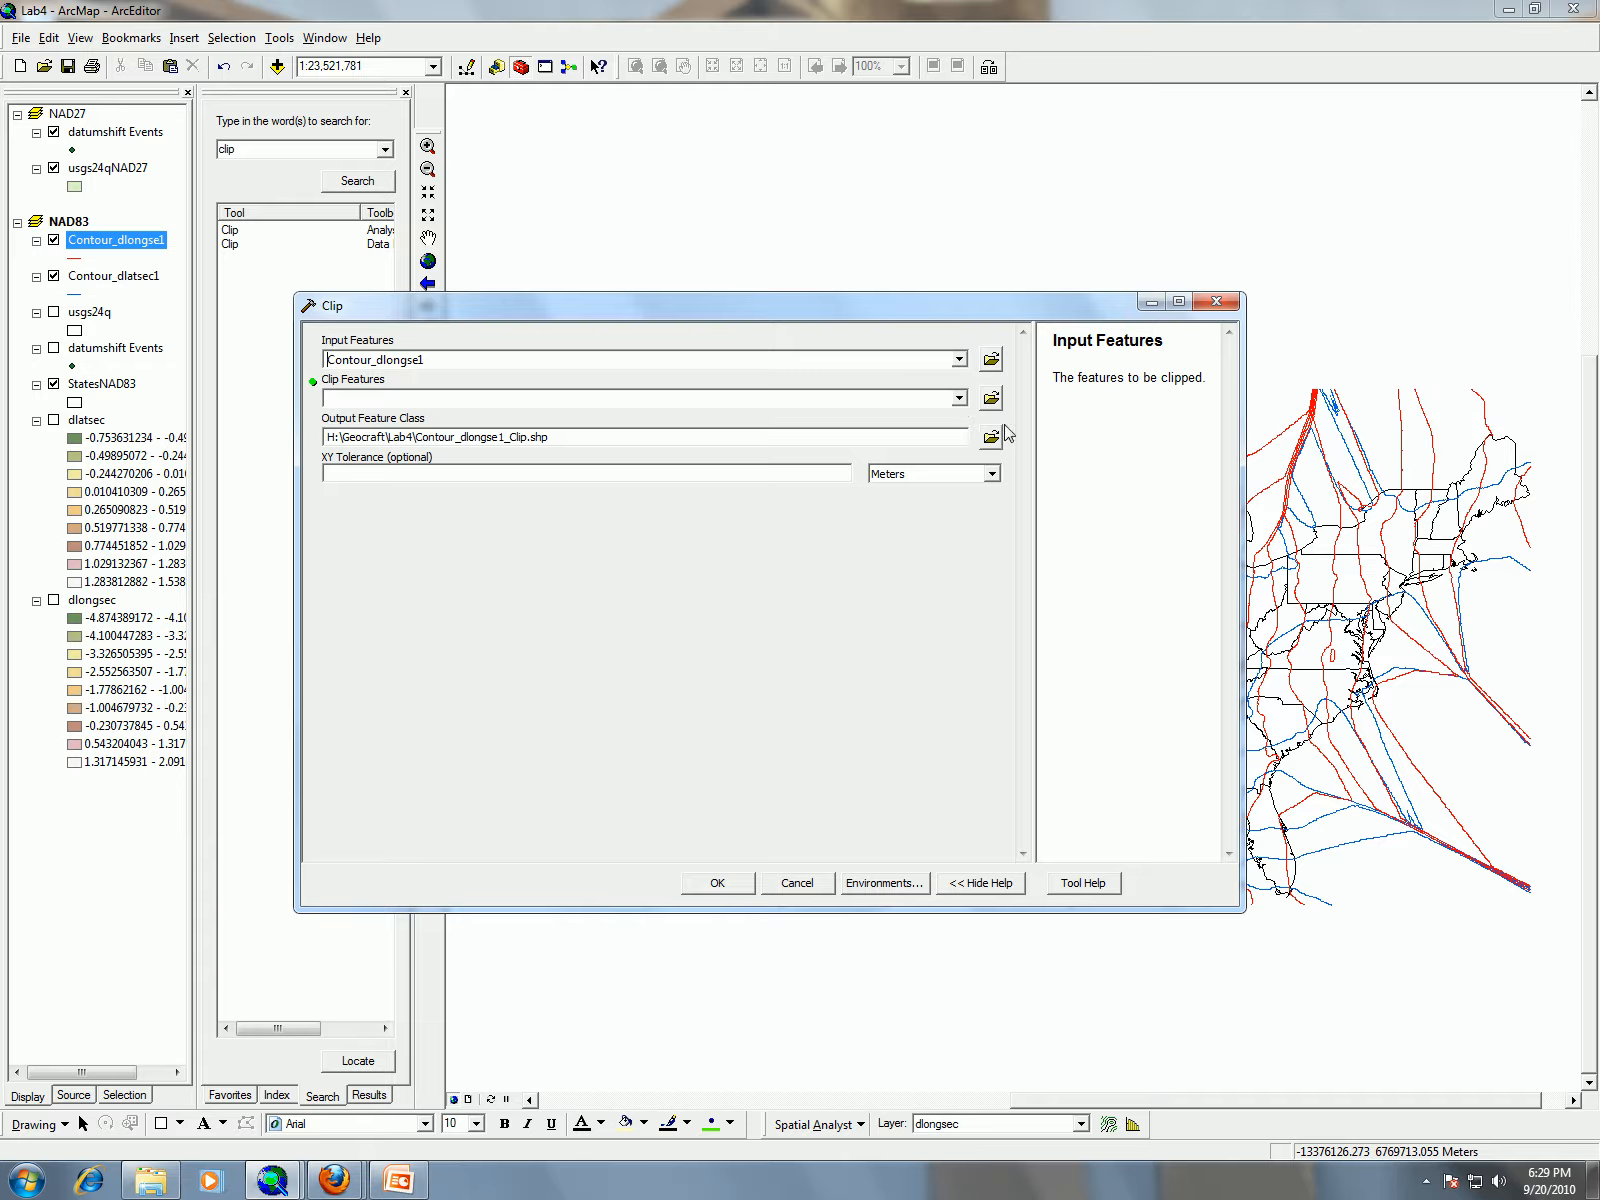
{"action": "left_click", "coordinate": [958, 398]}
{"action": "left_click", "coordinate": [501, 434]}
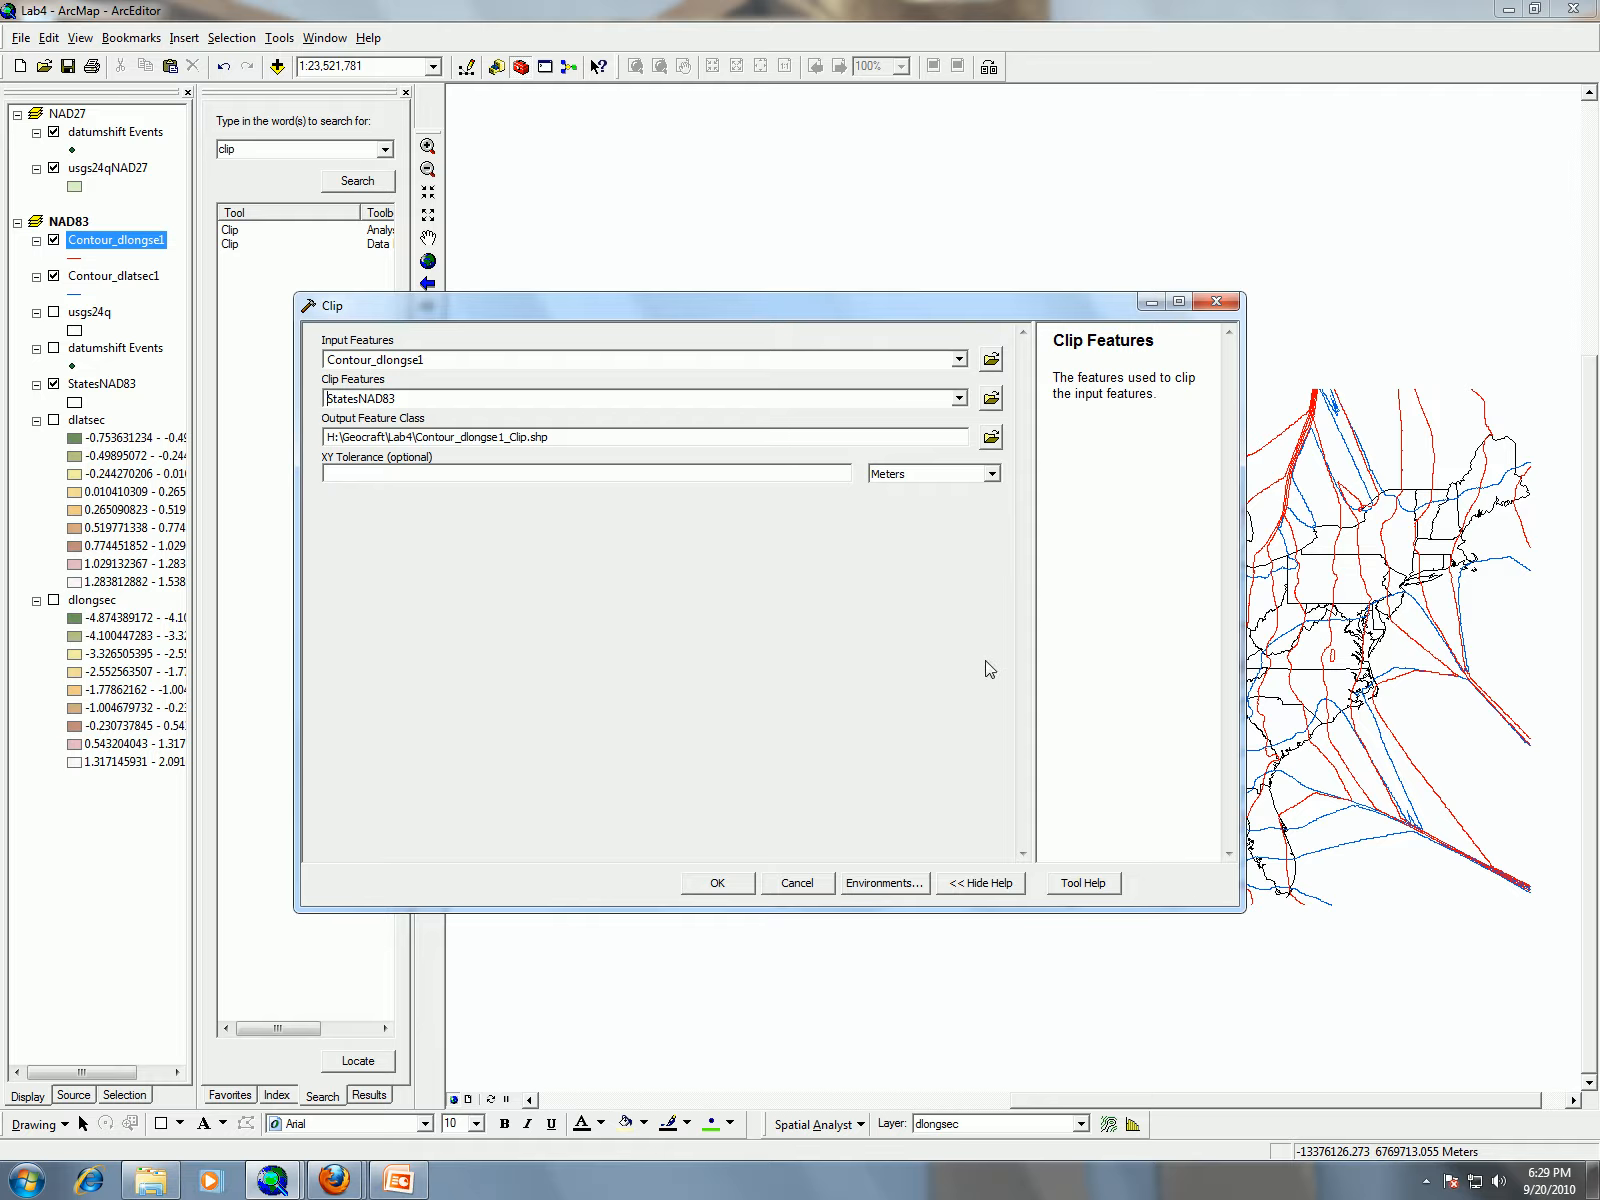
{"action": "left_click", "coordinate": [757, 474]}
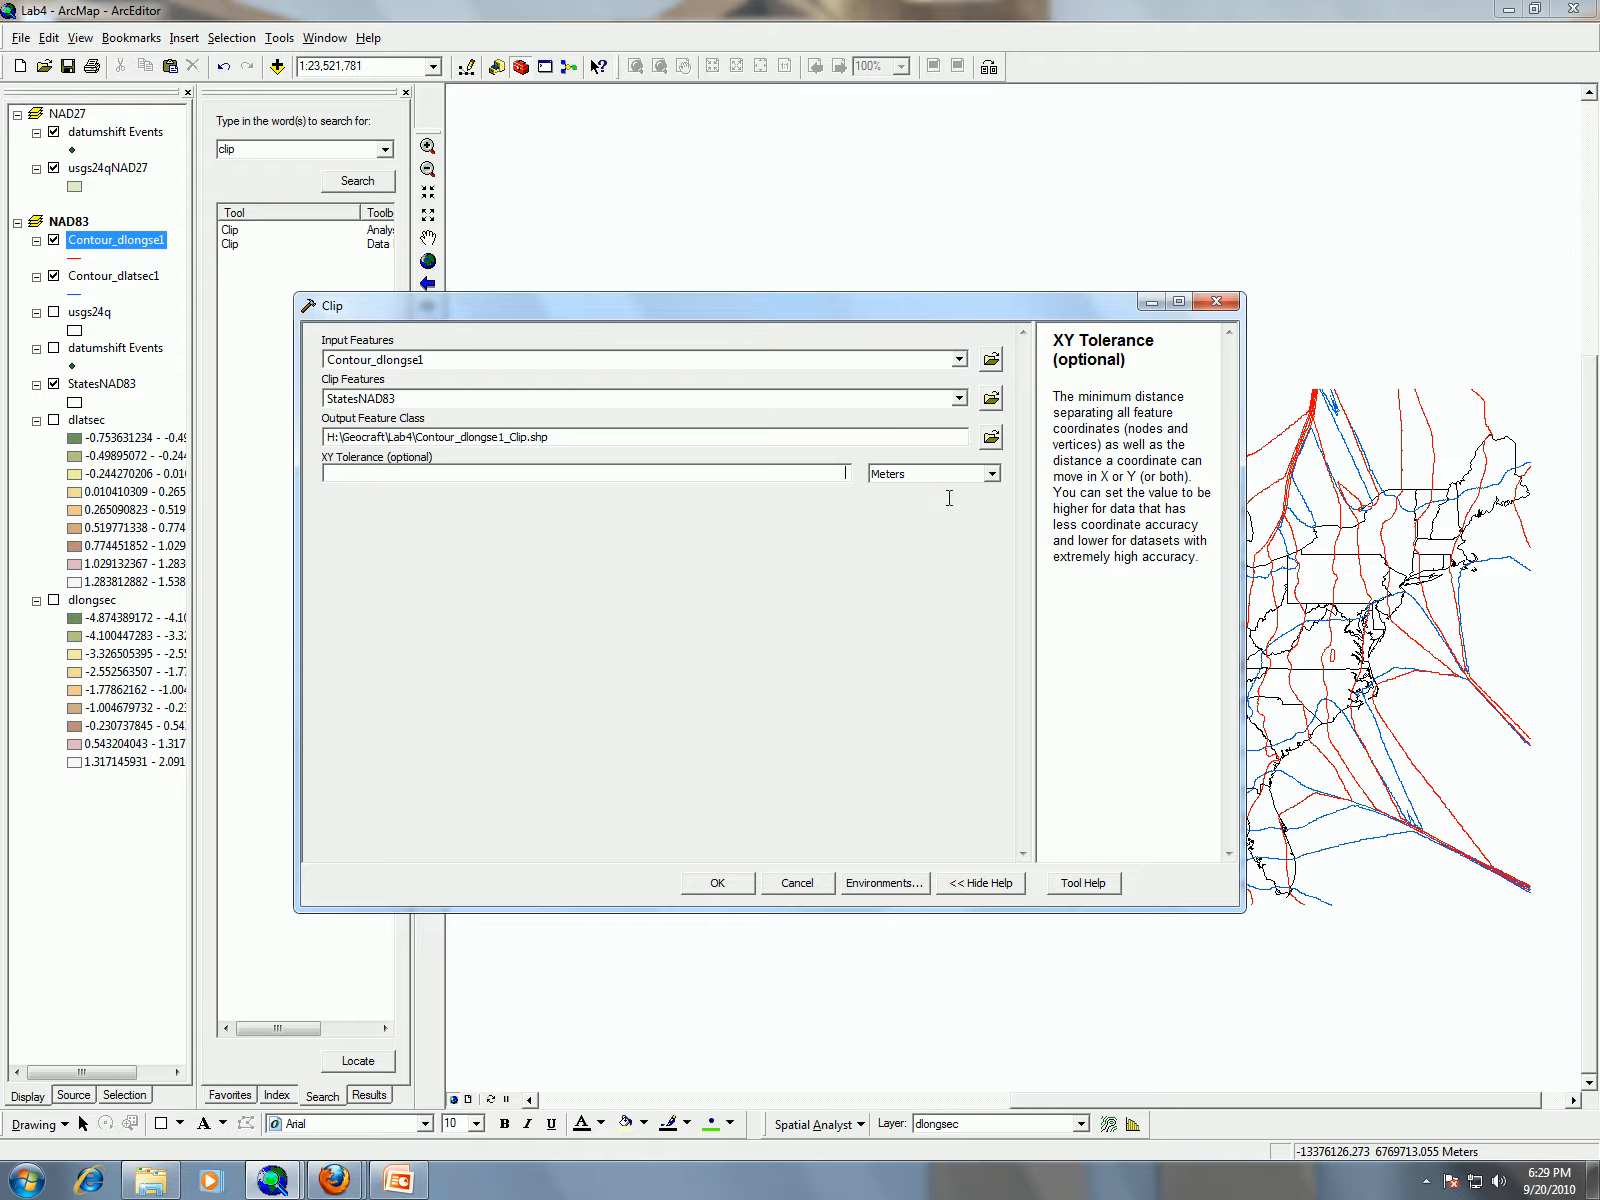
{"action": "left_click", "coordinate": [718, 883]}
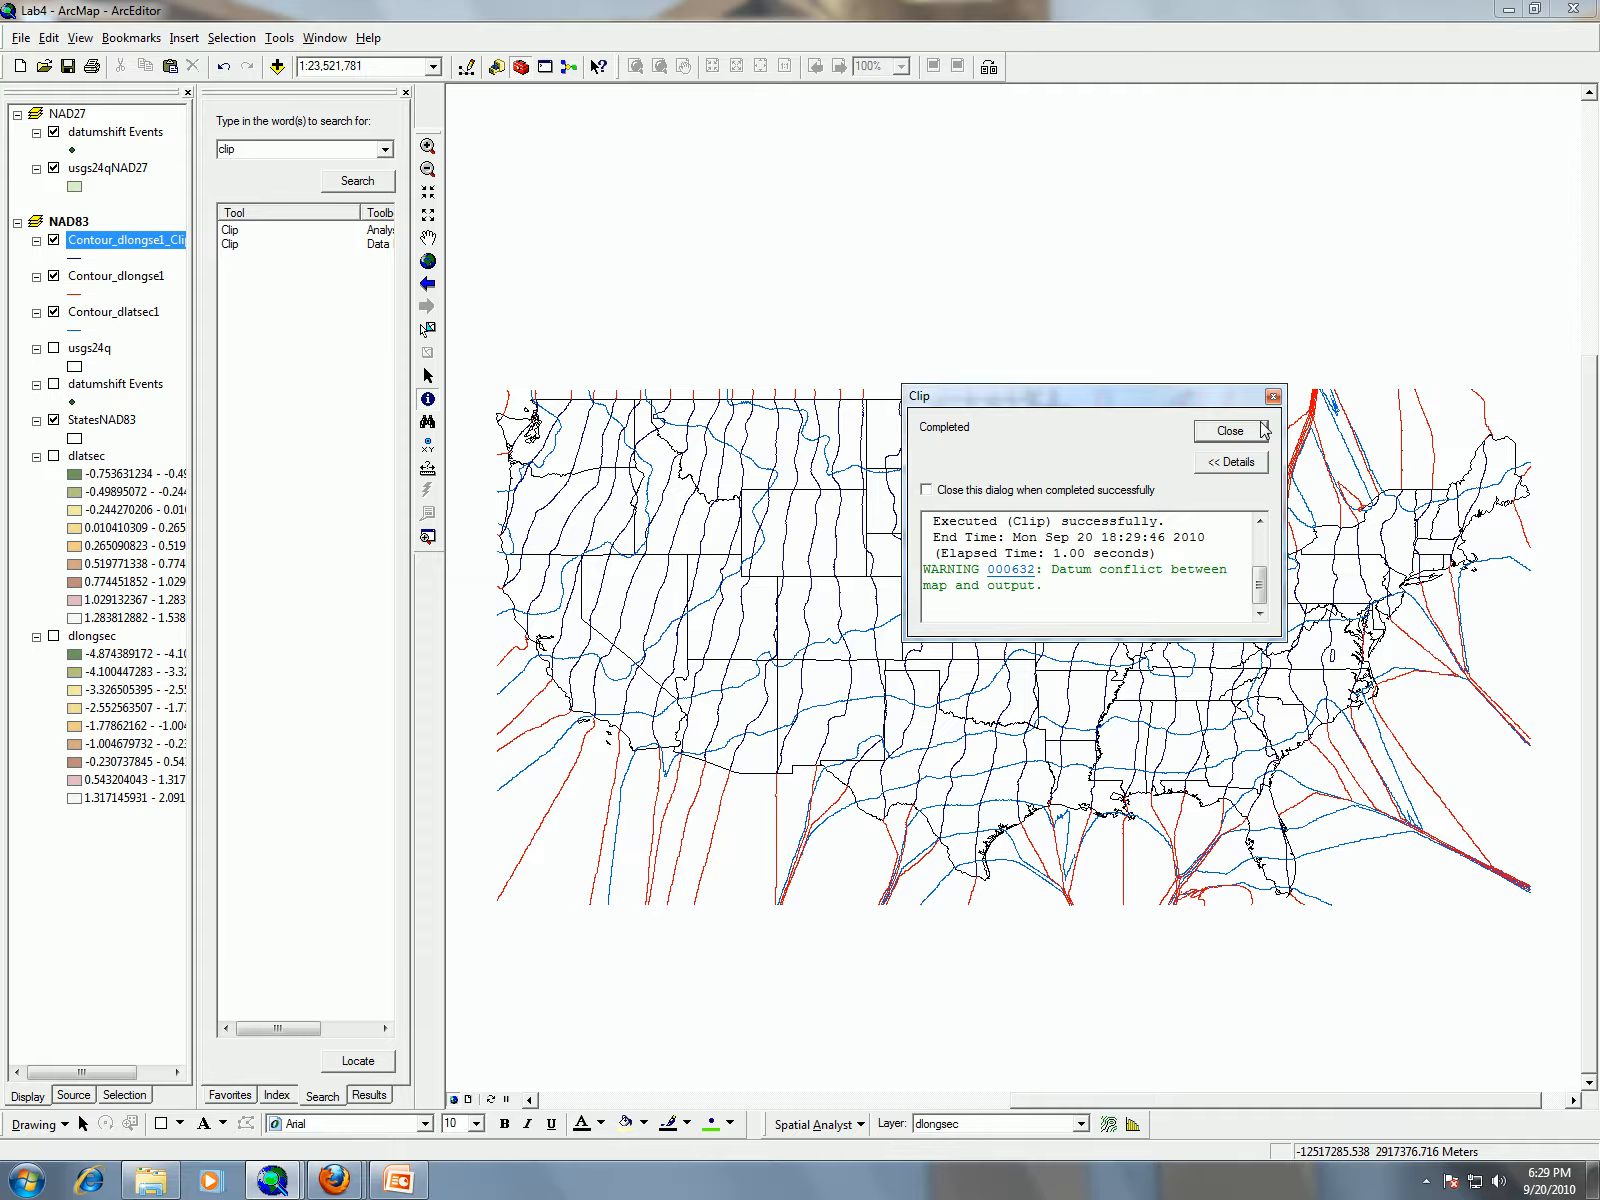
{"action": "left_click", "coordinate": [1253, 432]}
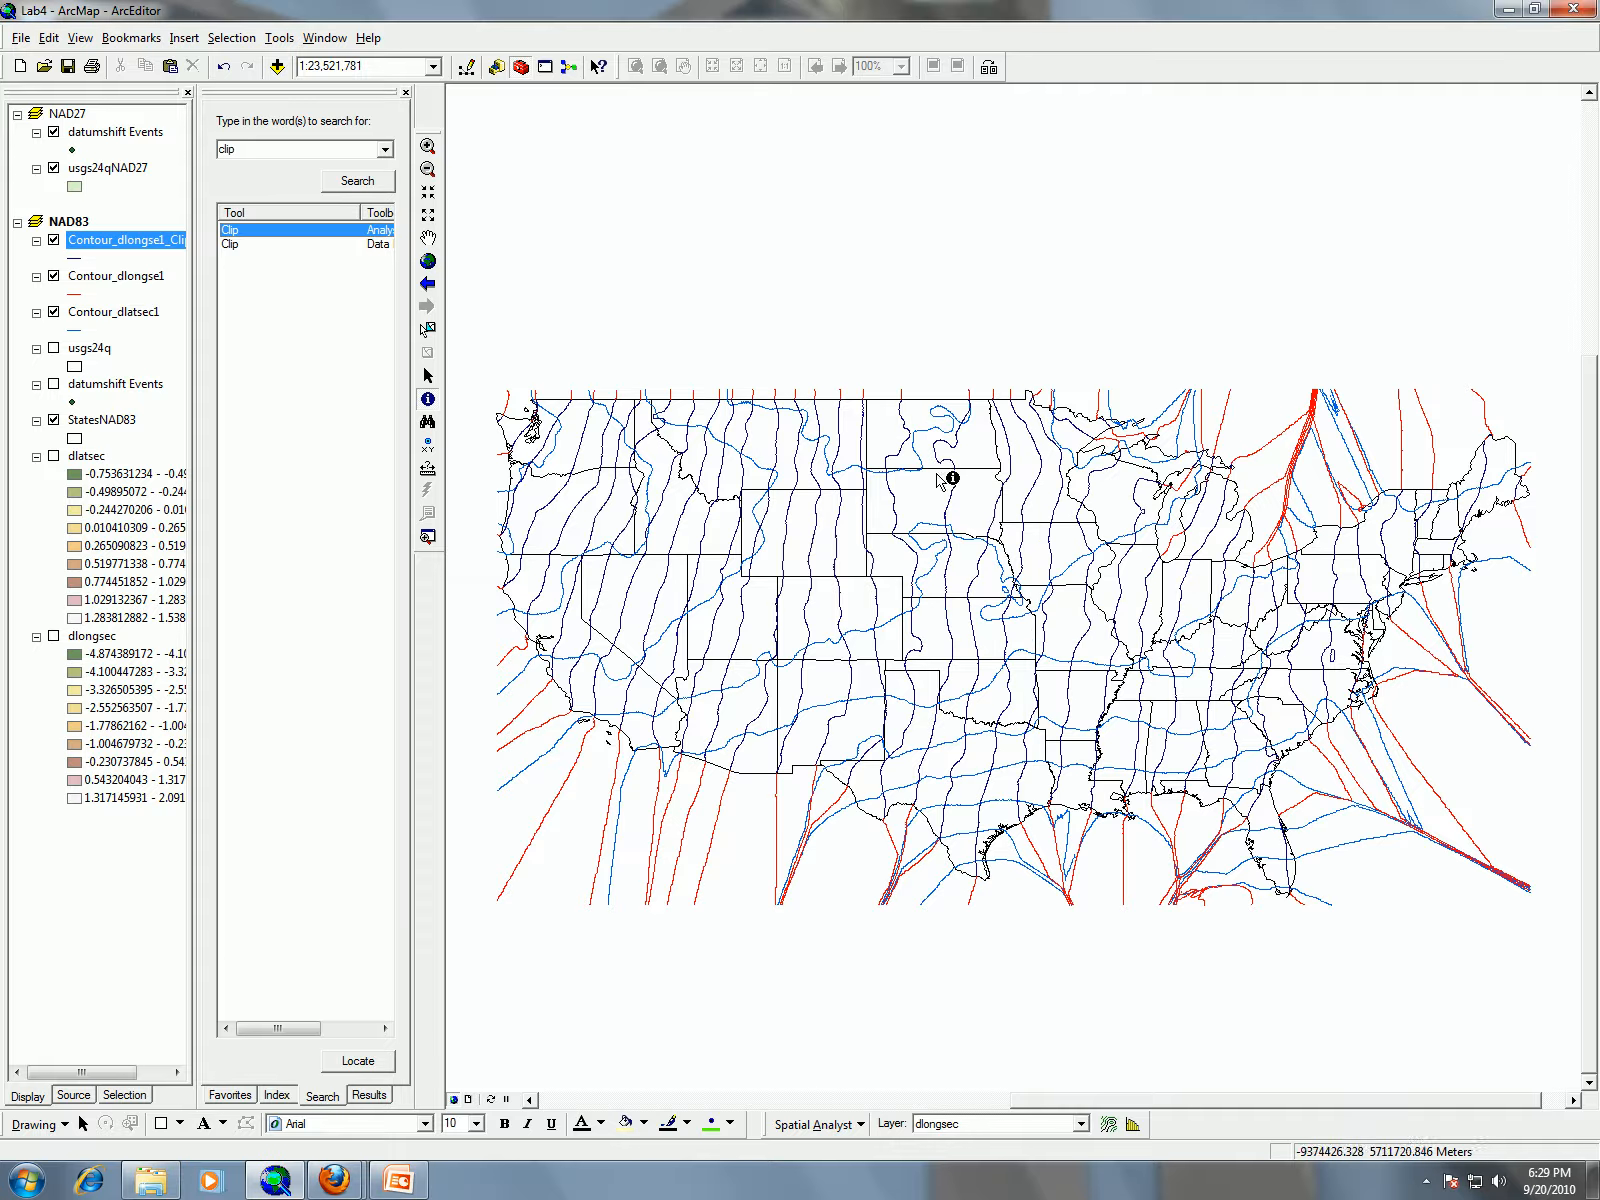
Hide the unclipped Contour_dlongse1 layer and show the Contour_dlatsec1 layer in the NAD83 data frame
{"action": "left_click", "coordinate": [54, 276]}
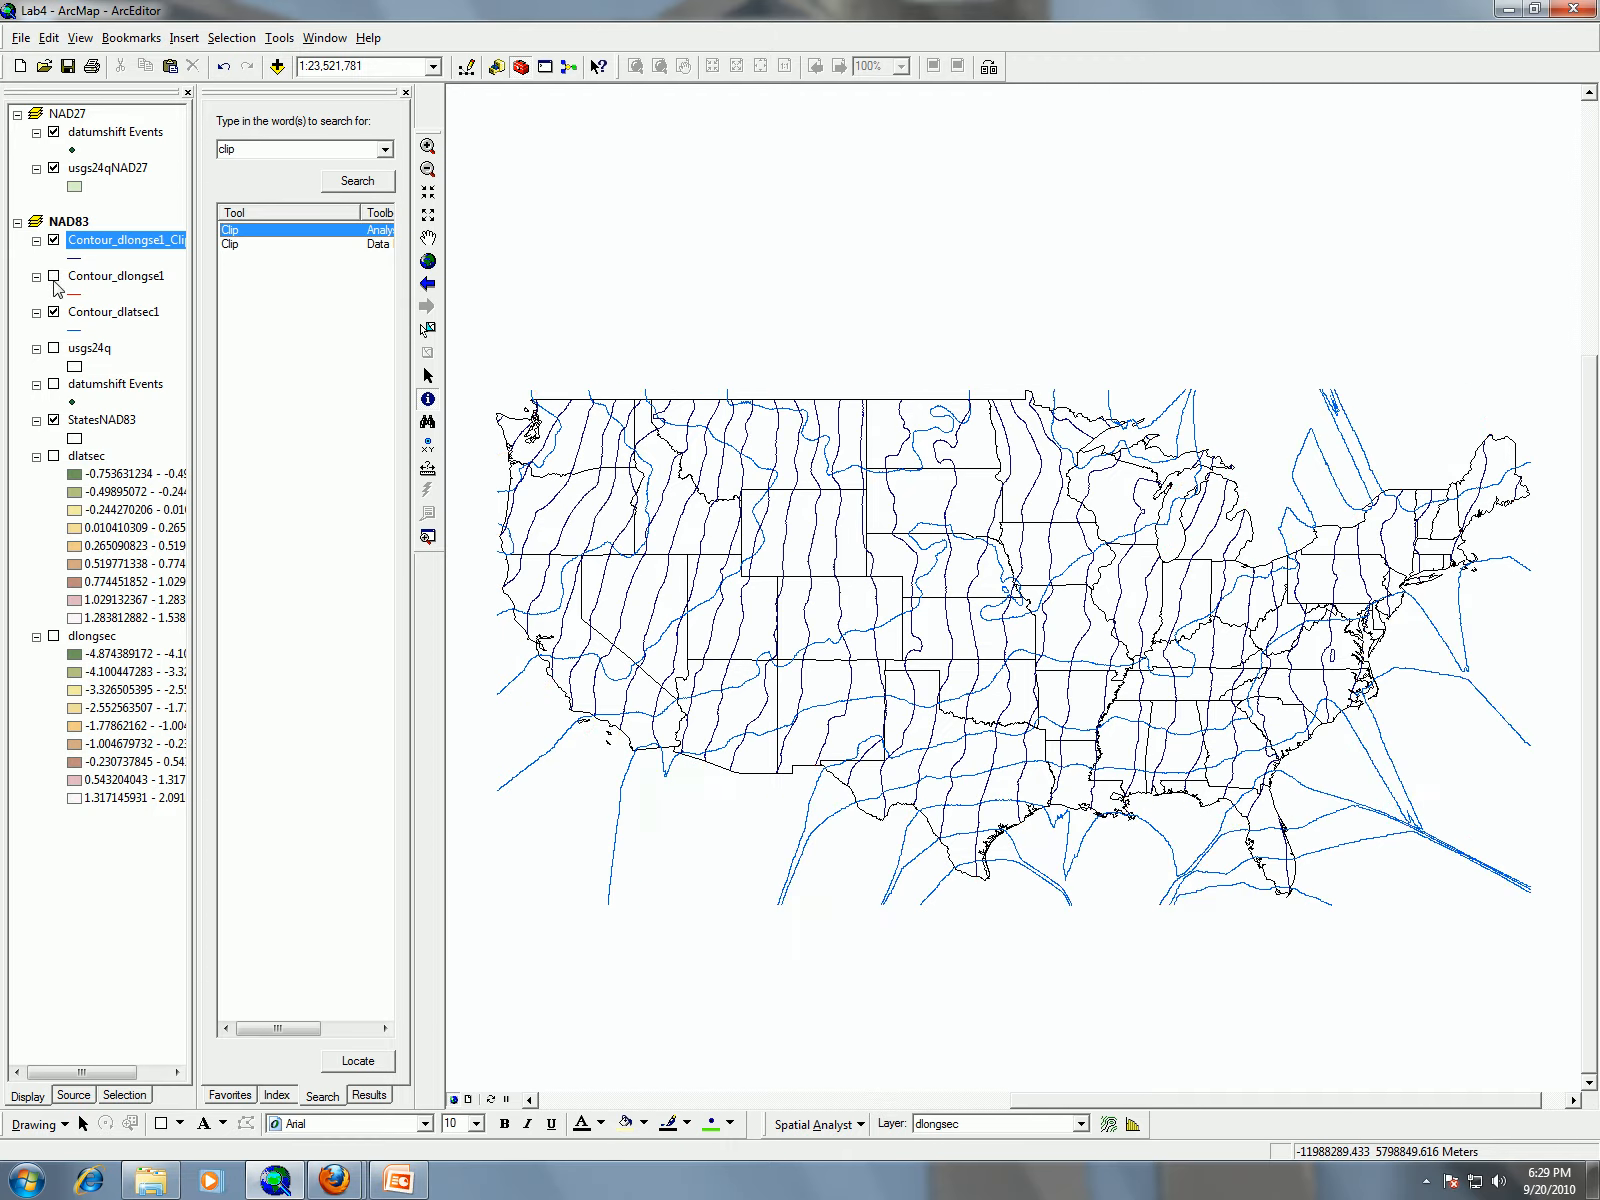
{"action": "left_click", "coordinate": [54, 276]}
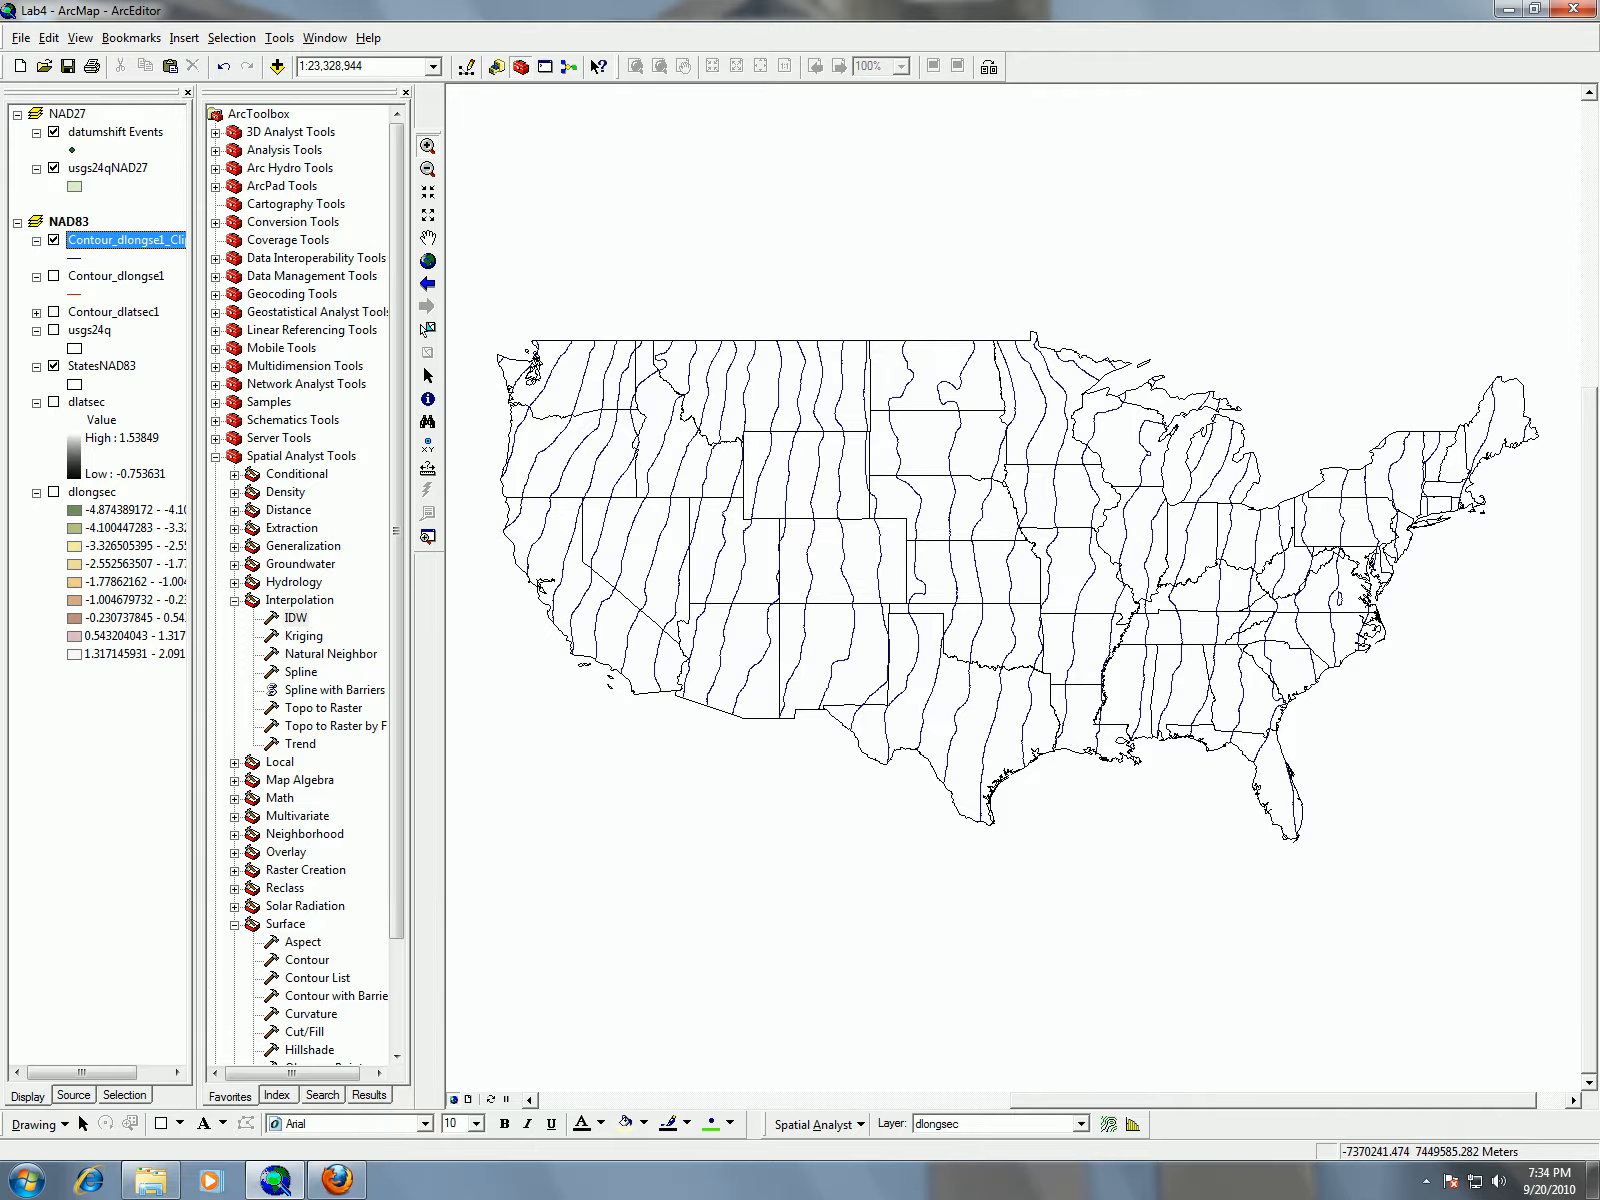
{"action": "left_click", "coordinate": [54, 312]}
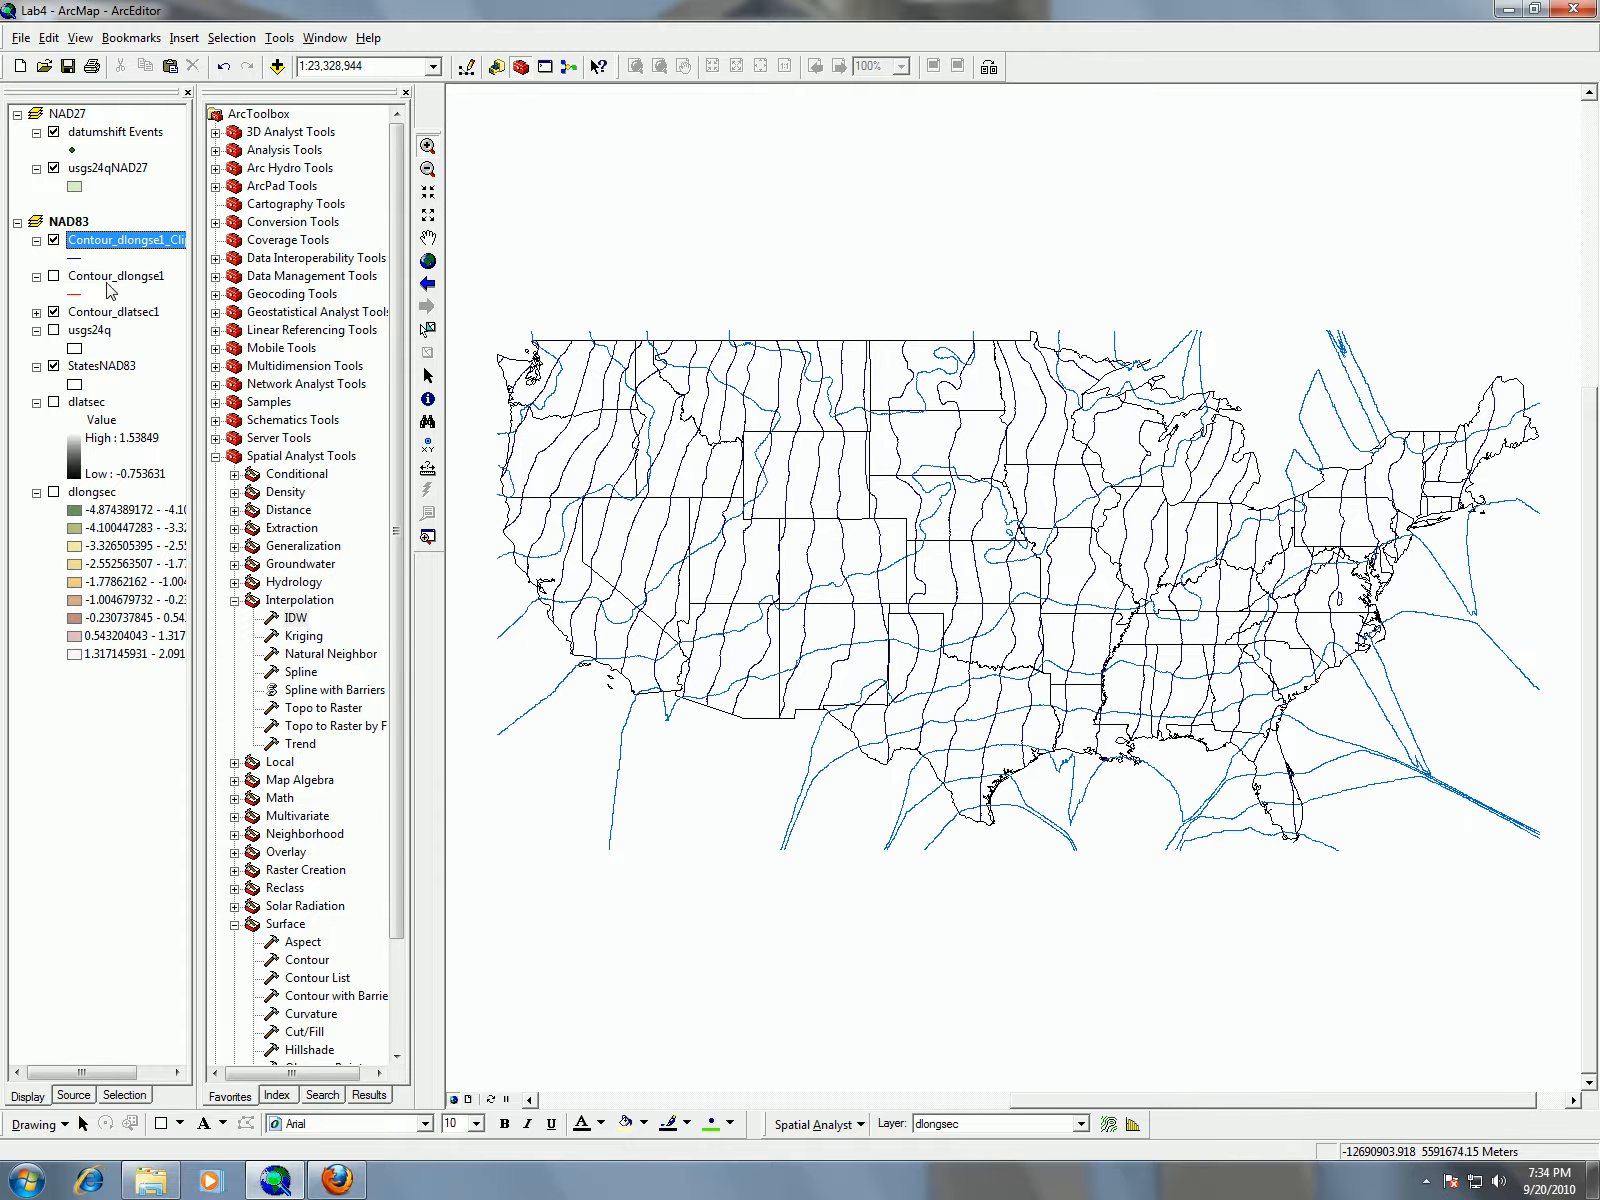
Clip Contour_dlatsec1 to StatesNAD83 with the Analysis Clip tool, output Contour_dlatsec1_Clip.shp, and hide the unclipped layer
{"action": "left_click", "coordinate": [127, 313]}
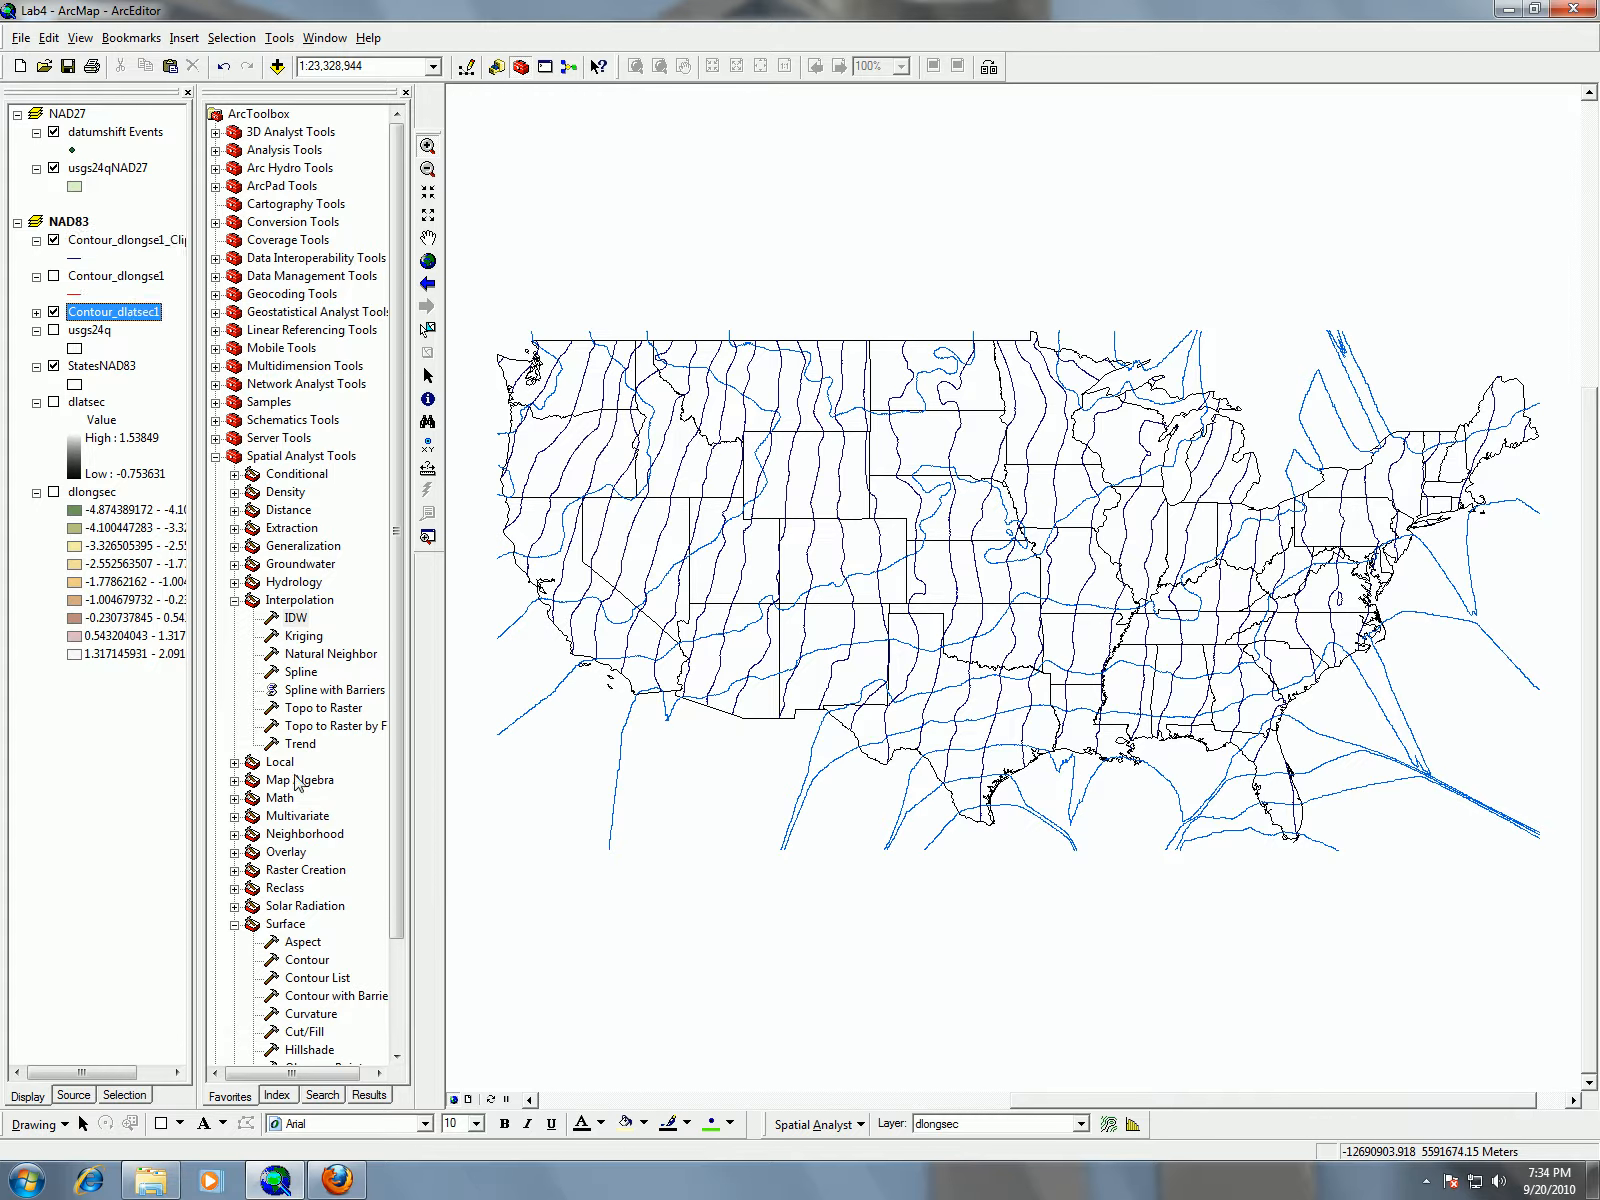
{"action": "left_click", "coordinate": [322, 1095]}
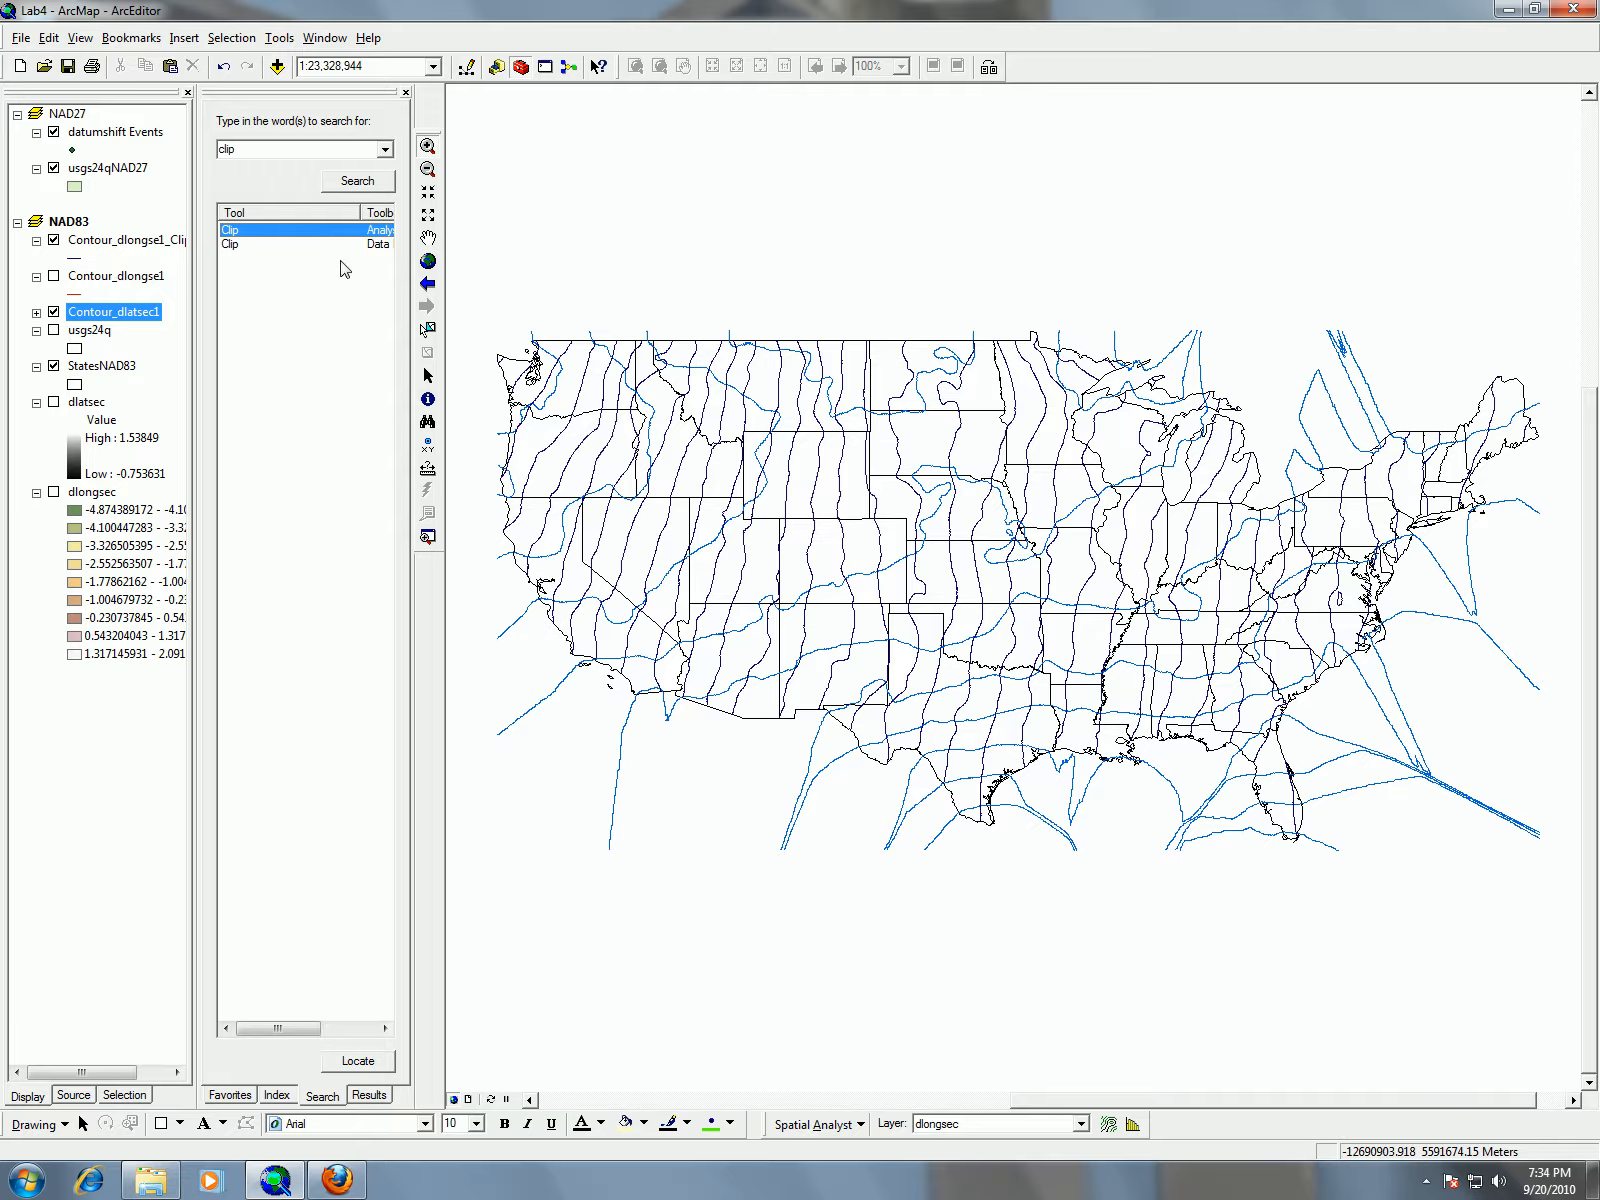
{"action": "double_click", "coordinate": [286, 231]}
{"action": "left_click", "coordinate": [958, 359]}
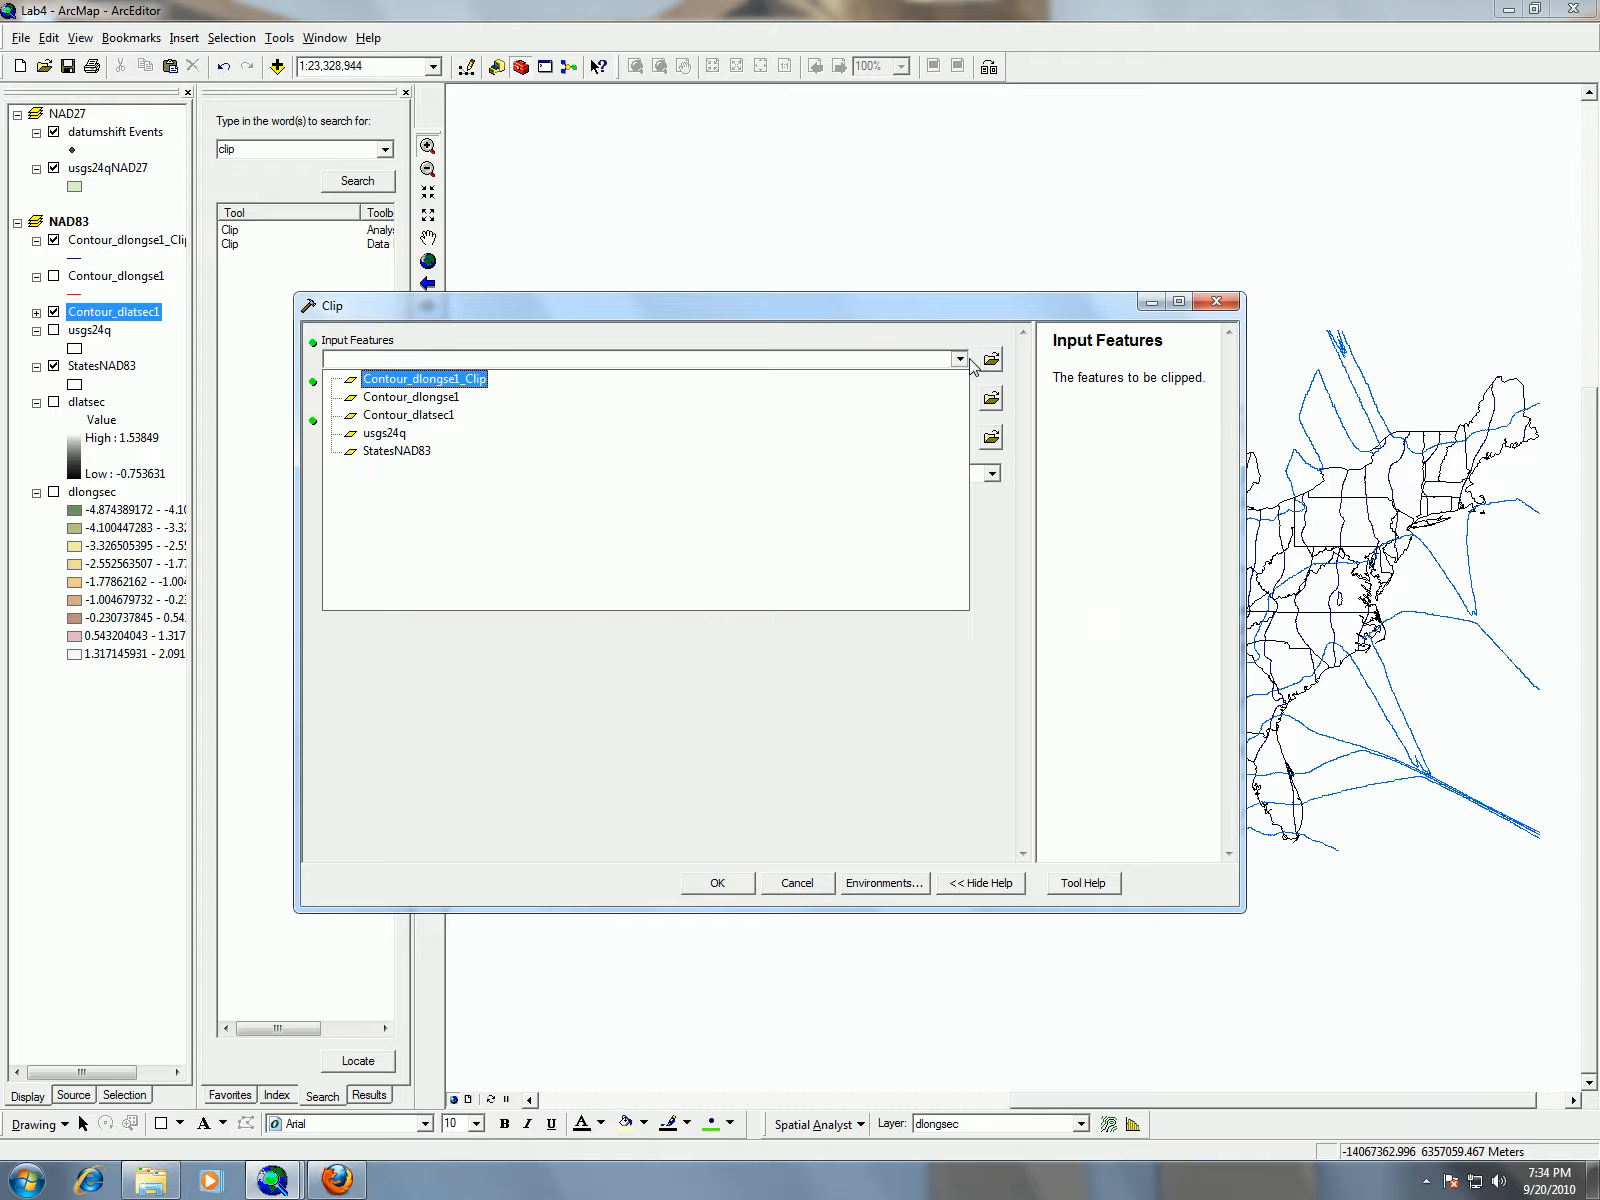
{"action": "left_click", "coordinate": [448, 416]}
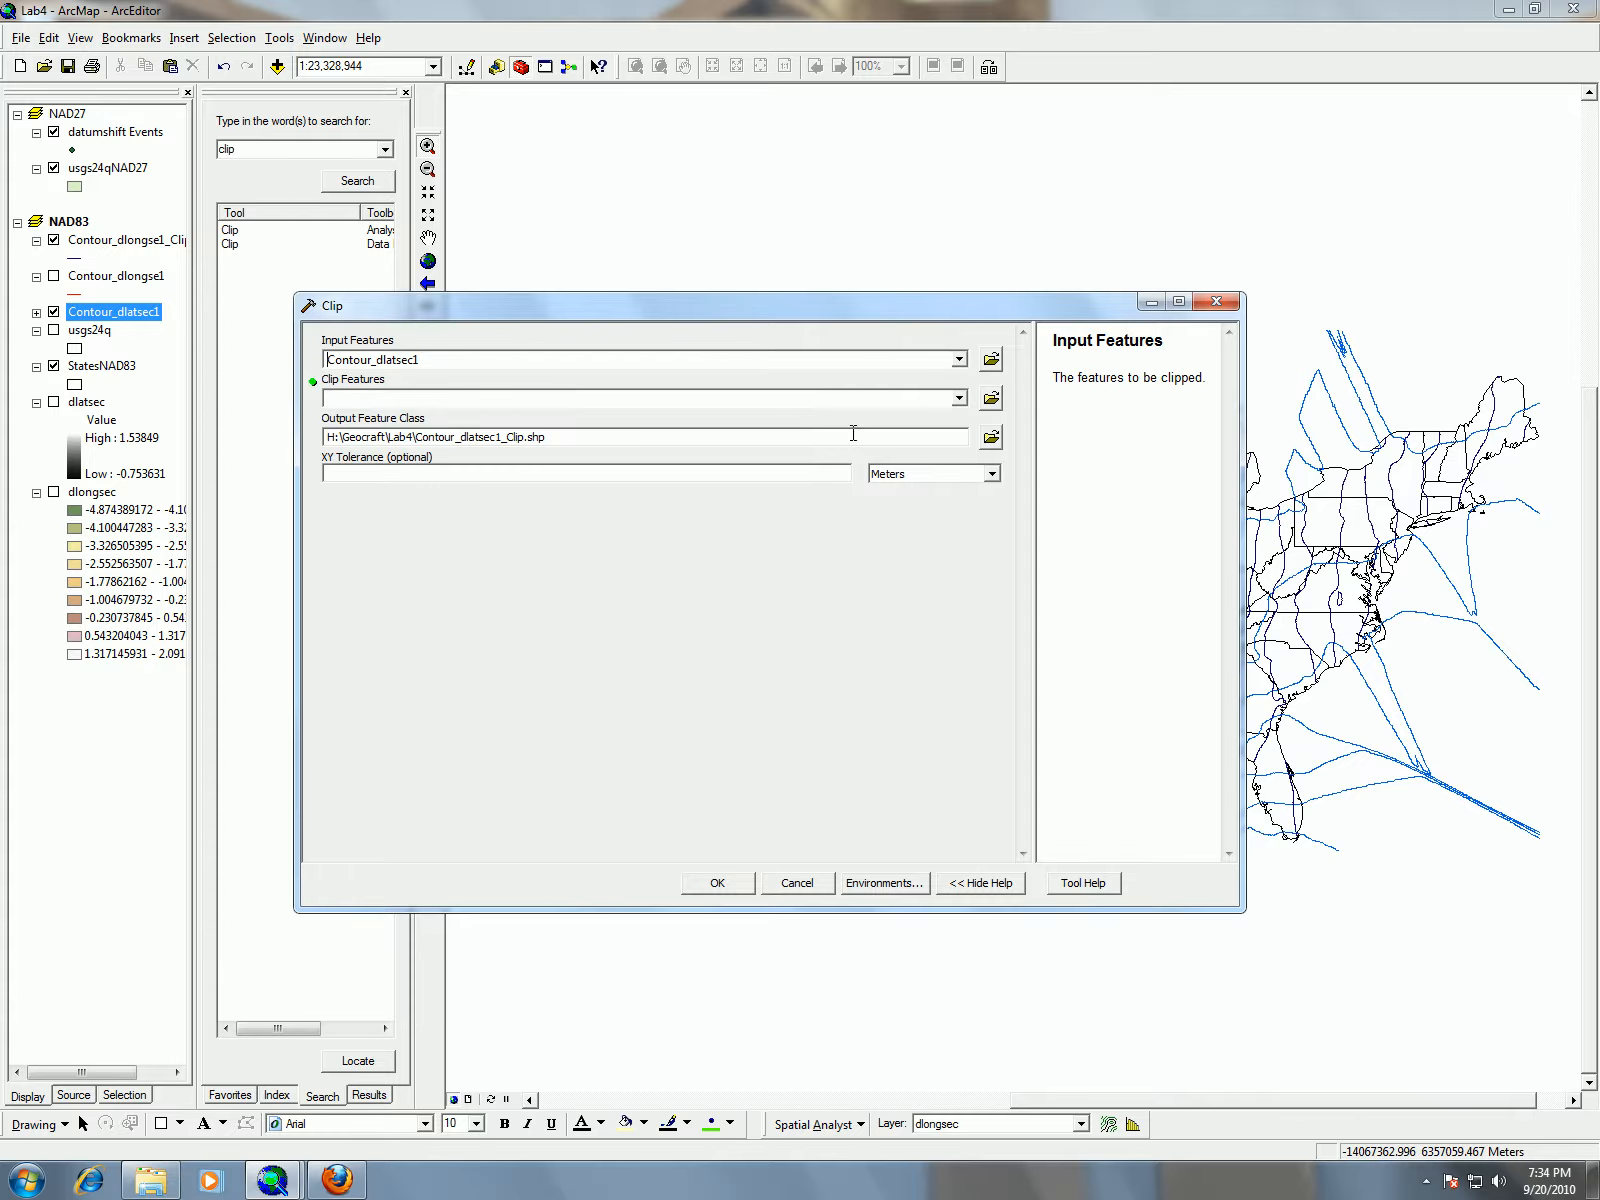
{"action": "left_click", "coordinate": [890, 400]}
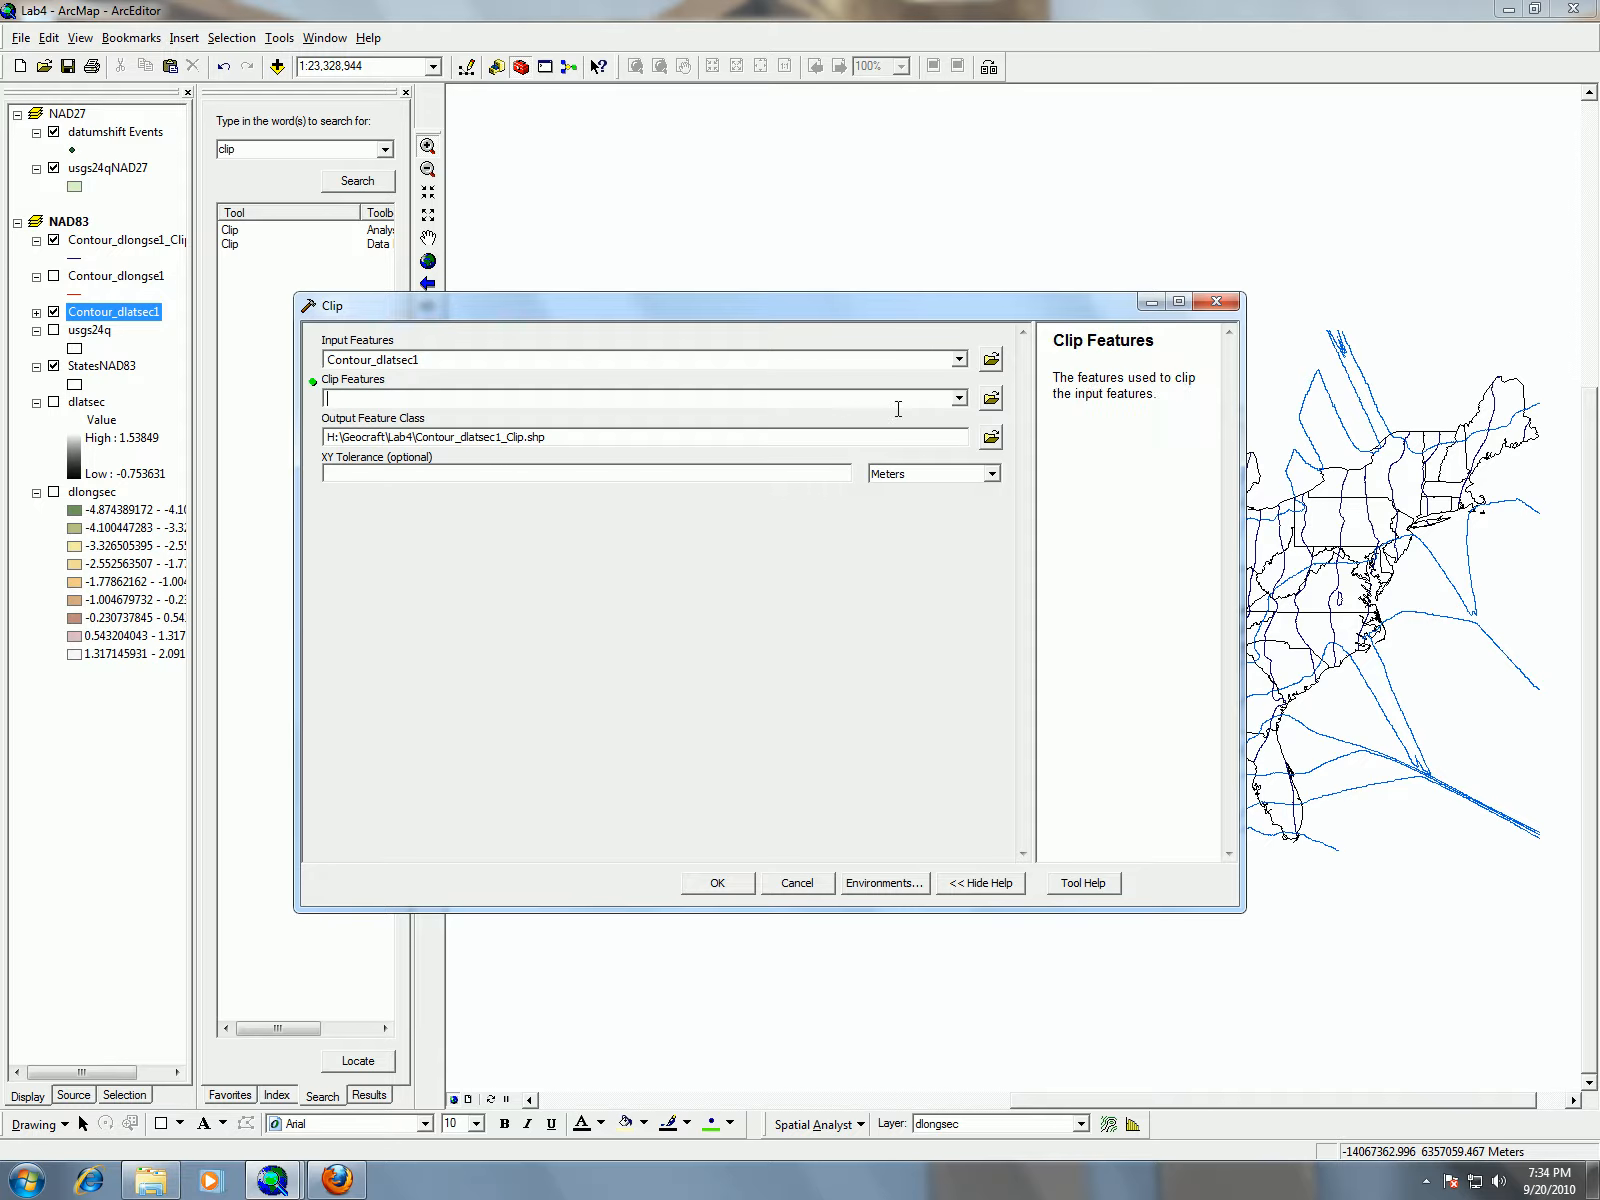
{"action": "left_click", "coordinate": [958, 398]}
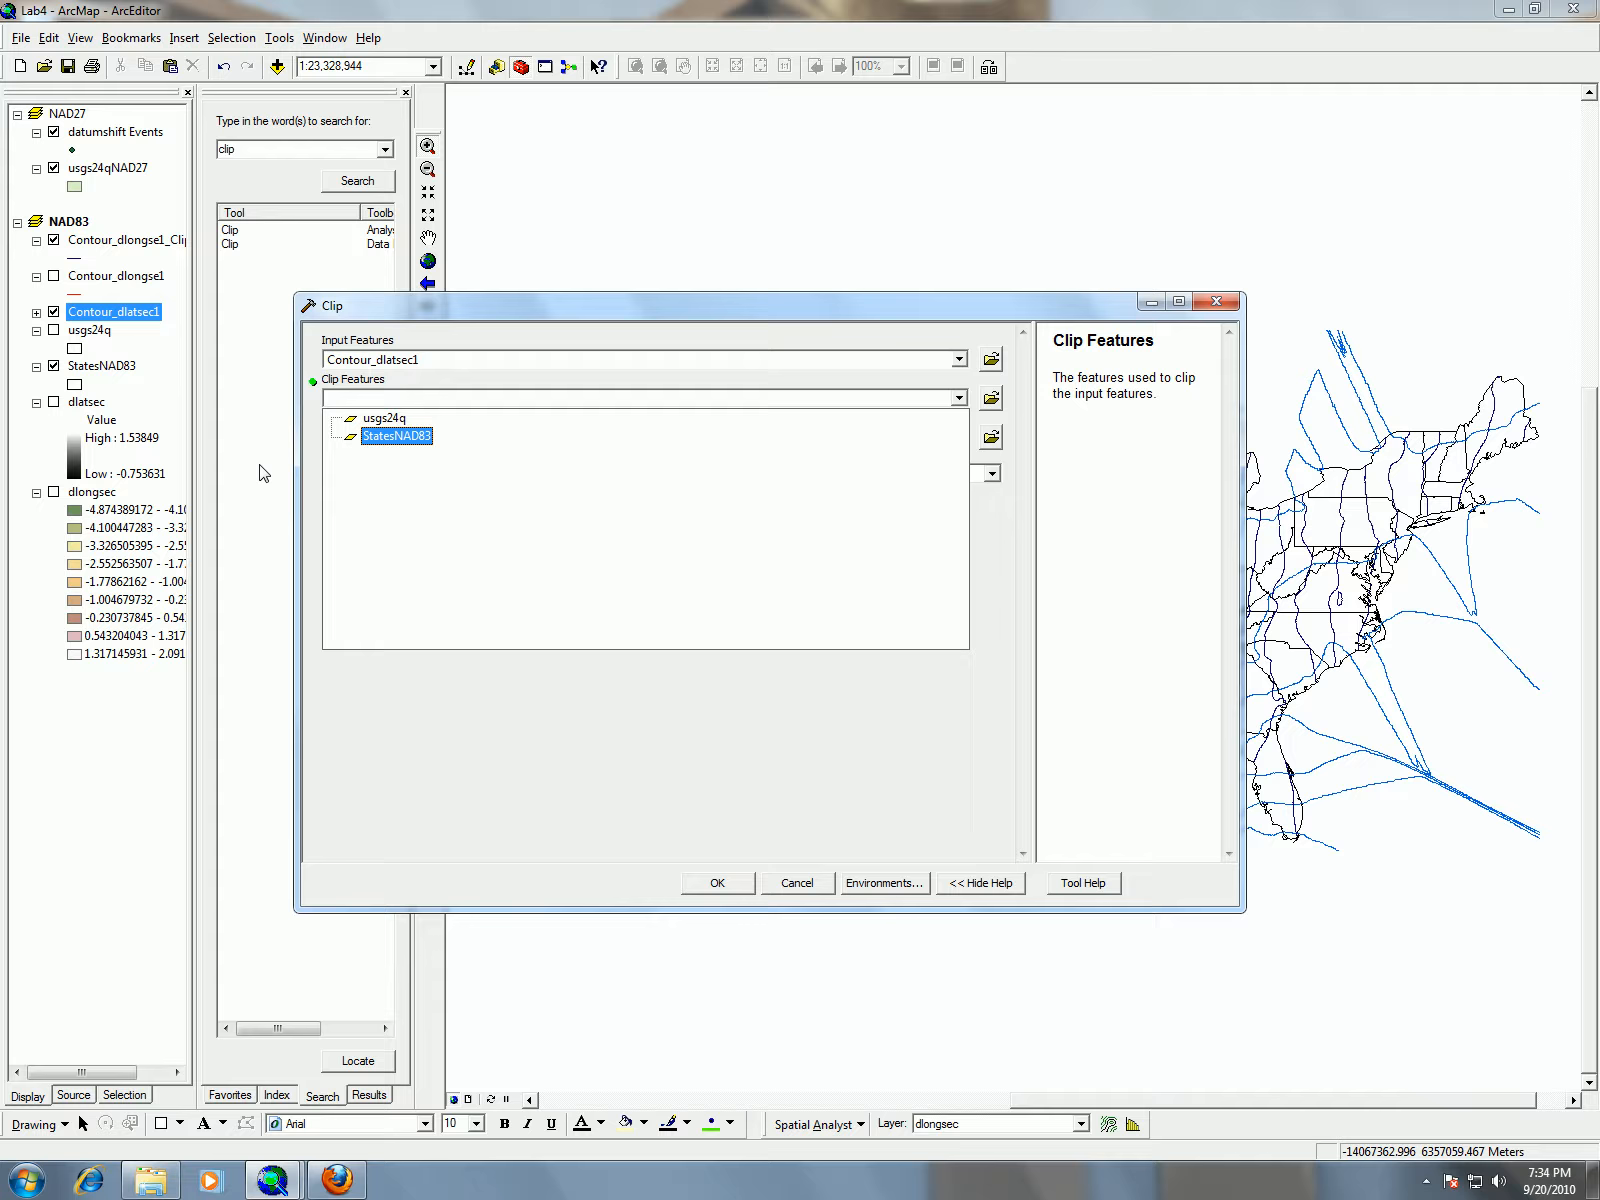
{"action": "left_click", "coordinate": [416, 437]}
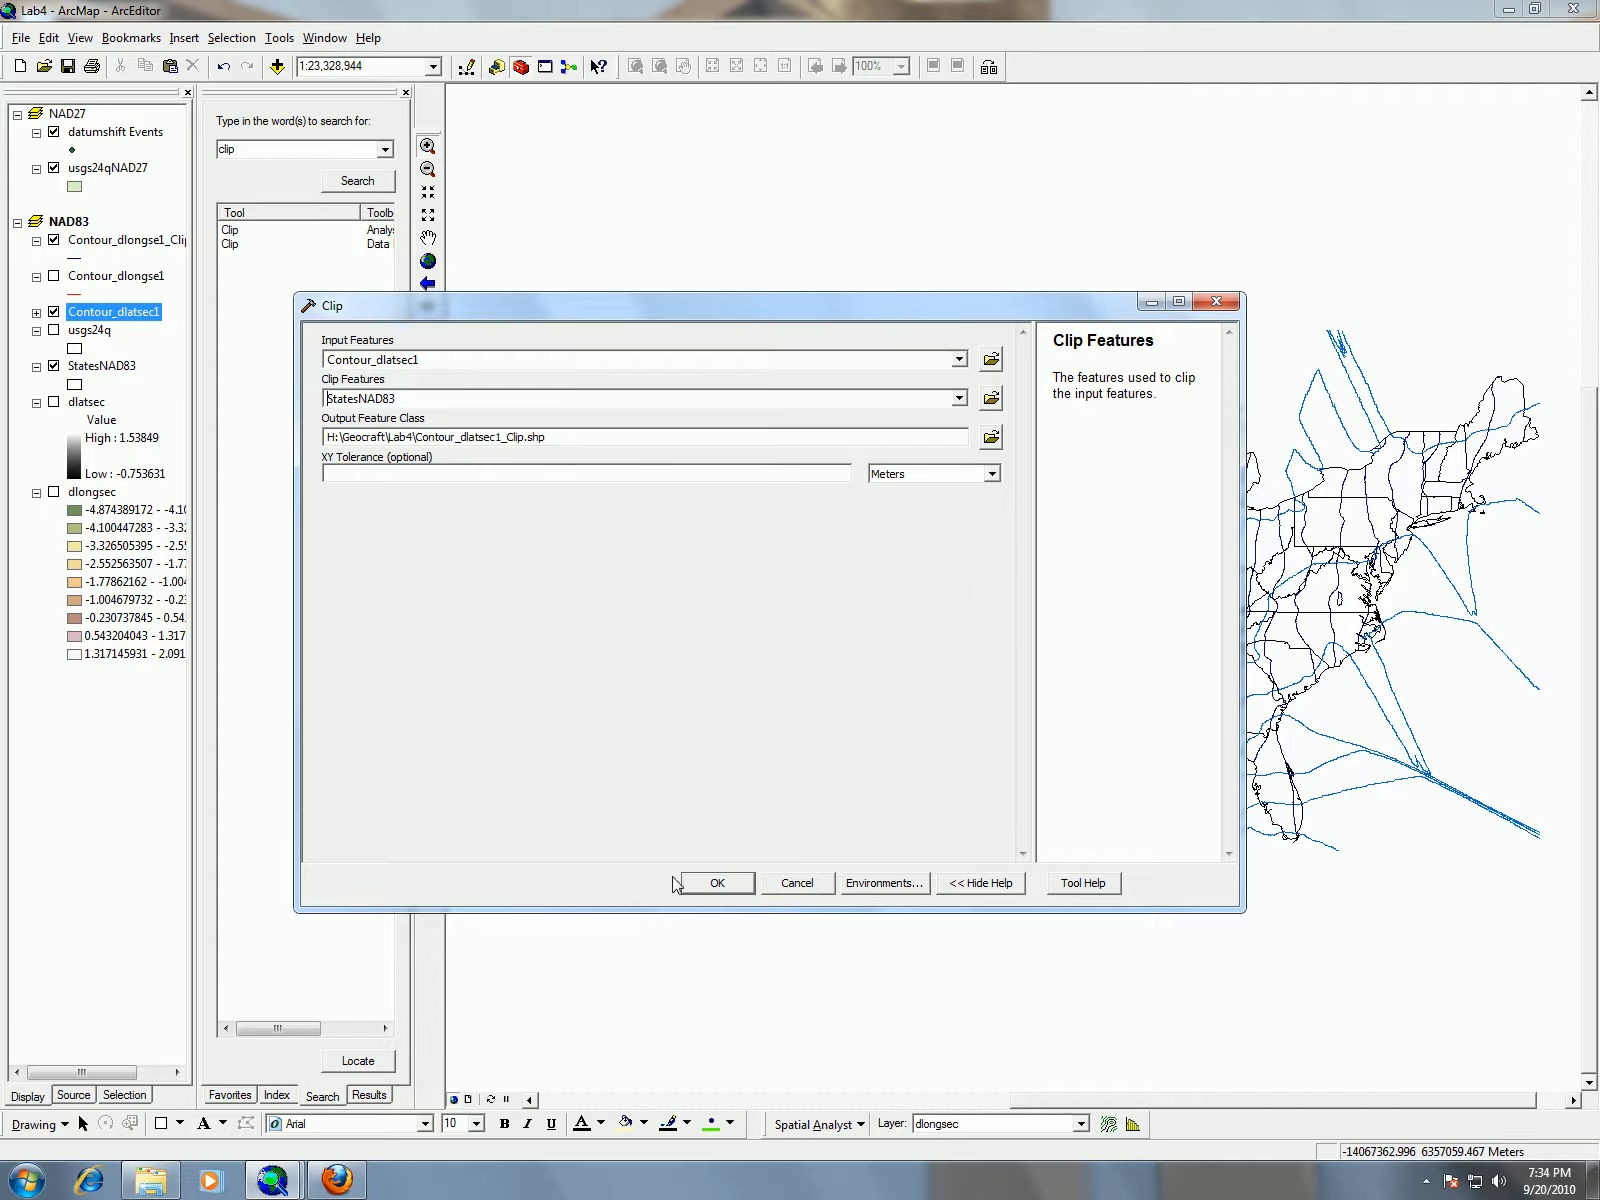
{"action": "left_click", "coordinate": [720, 884]}
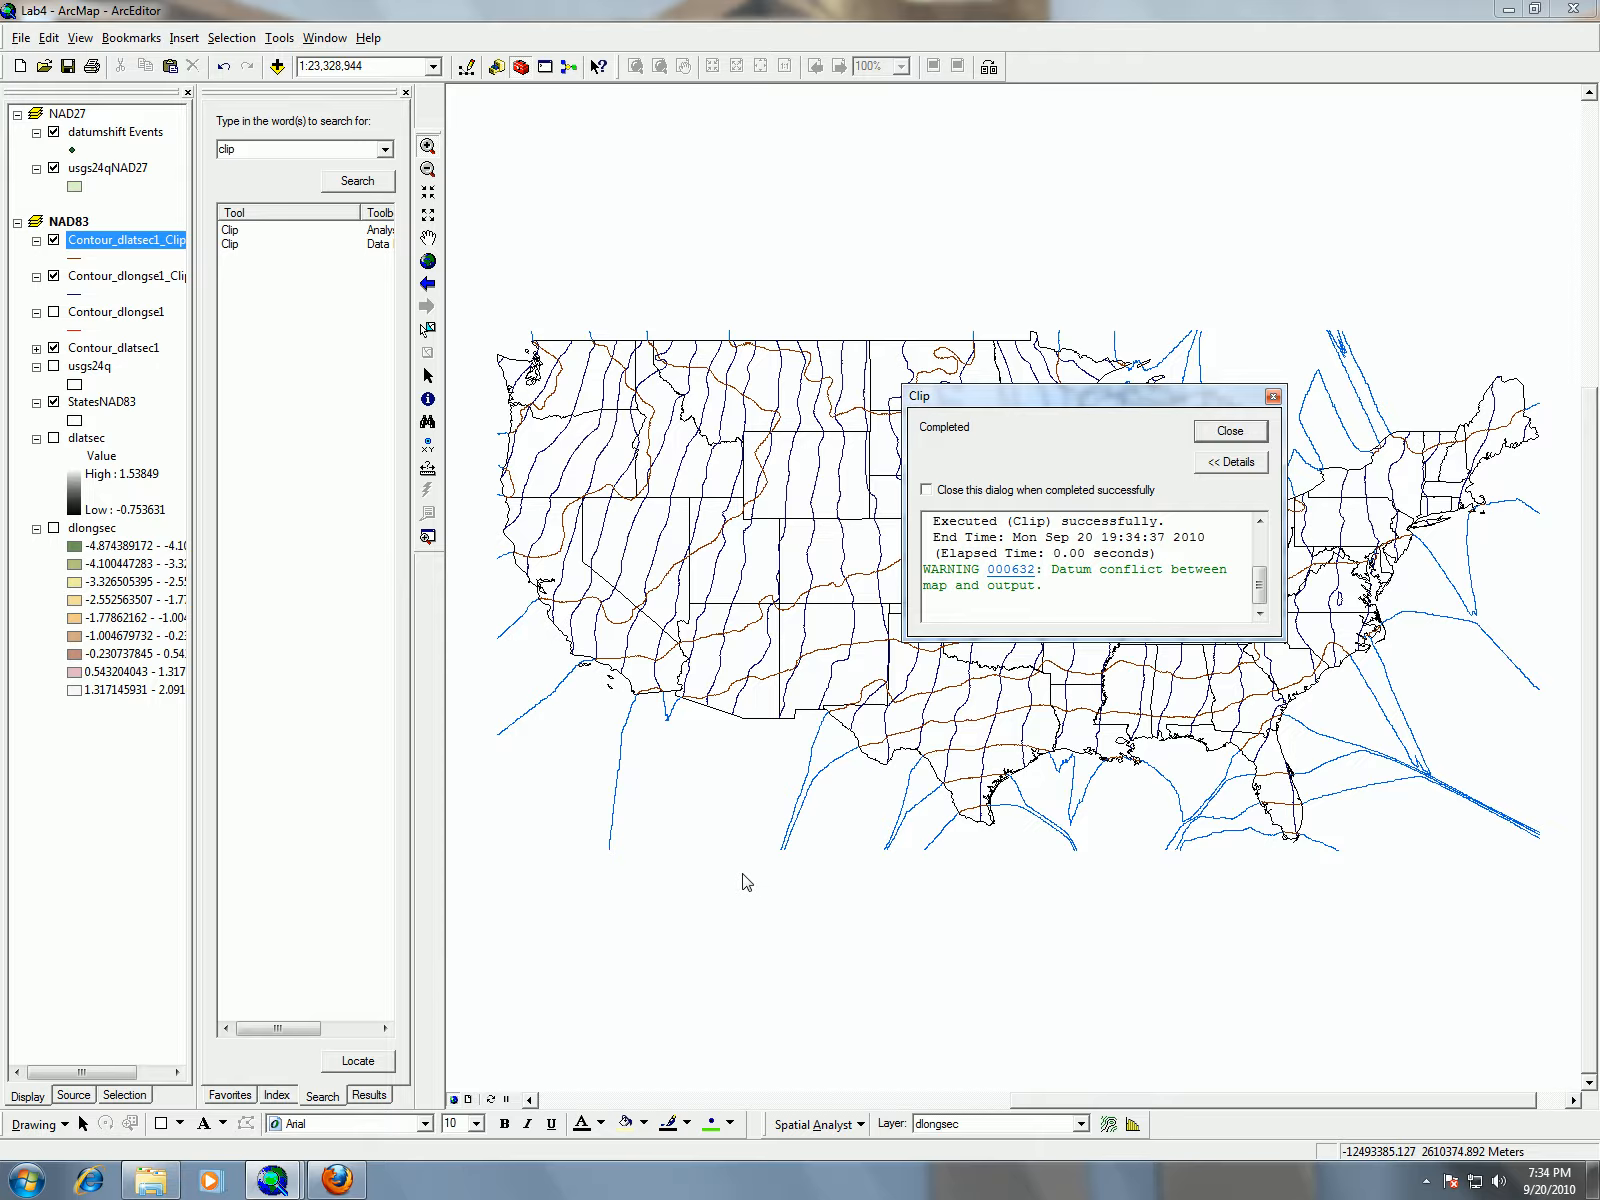
{"action": "left_click", "coordinate": [1230, 430]}
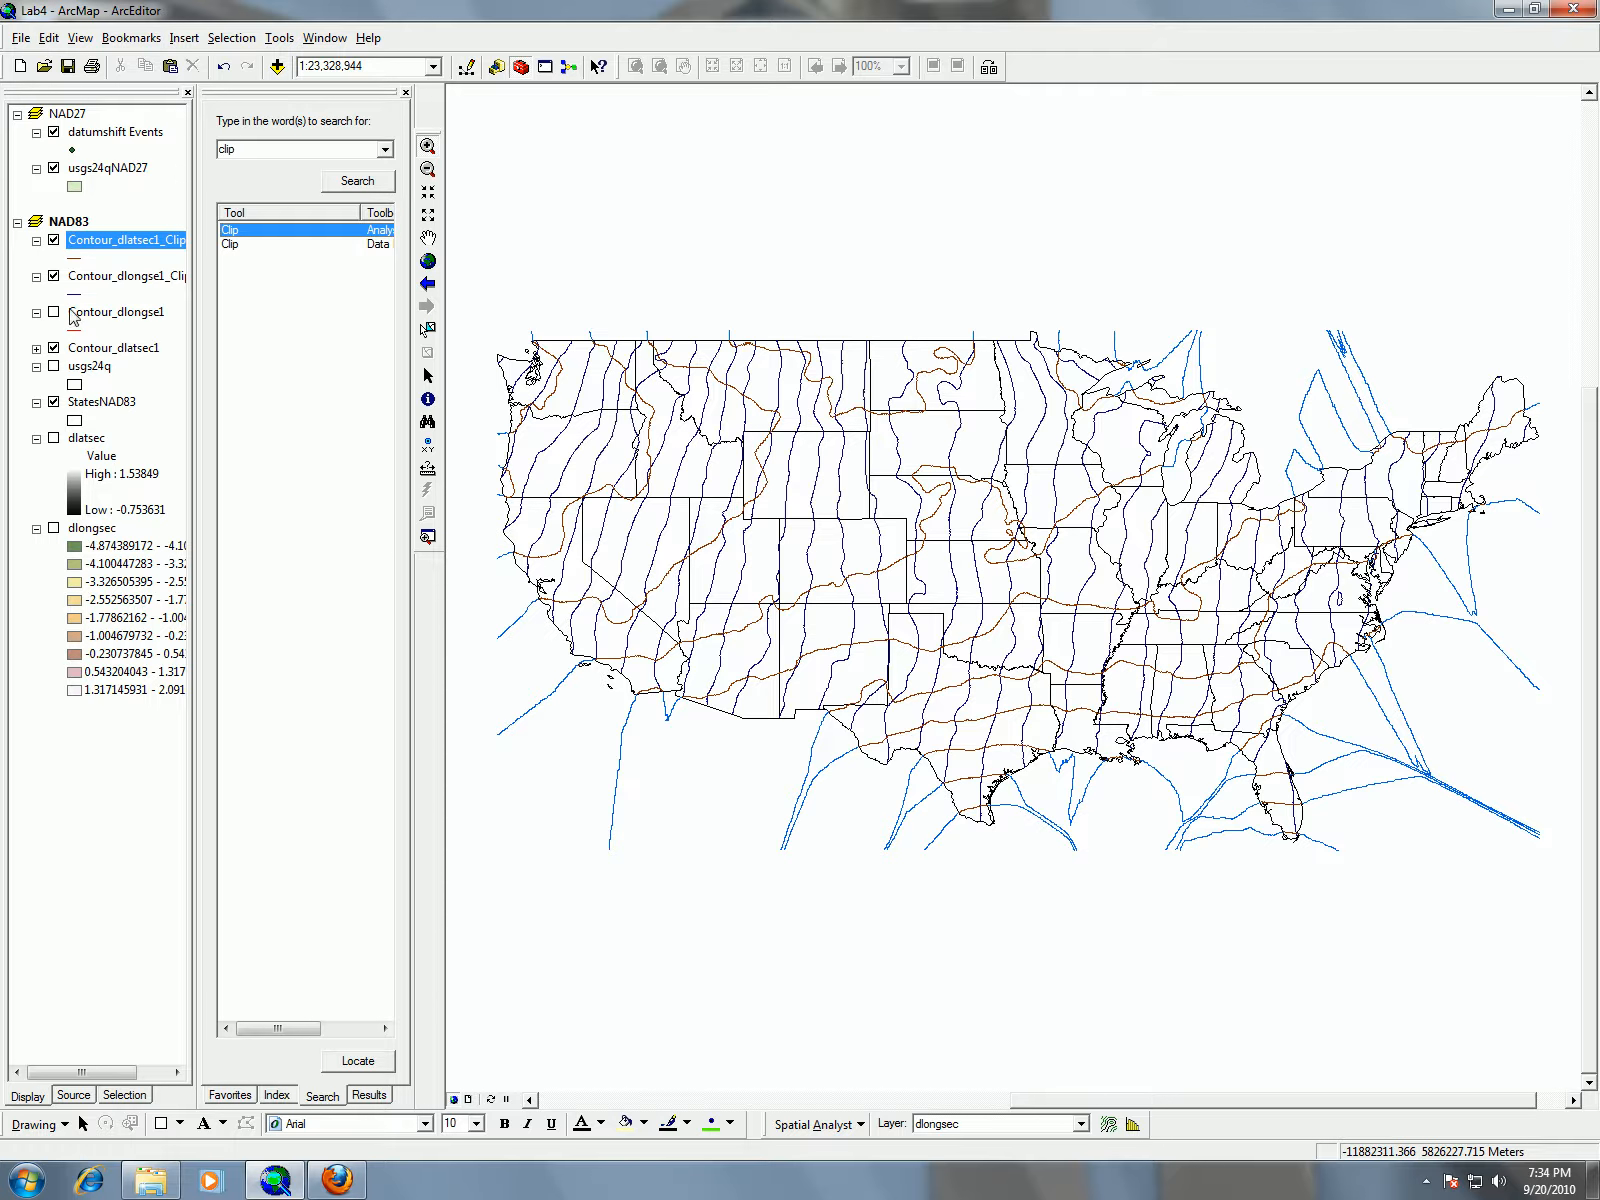
{"action": "left_click", "coordinate": [54, 348]}
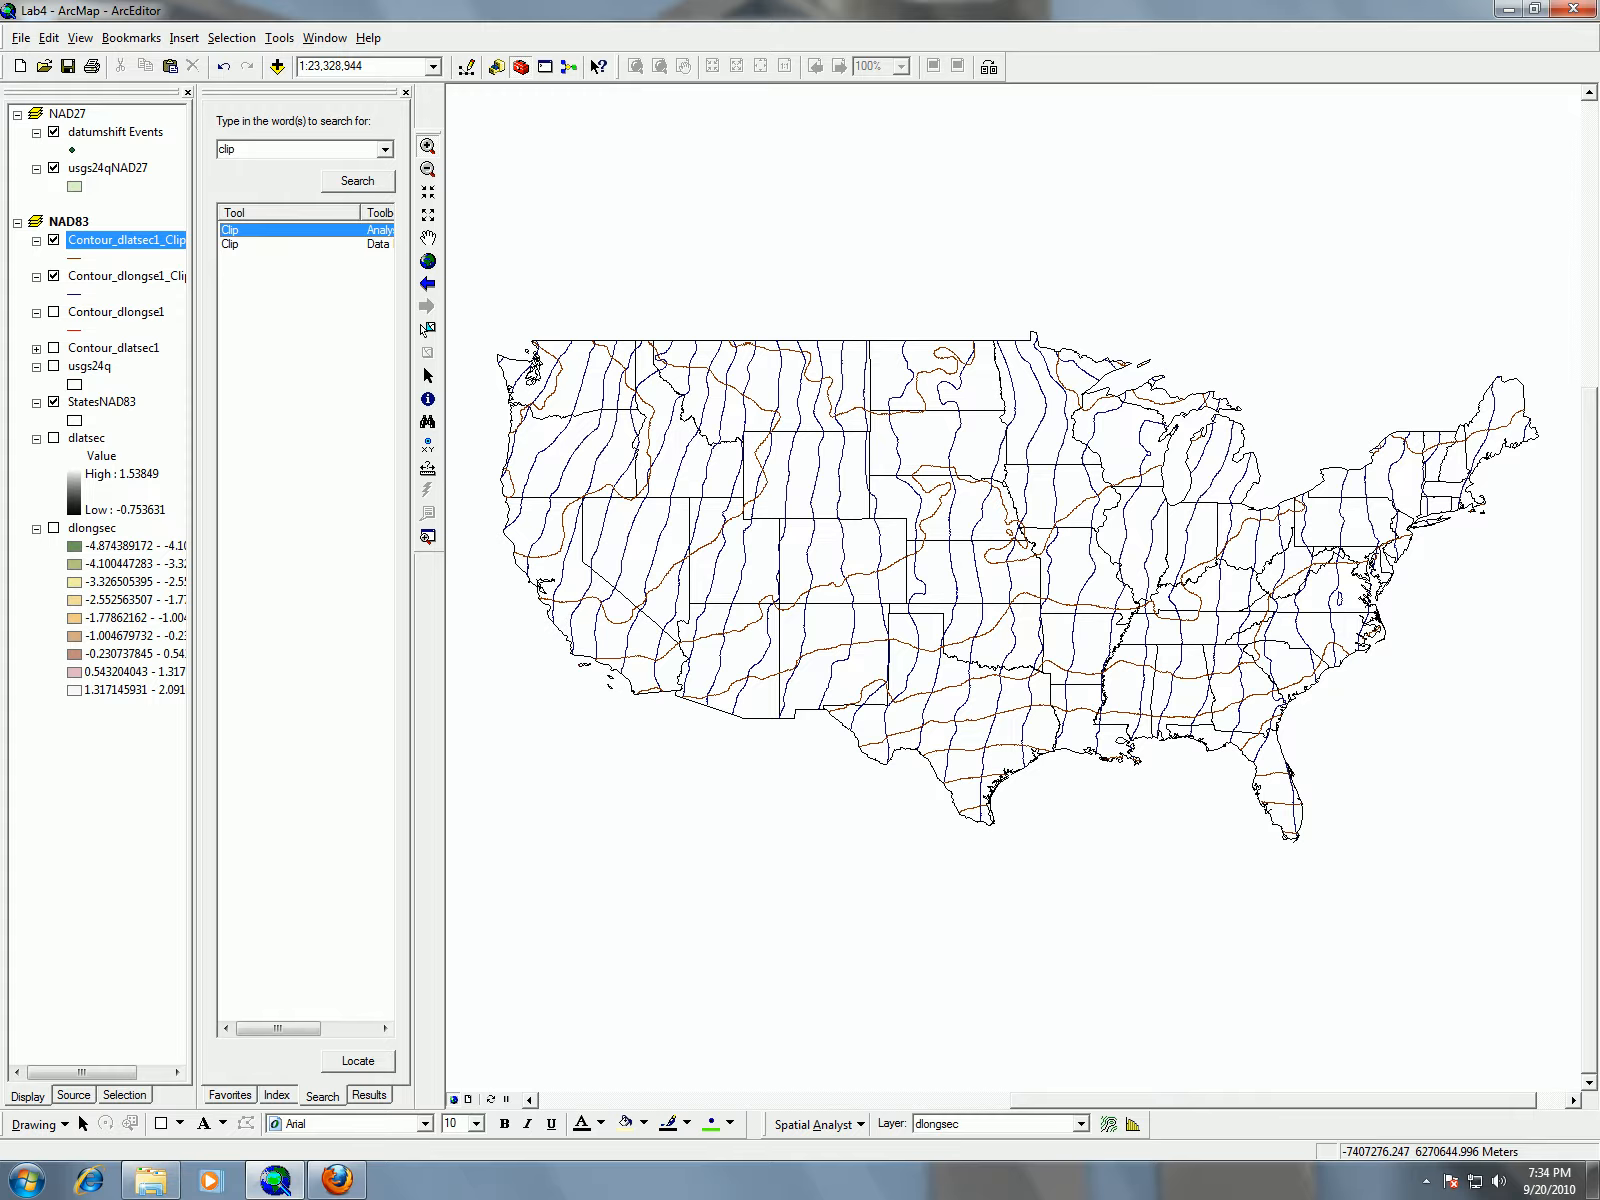
Label the Contour_dlatsec1_Clip layer with CONTOUR as the label field
{"action": "right_click", "coordinate": [92, 244]}
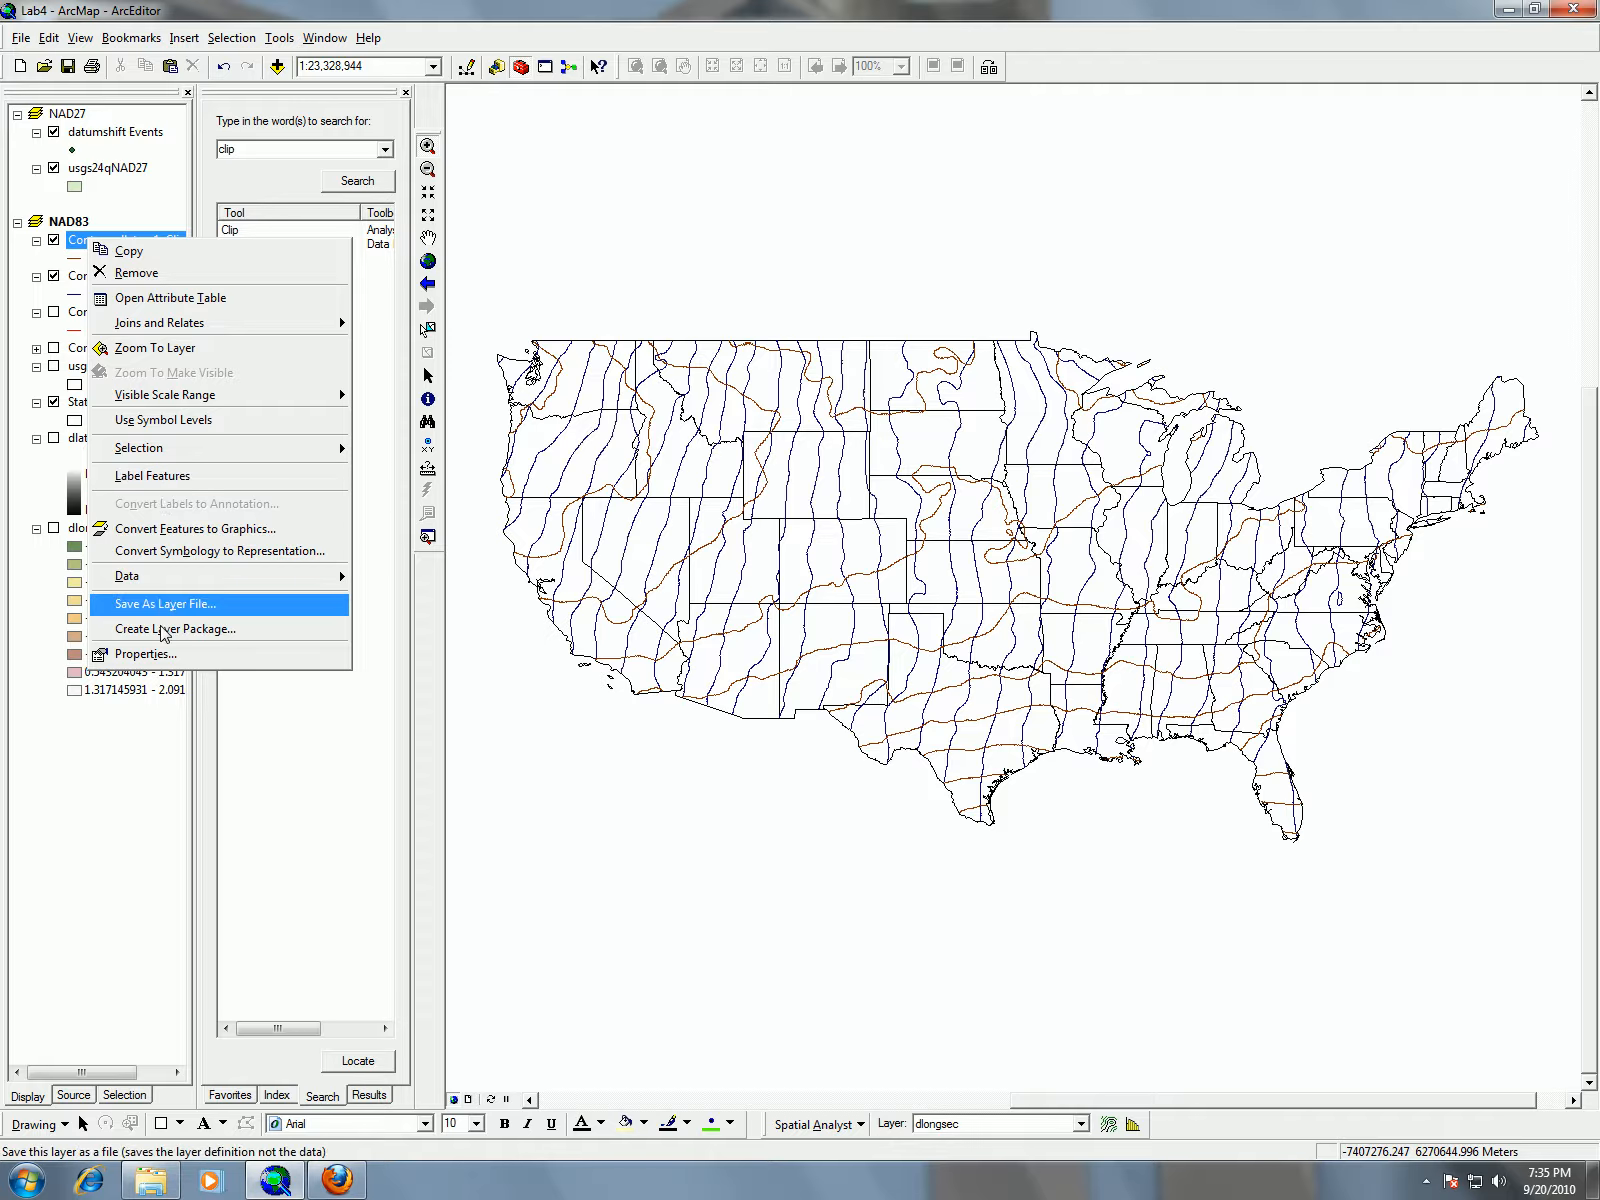
{"action": "left_click", "coordinate": [170, 655]}
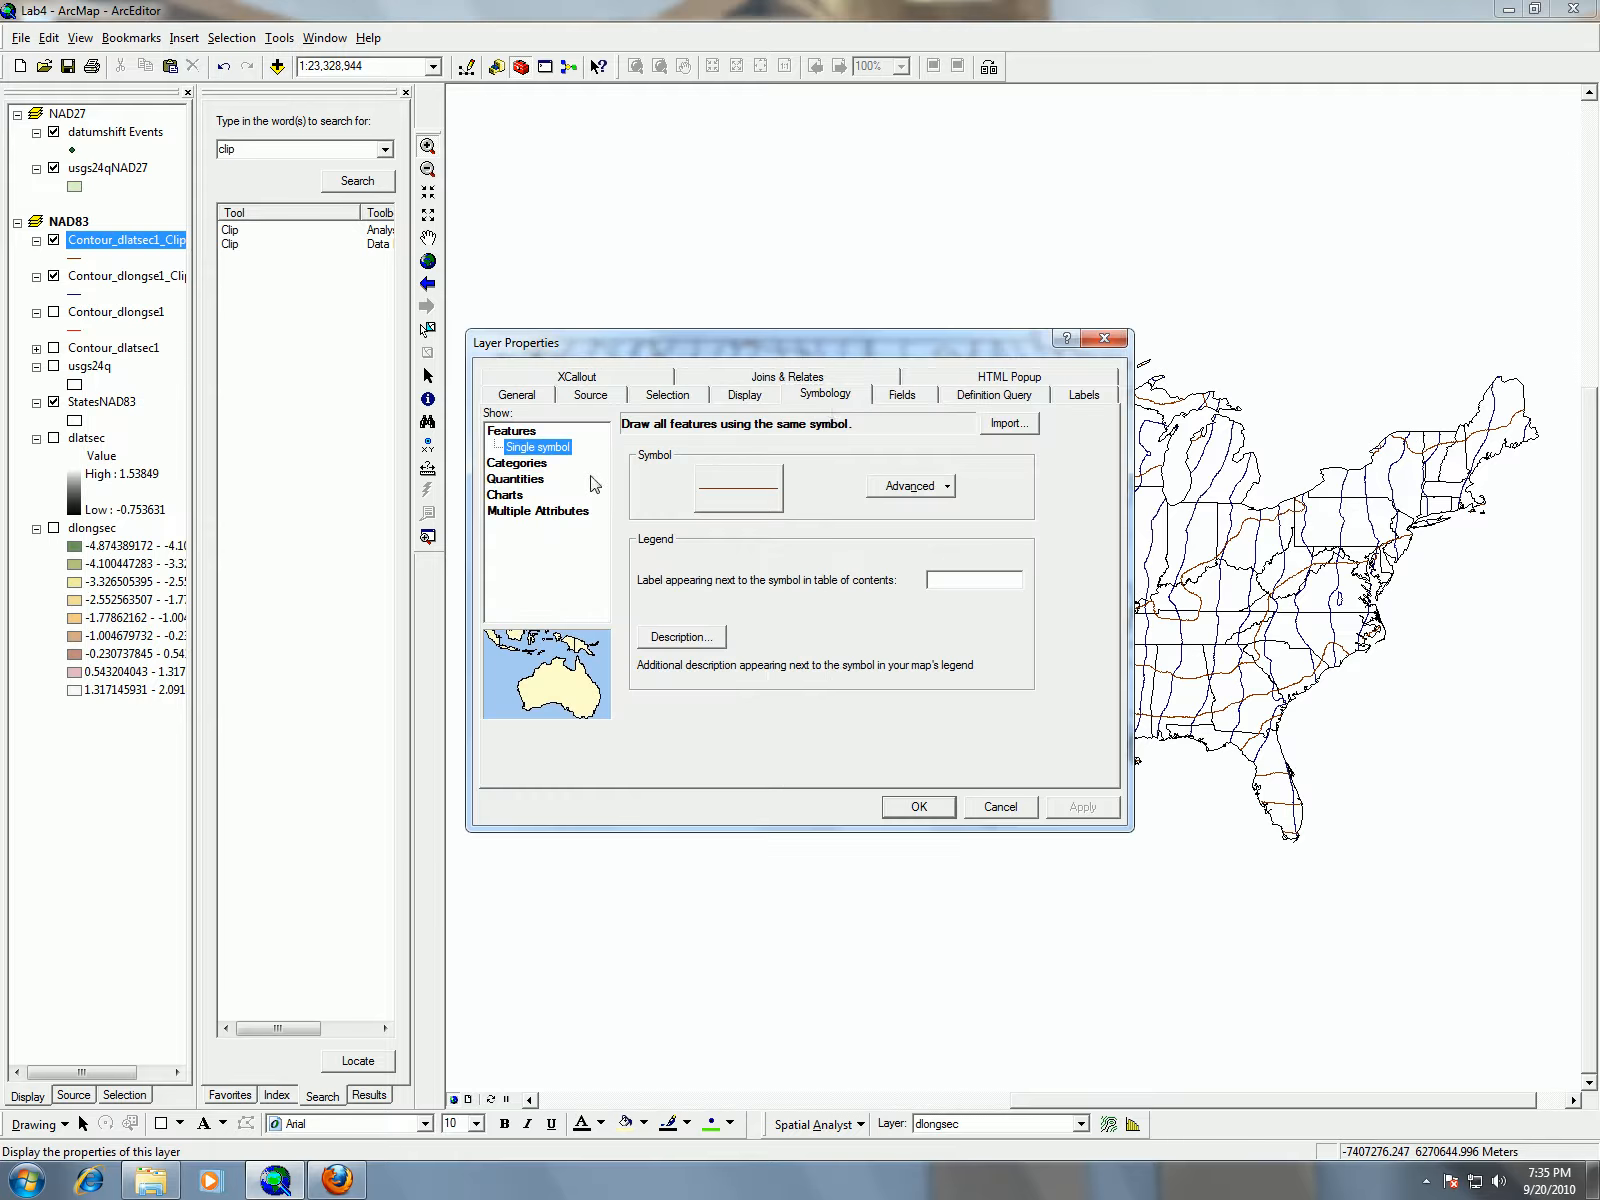
{"action": "left_click", "coordinate": [1105, 400]}
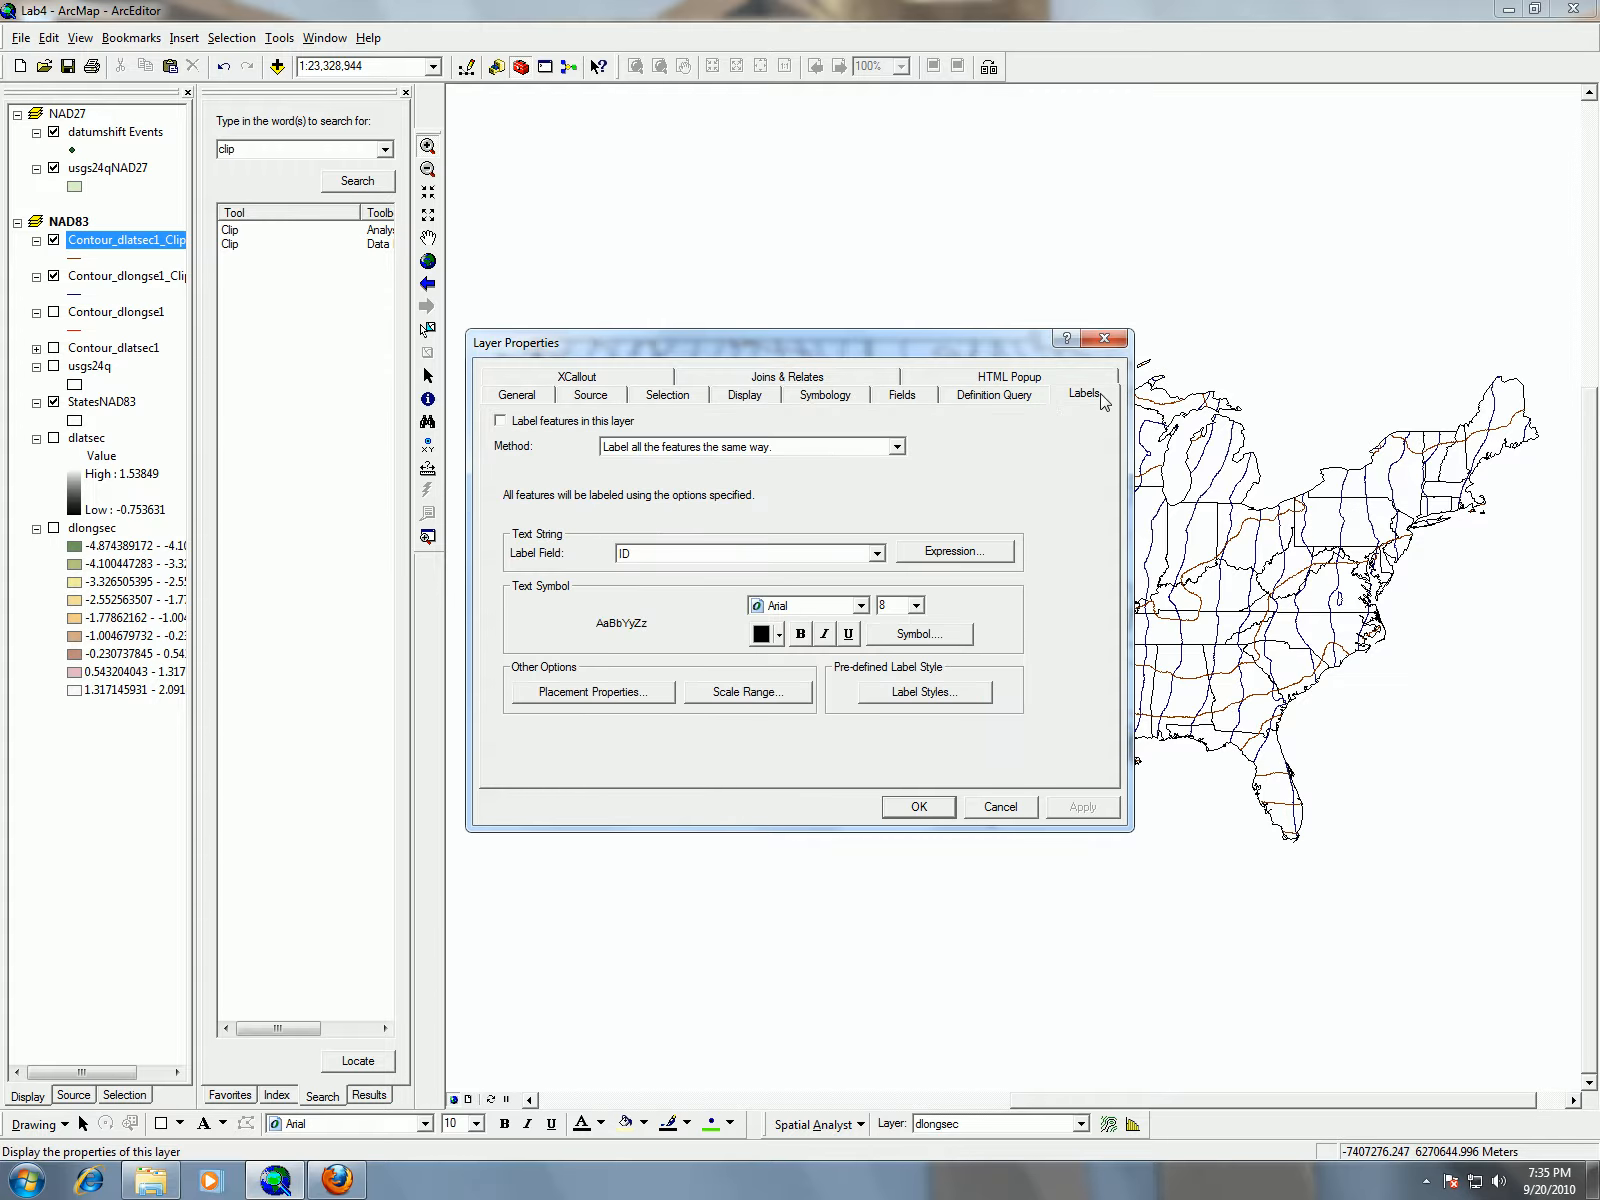
{"action": "left_click", "coordinate": [736, 555]}
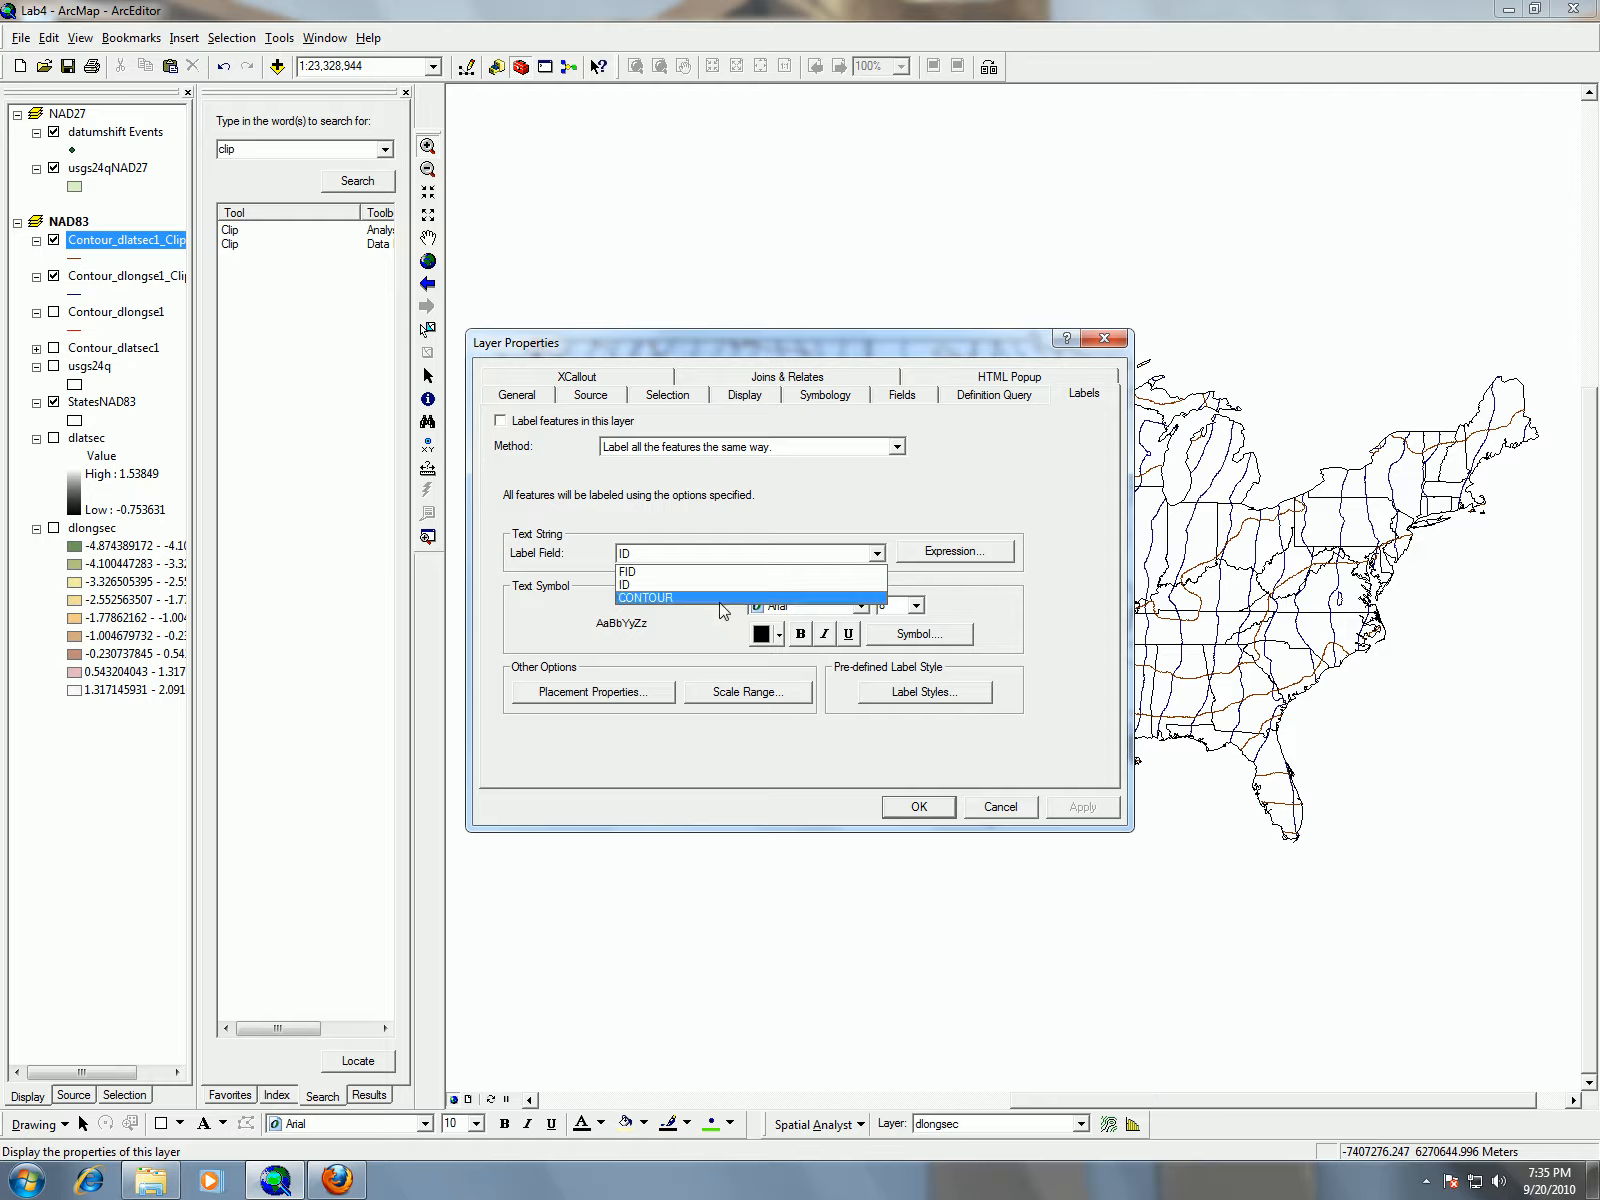
{"action": "left_click", "coordinate": [720, 598]}
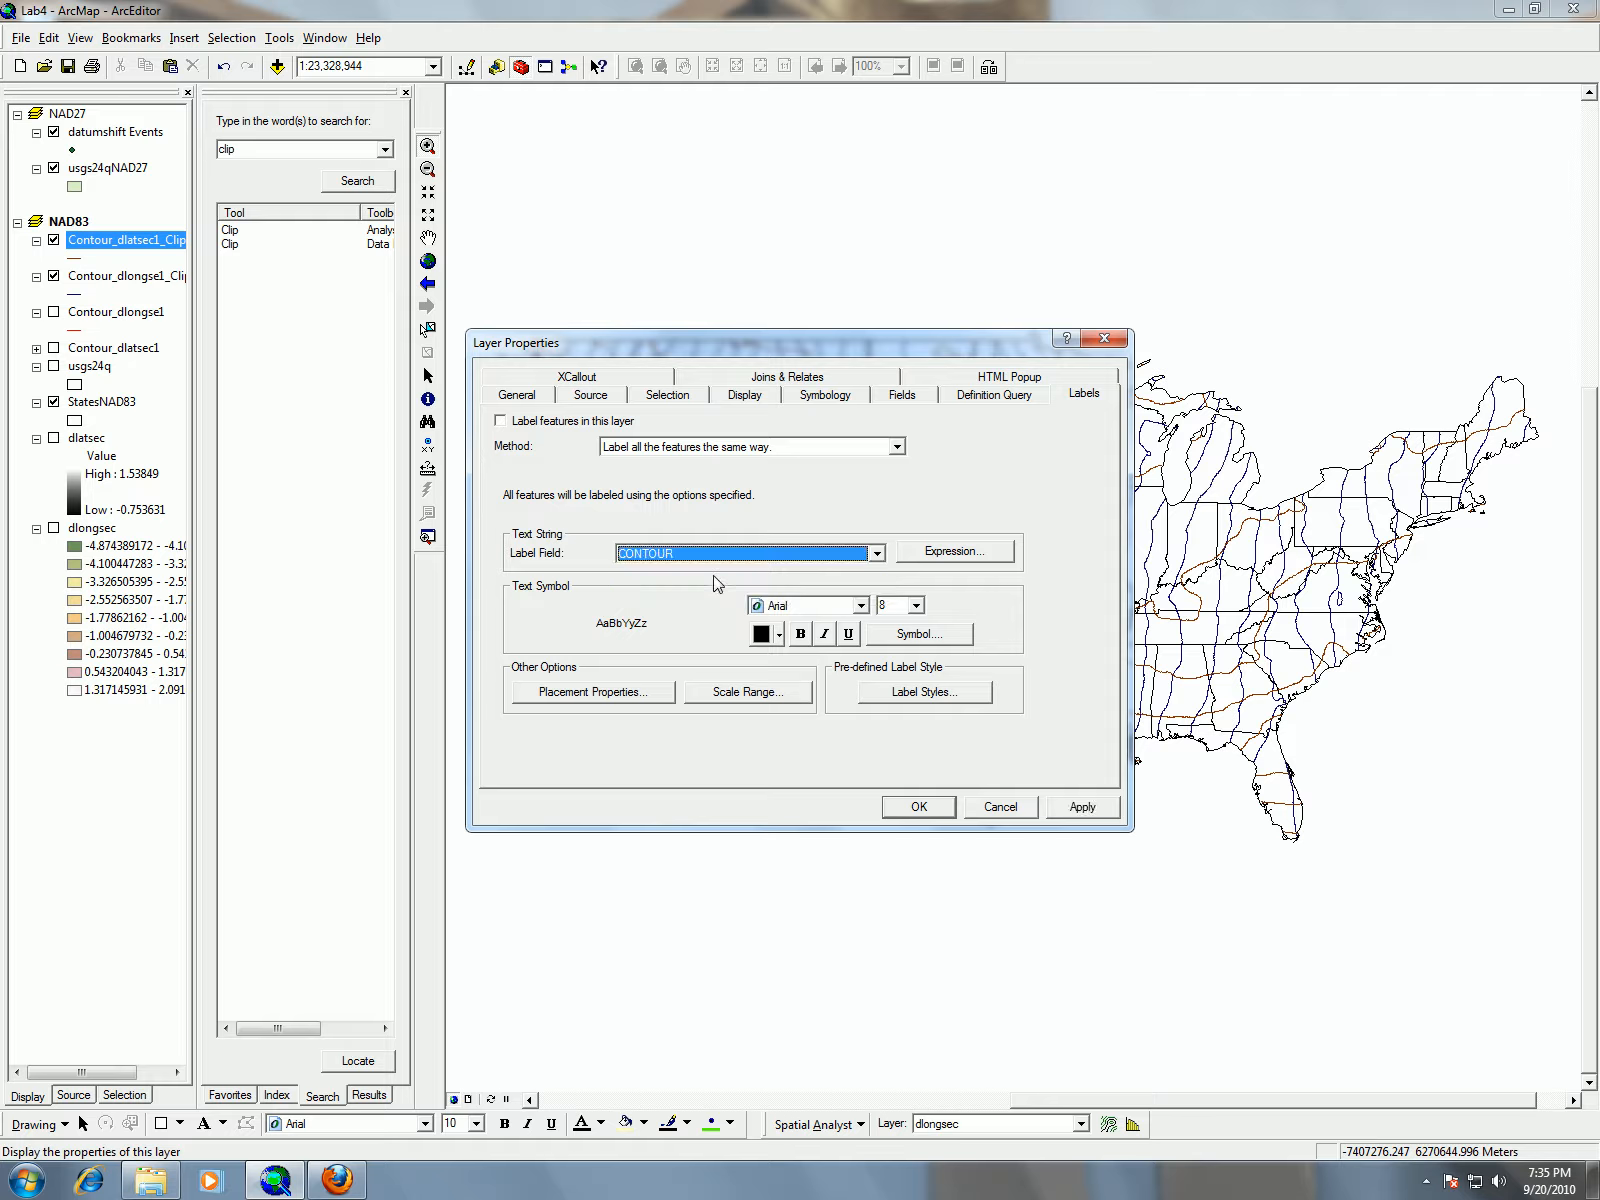
{"action": "left_click", "coordinate": [1084, 807]}
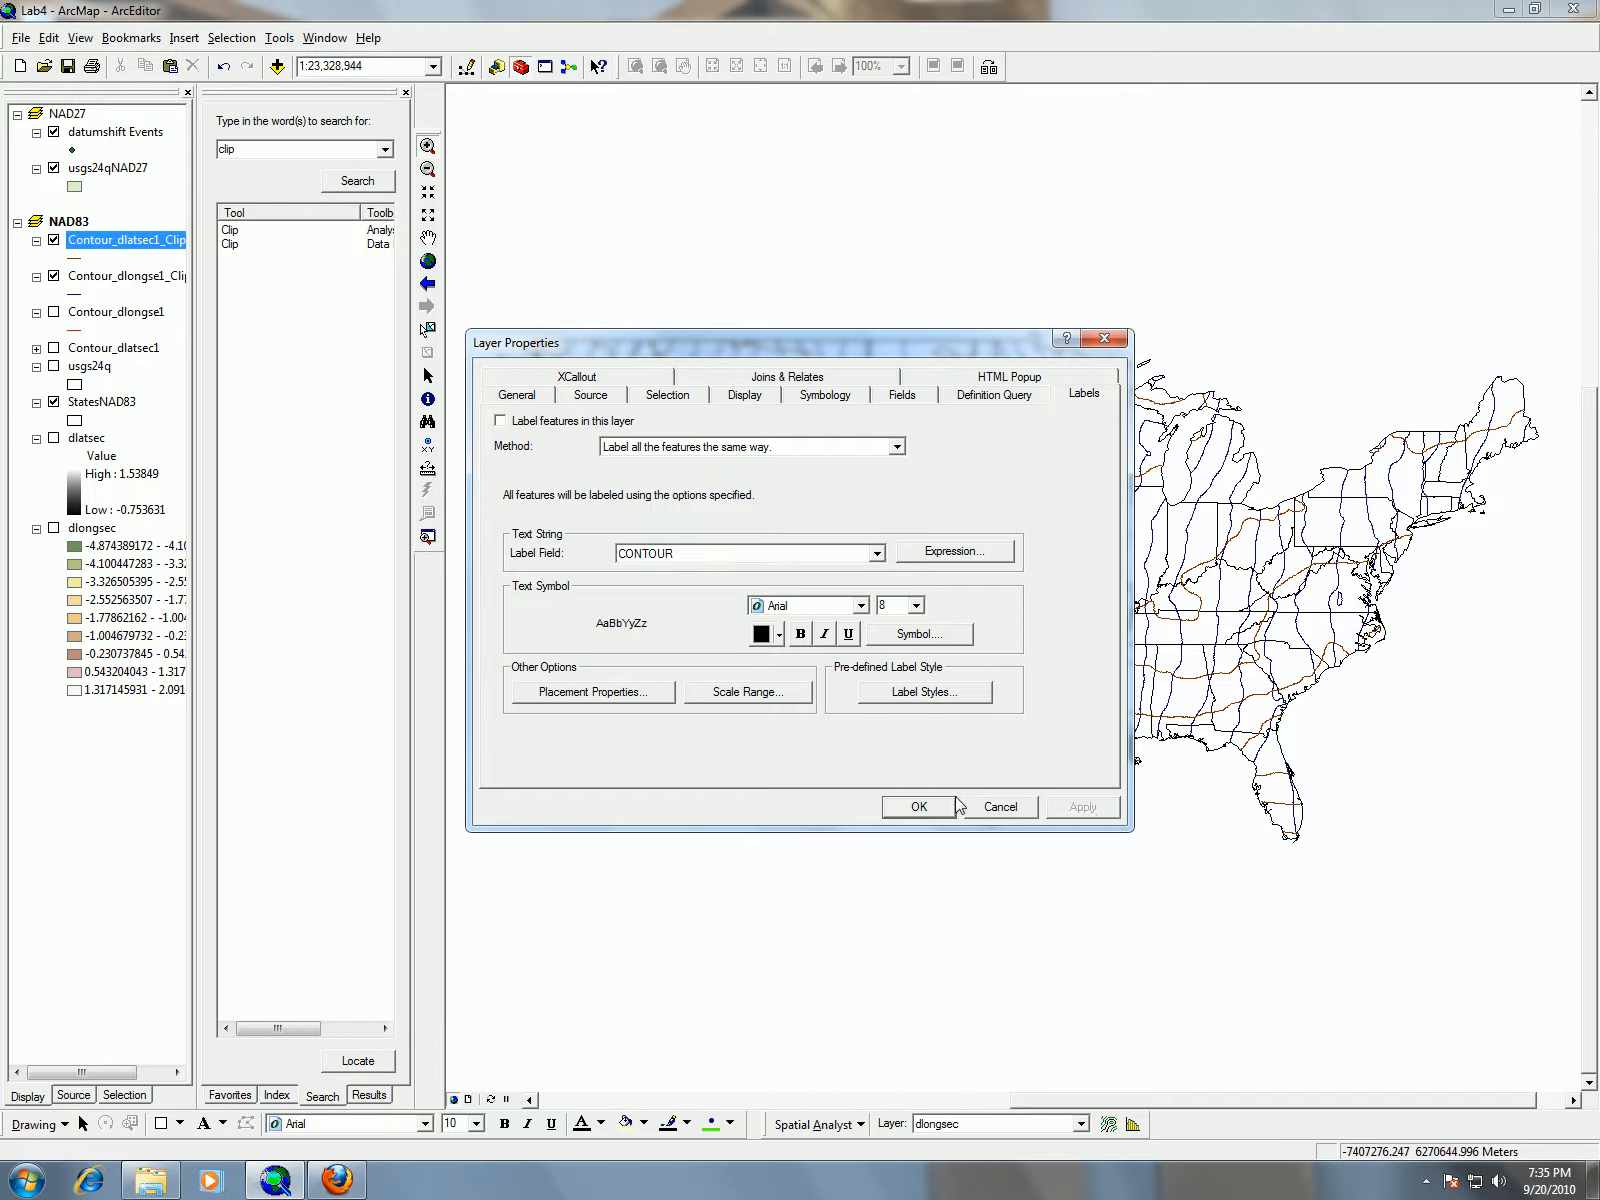
{"action": "left_click", "coordinate": [918, 807]}
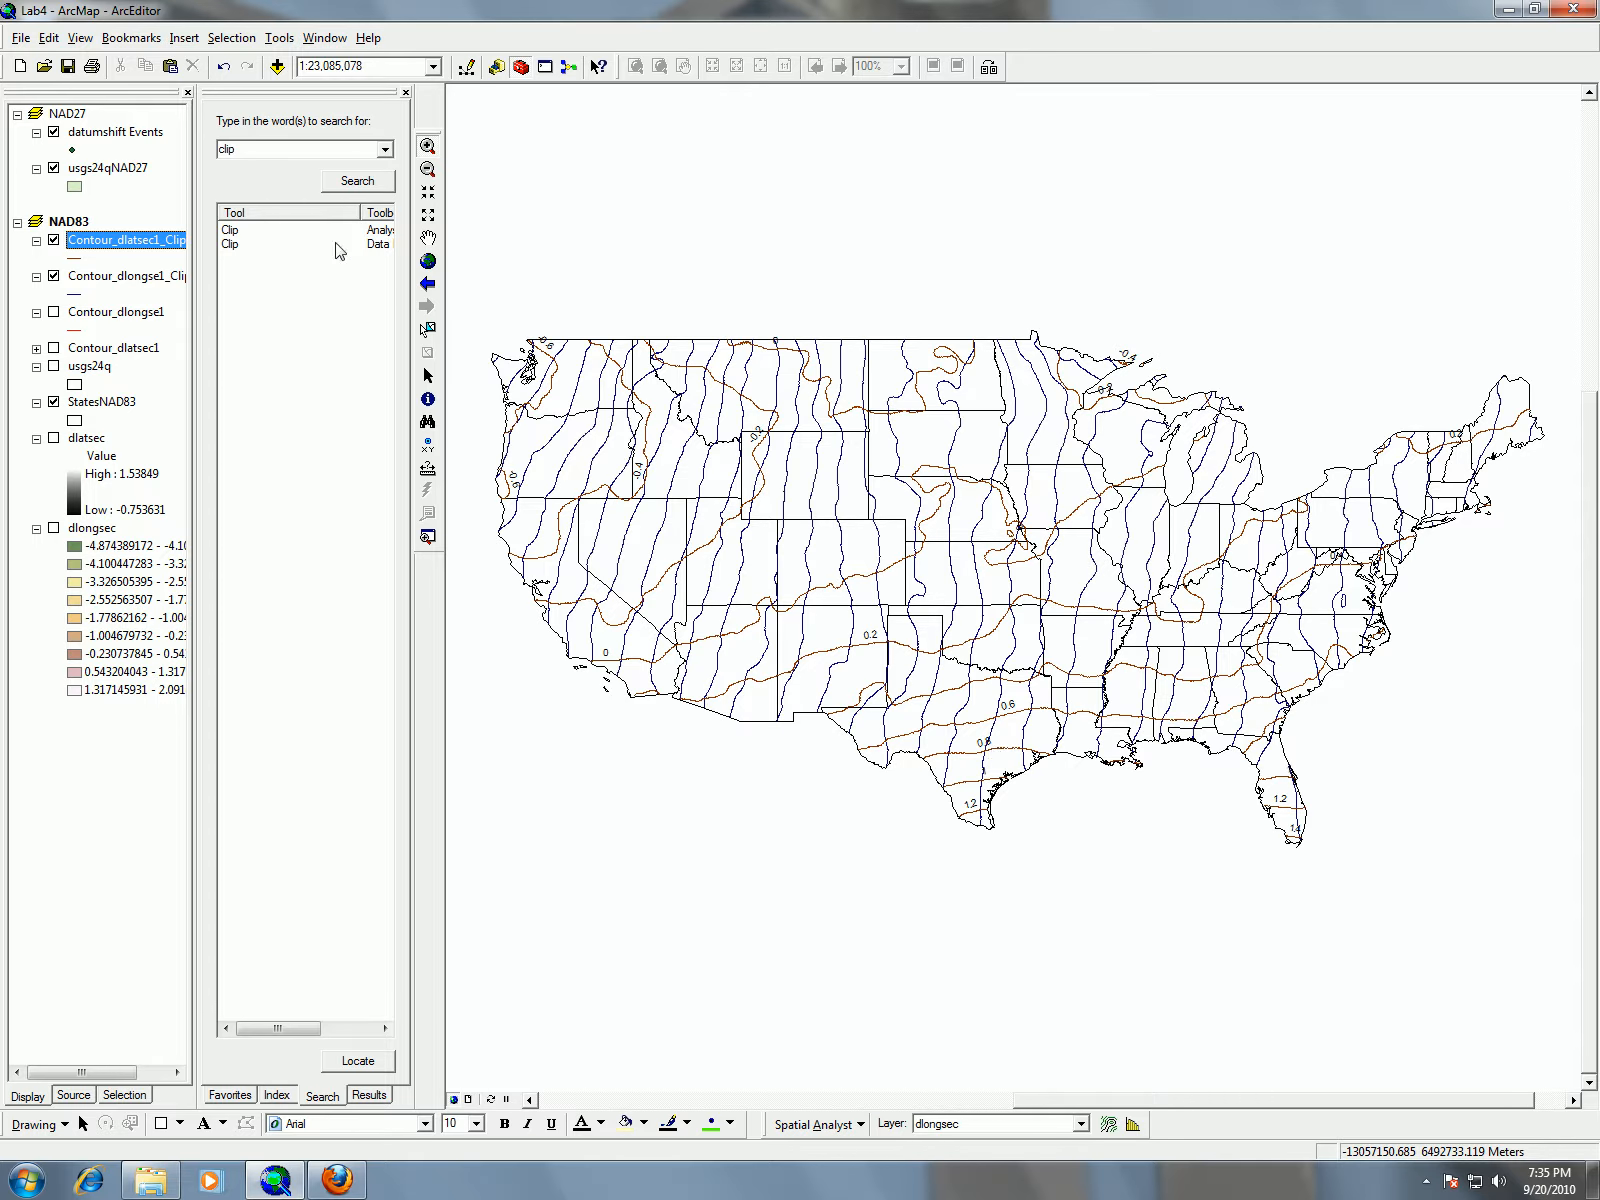
Hide the Contour_dlongse1_Clip layer in NAD83 and insert a new data frame
{"action": "left_click", "coordinate": [54, 277]}
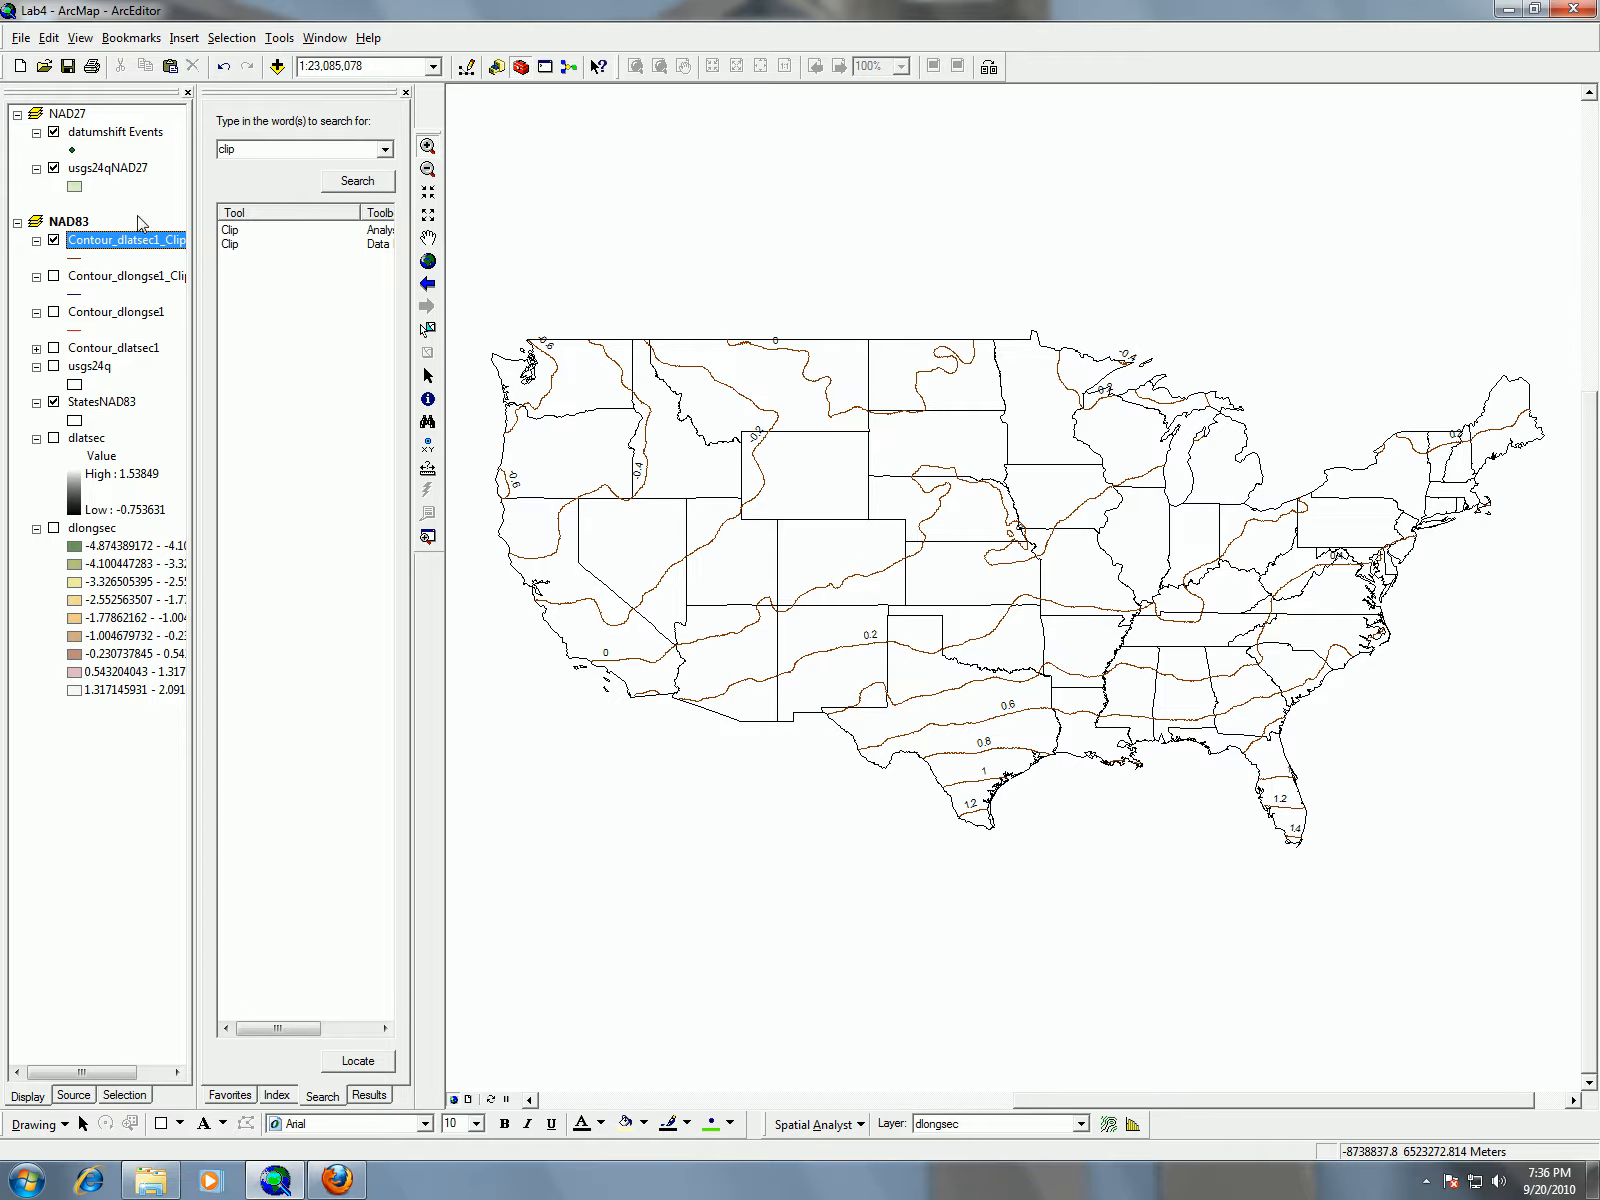
{"action": "left_click", "coordinate": [291, 44]}
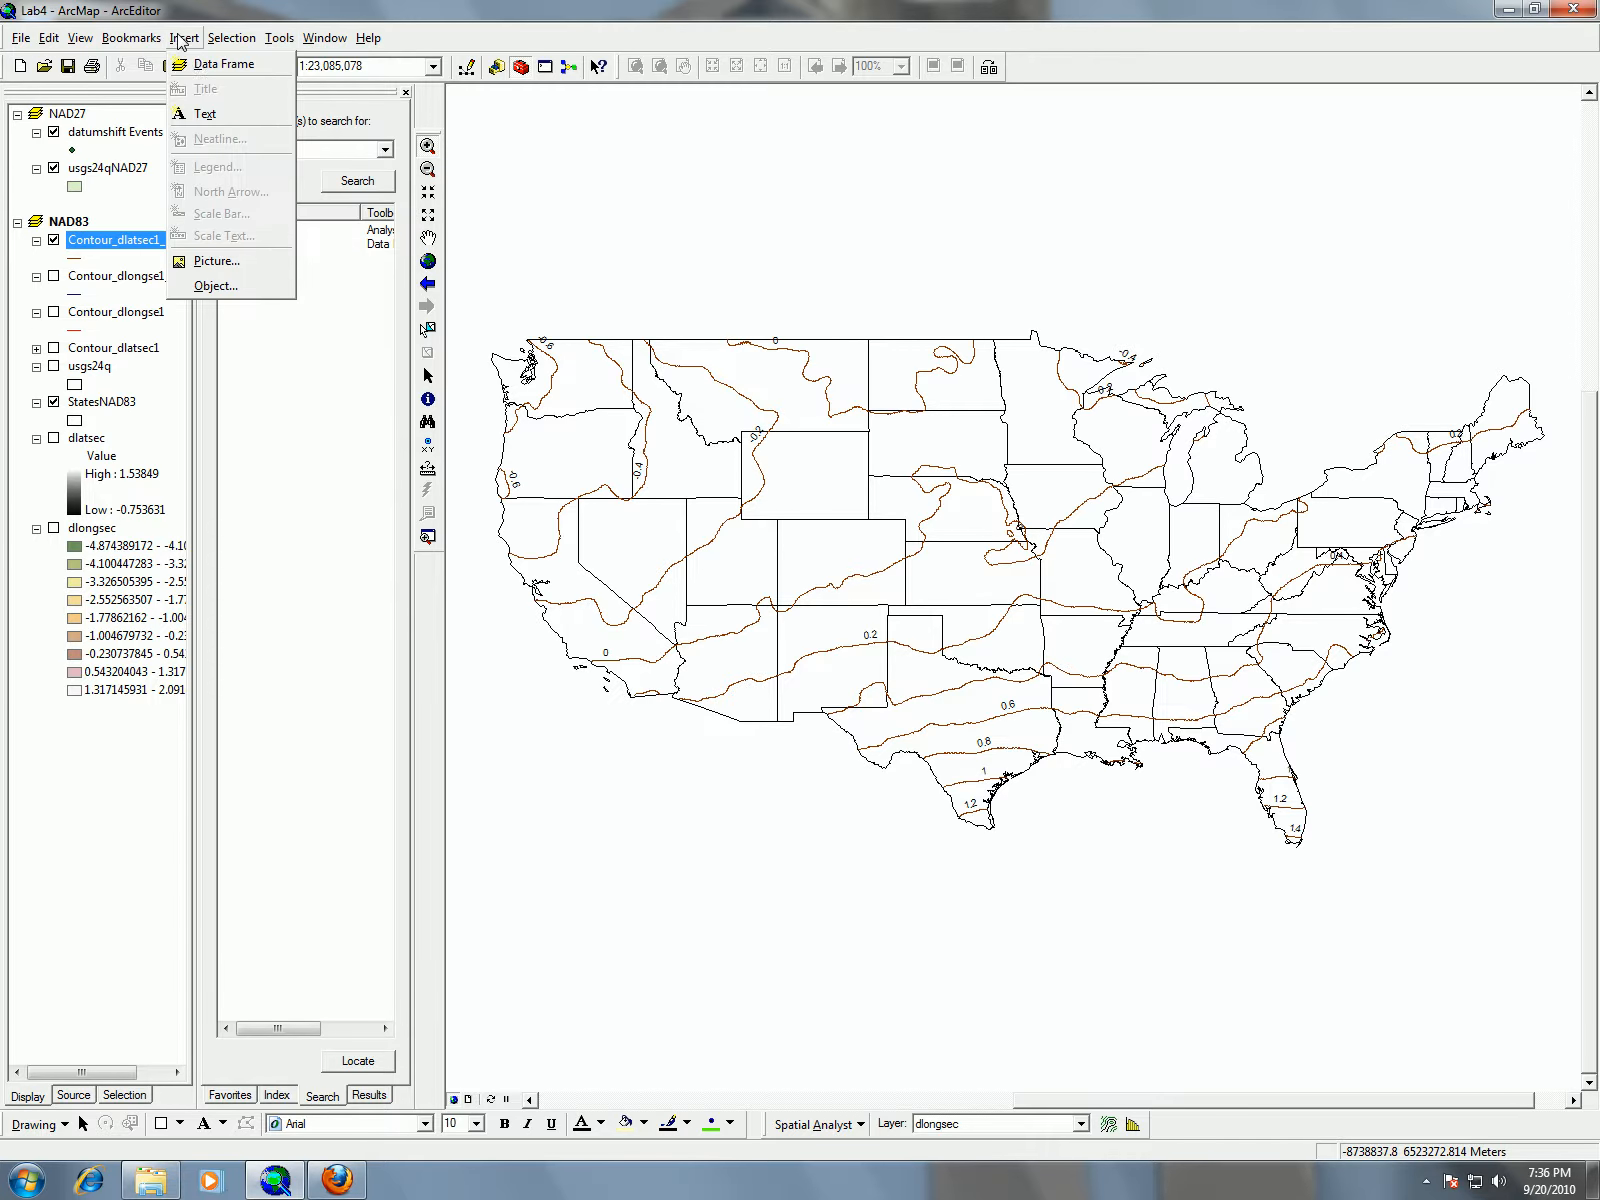
{"action": "left_click", "coordinate": [200, 66]}
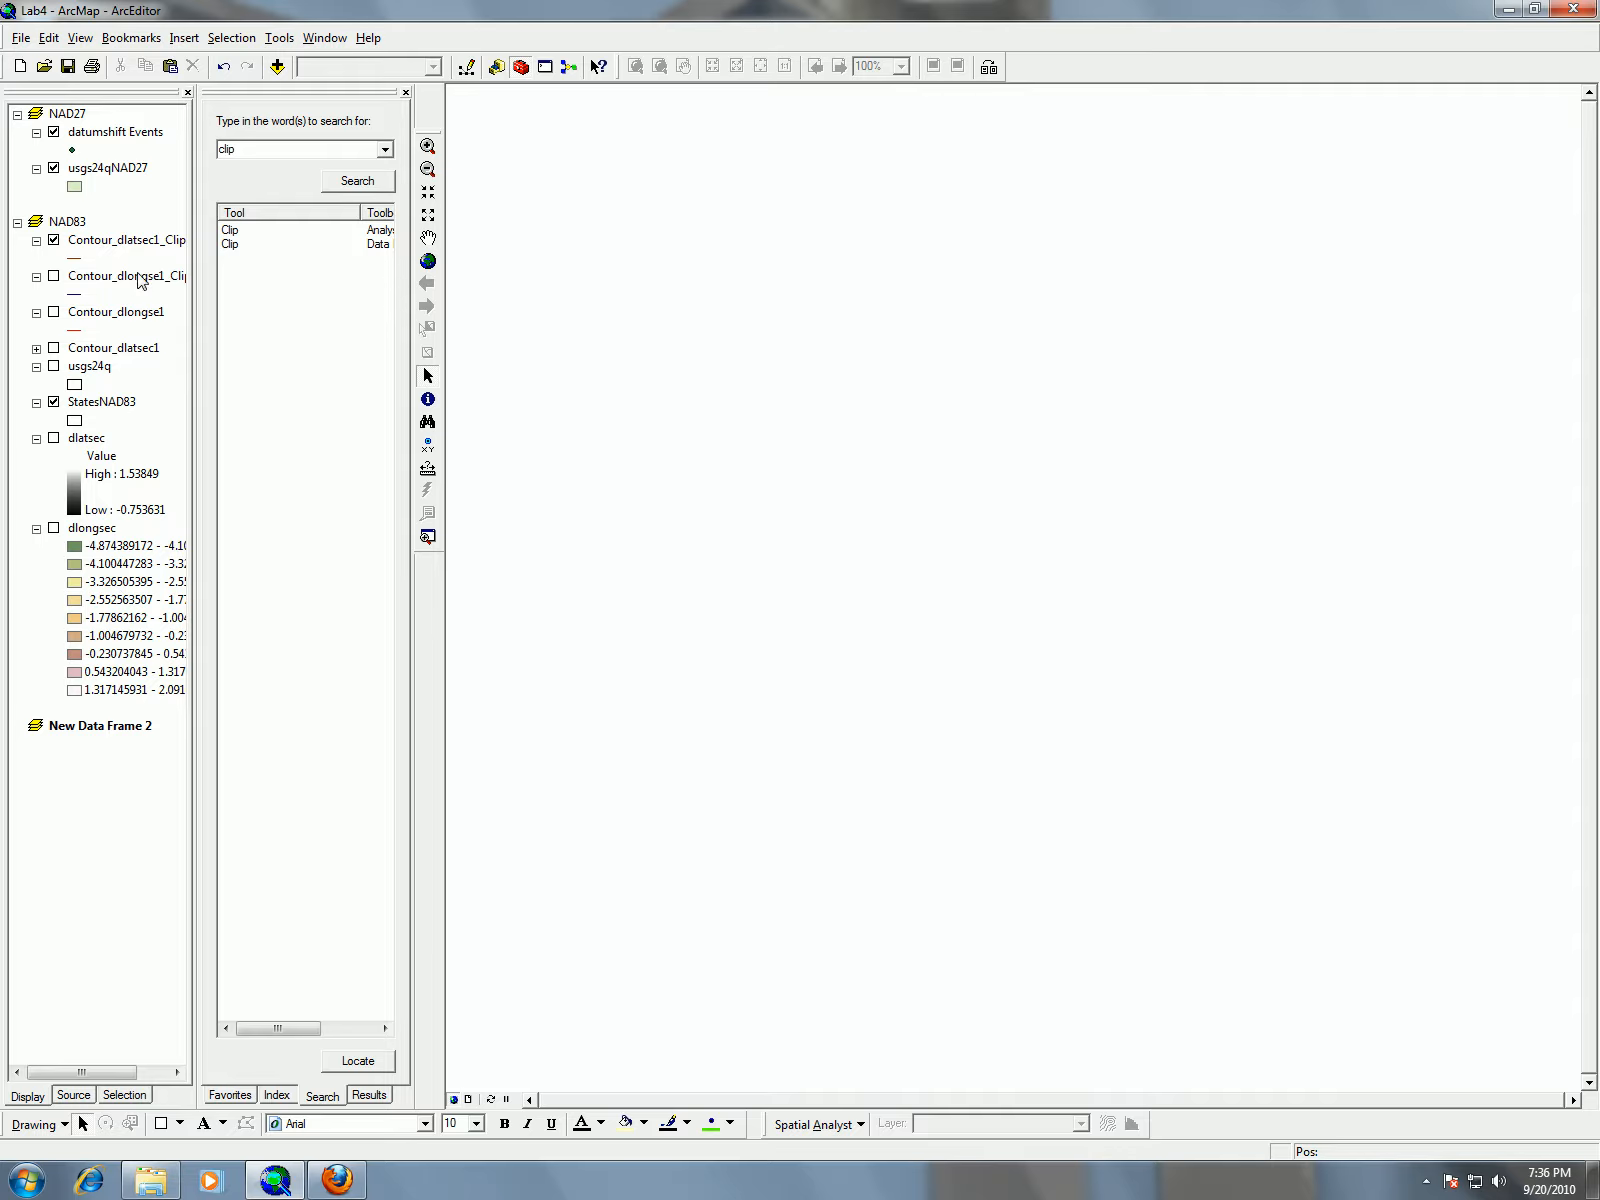
Copy the Contour_dlongse1_Clip and StatesNAD83 layers from NAD83 into the new data frame and show the contour layer
{"action": "left_click_drag", "start_coordinate": [122, 278], "coordinate": [104, 896]}
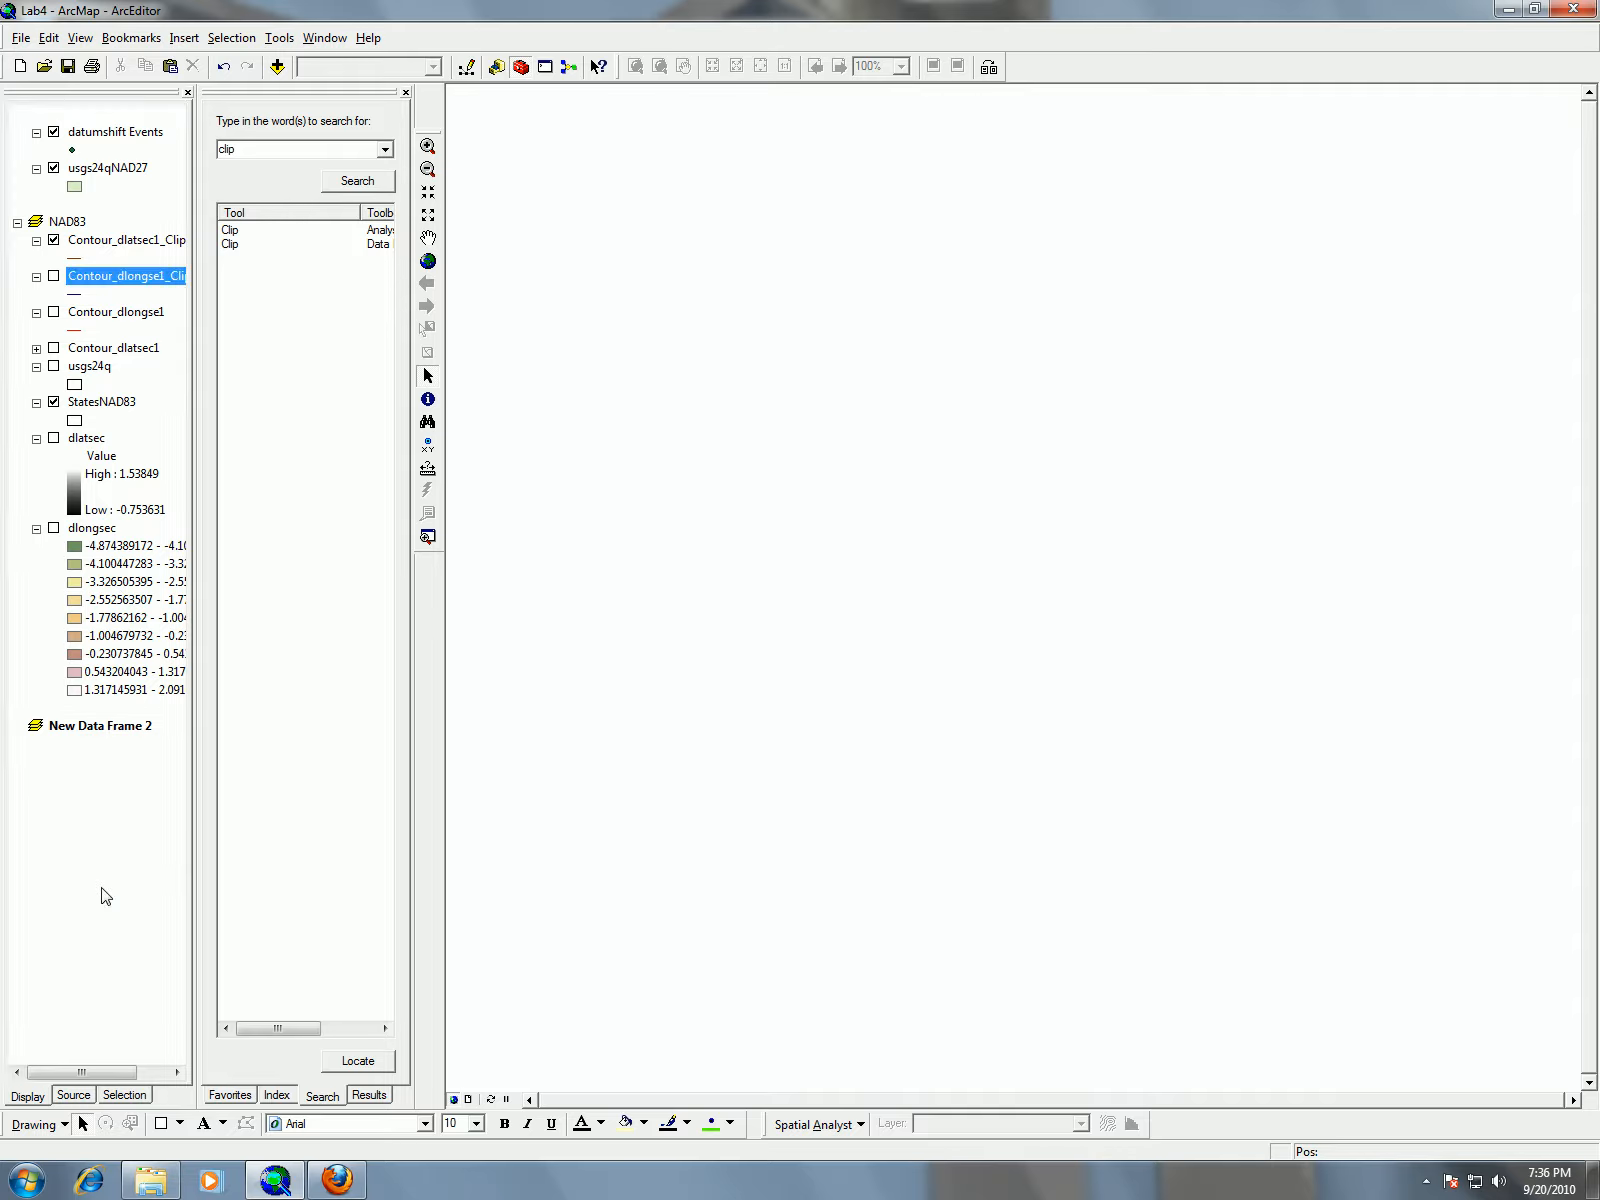
{"action": "left_click_drag", "start_coordinate": [132, 1072], "coordinate": [89, 1070]}
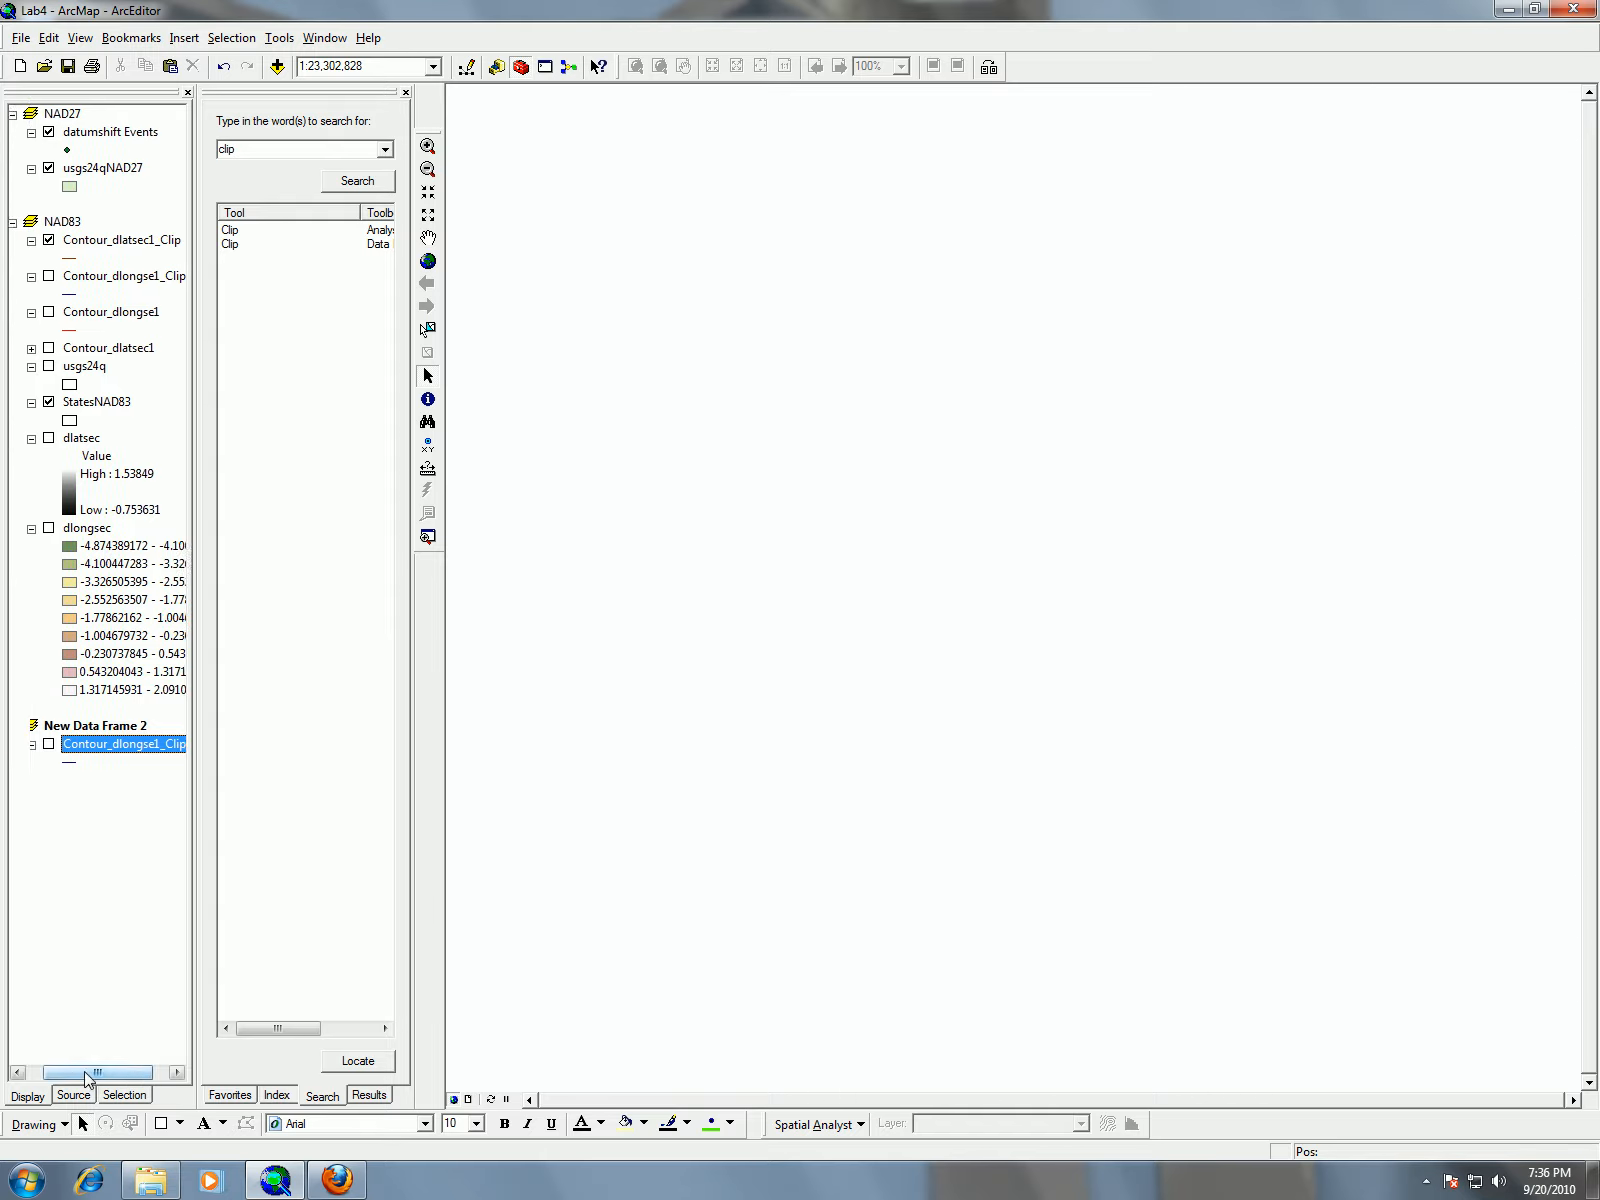
{"action": "left_click_drag", "start_coordinate": [95, 408], "coordinate": [83, 826]}
{"action": "left_click", "coordinate": [54, 745]}
Label the Contour_dlongse1_Clip layer in New Data Frame 2 with CONTOUR as the label field
{"action": "right_click", "coordinate": [128, 745]}
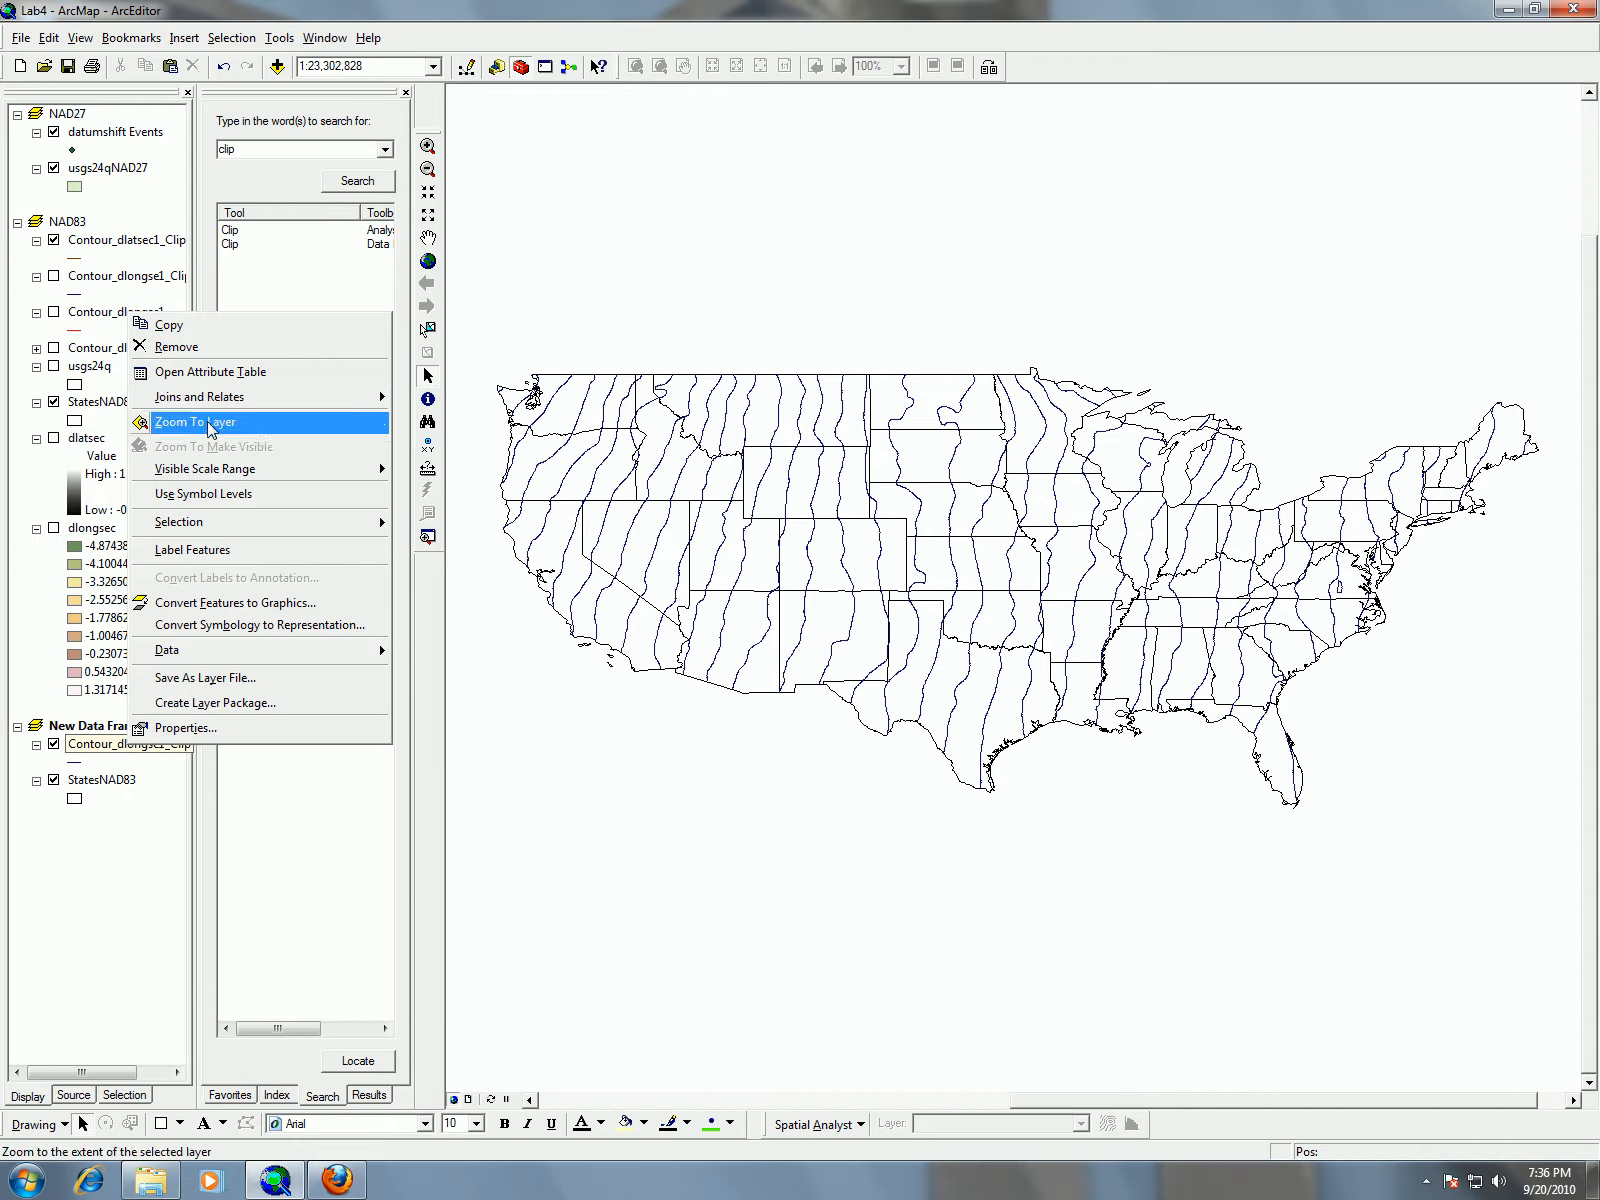
{"action": "left_click", "coordinate": [210, 557]}
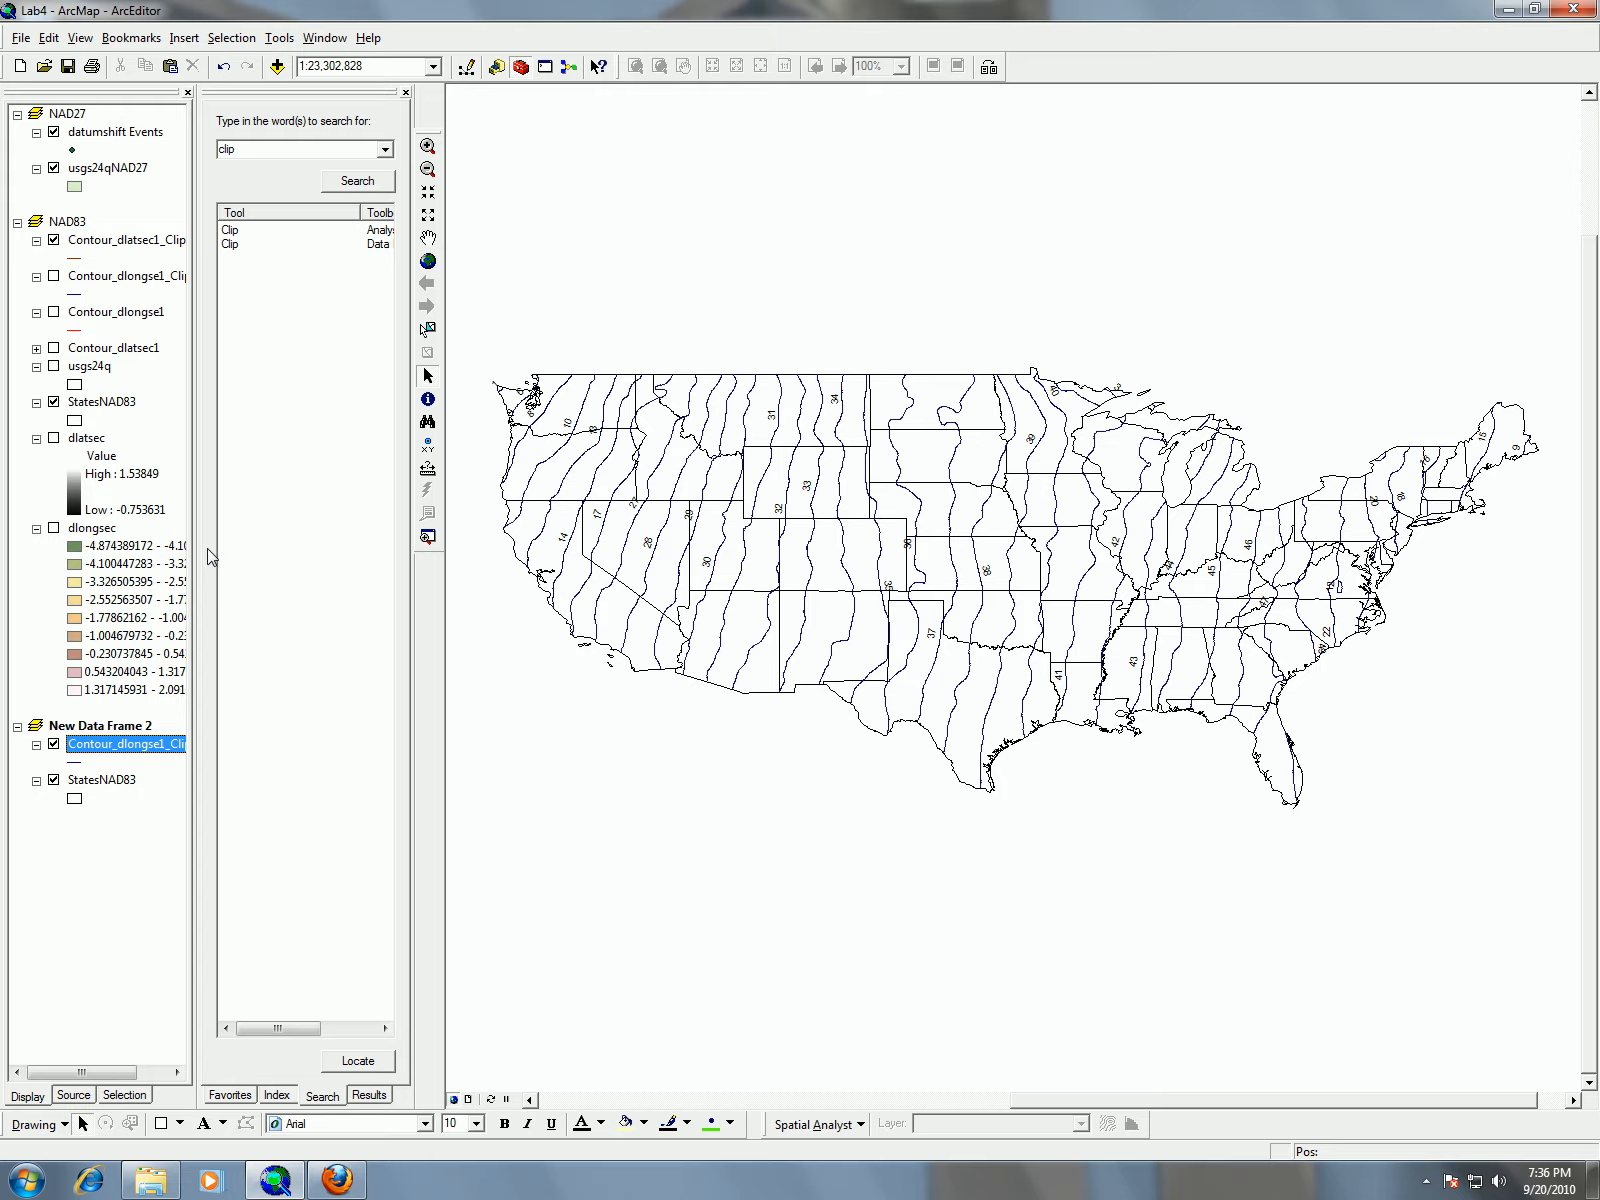
{"action": "right_click", "coordinate": [150, 748]}
{"action": "left_click", "coordinate": [212, 720]}
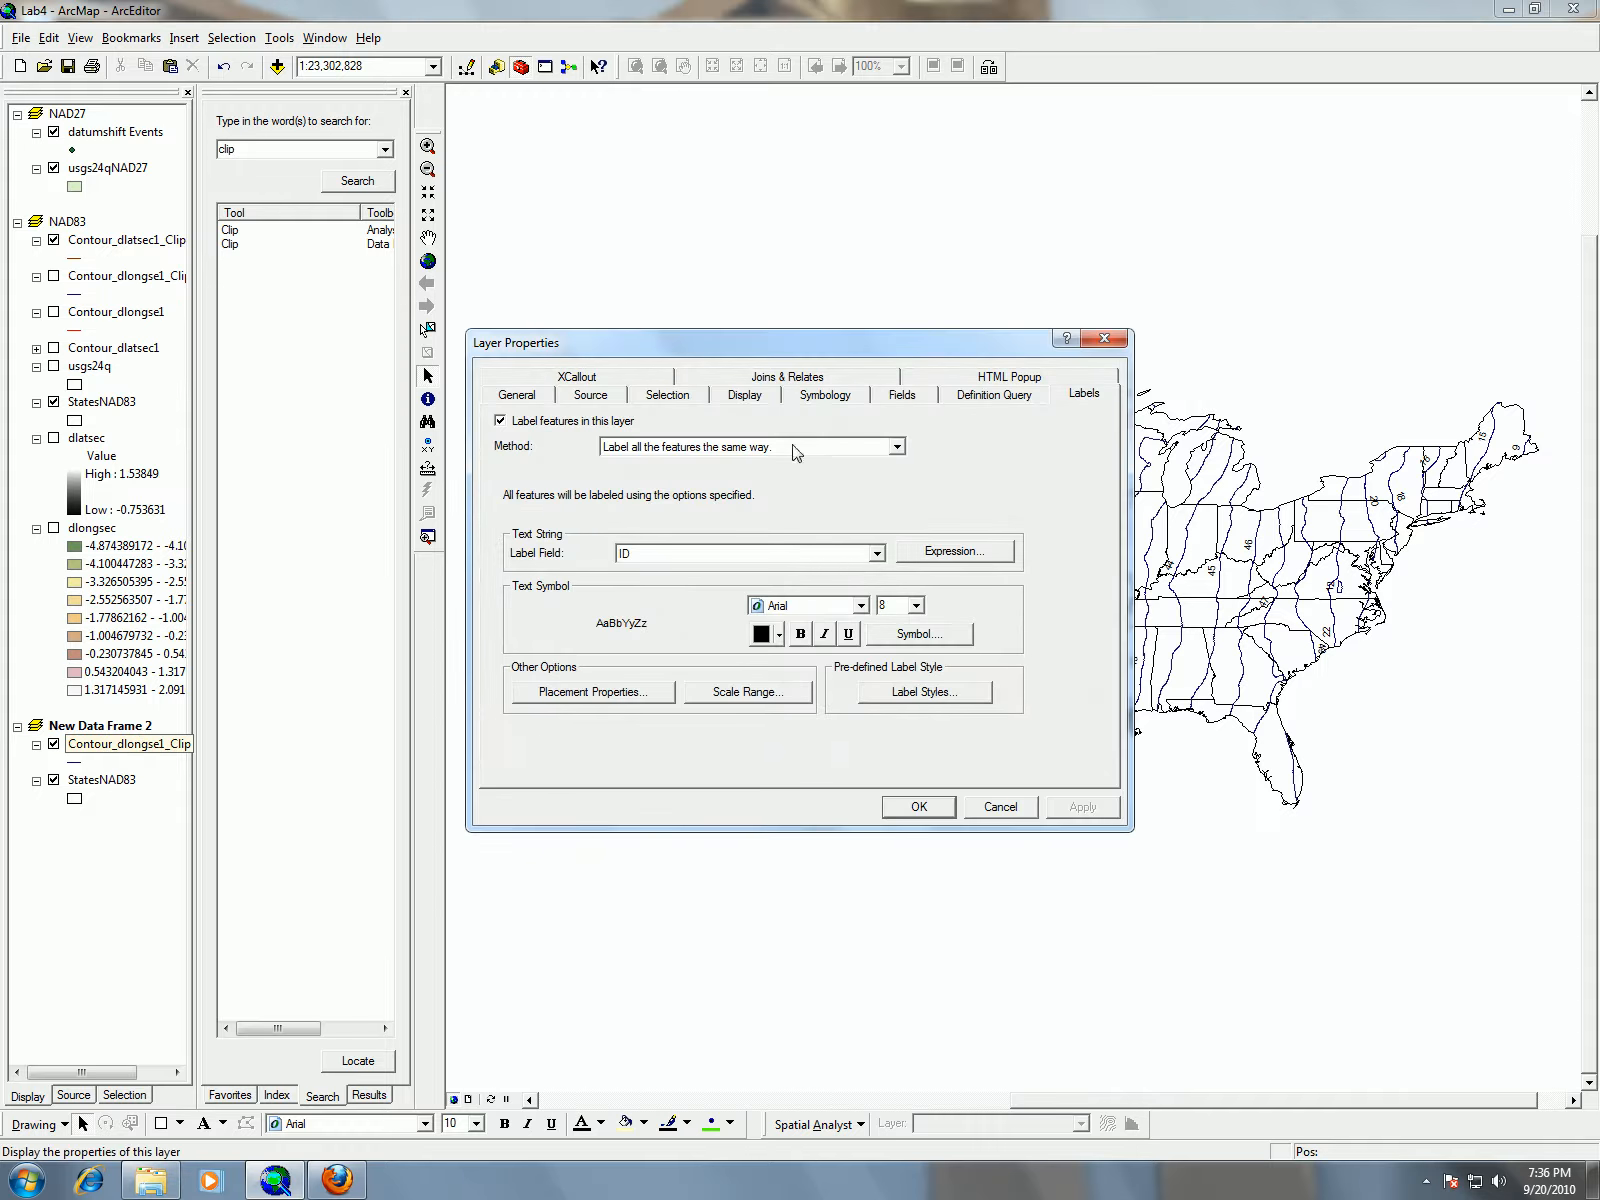
{"action": "left_click", "coordinate": [866, 555]}
{"action": "left_click", "coordinate": [806, 598]}
{"action": "left_click", "coordinate": [1080, 807]}
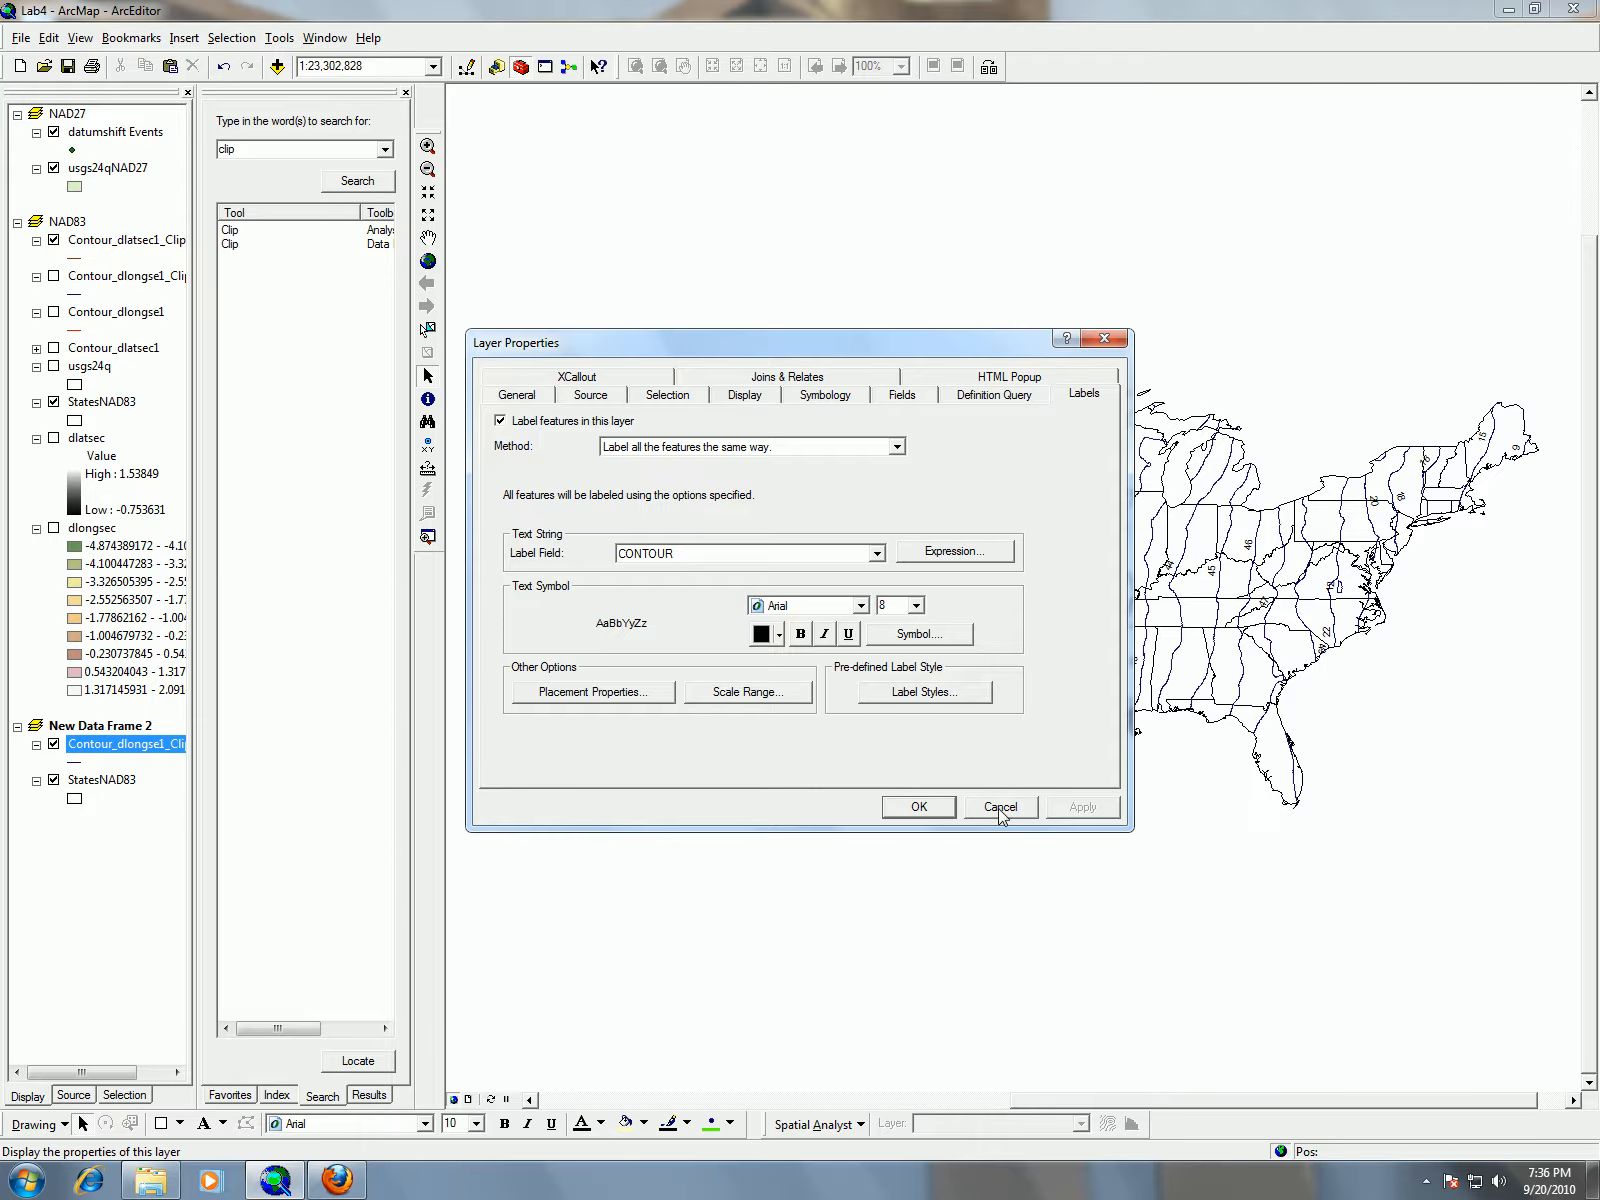
{"action": "left_click", "coordinate": [916, 807]}
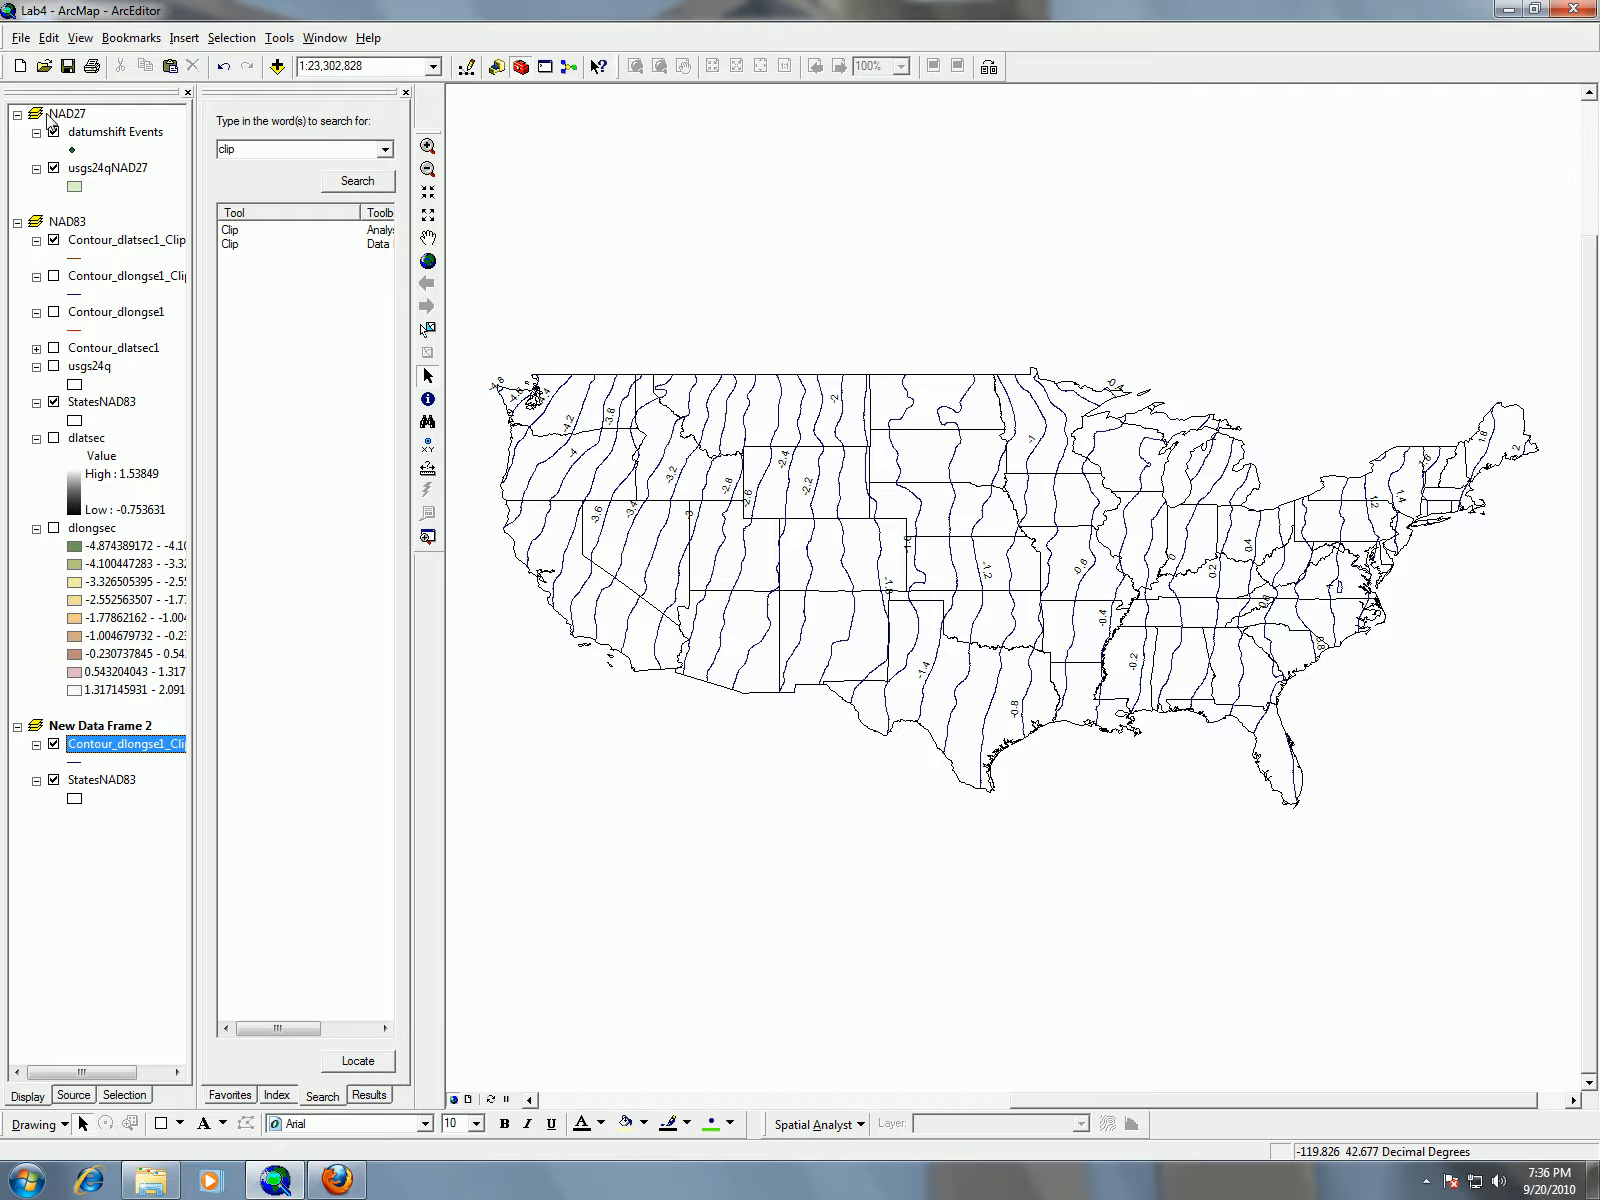
Remove the NAD27 data frame and switch to the page layout
{"action": "left_click", "coordinate": [67, 117]}
{"action": "right_click", "coordinate": [67, 117]}
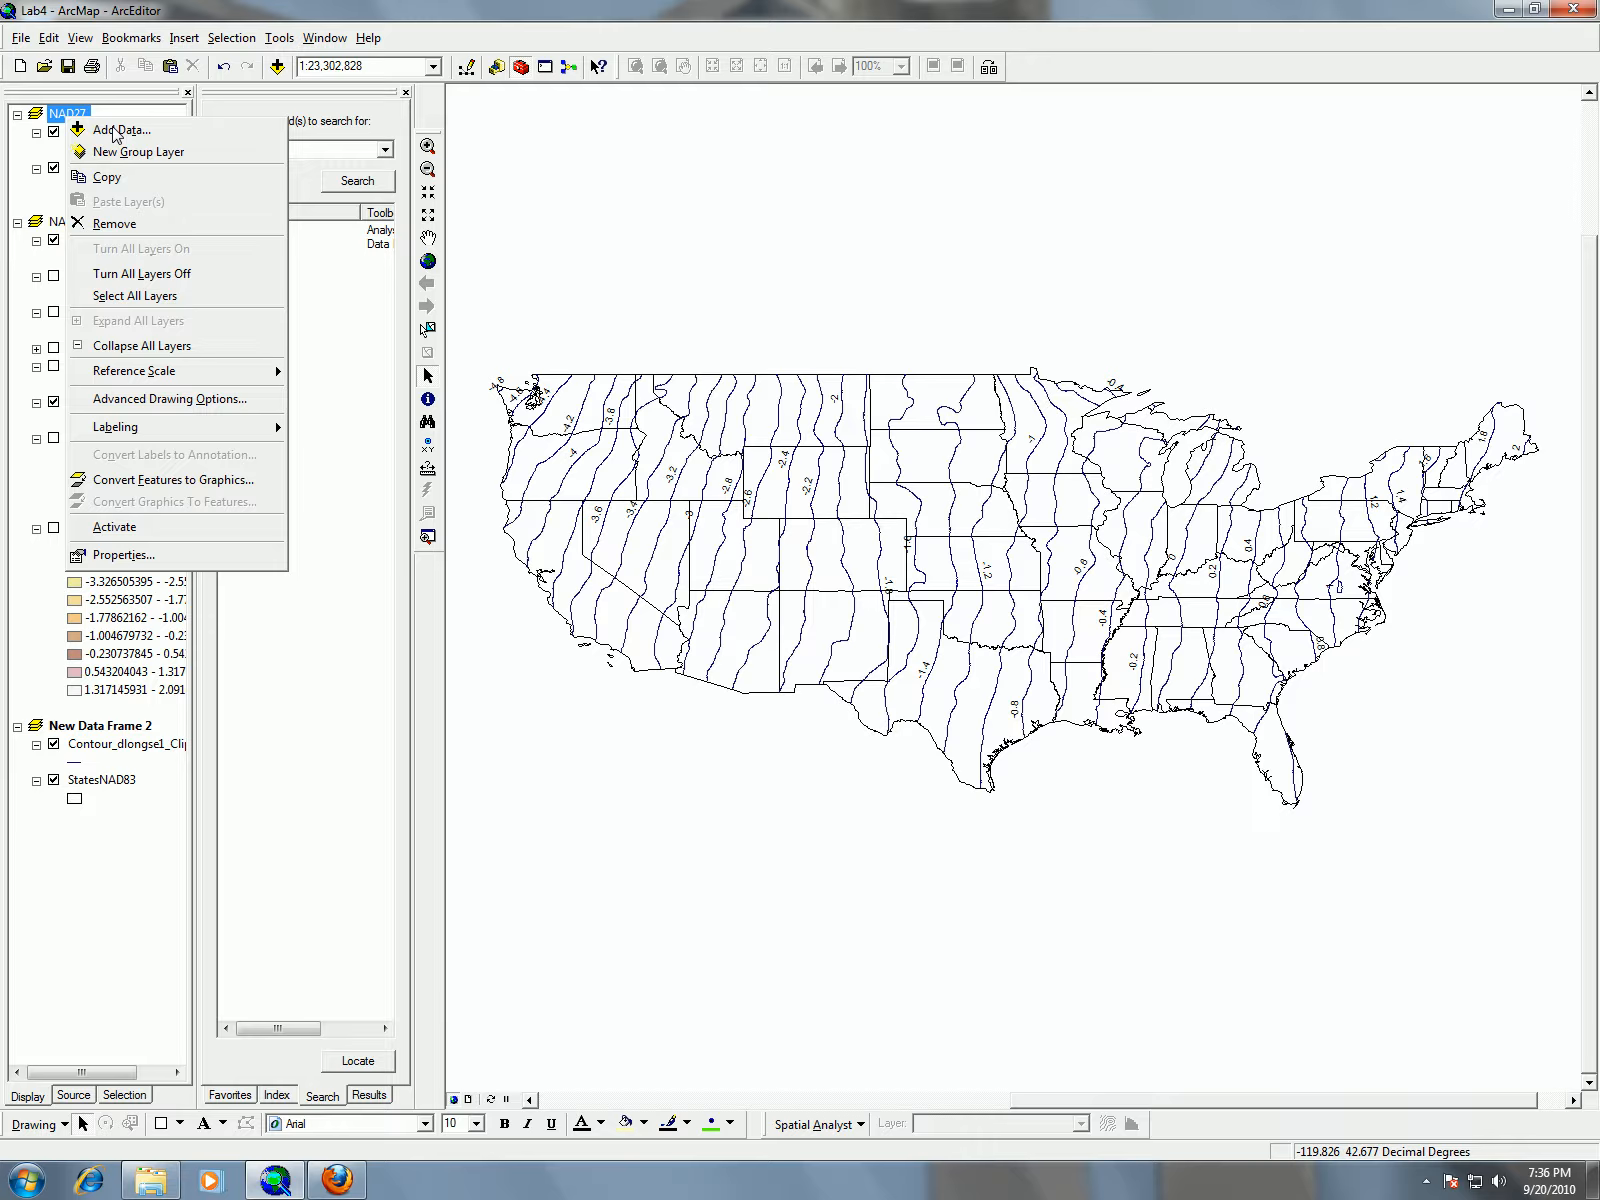
{"action": "left_click", "coordinate": [124, 226]}
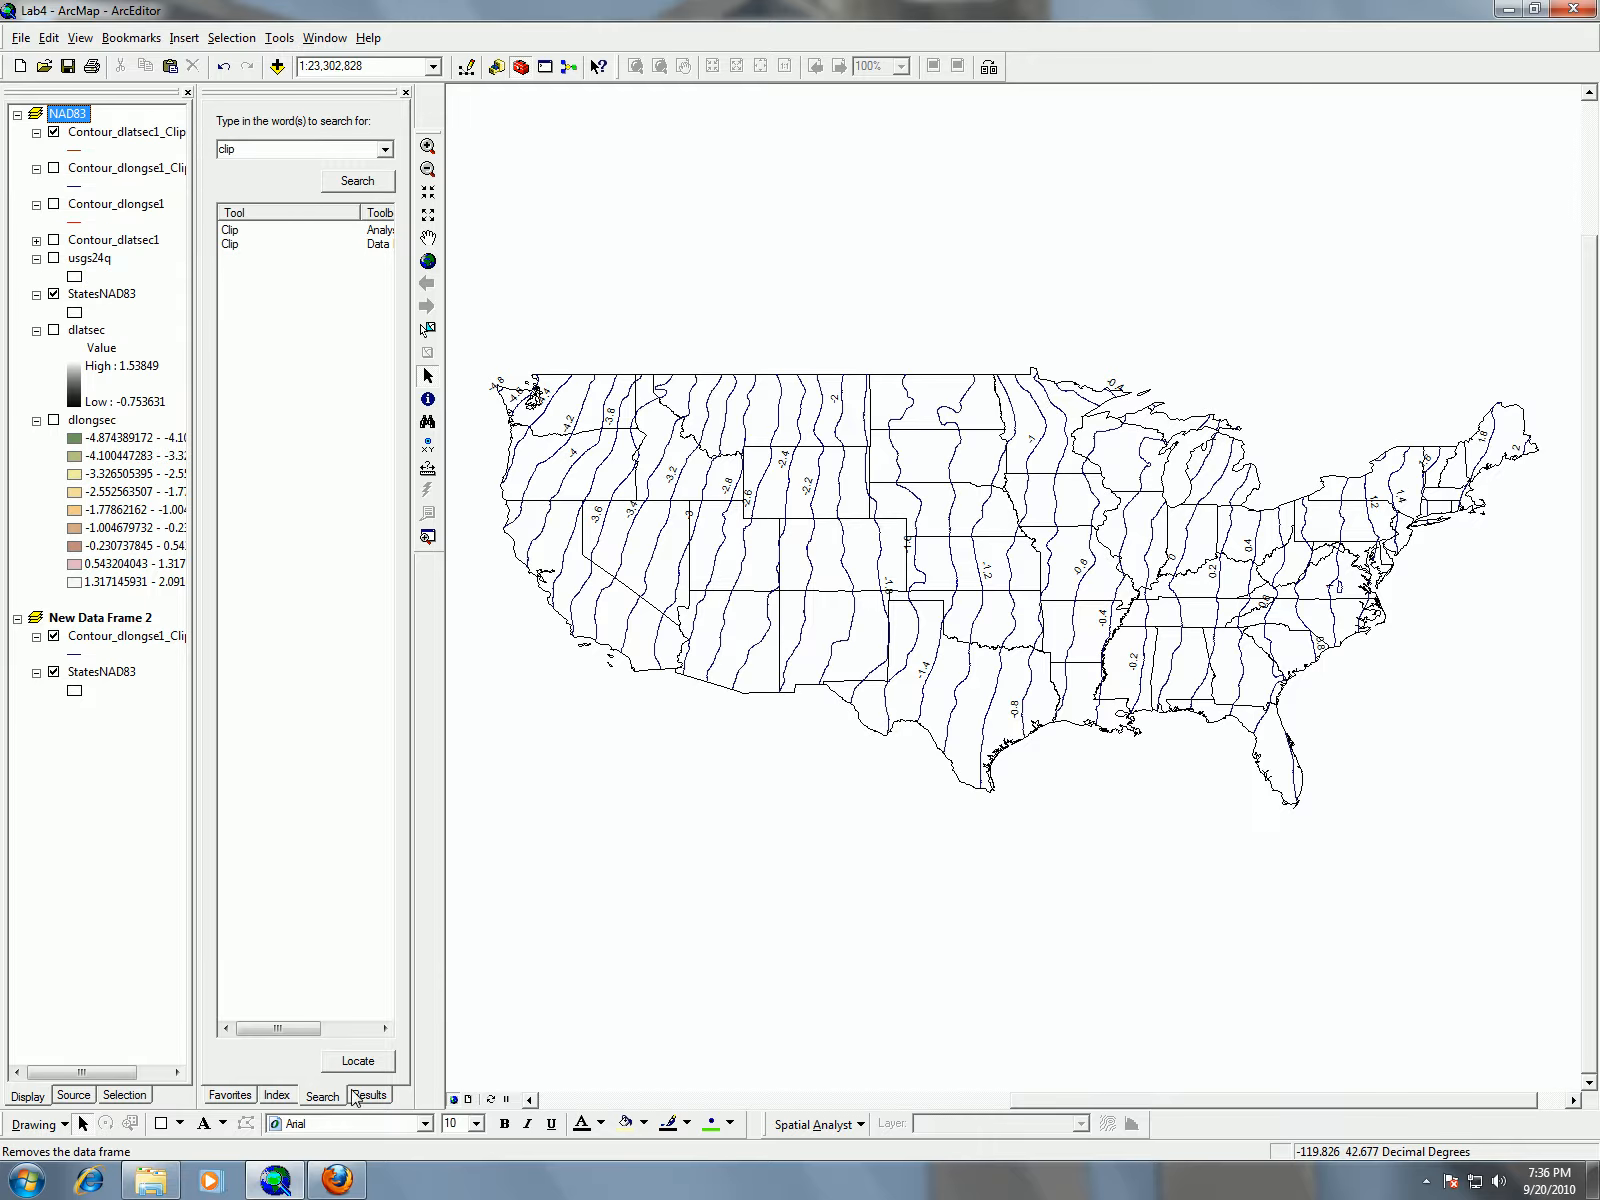
{"action": "left_click", "coordinate": [468, 1099]}
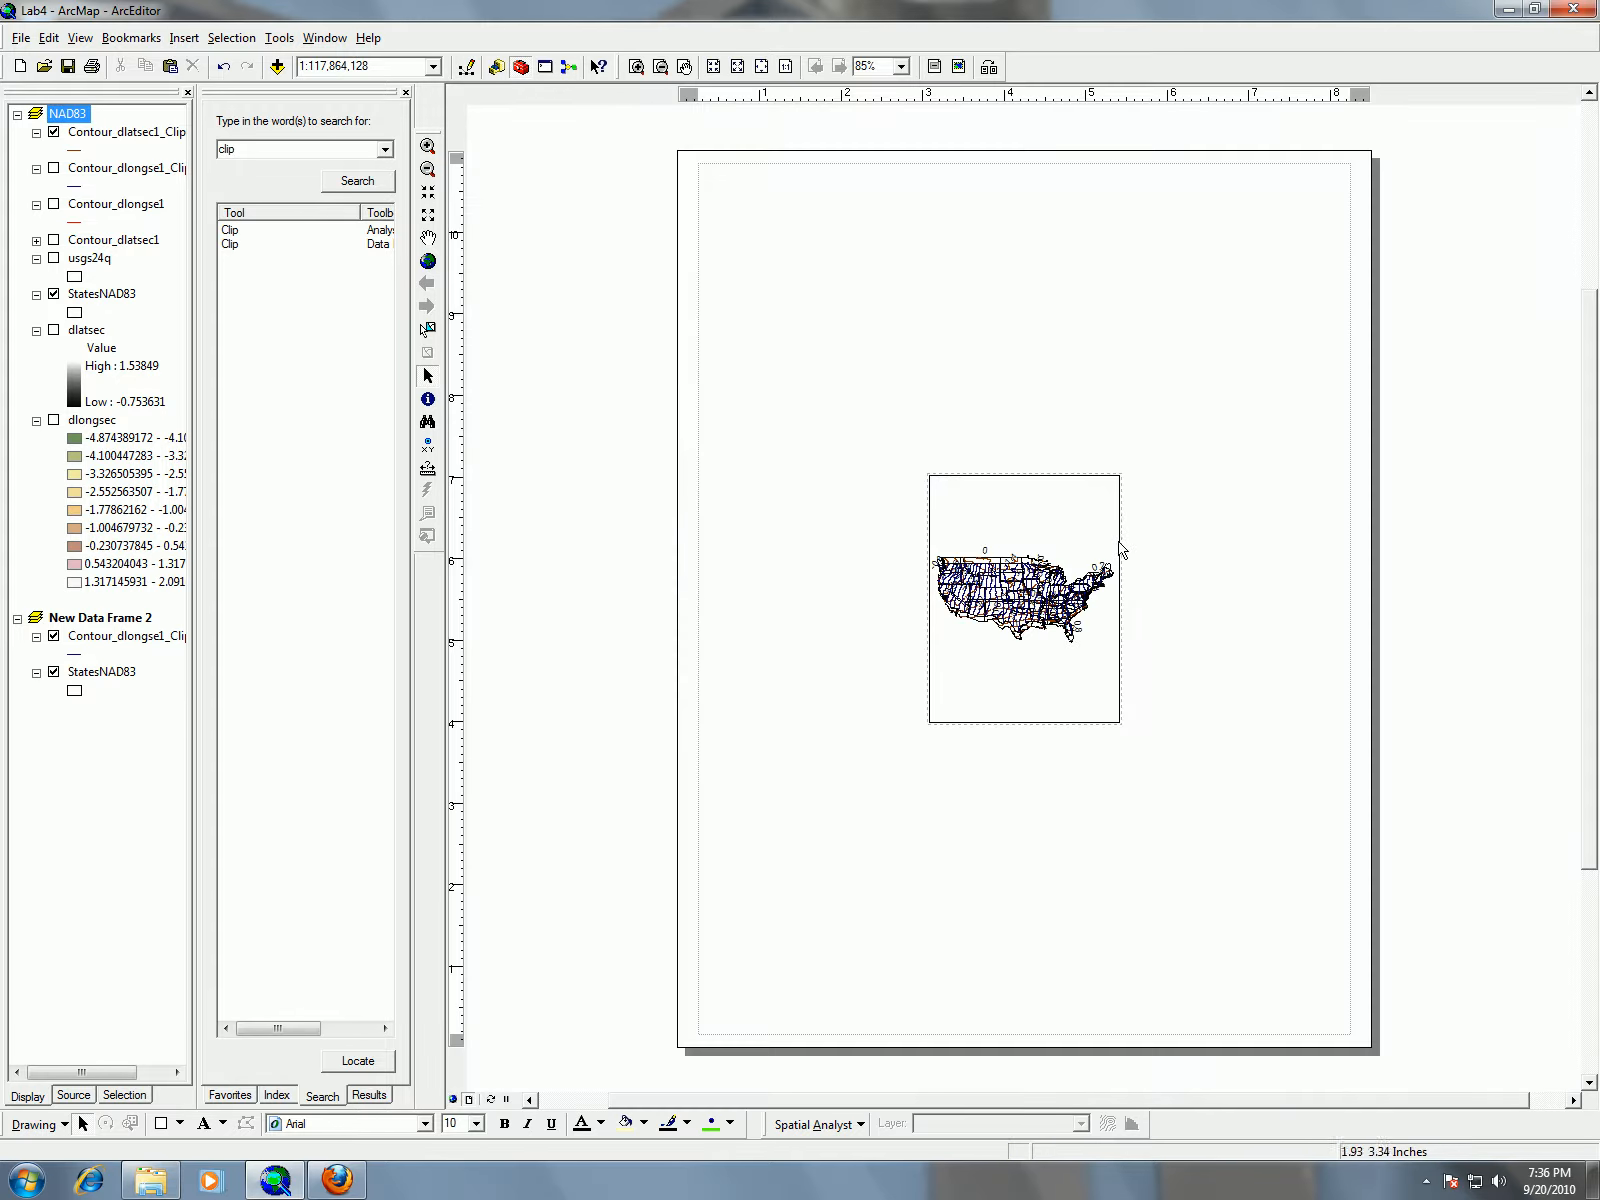
Move the New Data Frame 2 frame to the page's upper half and enlarge it to about 7.5 by 5 inches
{"action": "left_click", "coordinate": [1054, 486]}
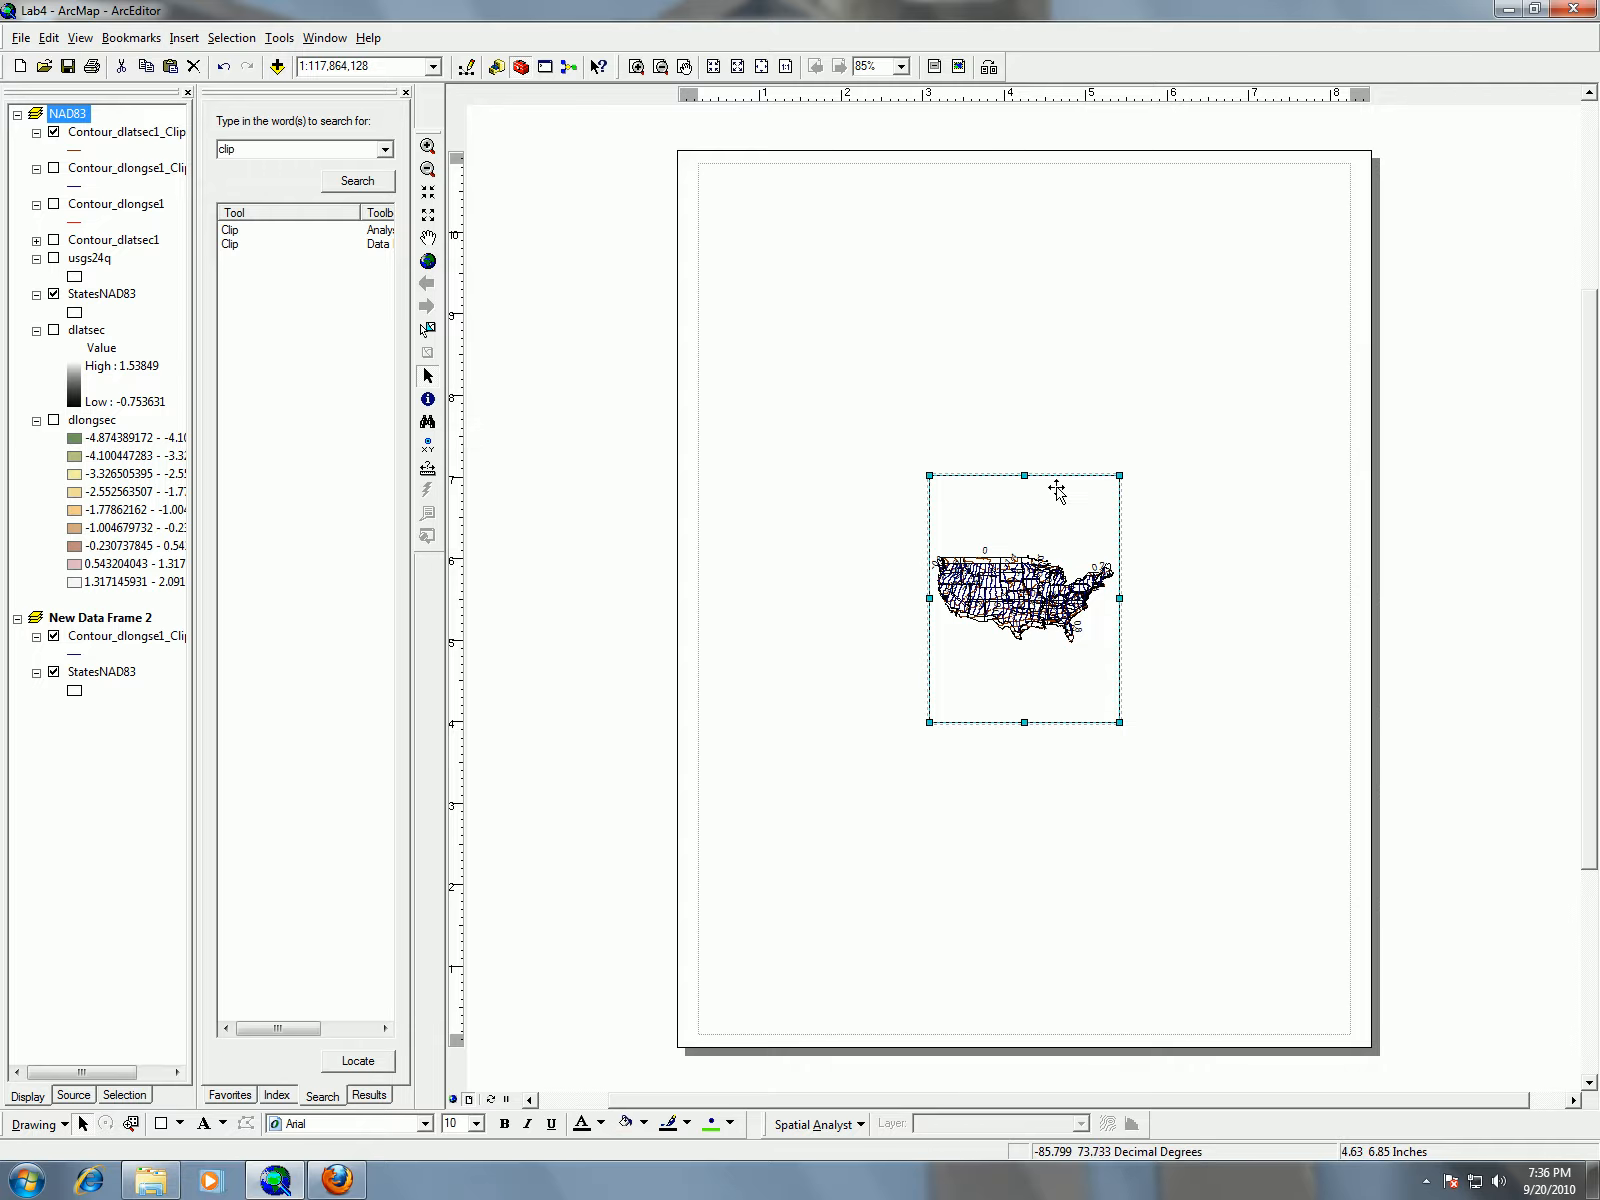
{"action": "left_click_drag", "start_coordinate": [931, 357], "coordinate": [825, 200]}
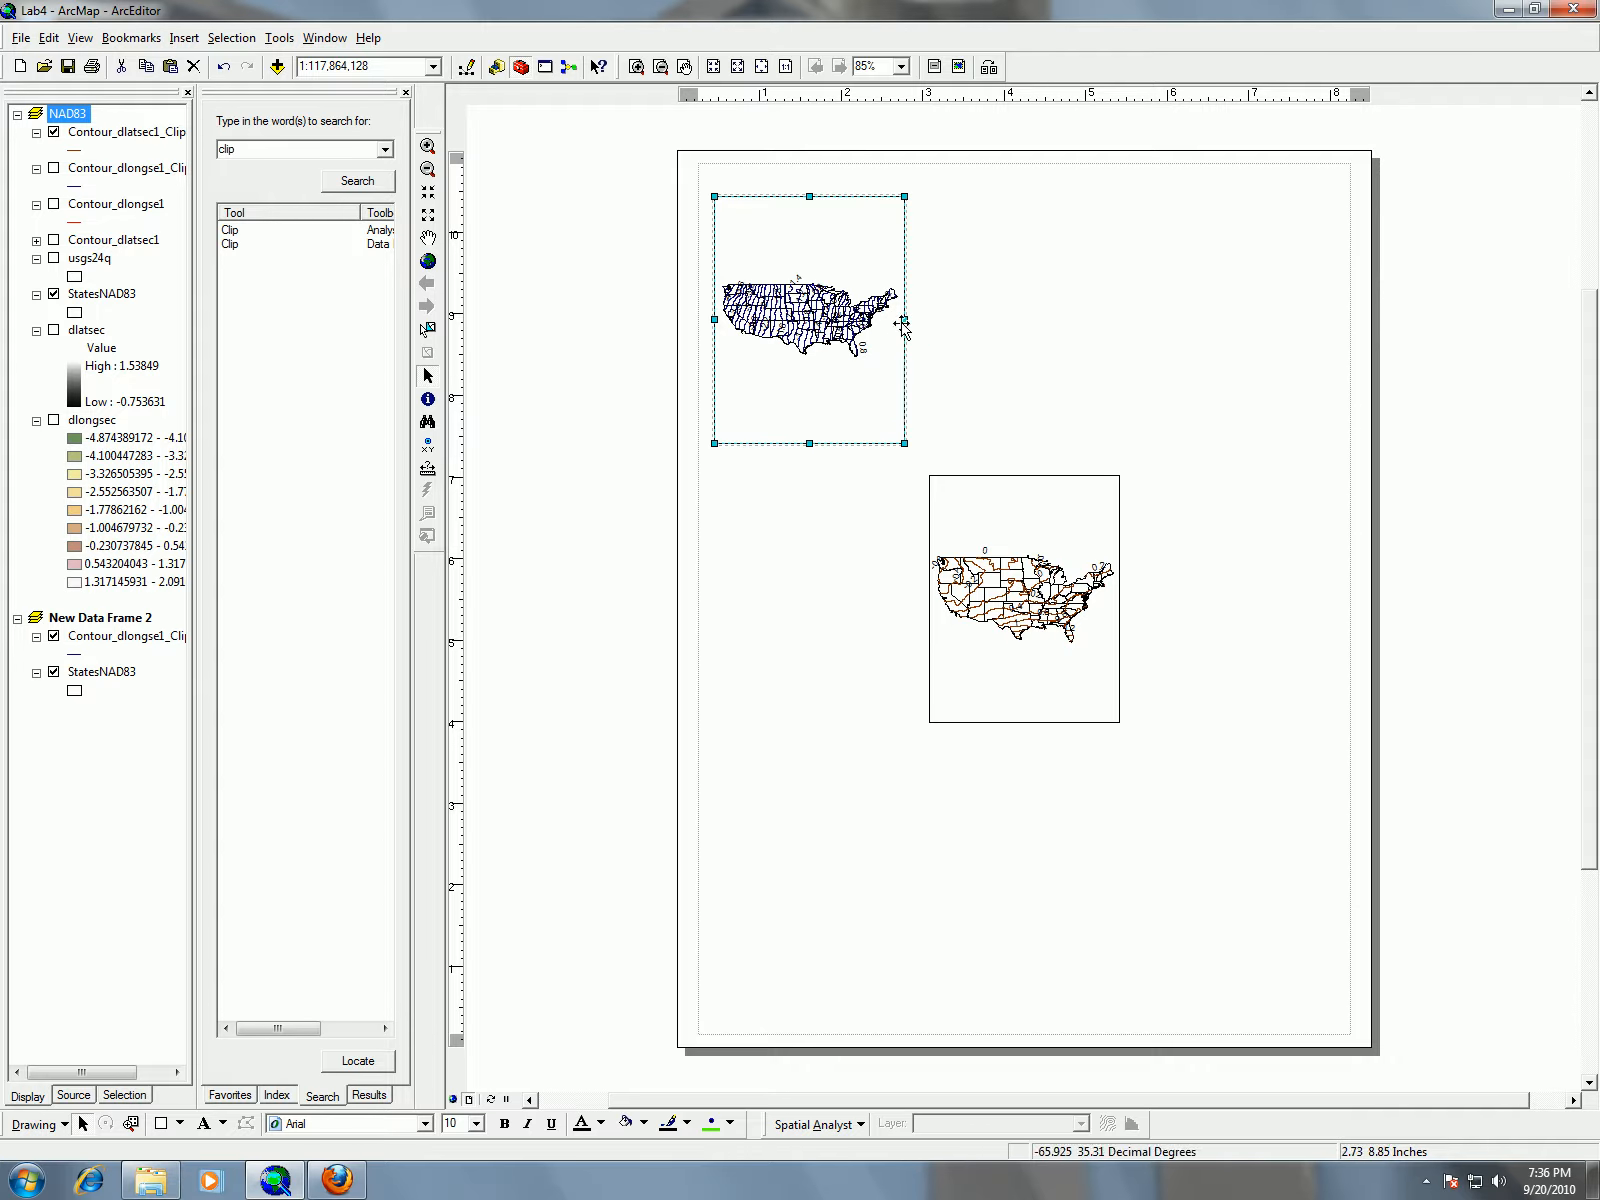
{"action": "left_click_drag", "start_coordinate": [904, 319], "coordinate": [1323, 320]}
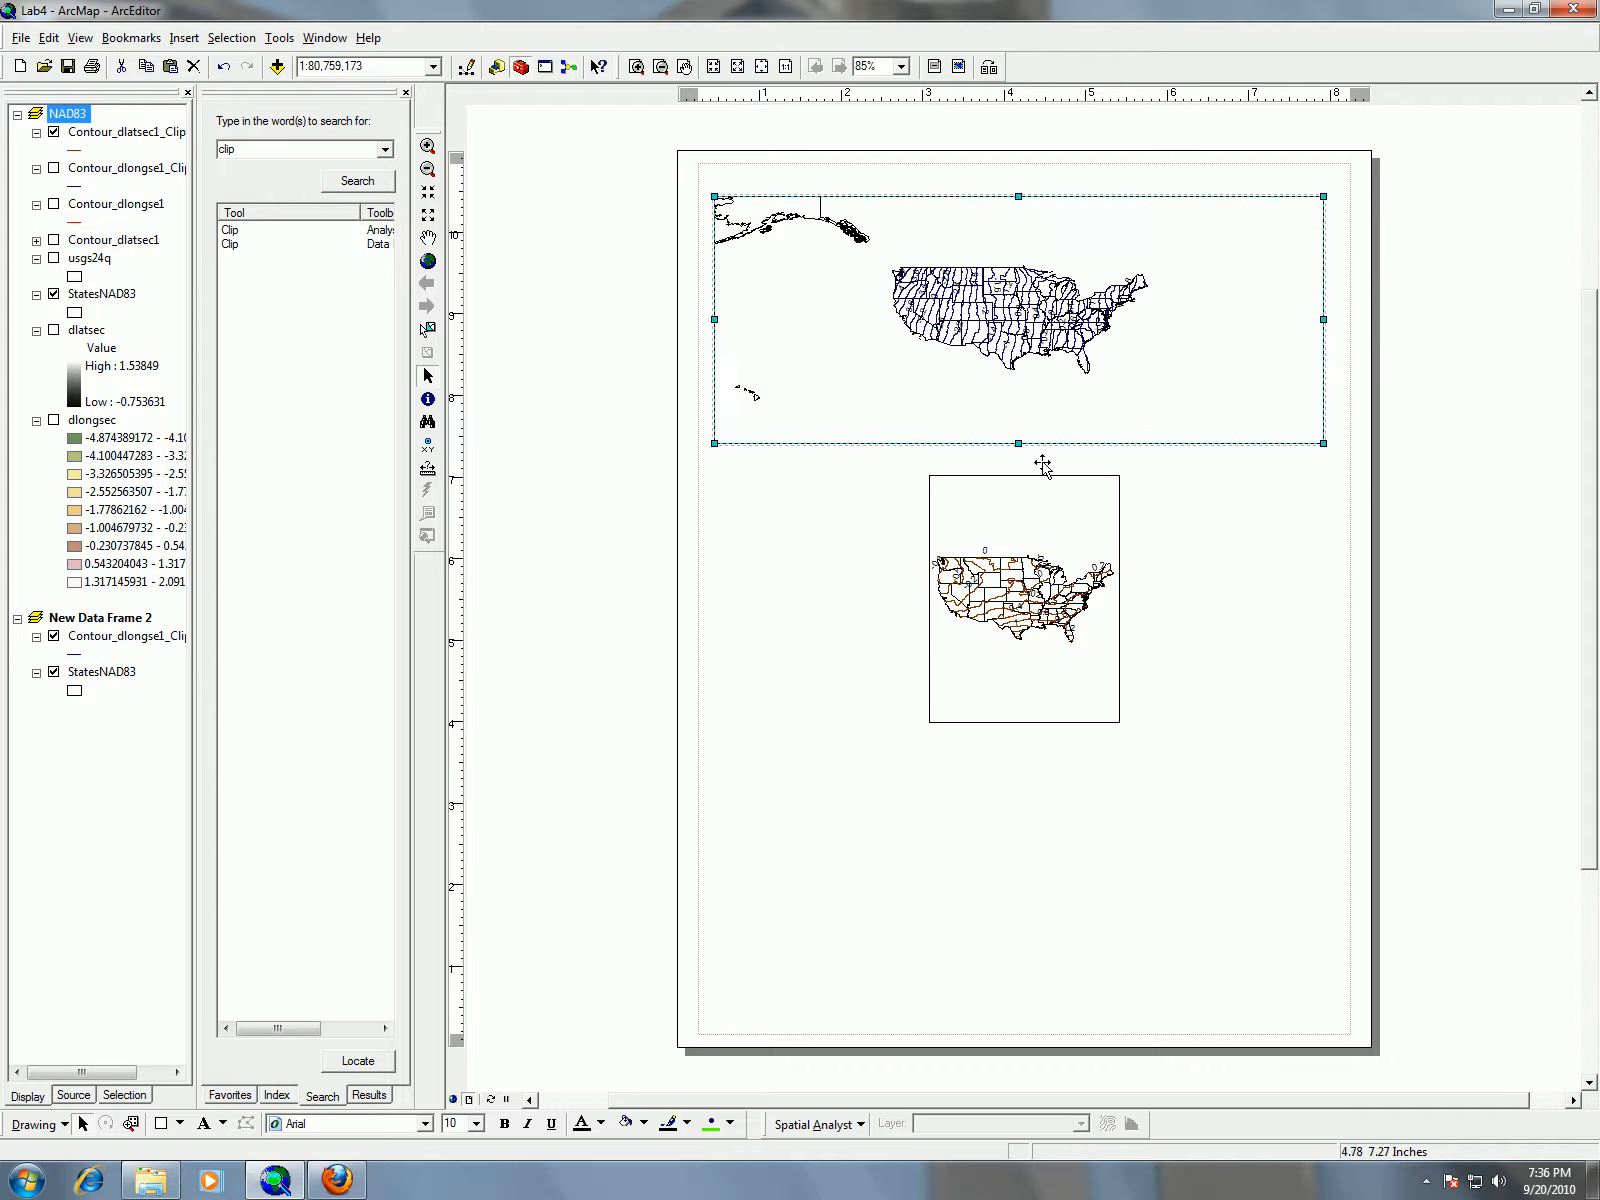
{"action": "left_click_drag", "start_coordinate": [1028, 444], "coordinate": [1022, 608]}
Move the NAD83 frame to the page's lower half and enlarge it to about 7.7 by 5 inches
{"action": "left_click", "coordinate": [1029, 713]}
{"action": "left_click_drag", "start_coordinate": [1041, 475], "coordinate": [857, 678]}
{"action": "left_click_drag", "start_coordinate": [820, 632], "coordinate": [829, 629]}
{"action": "left_click_drag", "start_coordinate": [1035, 918], "coordinate": [1343, 1025]}
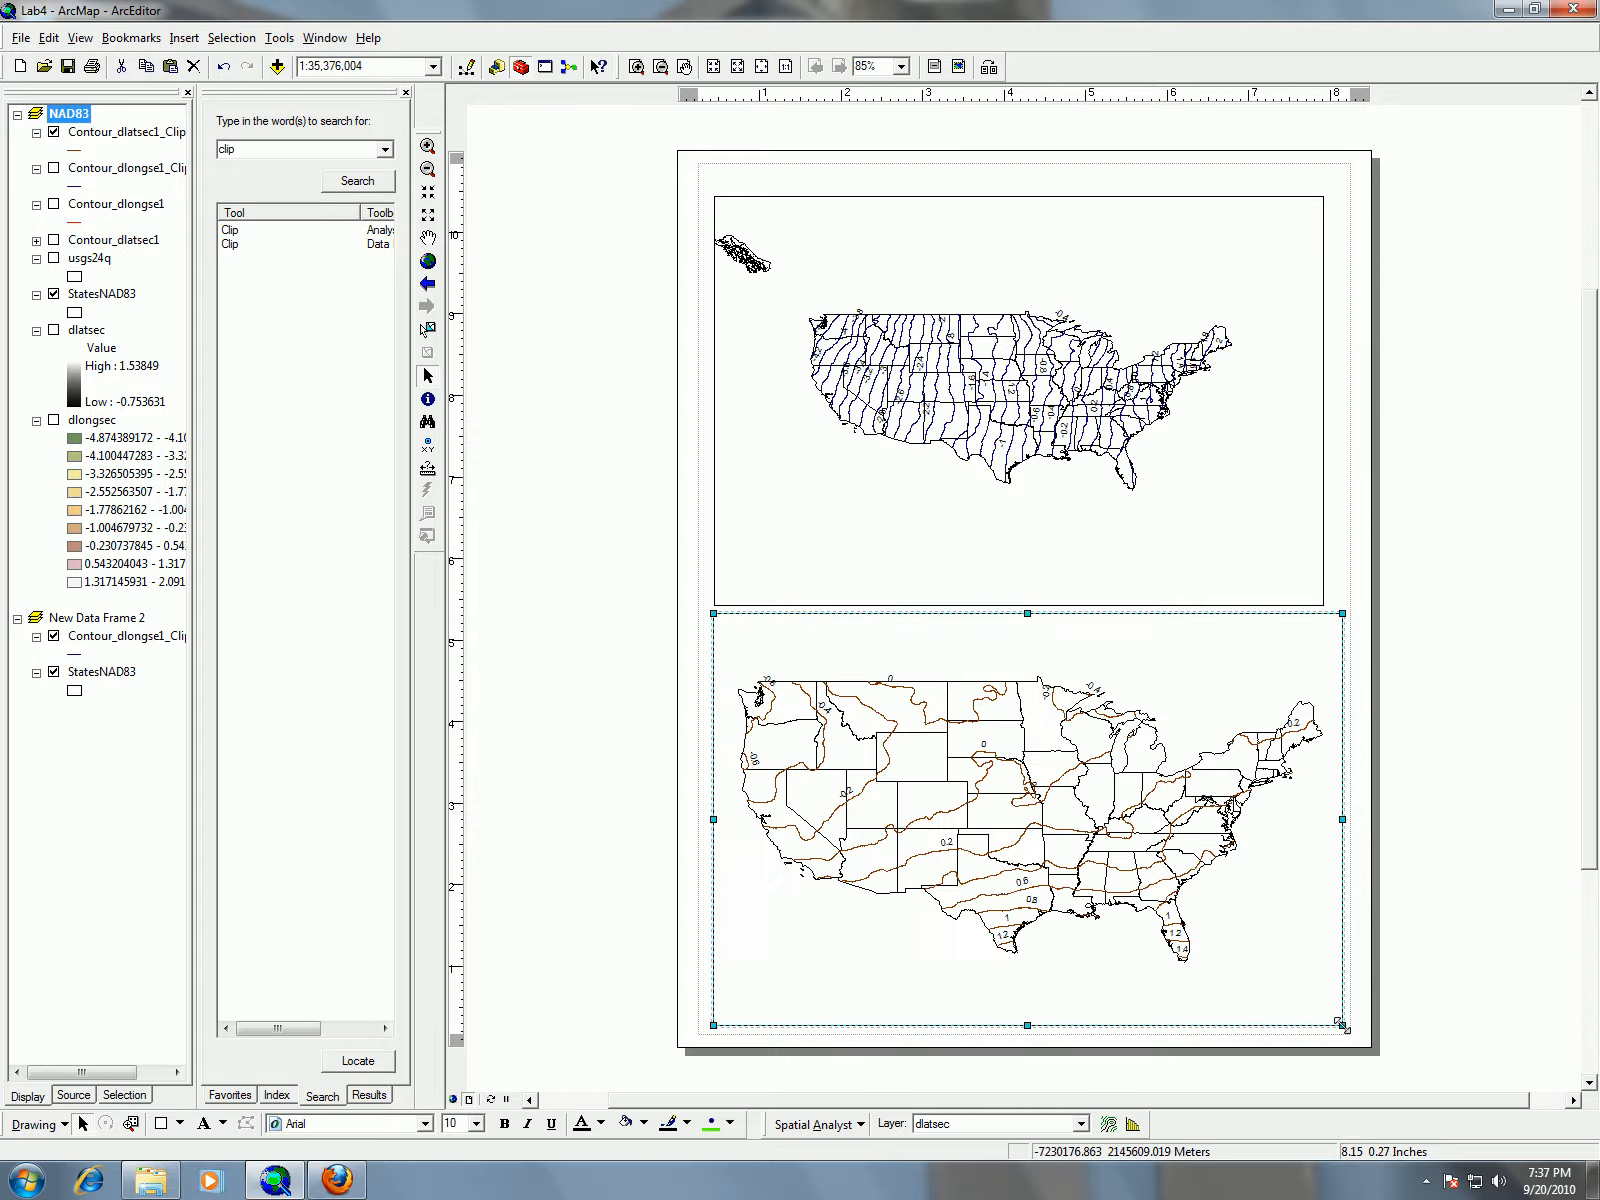
Copy the Contour_dlongse1_Clip layer from New Data Frame 2 into NAD83, then delete New Data Frame 2 from the layout
{"action": "left_click_drag", "start_coordinate": [135, 648], "coordinate": [105, 155]}
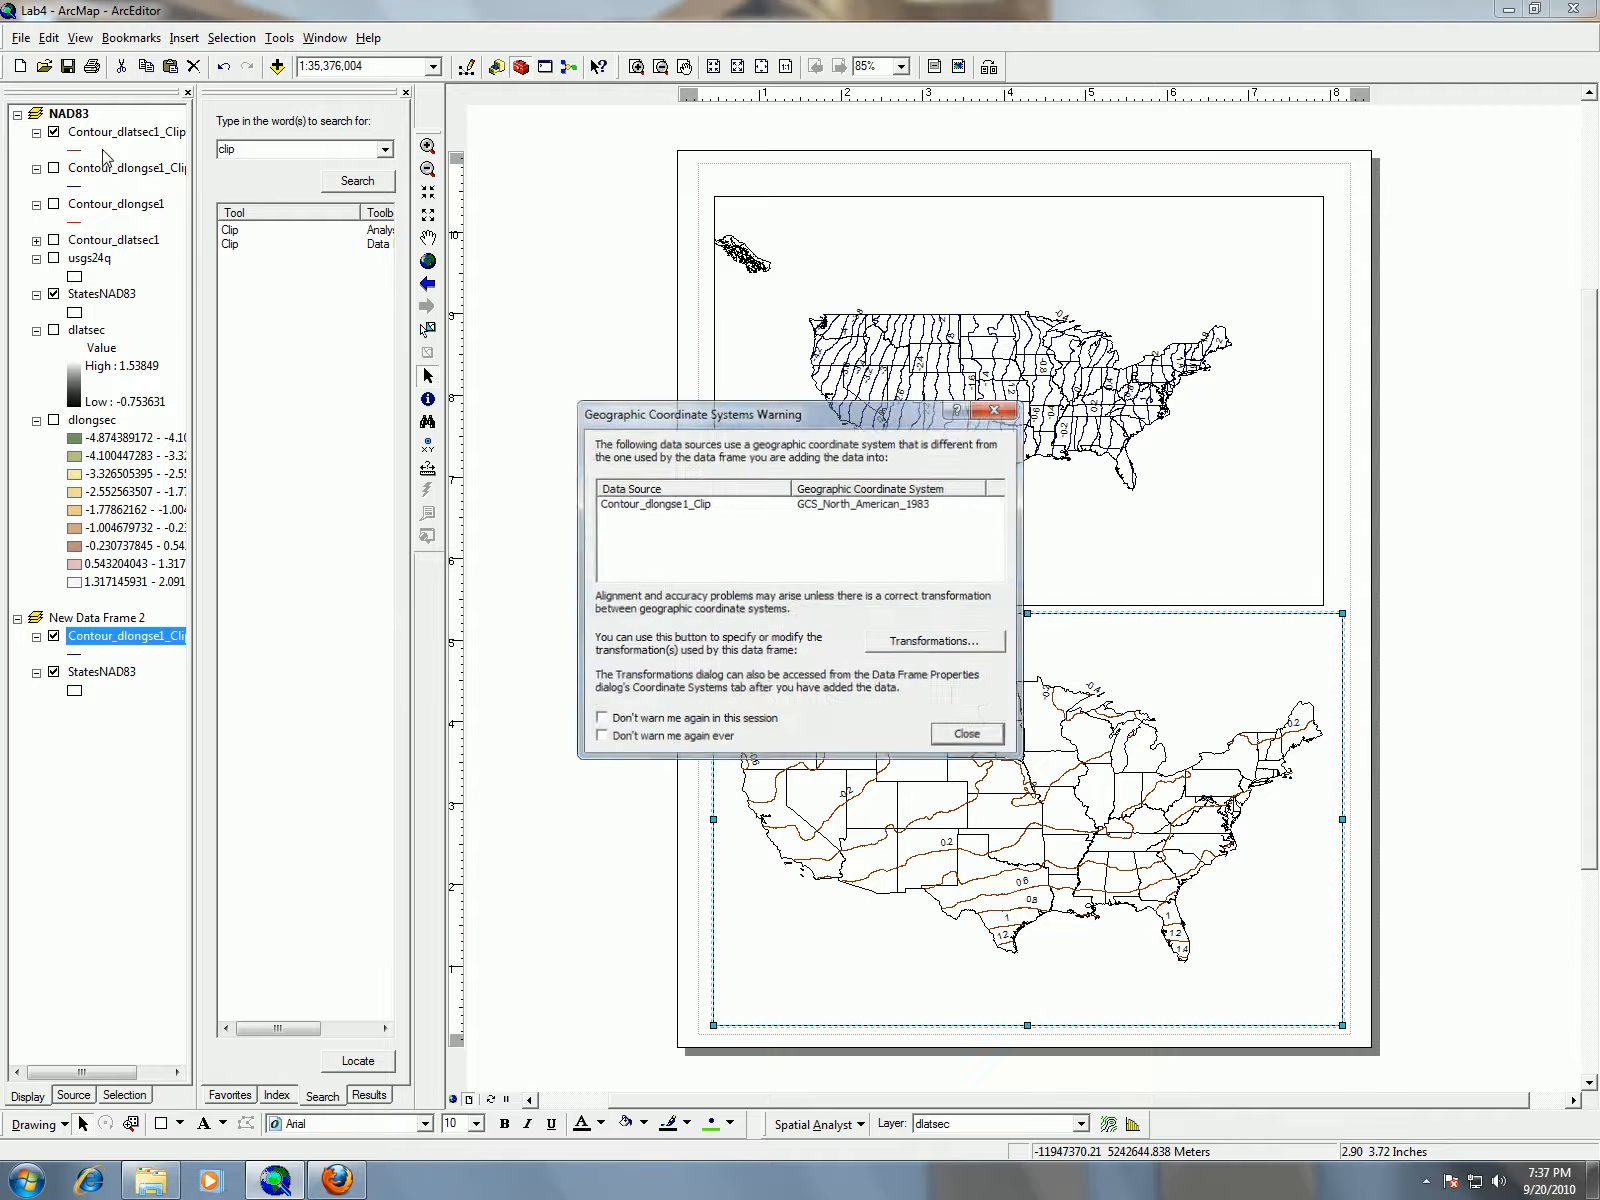
{"action": "left_click", "coordinate": [994, 737]}
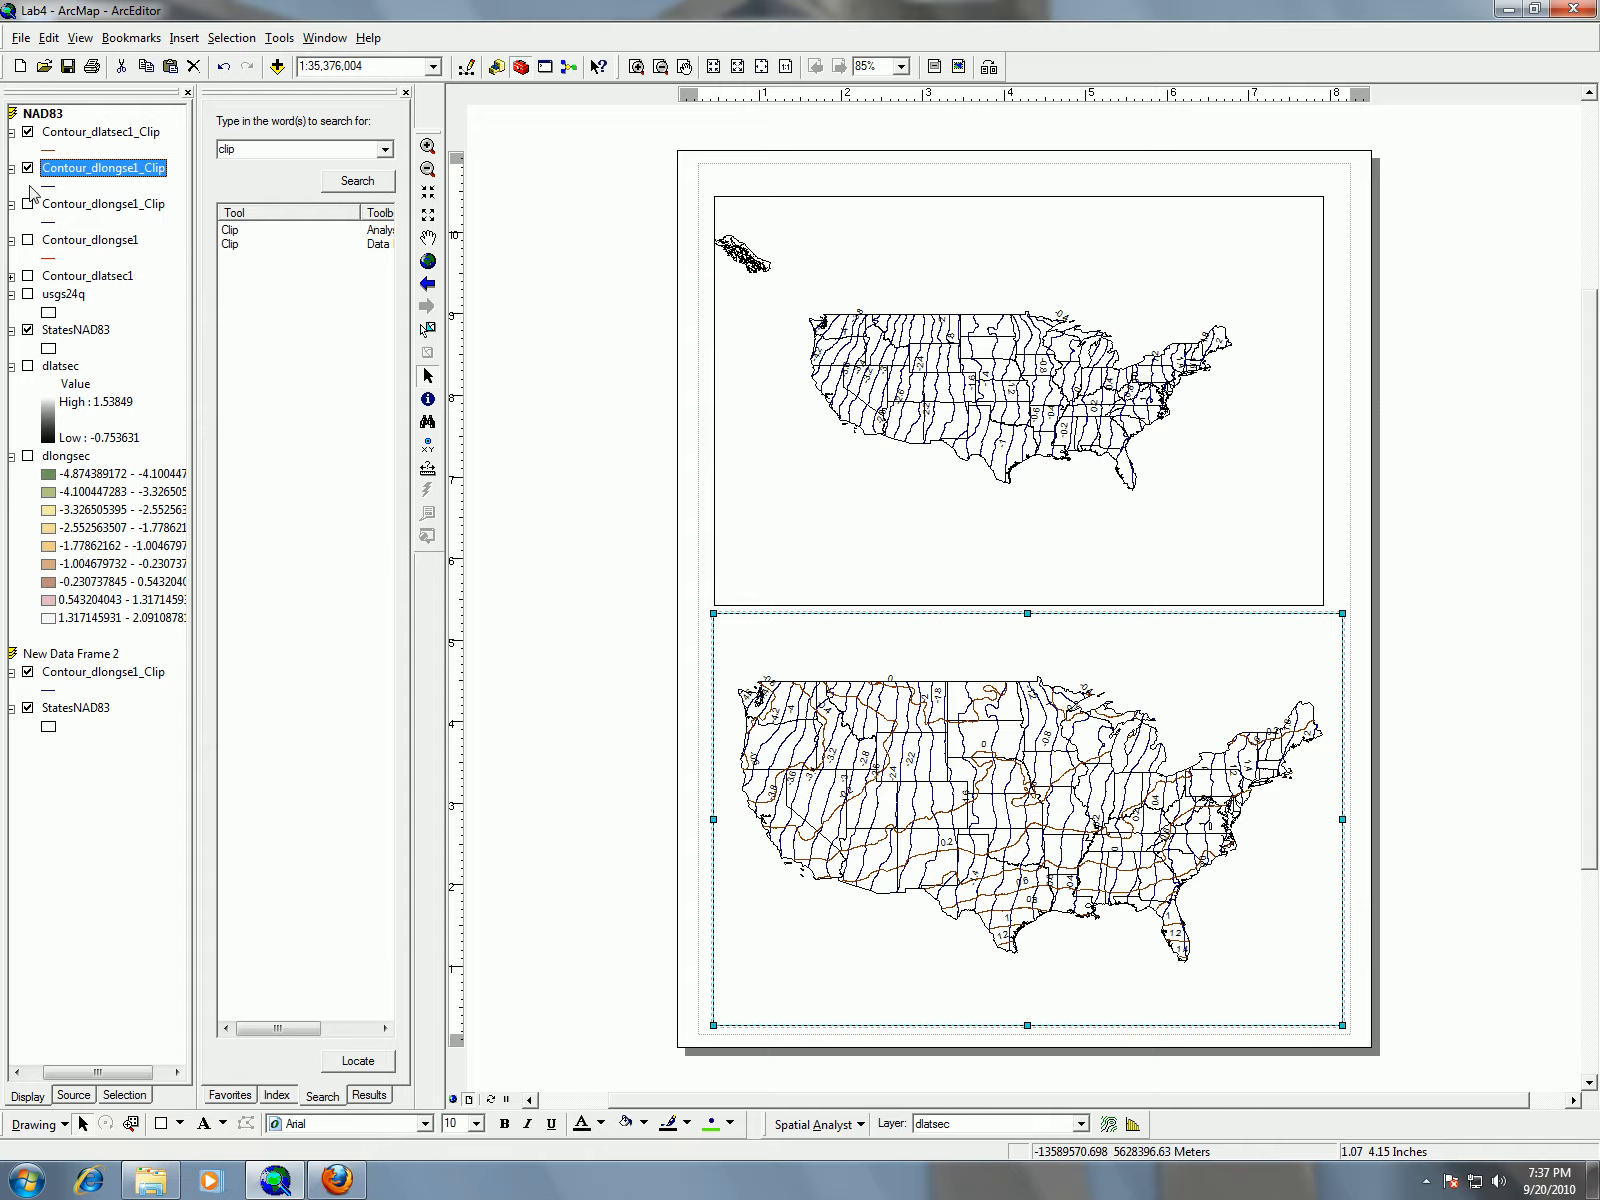
{"action": "left_click", "coordinate": [1075, 202]}
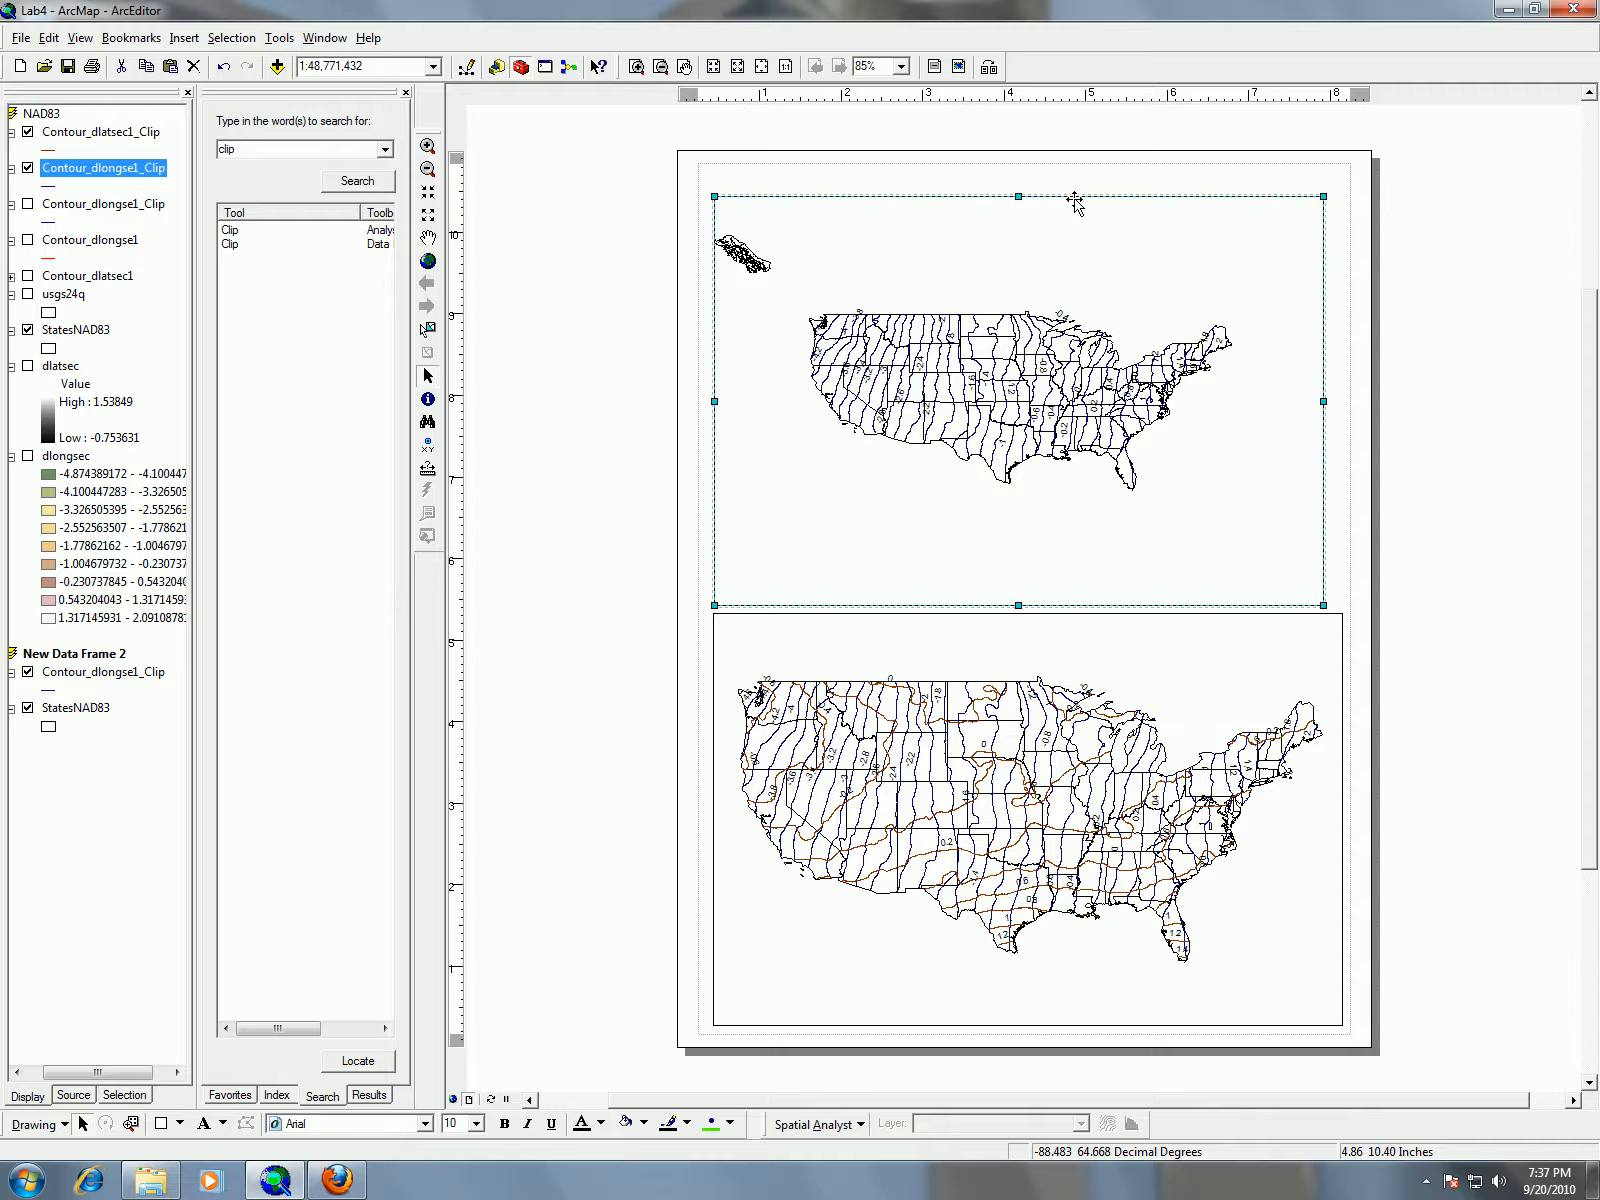
{"action": "key", "text": "Delete"}
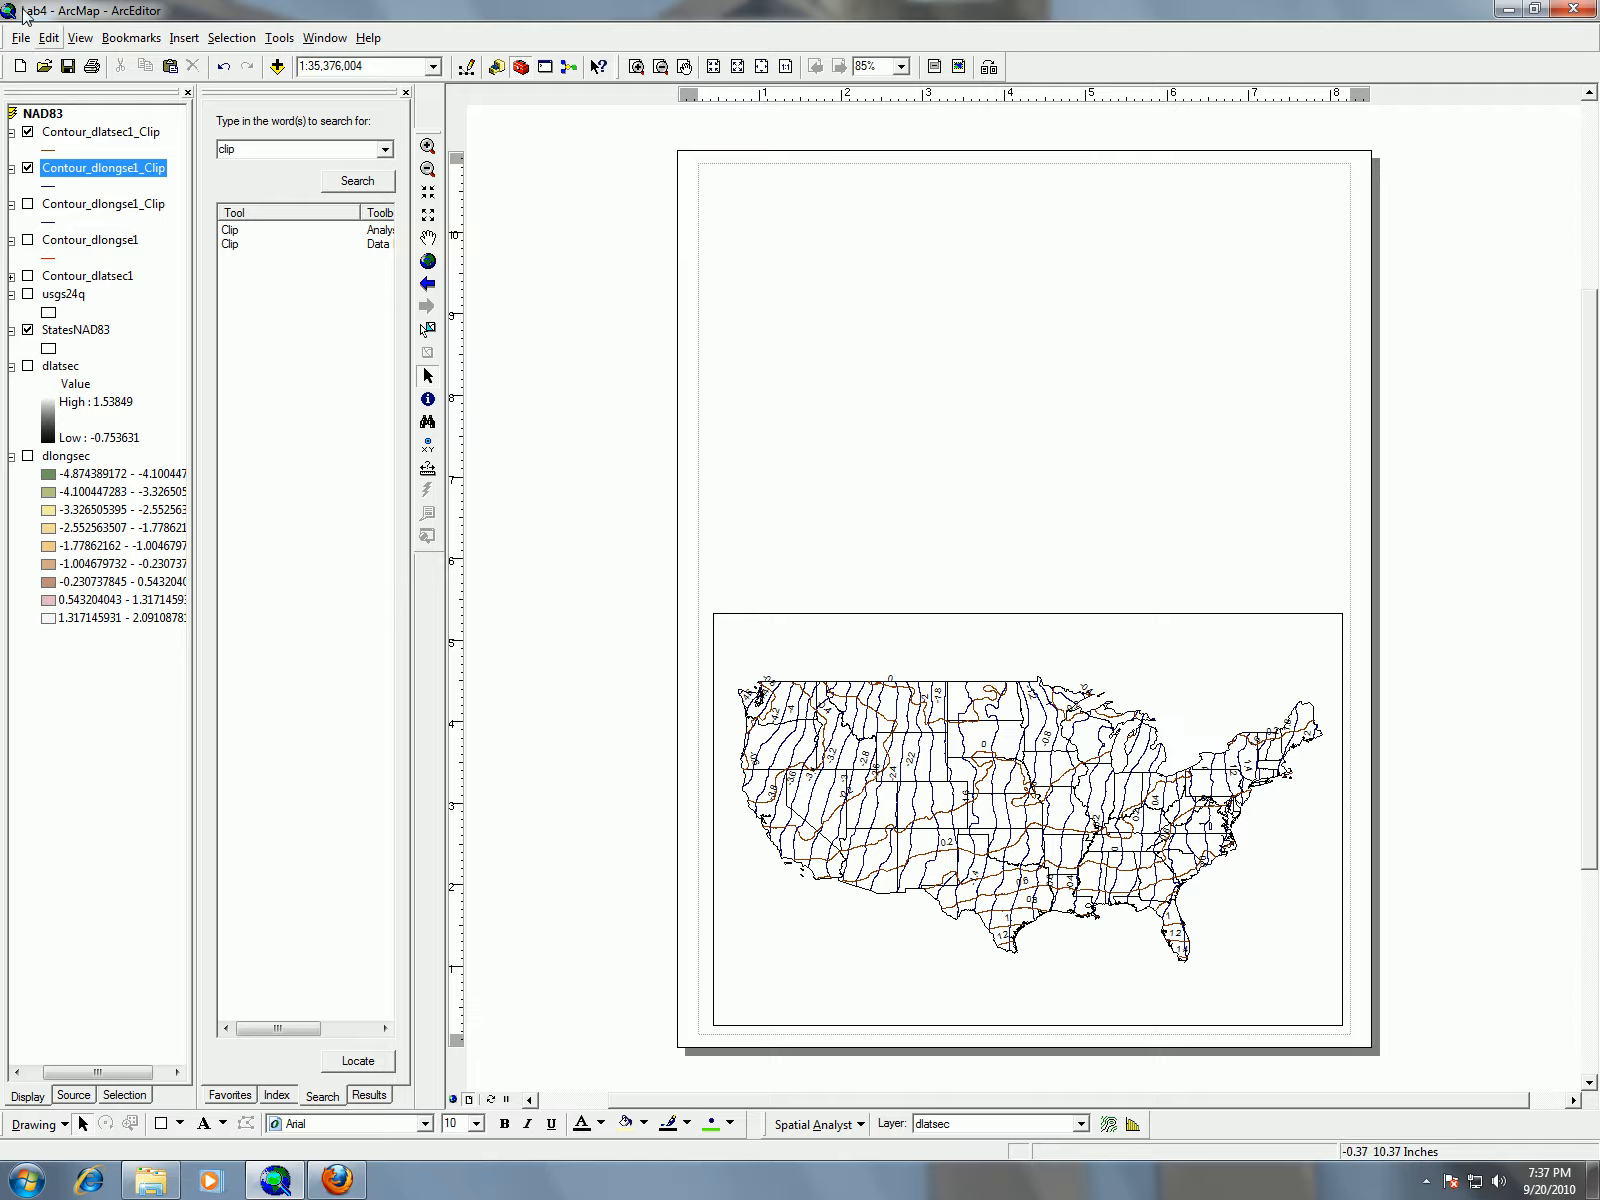
Set the page orientation to Landscape and enlarge the NAD83 frame to fill the page, about 10.2 by 8 inches
{"action": "left_click", "coordinate": [19, 39]}
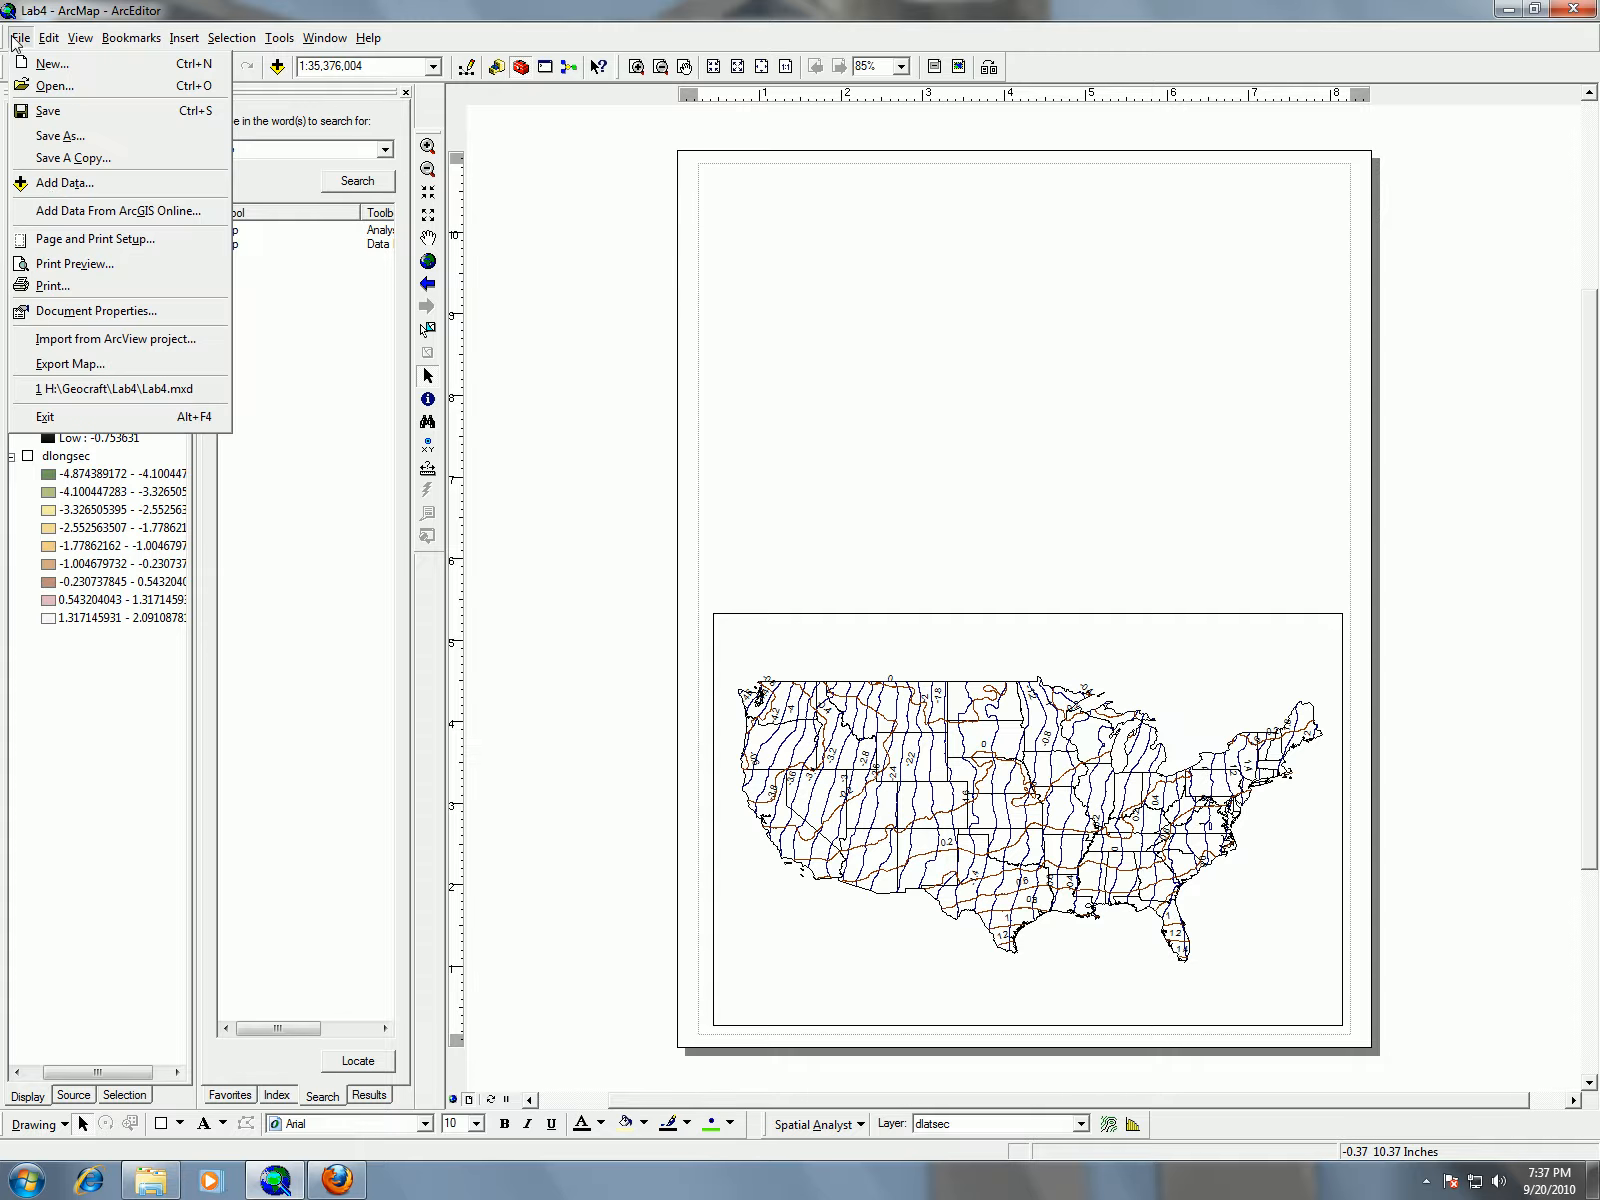
{"action": "left_click", "coordinate": [73, 243]}
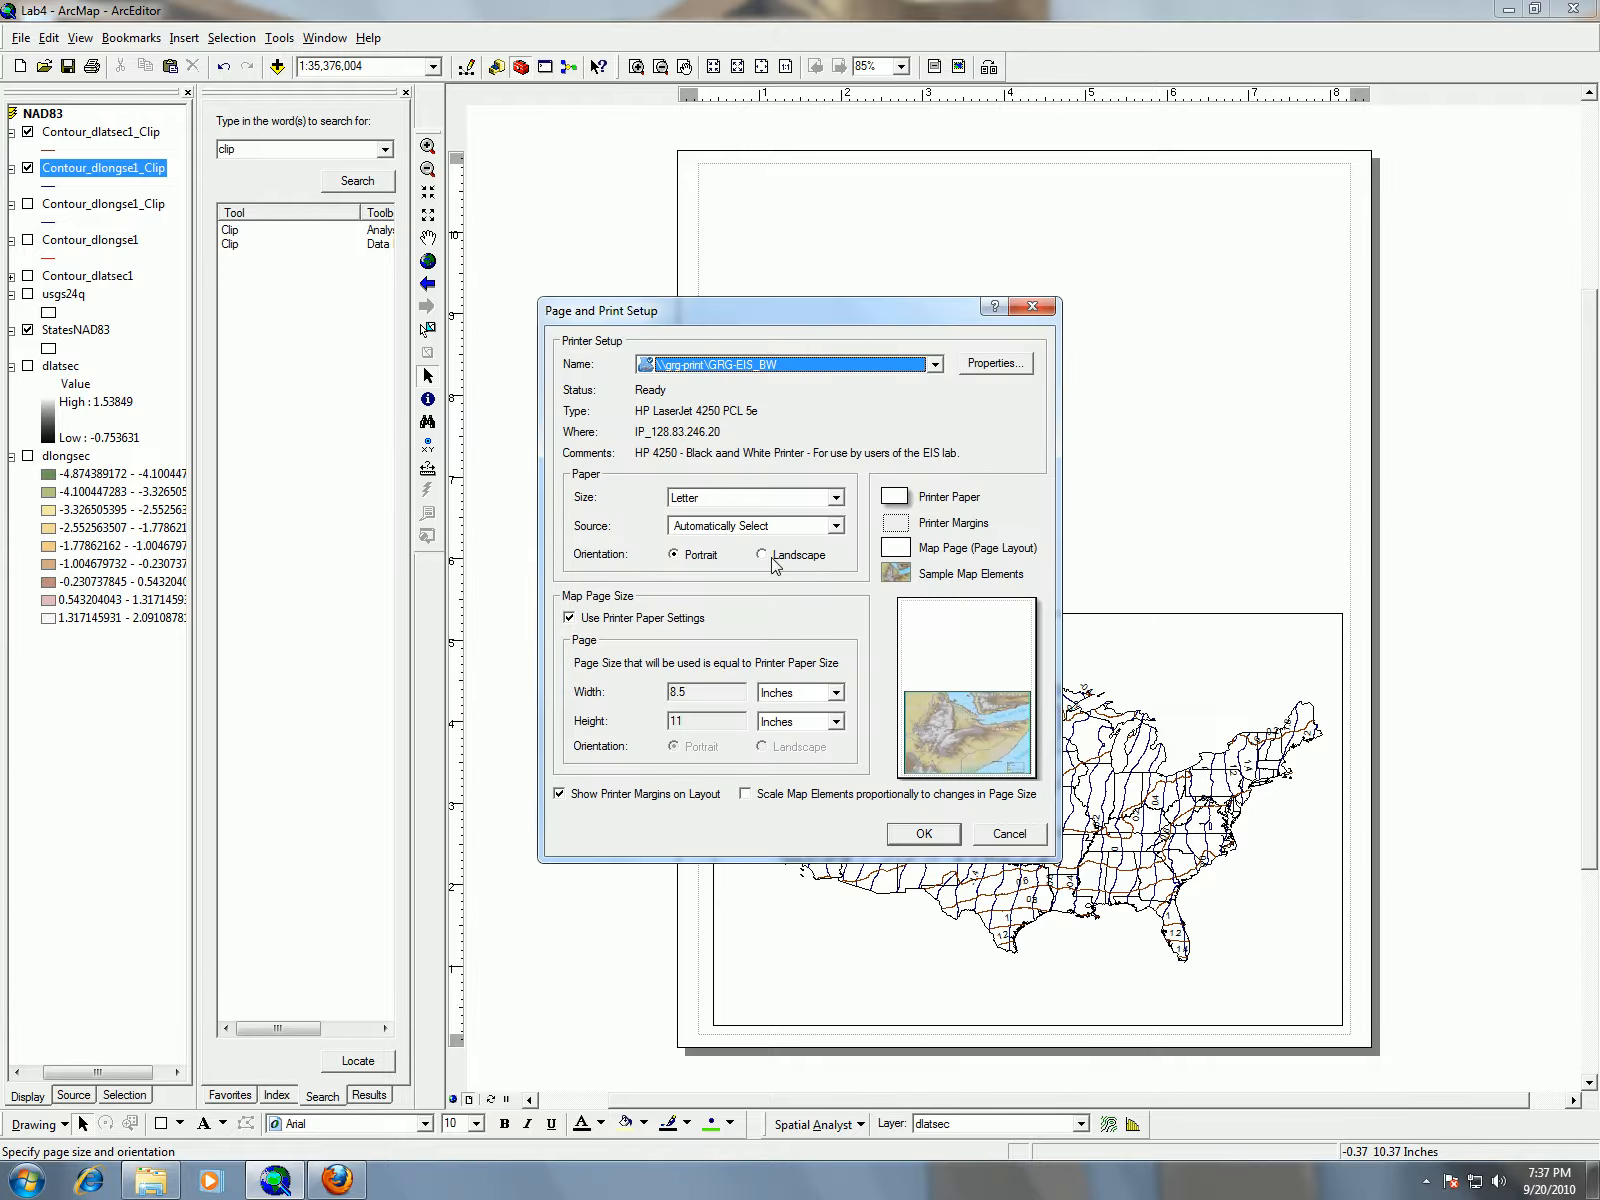
{"action": "left_click", "coordinate": [765, 555]}
{"action": "left_click", "coordinate": [954, 838]}
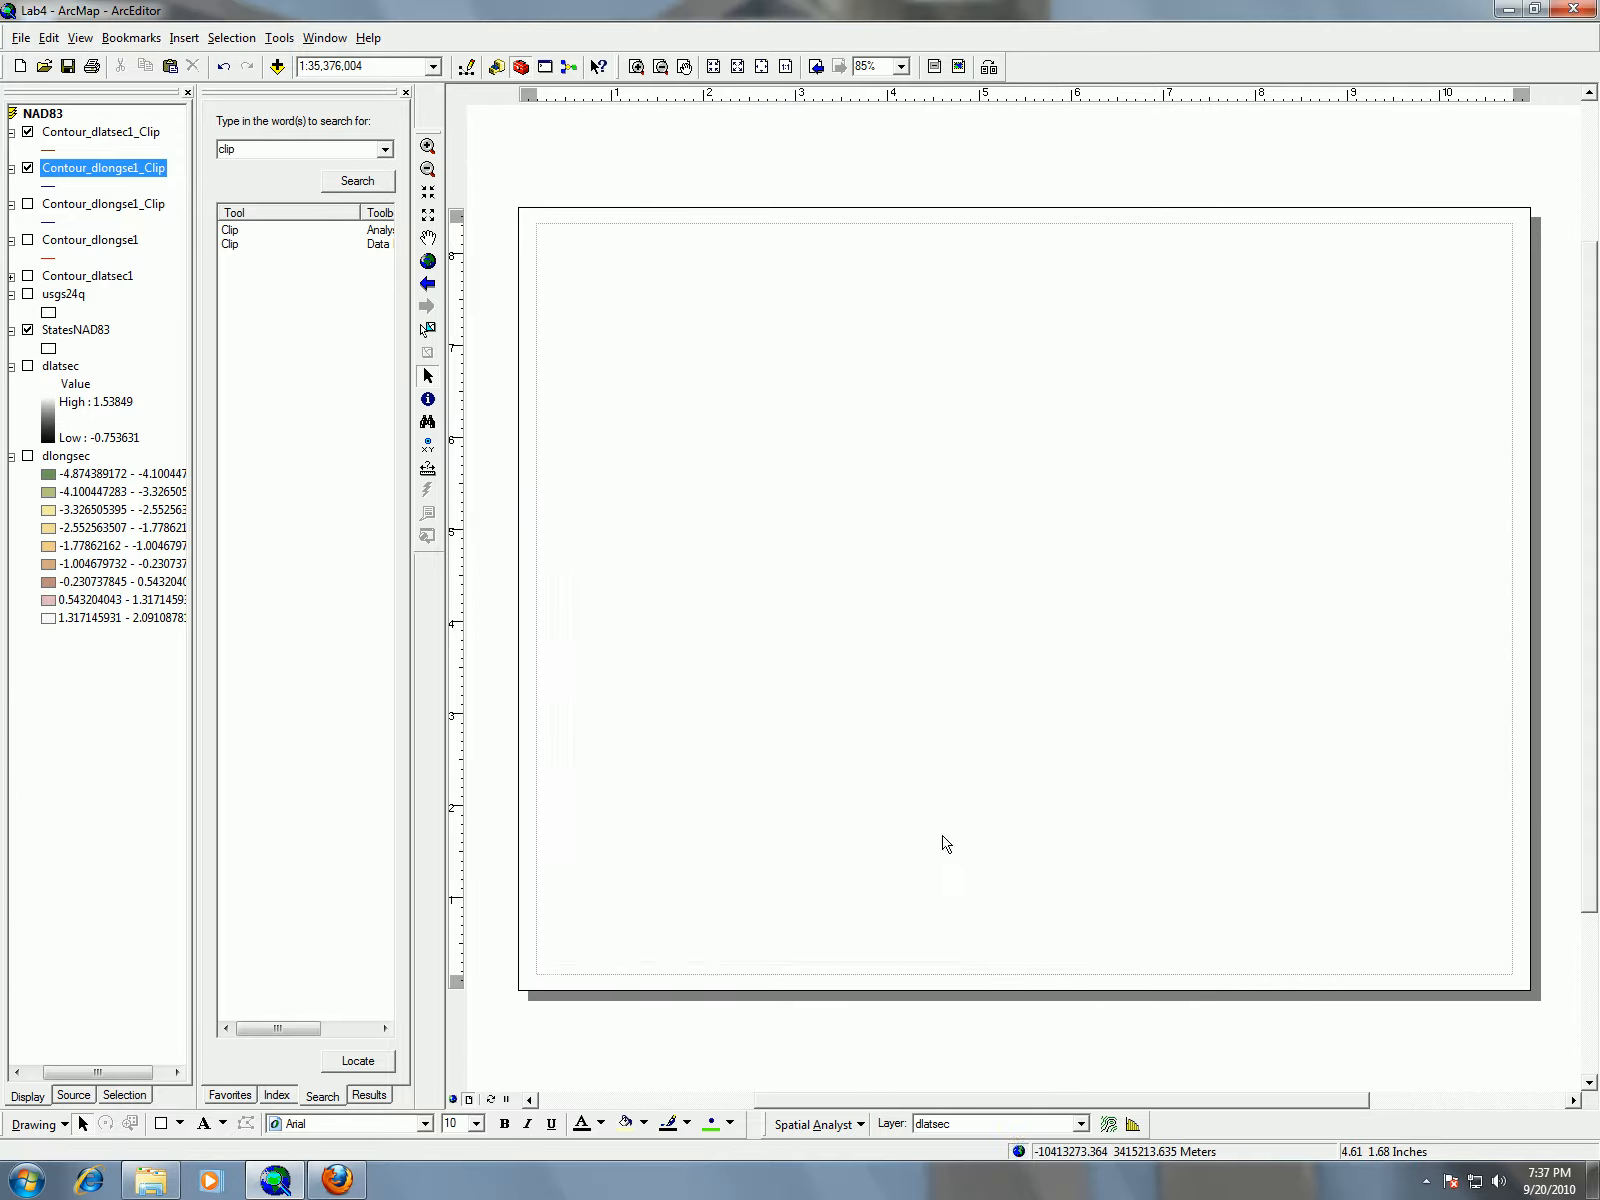
{"action": "left_click_drag", "start_coordinate": [1268, 500], "coordinate": [1494, 233]}
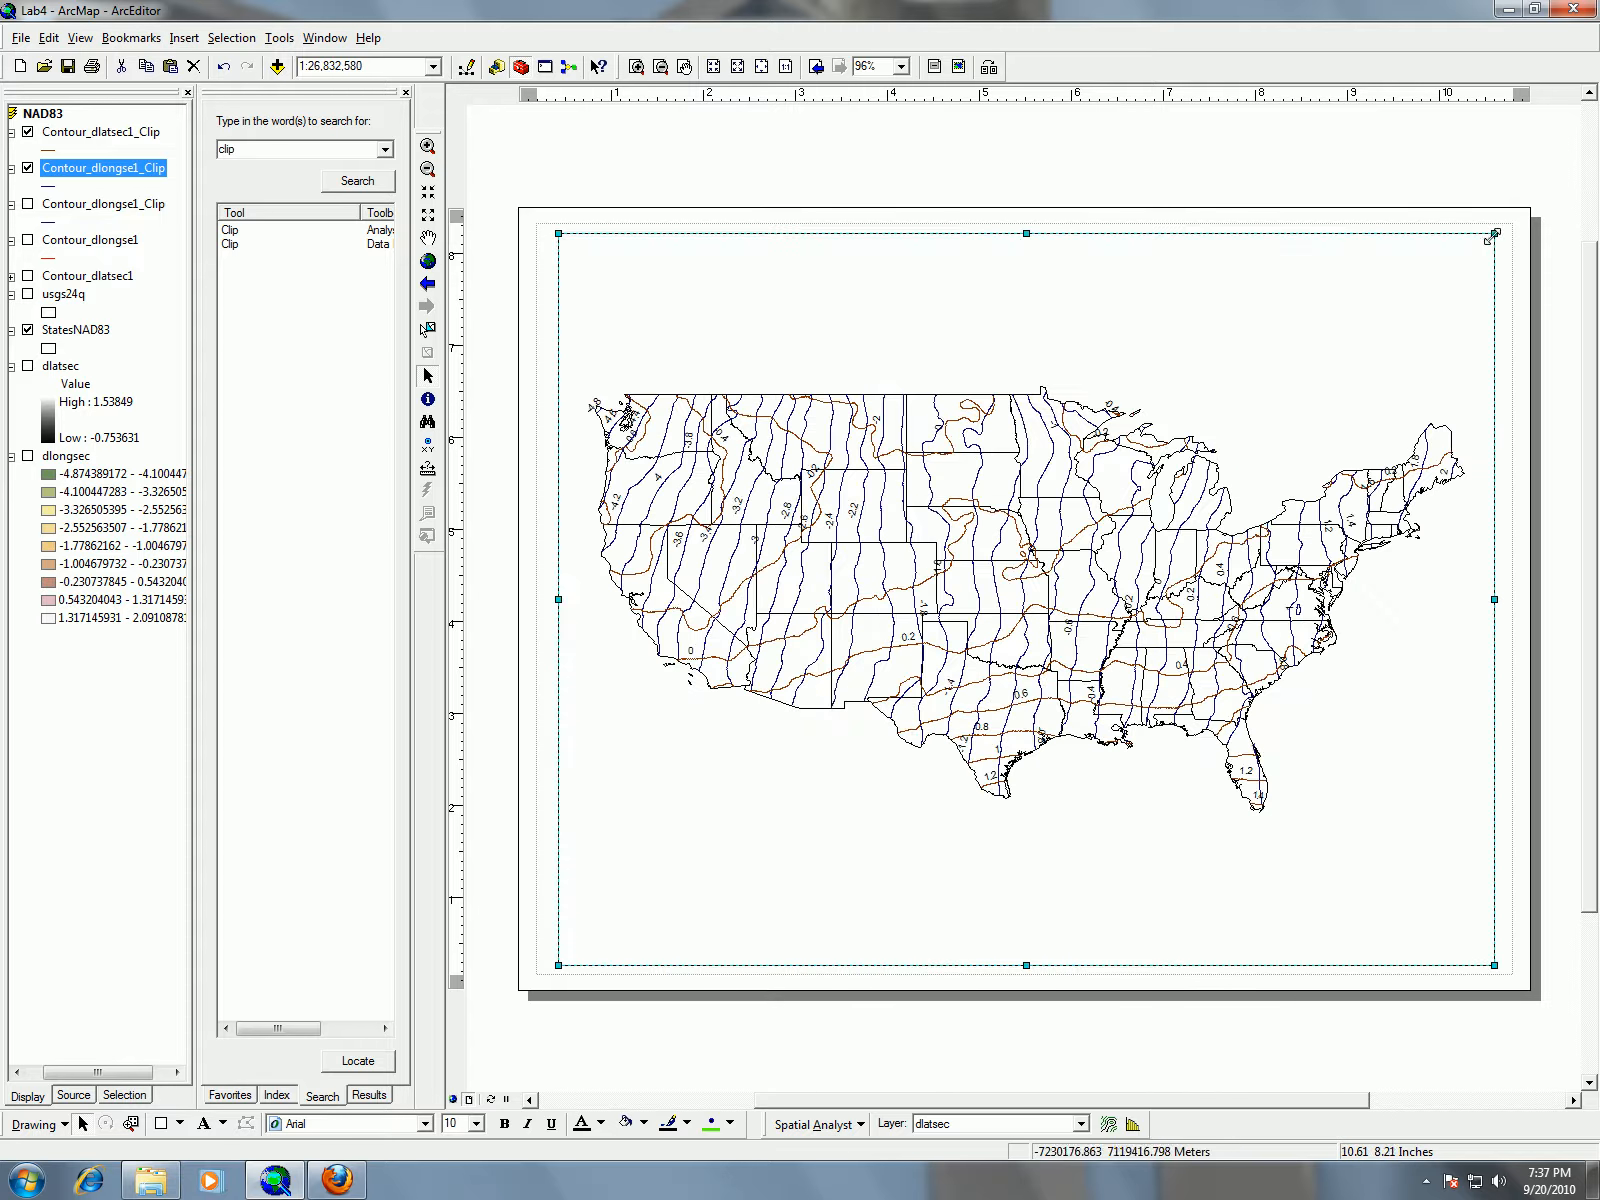
Open the downloaded NAD8327.ppt from Firefox, examine the reference map of NAD83 minus NAD27 shifts, and return to ArcMap
{"action": "left_click", "coordinate": [335, 1180]}
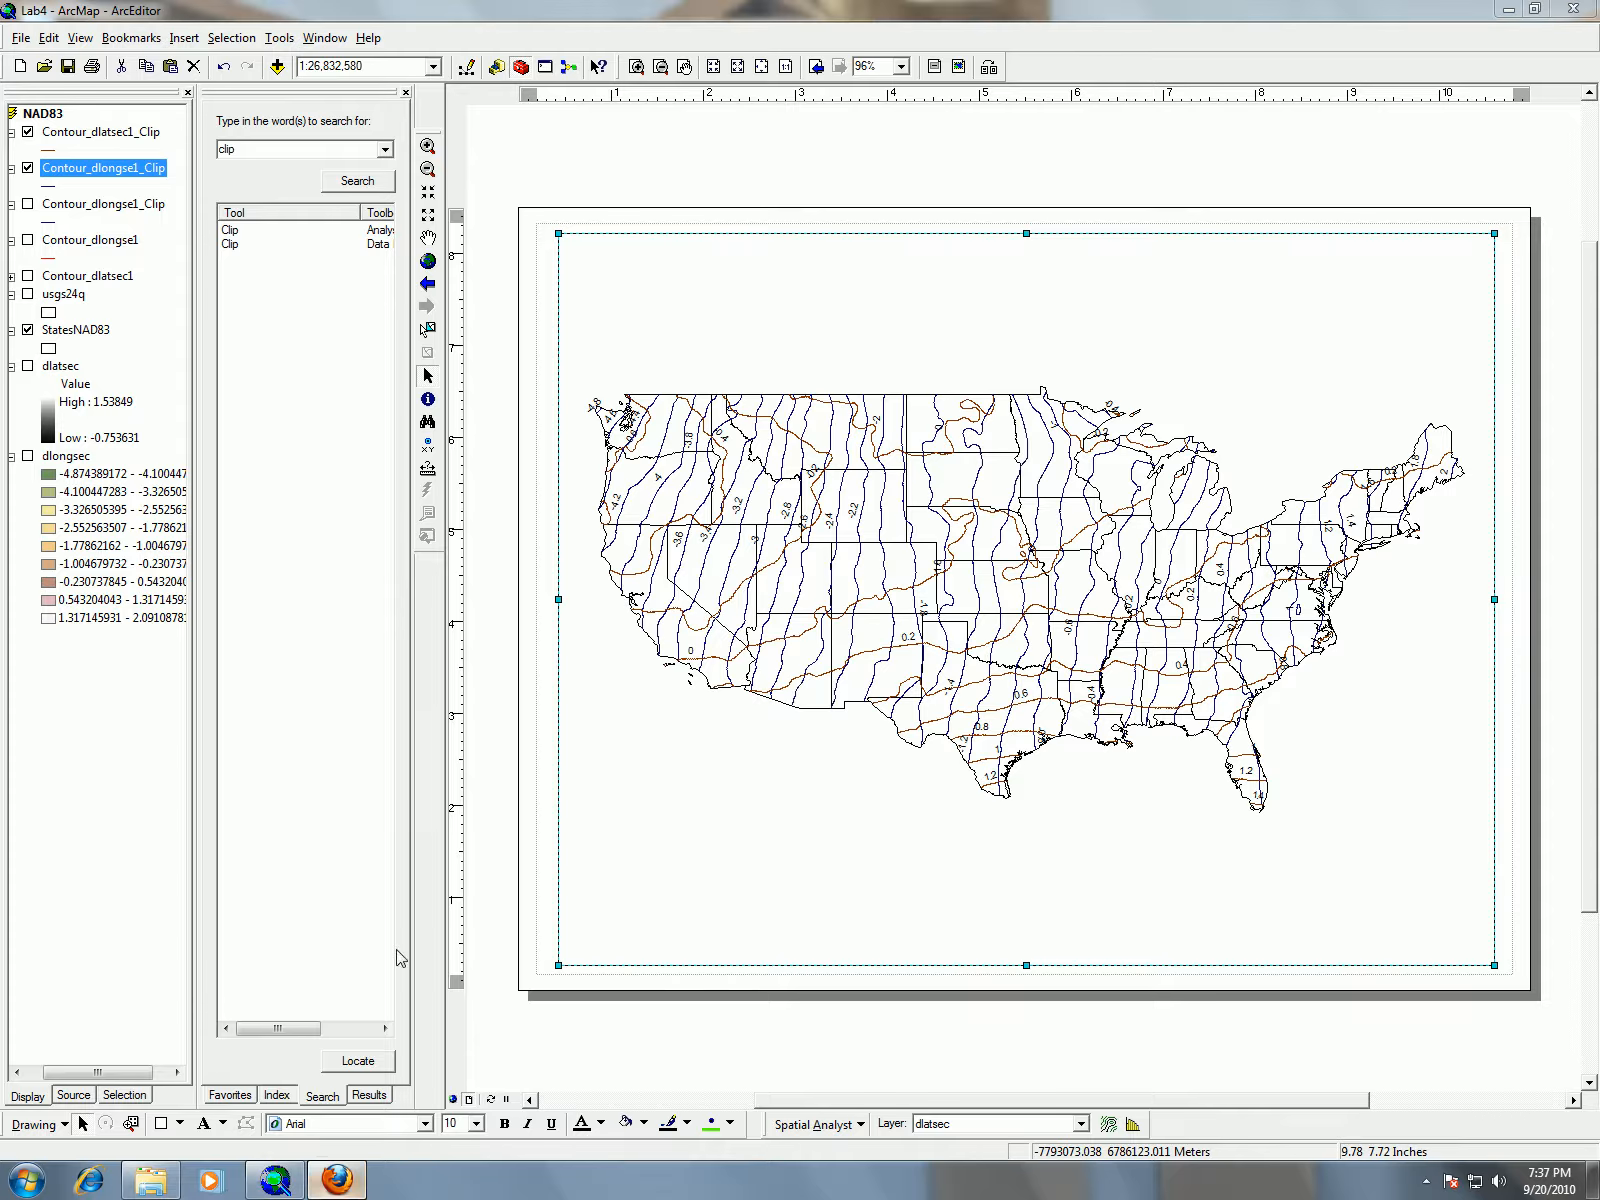
{"action": "left_click", "coordinate": [240, 32]}
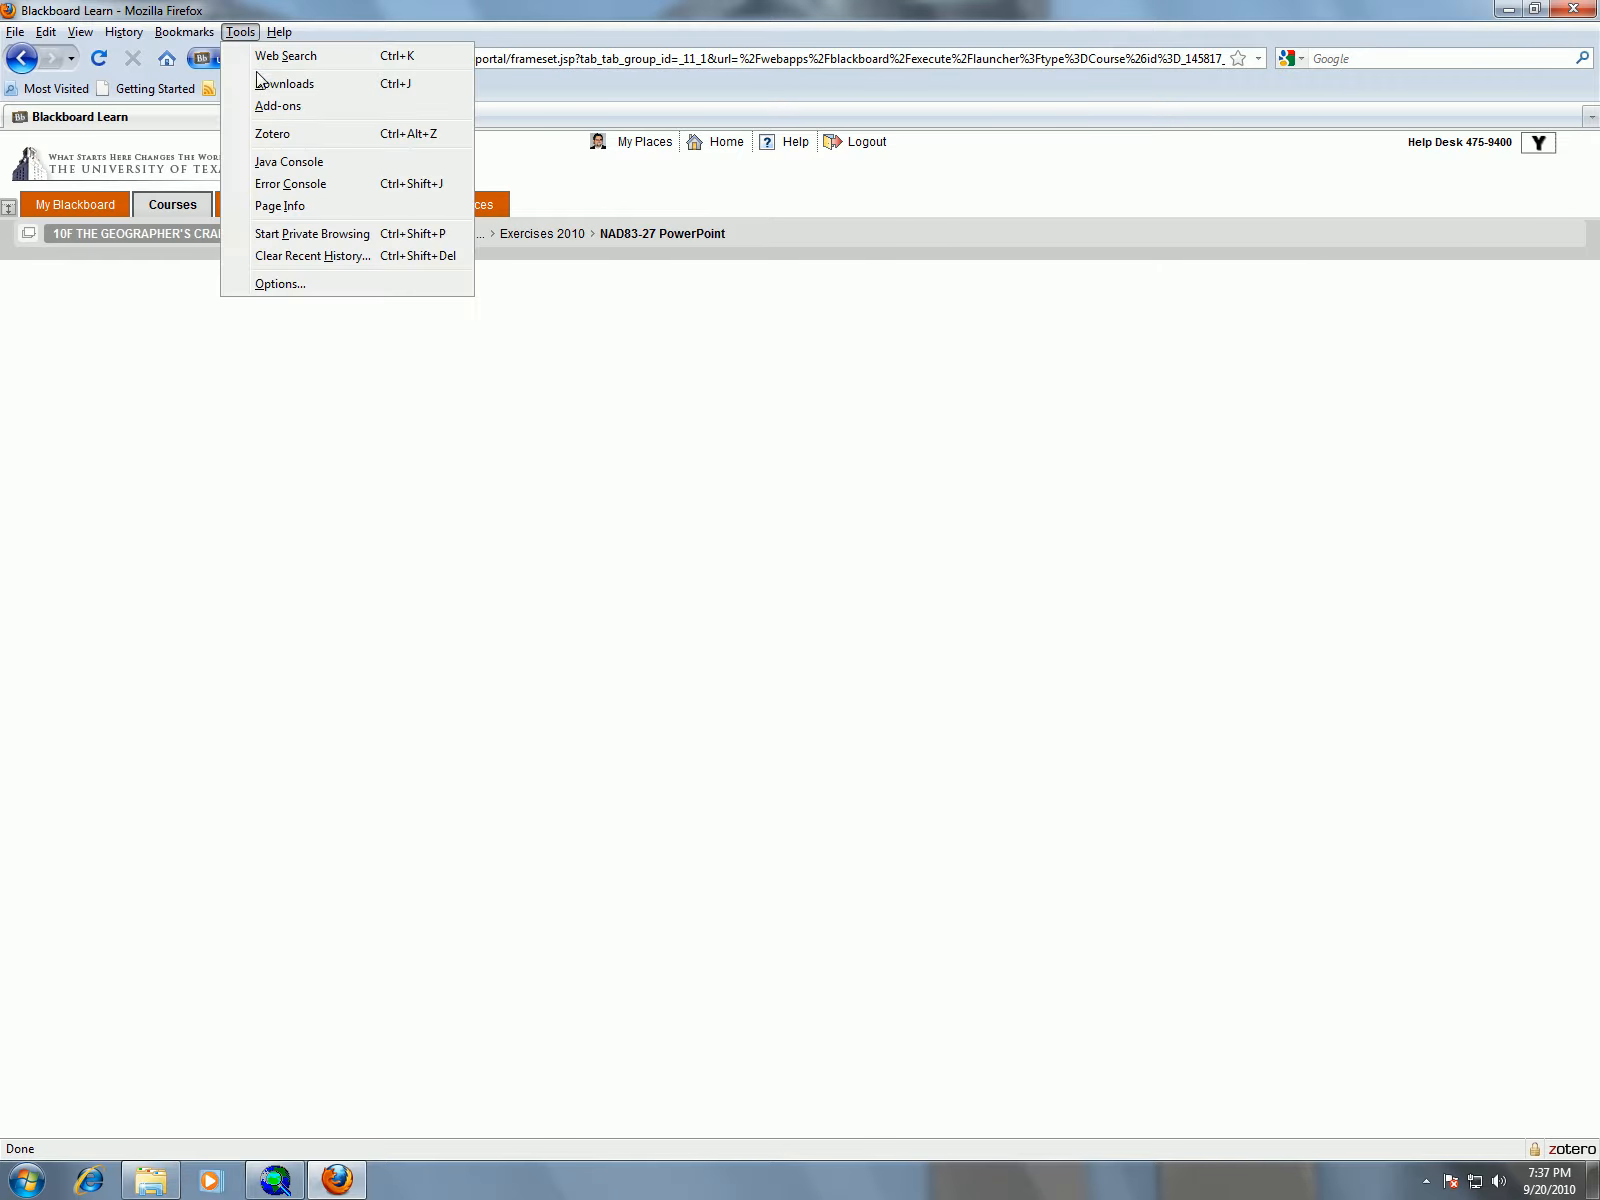
{"action": "left_click", "coordinate": [267, 86]}
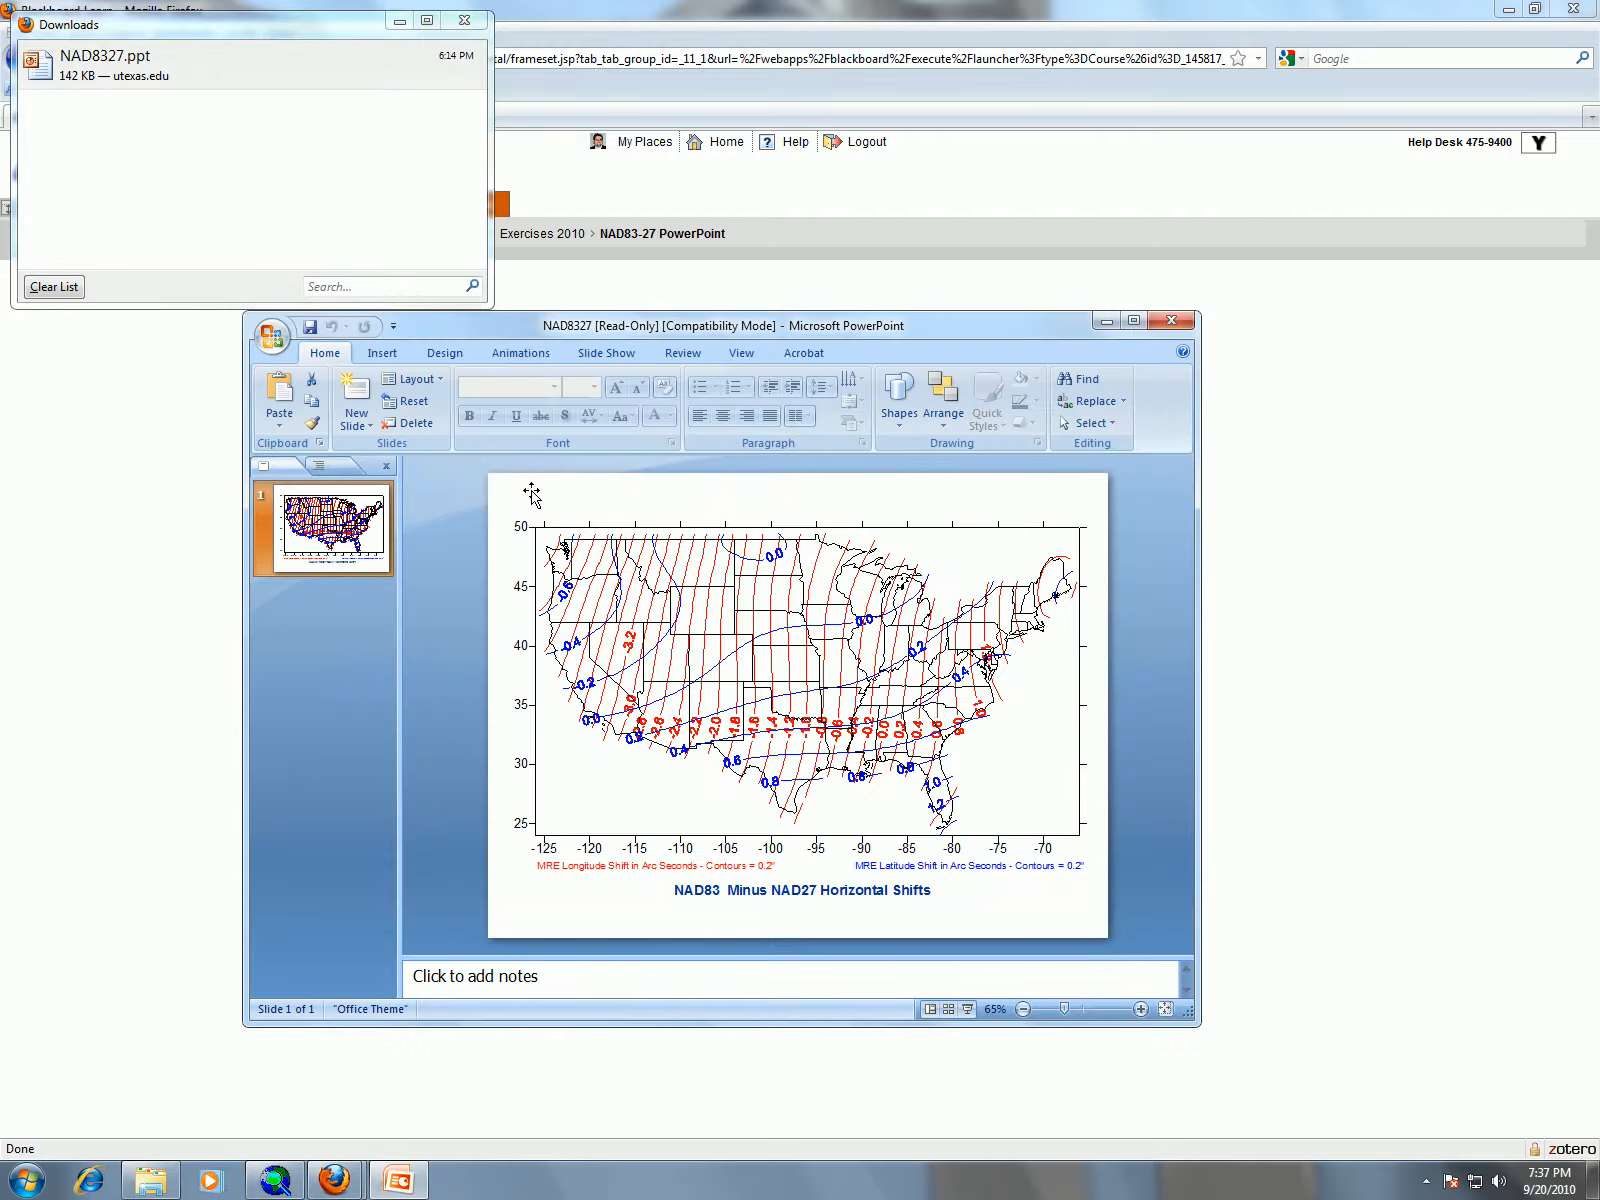
{"action": "left_click", "coordinate": [1105, 321]}
{"action": "left_click", "coordinate": [1268, 22]}
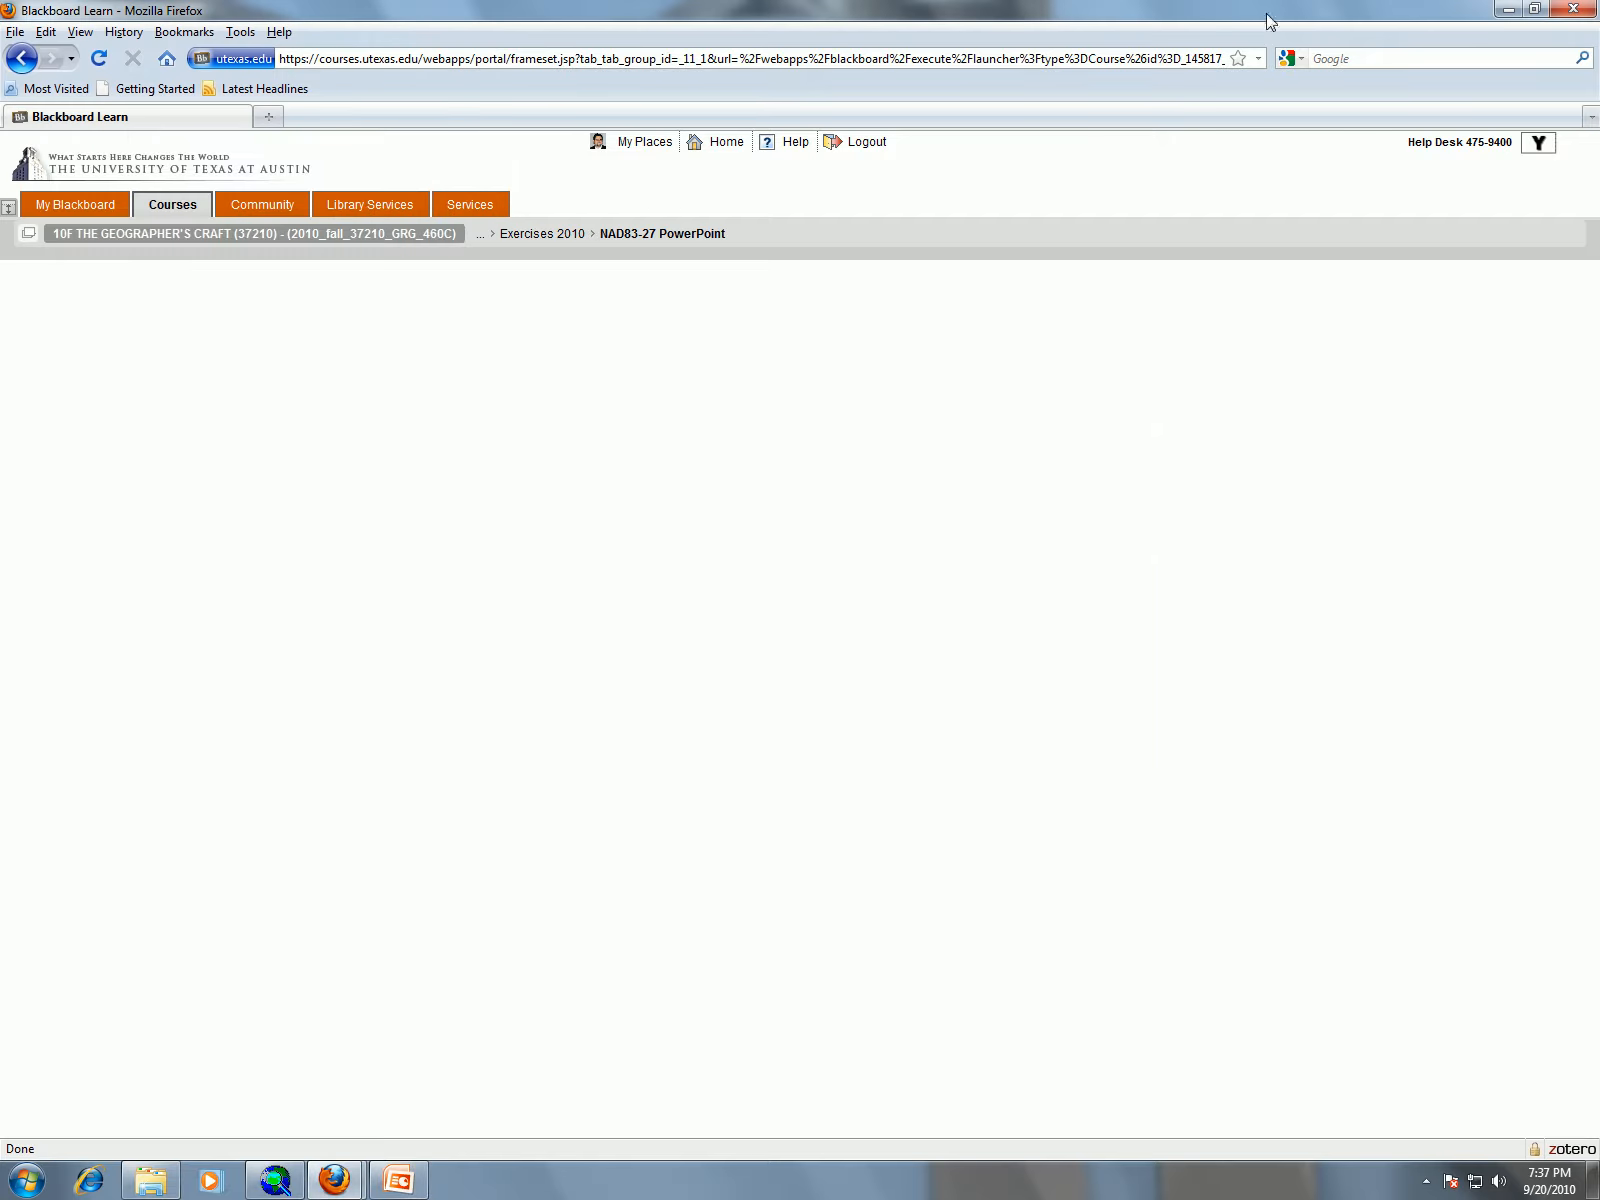
{"action": "left_click", "coordinate": [1508, 10]}
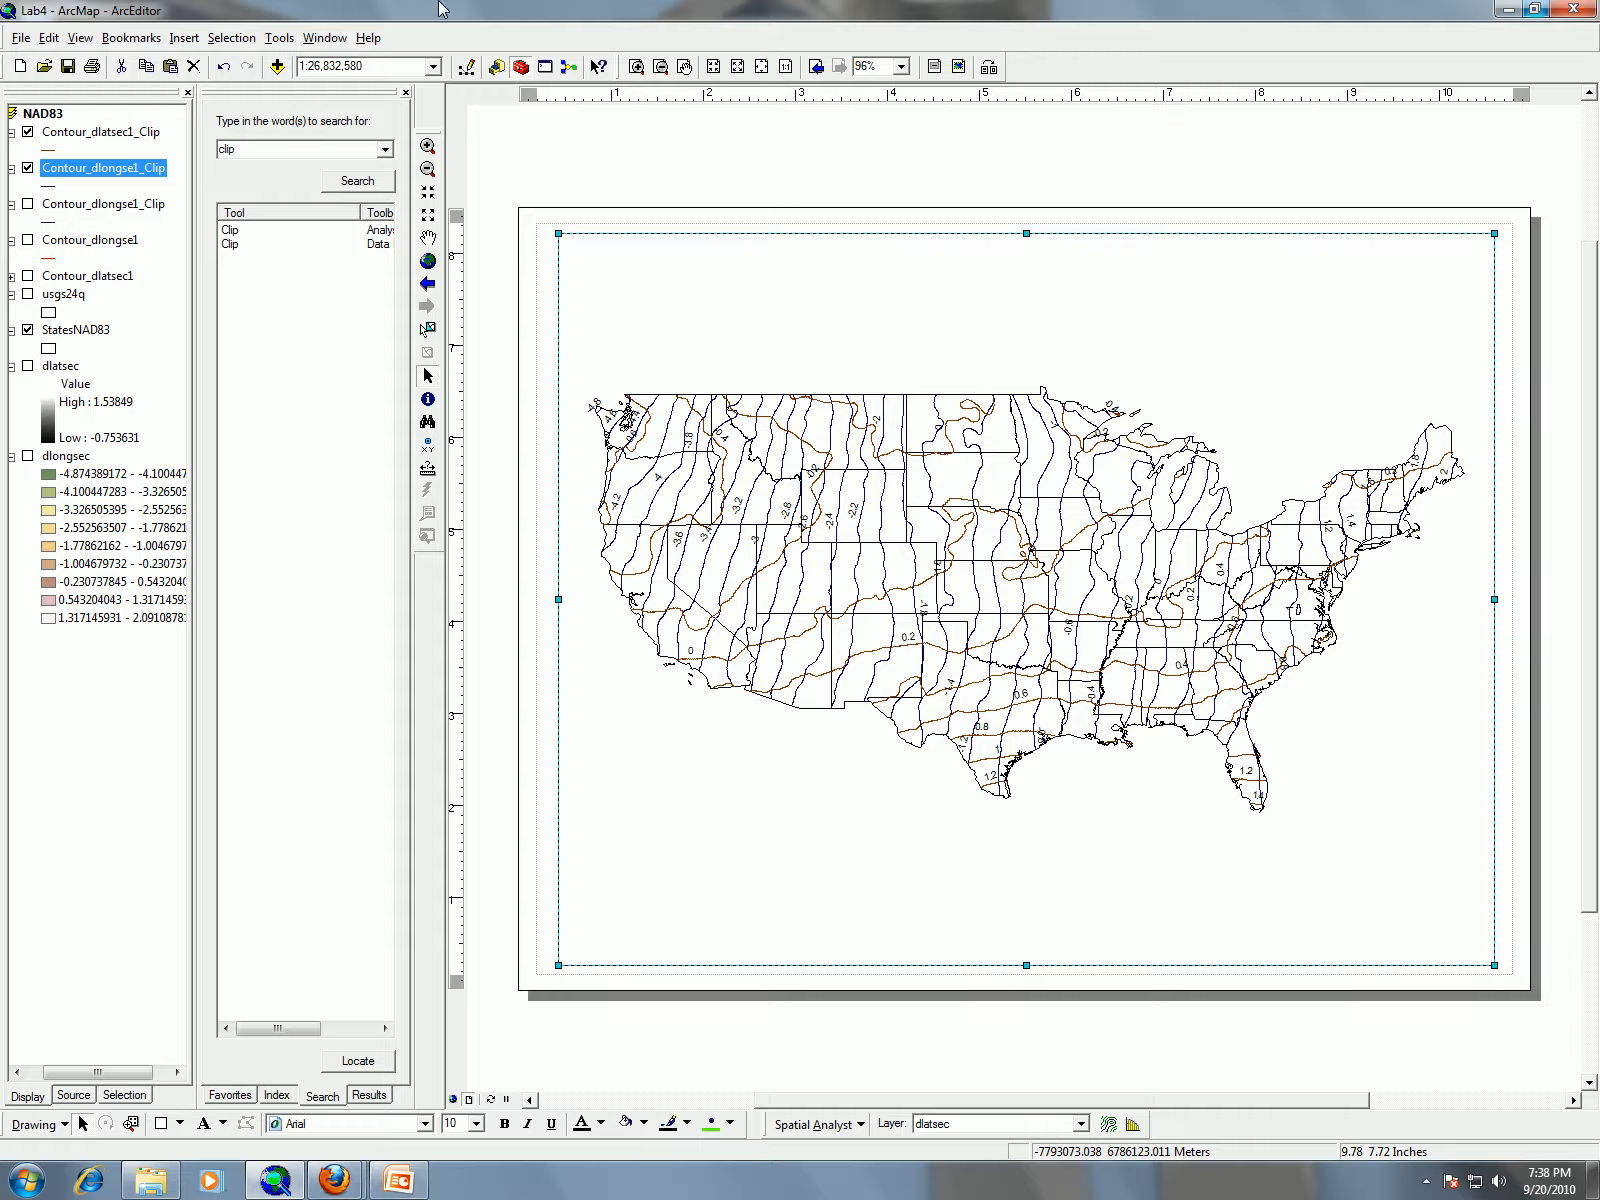
Add a labelled graticule to the NAD83 data frame with 10-degree parallels and meridians, a simple border and fixed-grid storage
{"action": "left_click", "coordinate": [80, 37]}
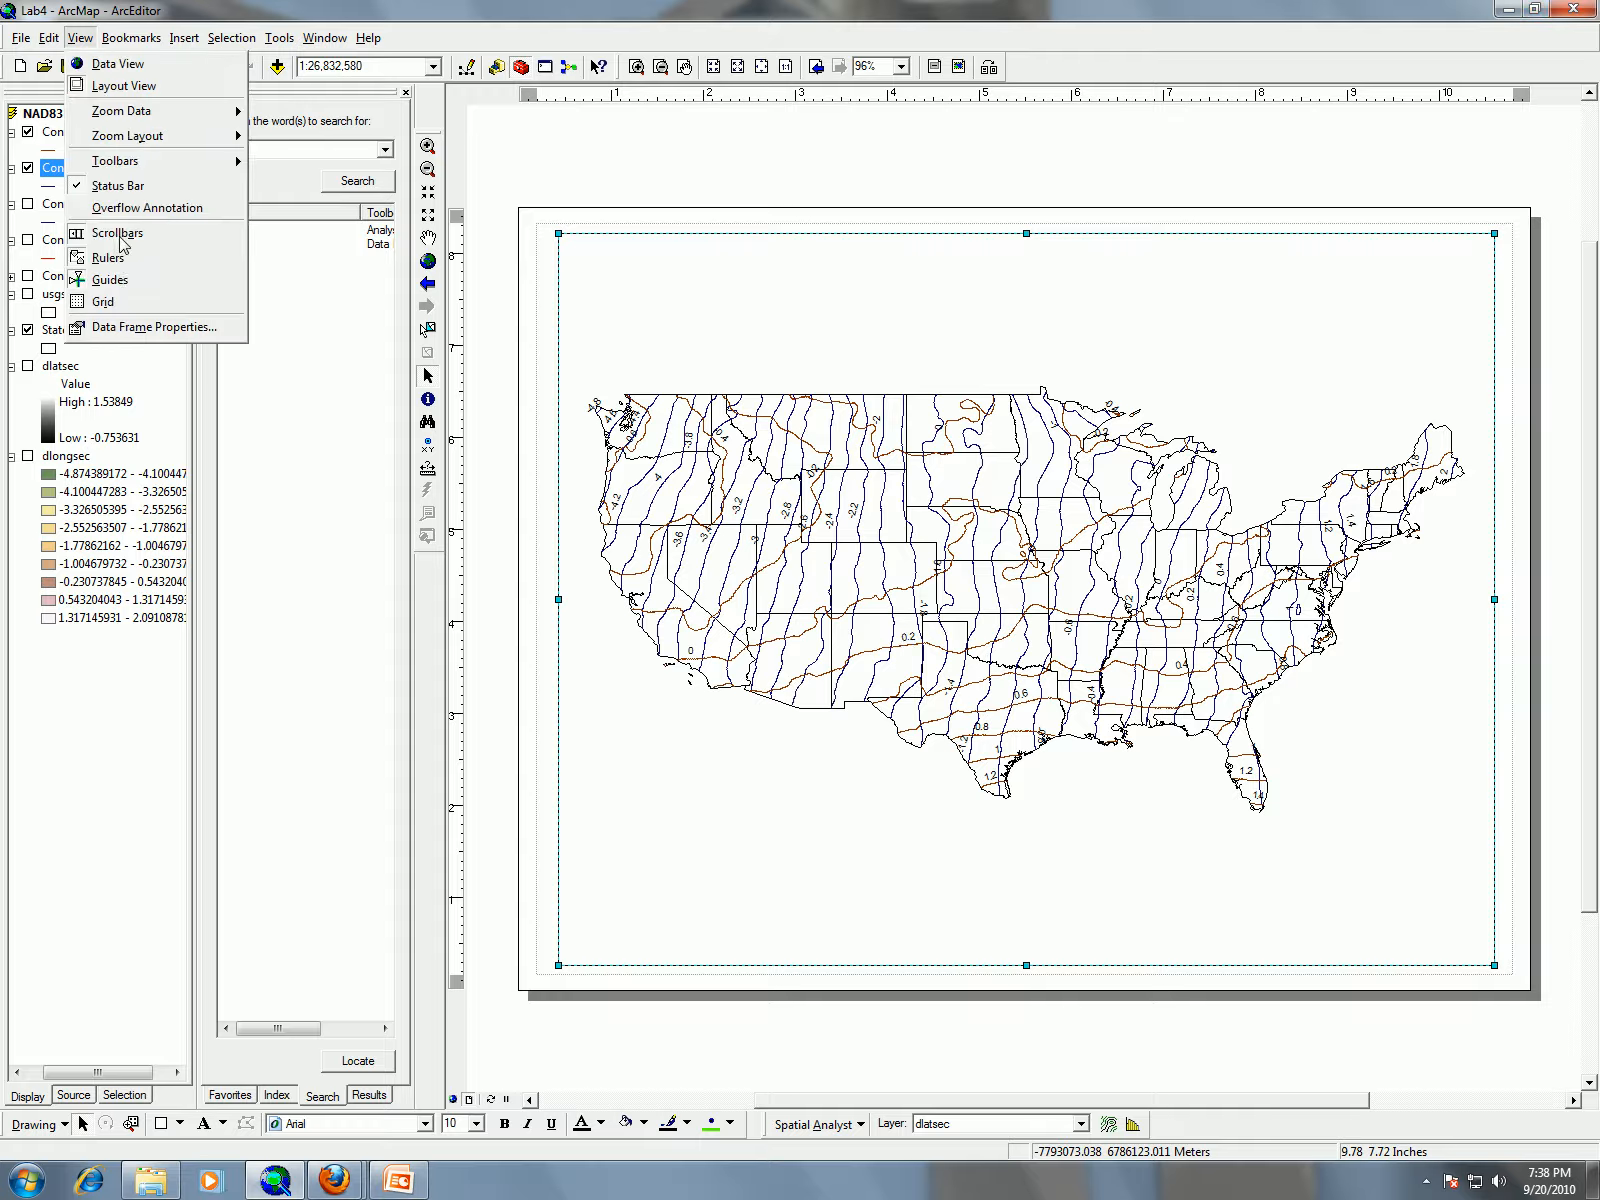
{"action": "left_click", "coordinate": [130, 338]}
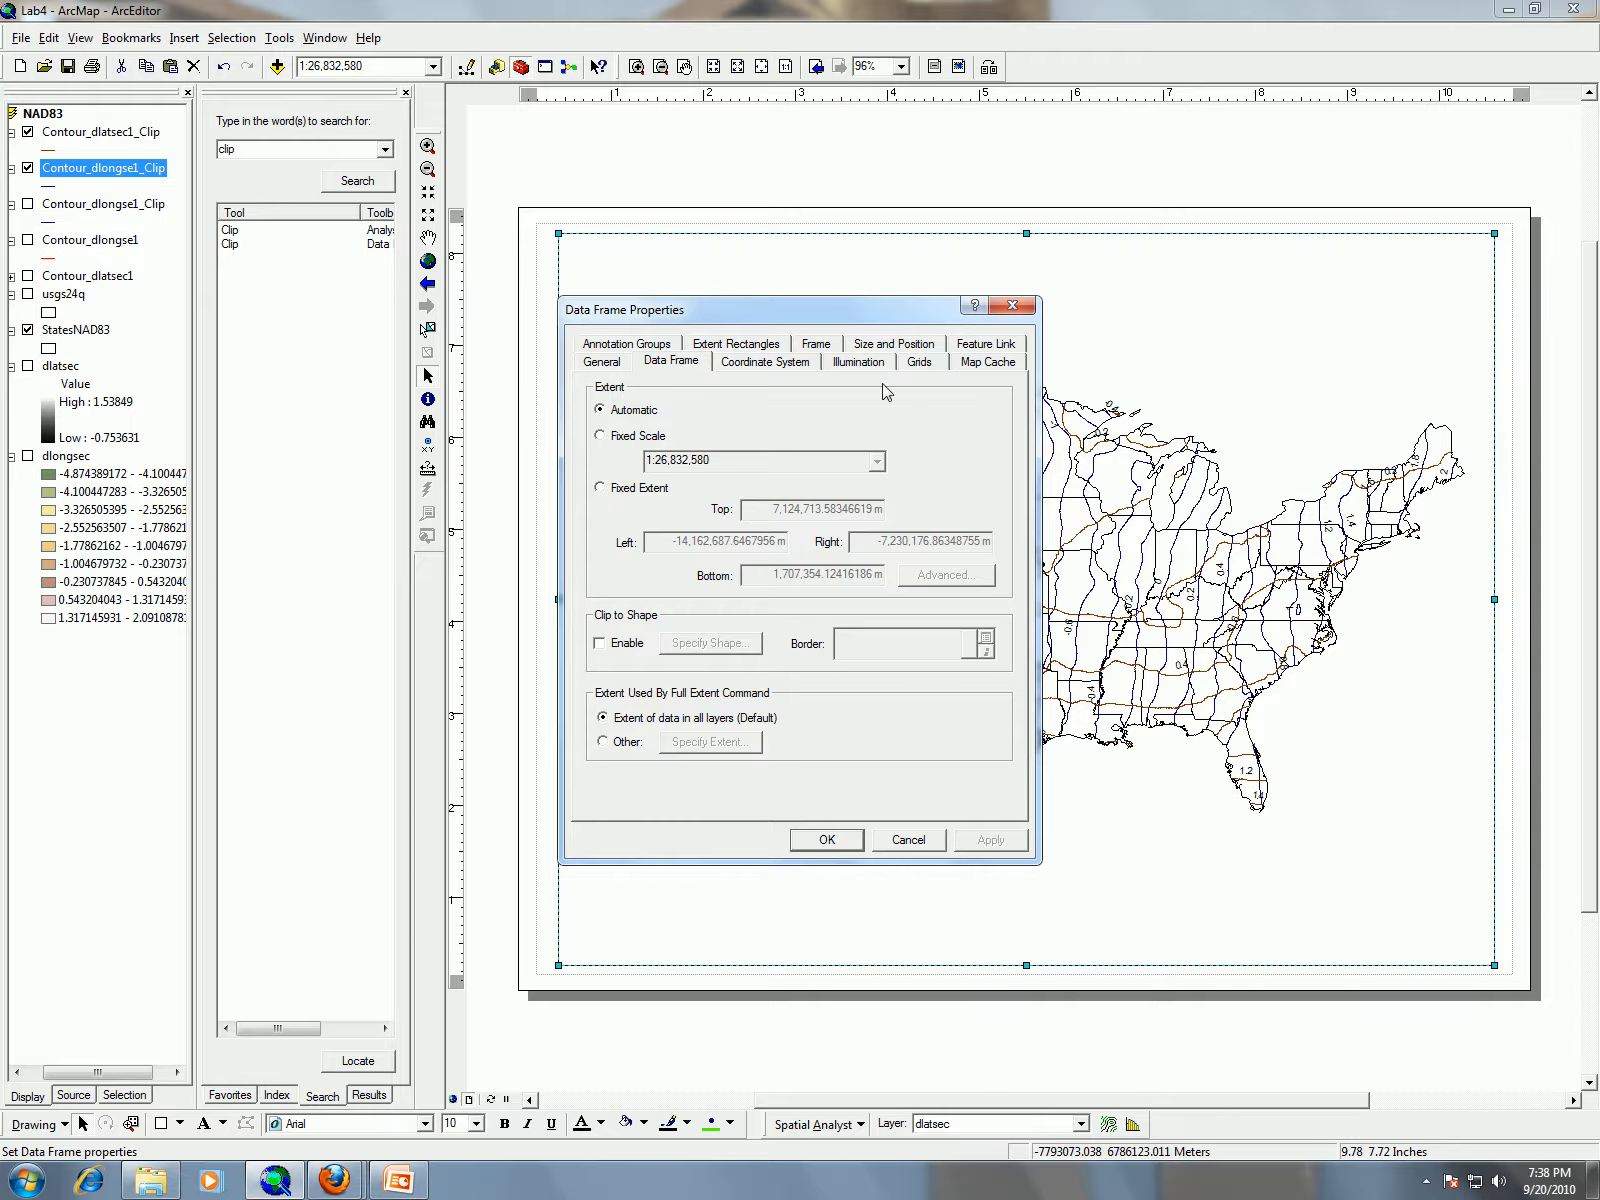
{"action": "left_click", "coordinate": [928, 364]}
{"action": "left_click", "coordinate": [932, 424]}
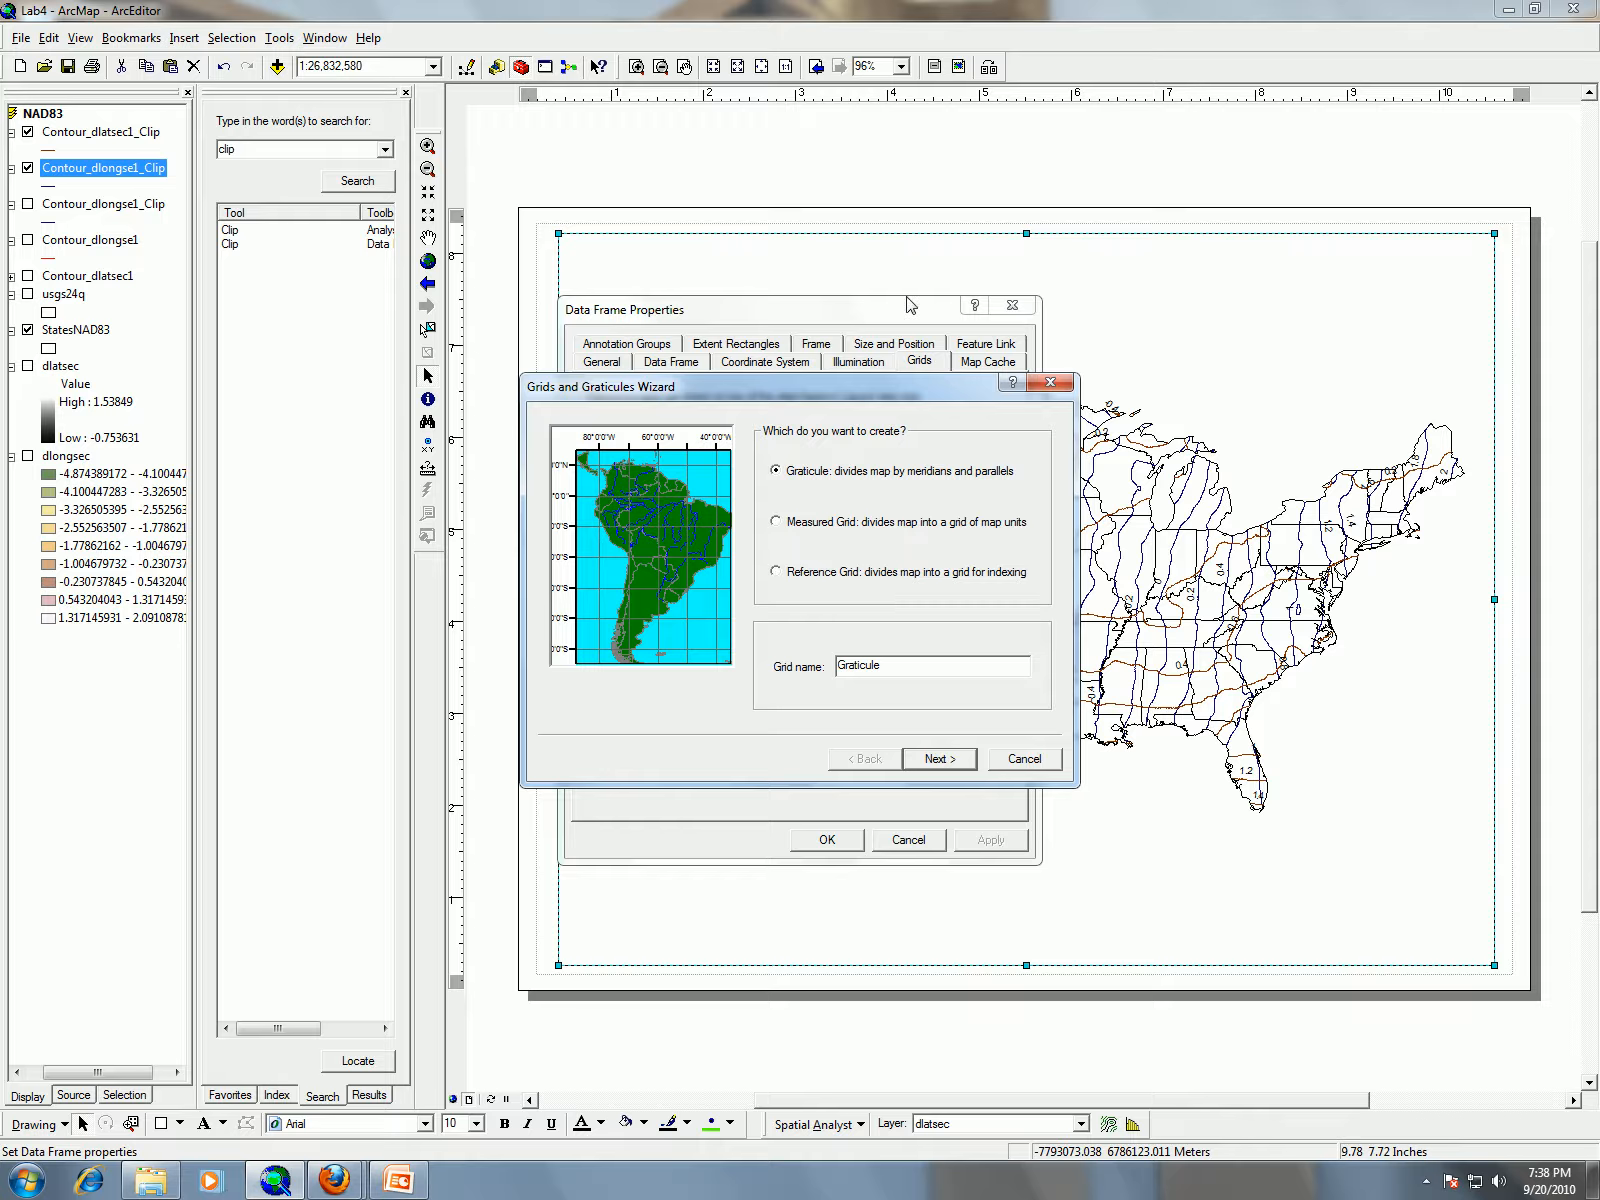
{"action": "left_click", "coordinate": [940, 759]}
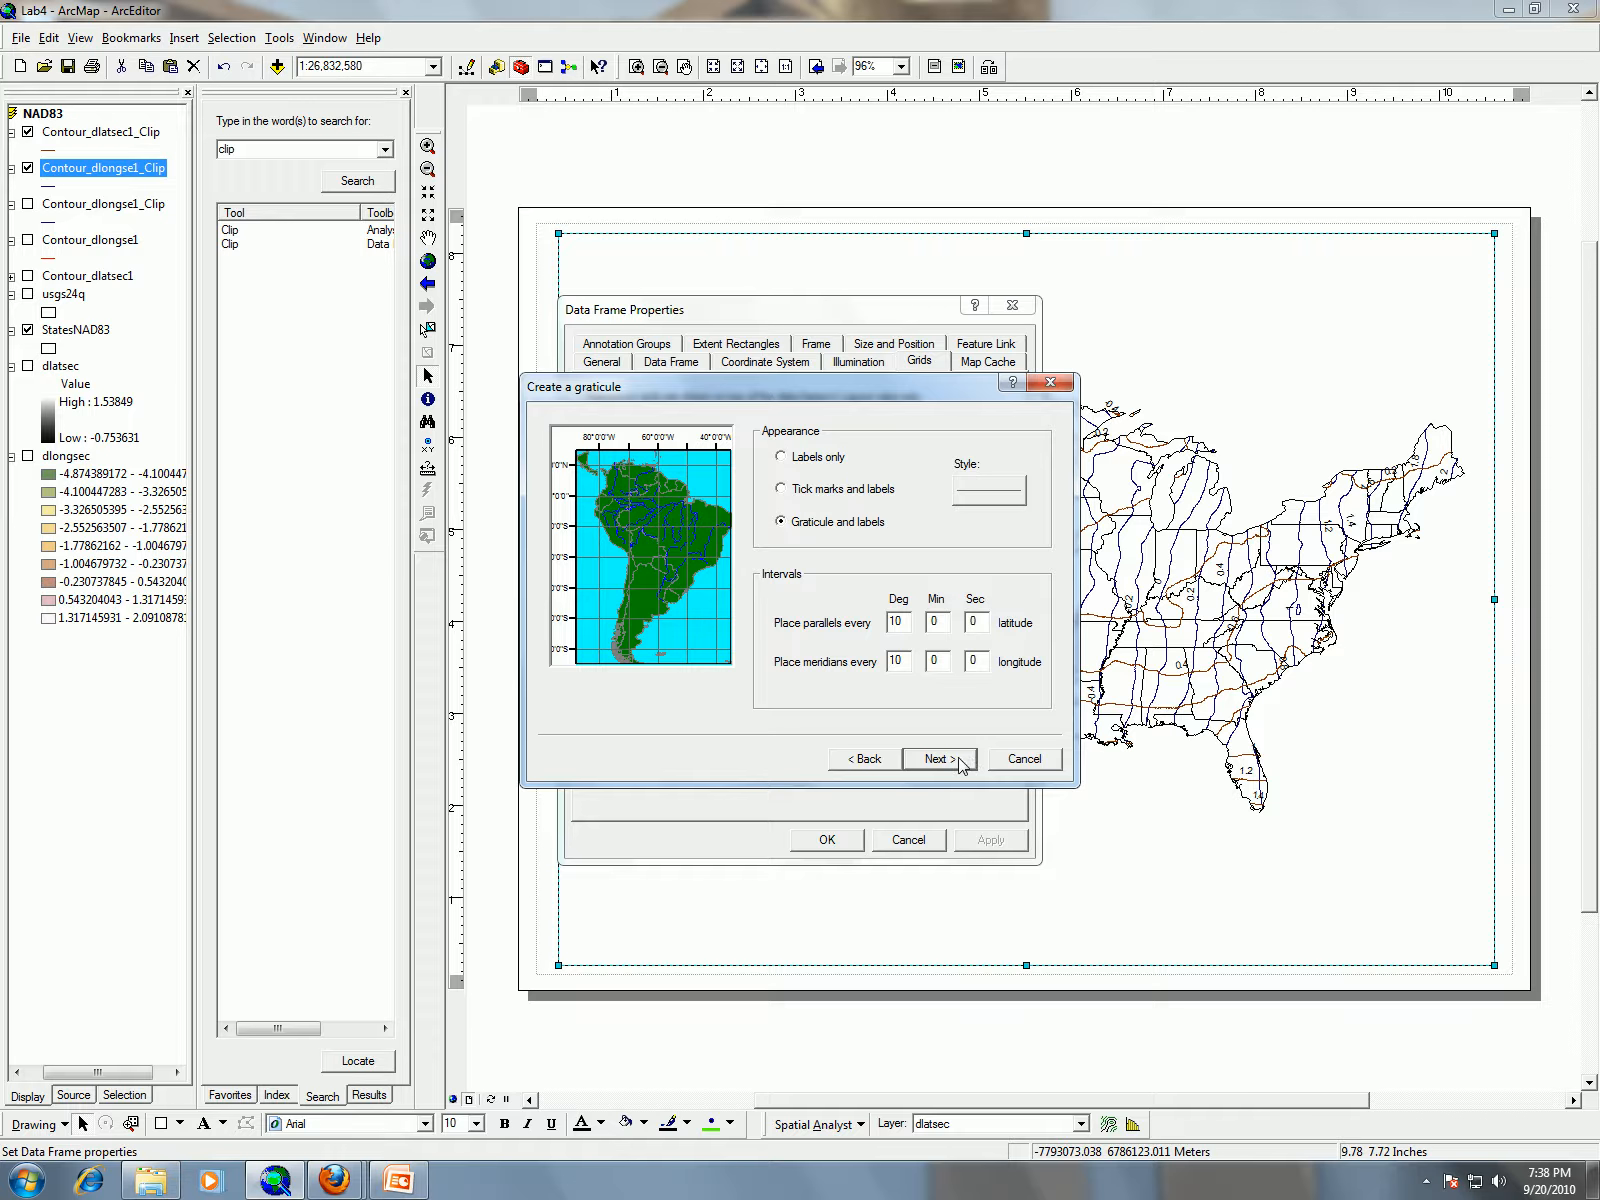
{"action": "left_click", "coordinate": [959, 763]}
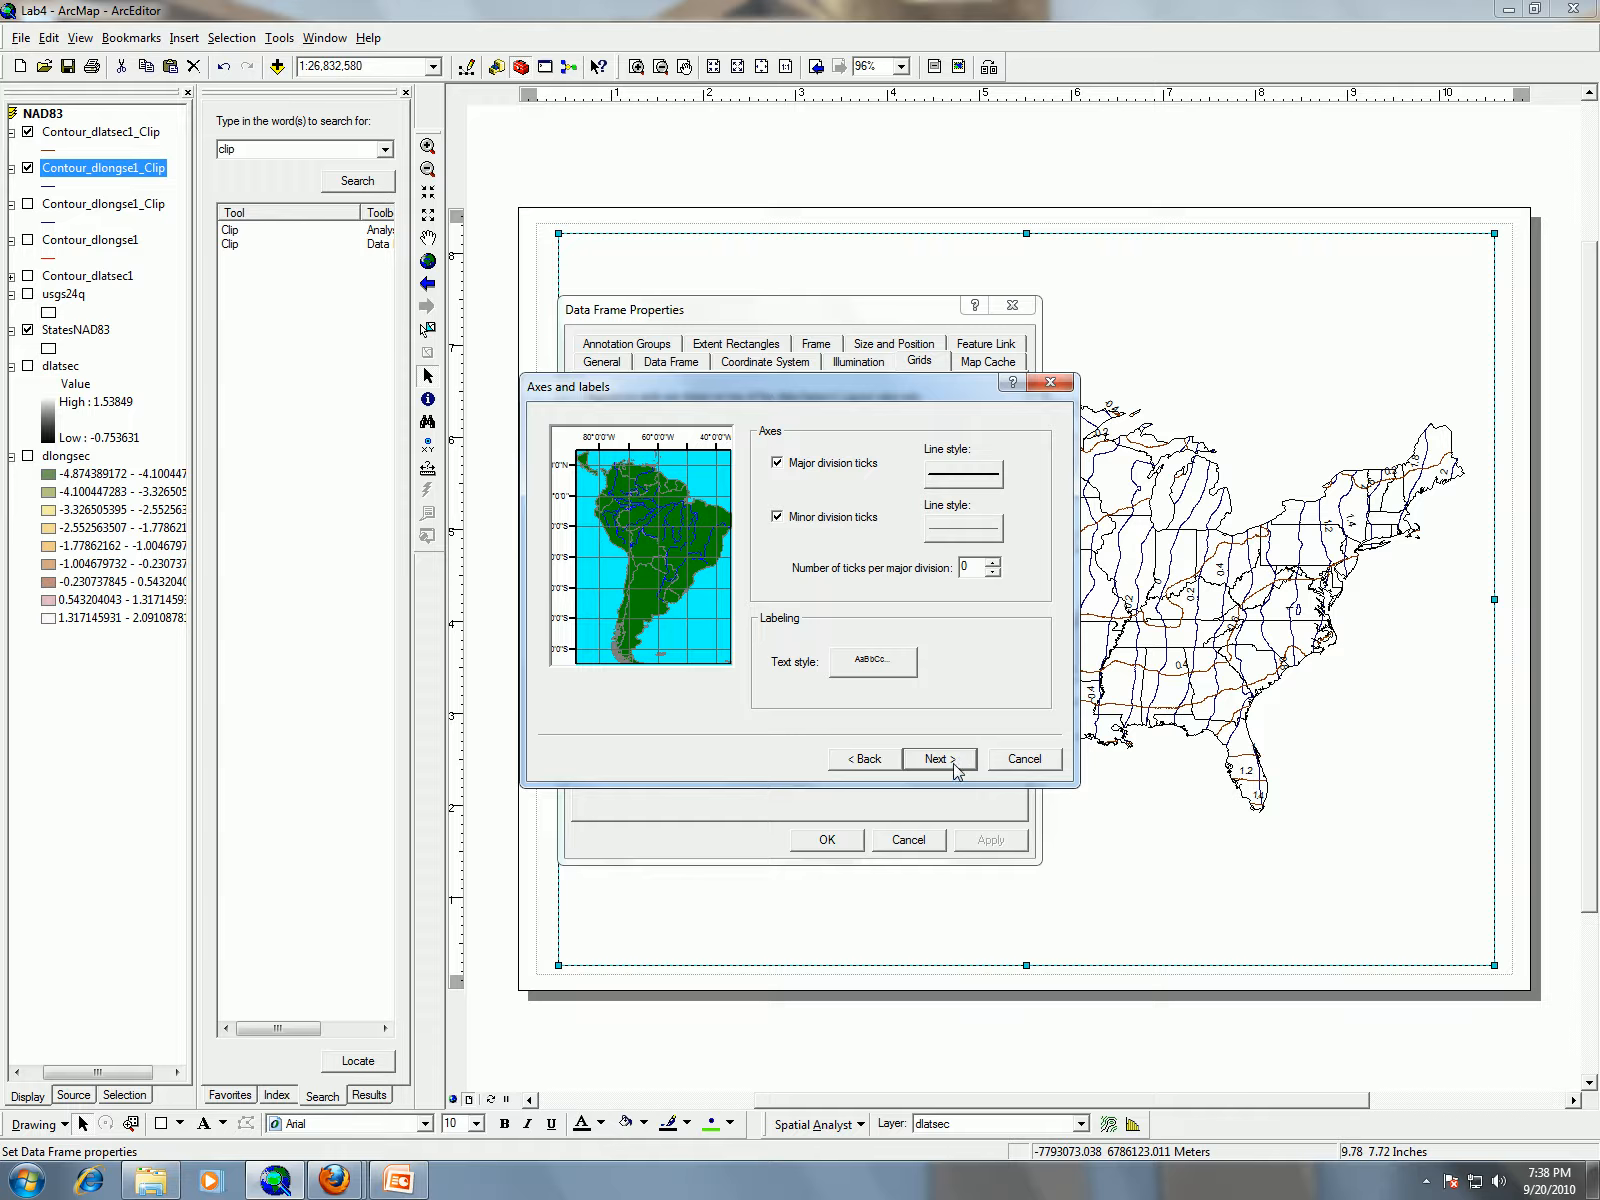
{"action": "left_click", "coordinate": [952, 762]}
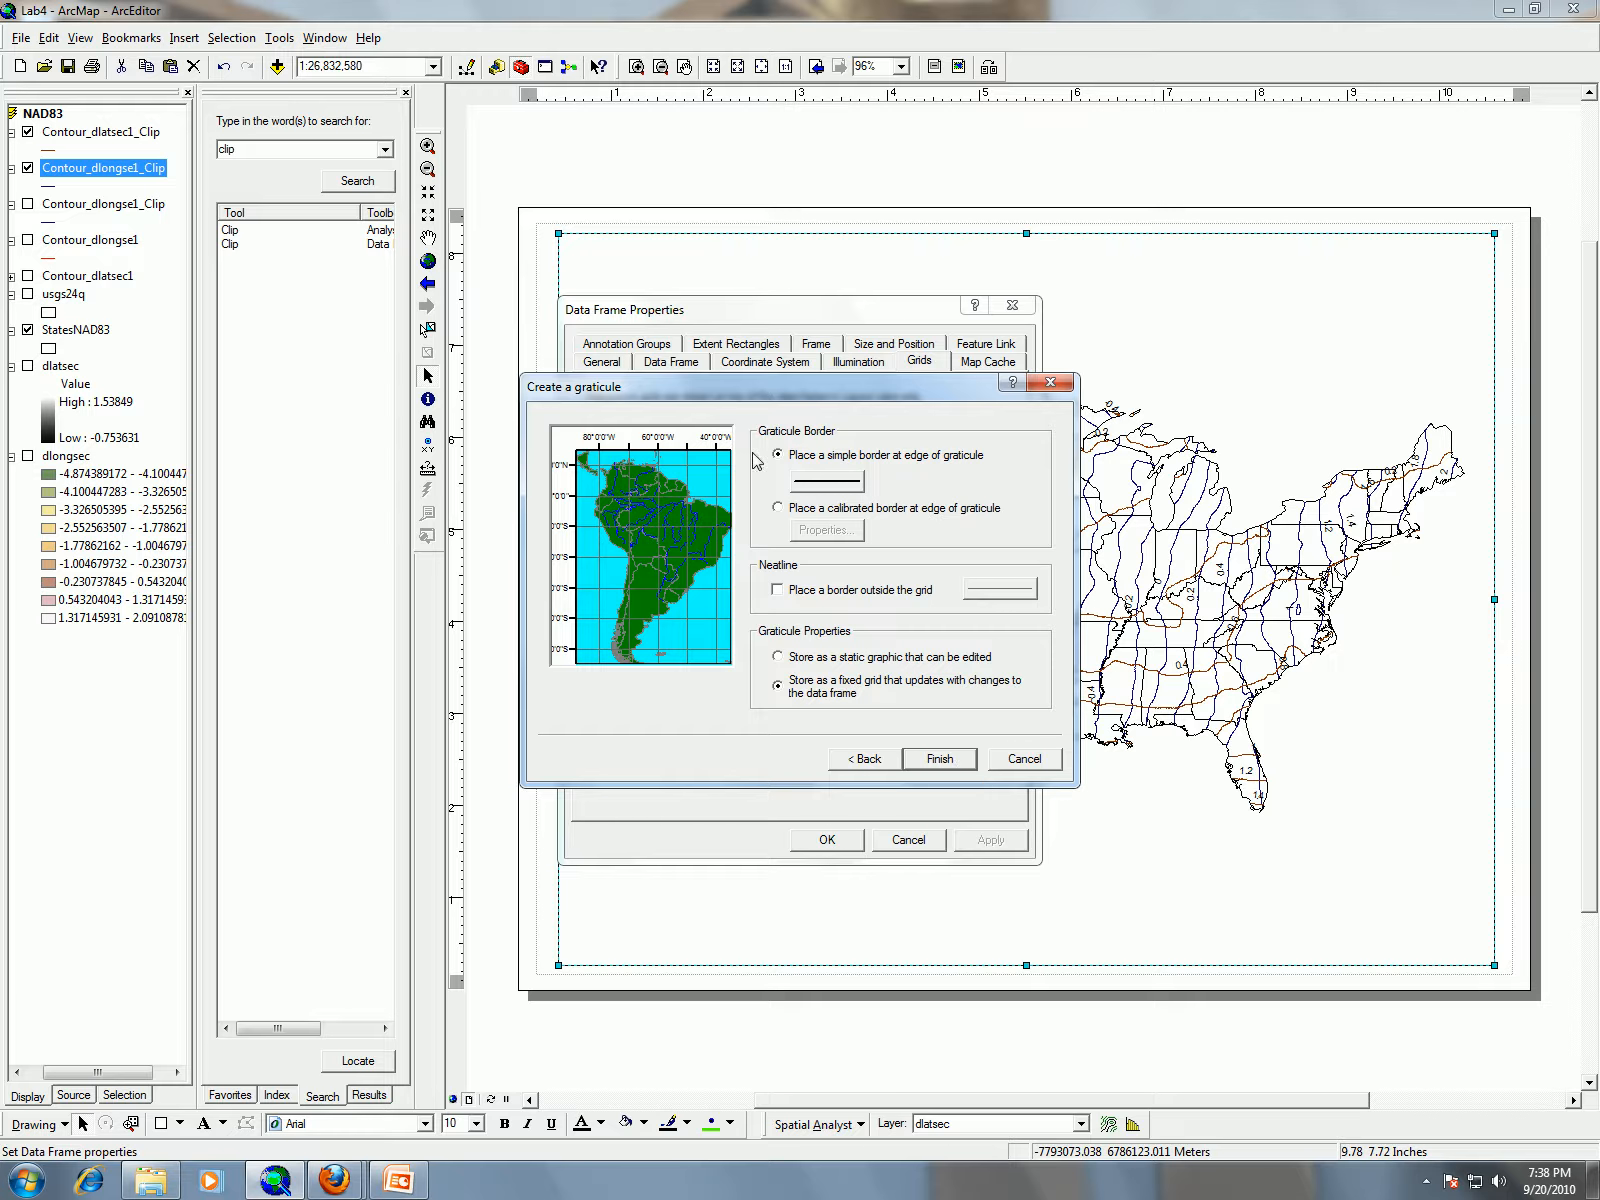
{"action": "left_click", "coordinate": [937, 758]}
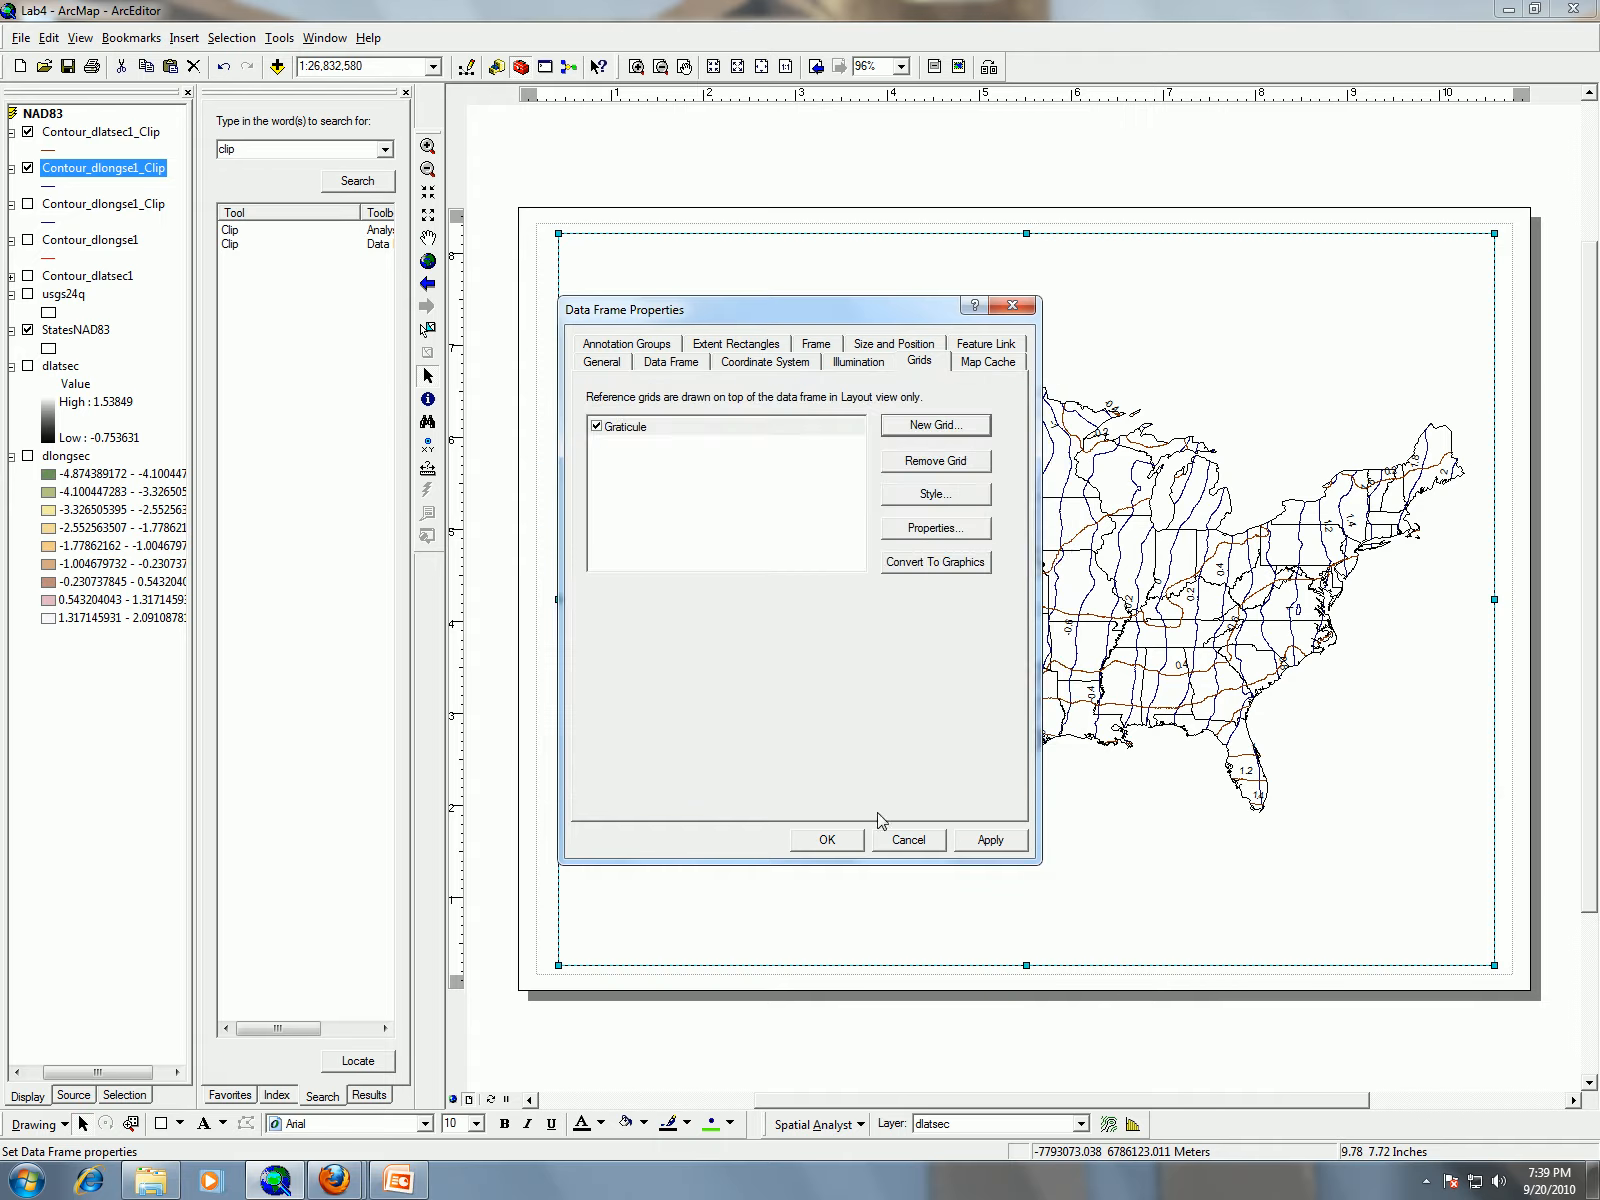
{"action": "left_click", "coordinate": [851, 841]}
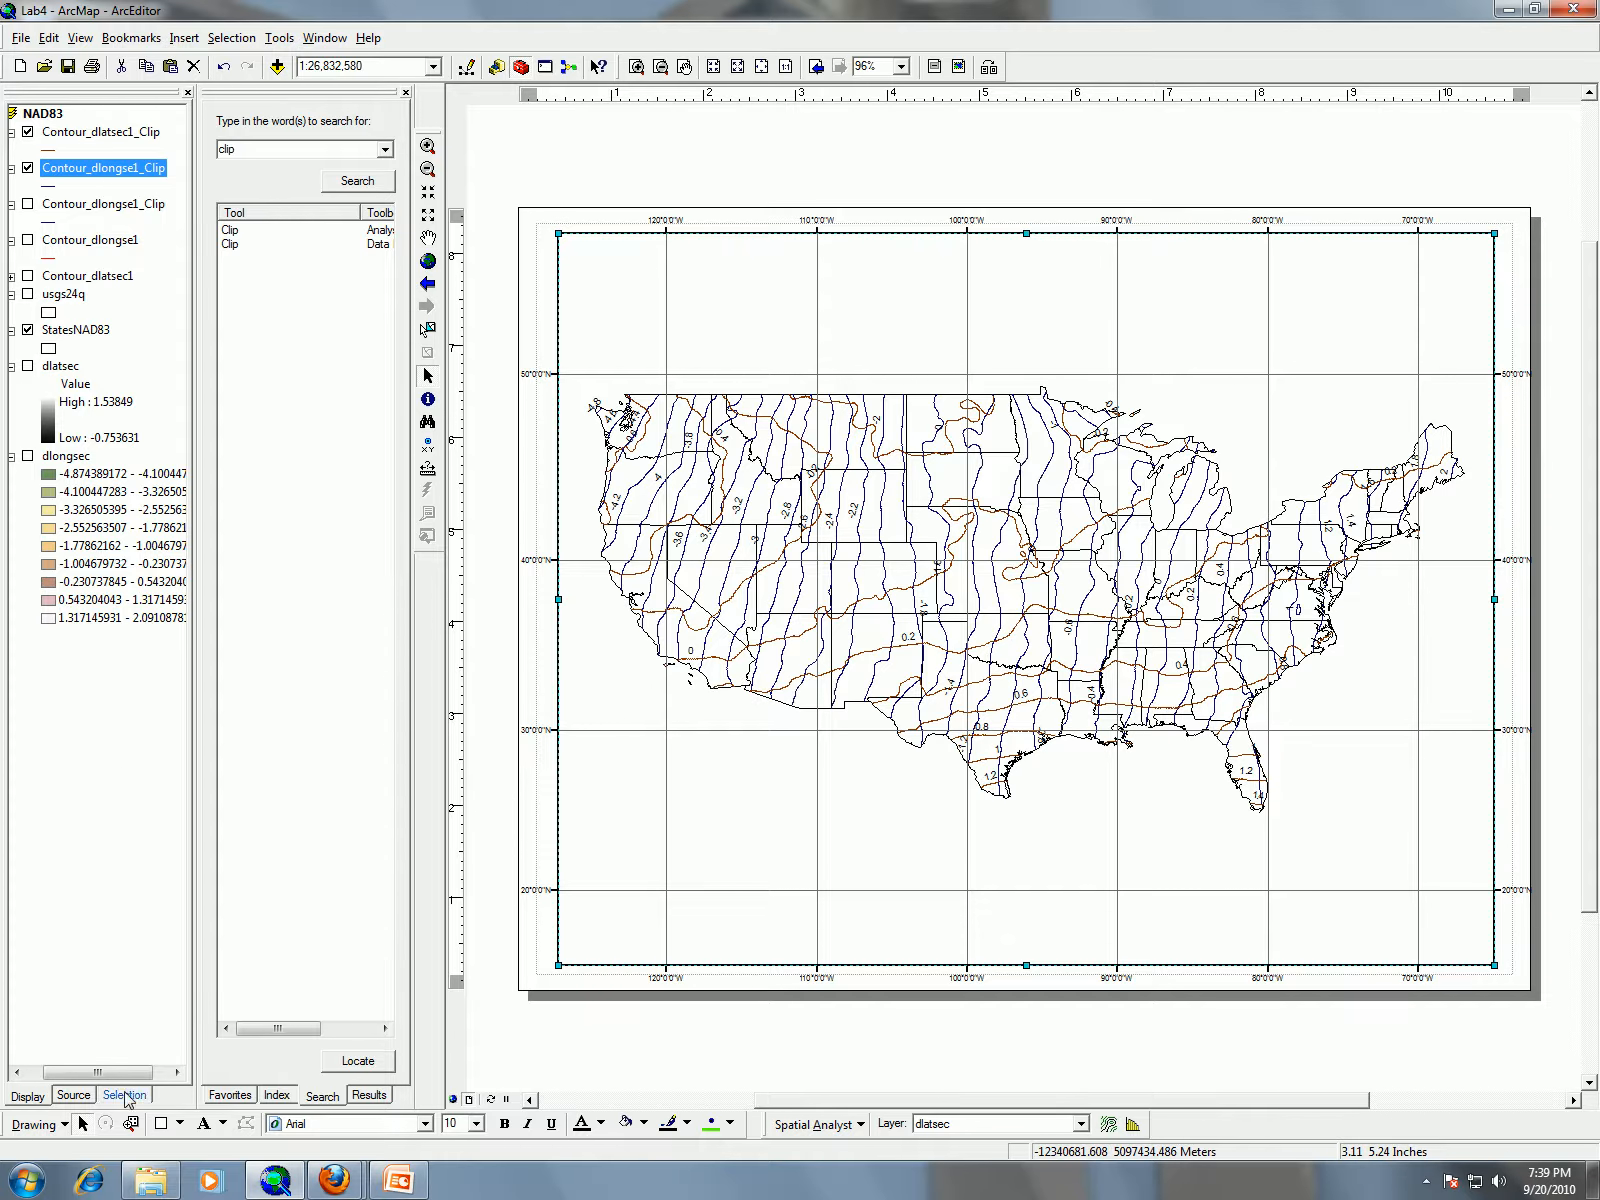
Change the Contour_dlatsec1_Clip line symbol to a thick orange-red preset line
{"action": "left_click_drag", "start_coordinate": [125, 1072], "coordinate": [108, 1072]}
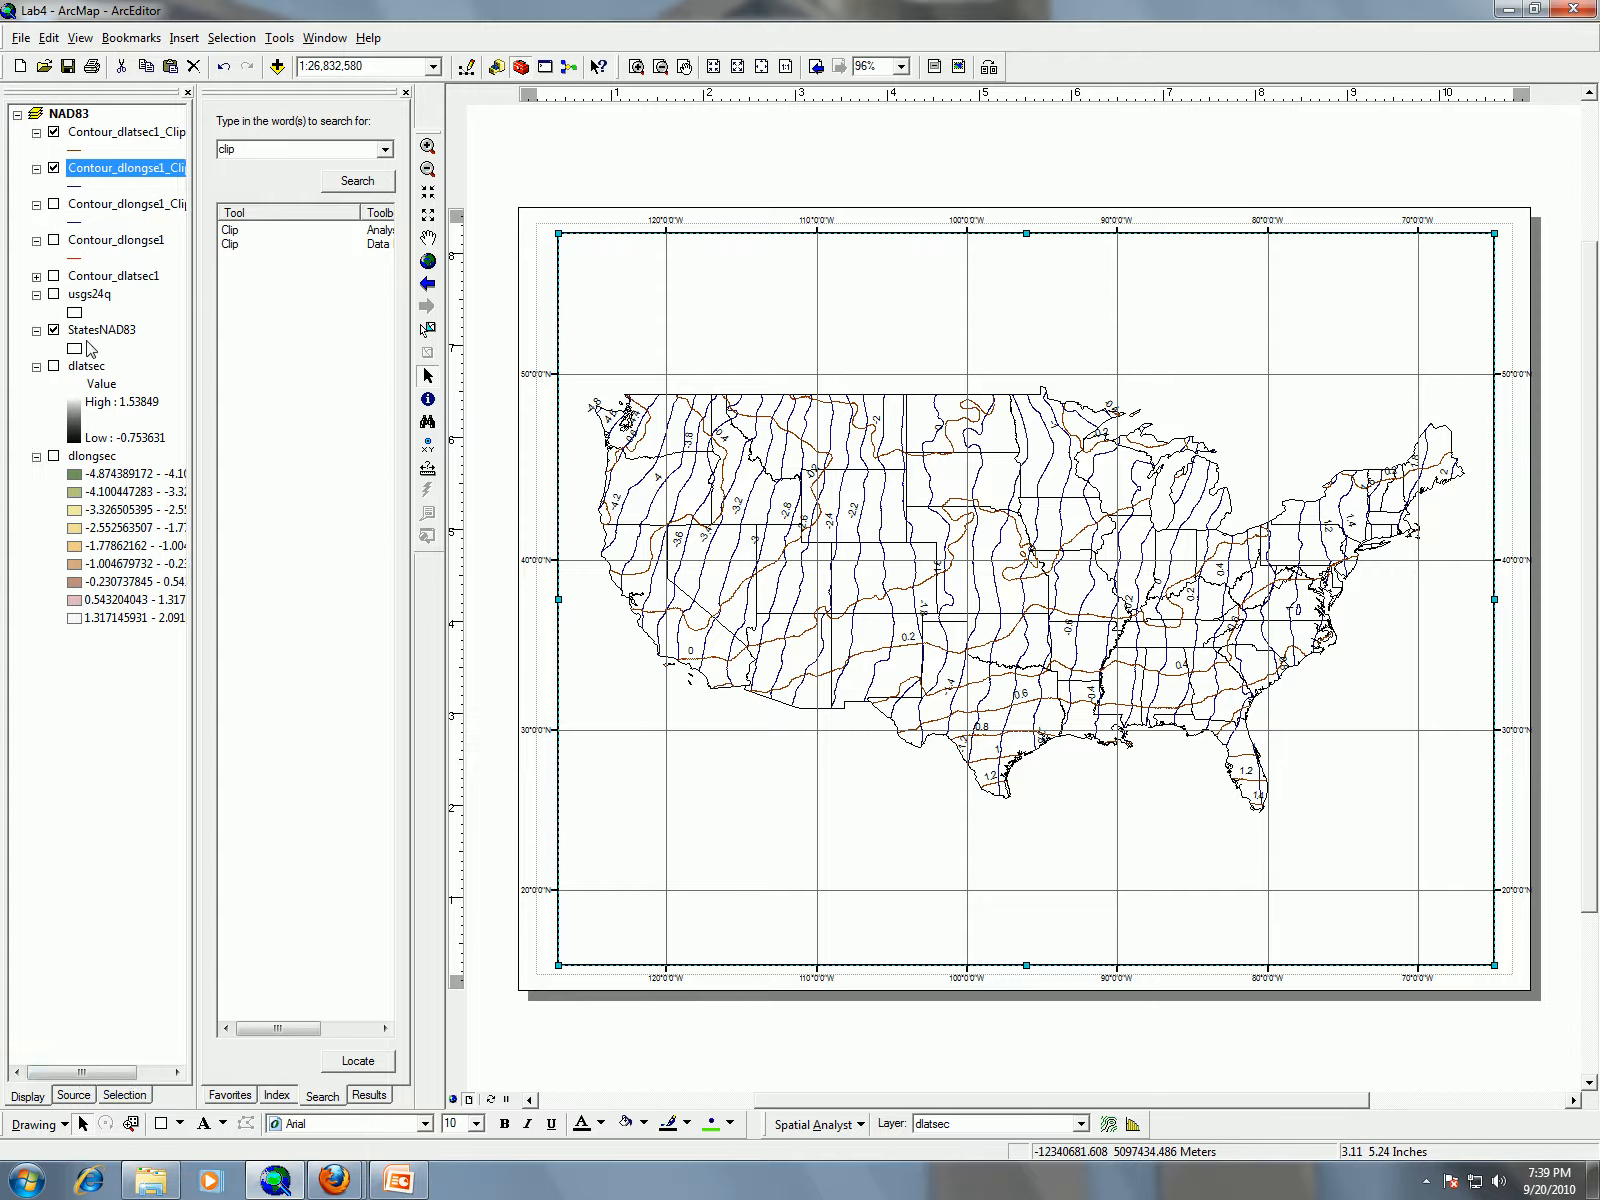
{"action": "left_click", "coordinate": [77, 148]}
{"action": "left_click", "coordinate": [604, 440]}
{"action": "left_click", "coordinate": [915, 796]}
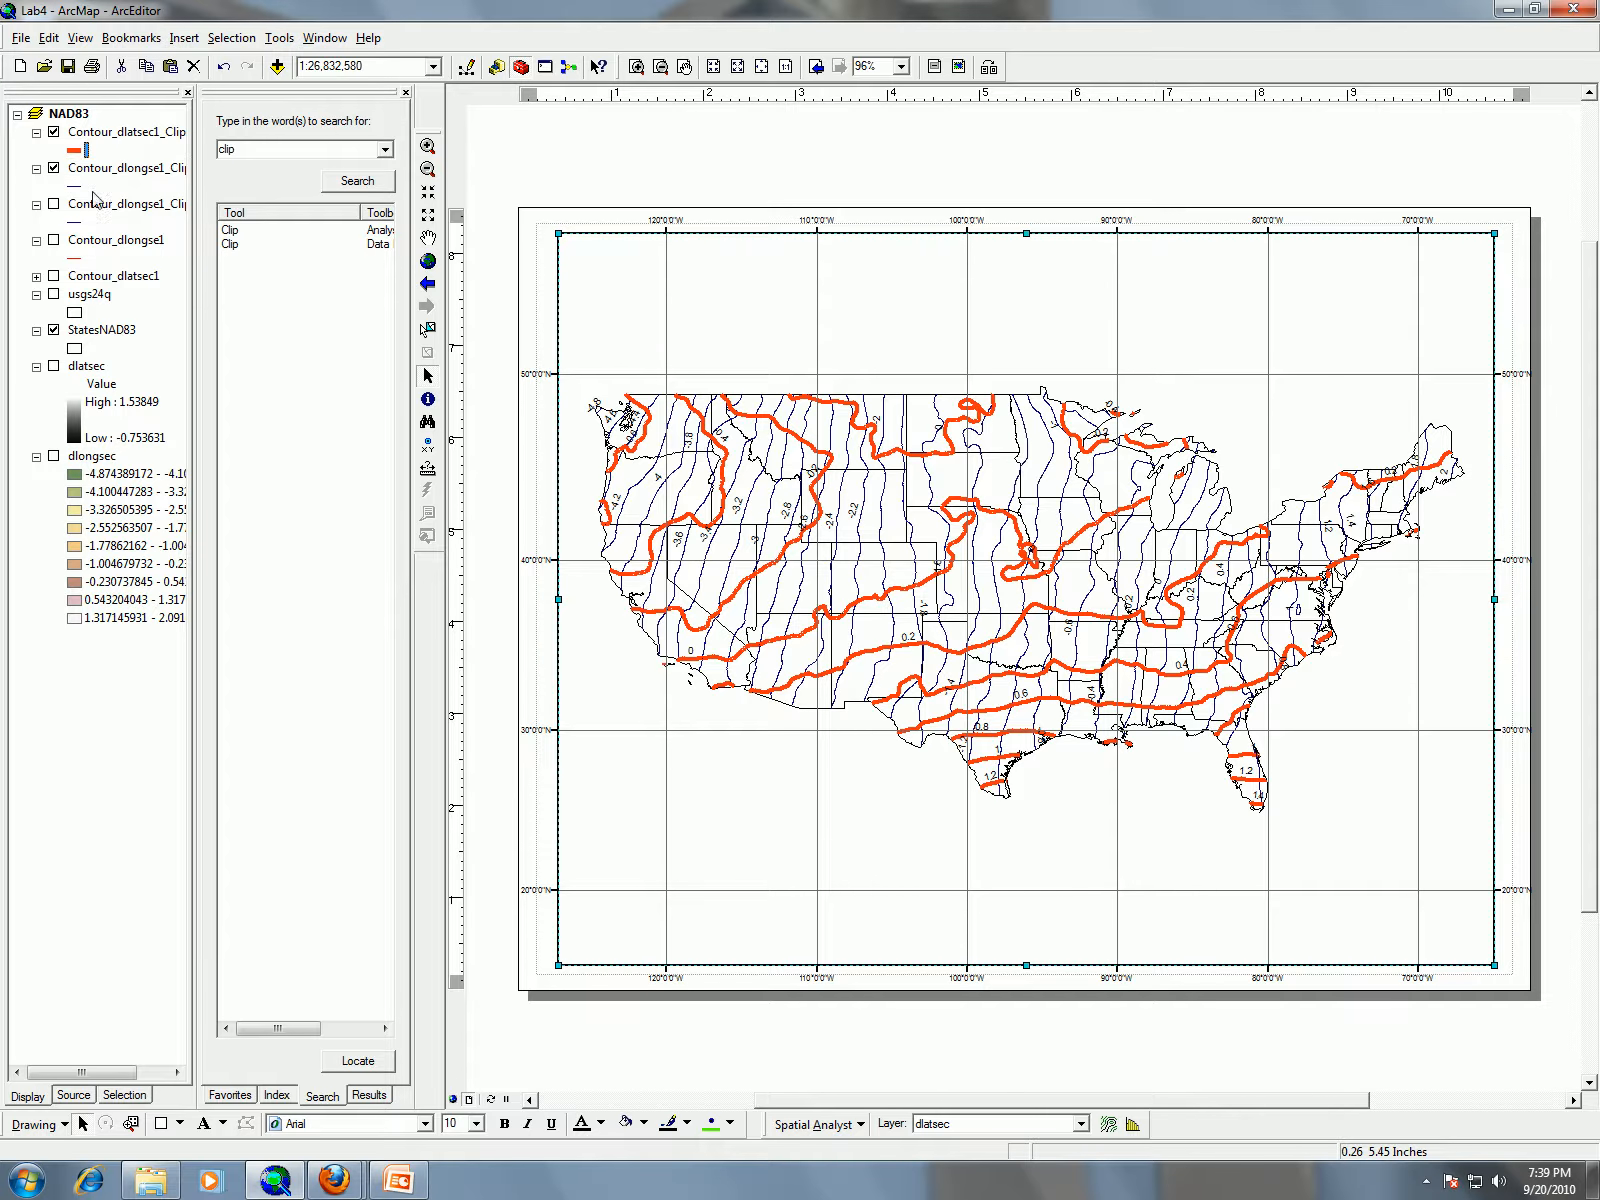
Change the visible Contour_dlongse1_Clip layer's line symbol to a thick blue preset line
{"action": "left_click", "coordinate": [76, 190]}
{"action": "left_click", "coordinate": [604, 704]}
{"action": "left_click", "coordinate": [994, 548]}
{"action": "left_click", "coordinate": [926, 800]}
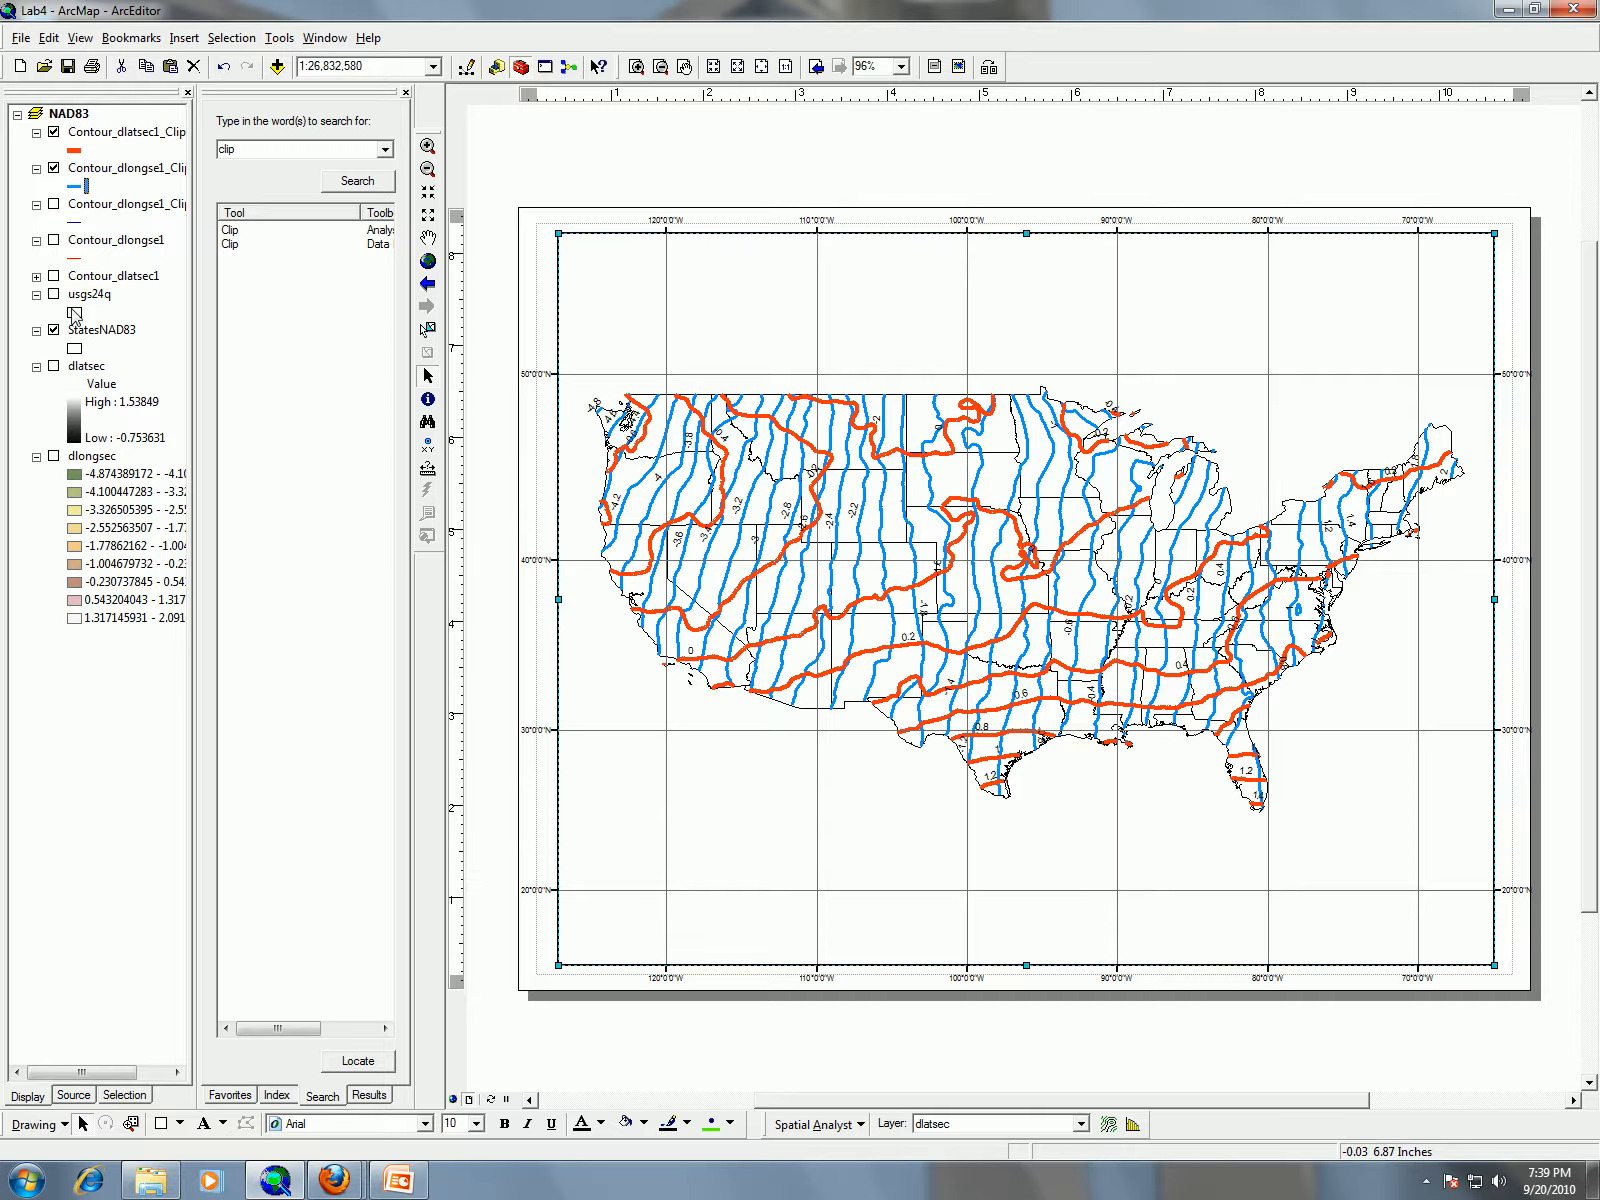
Symbolize the StatesNAD83 layer by unique values of STATE_NAME, adding all values with the pastel color ramp
{"action": "left_click", "coordinate": [76, 346]}
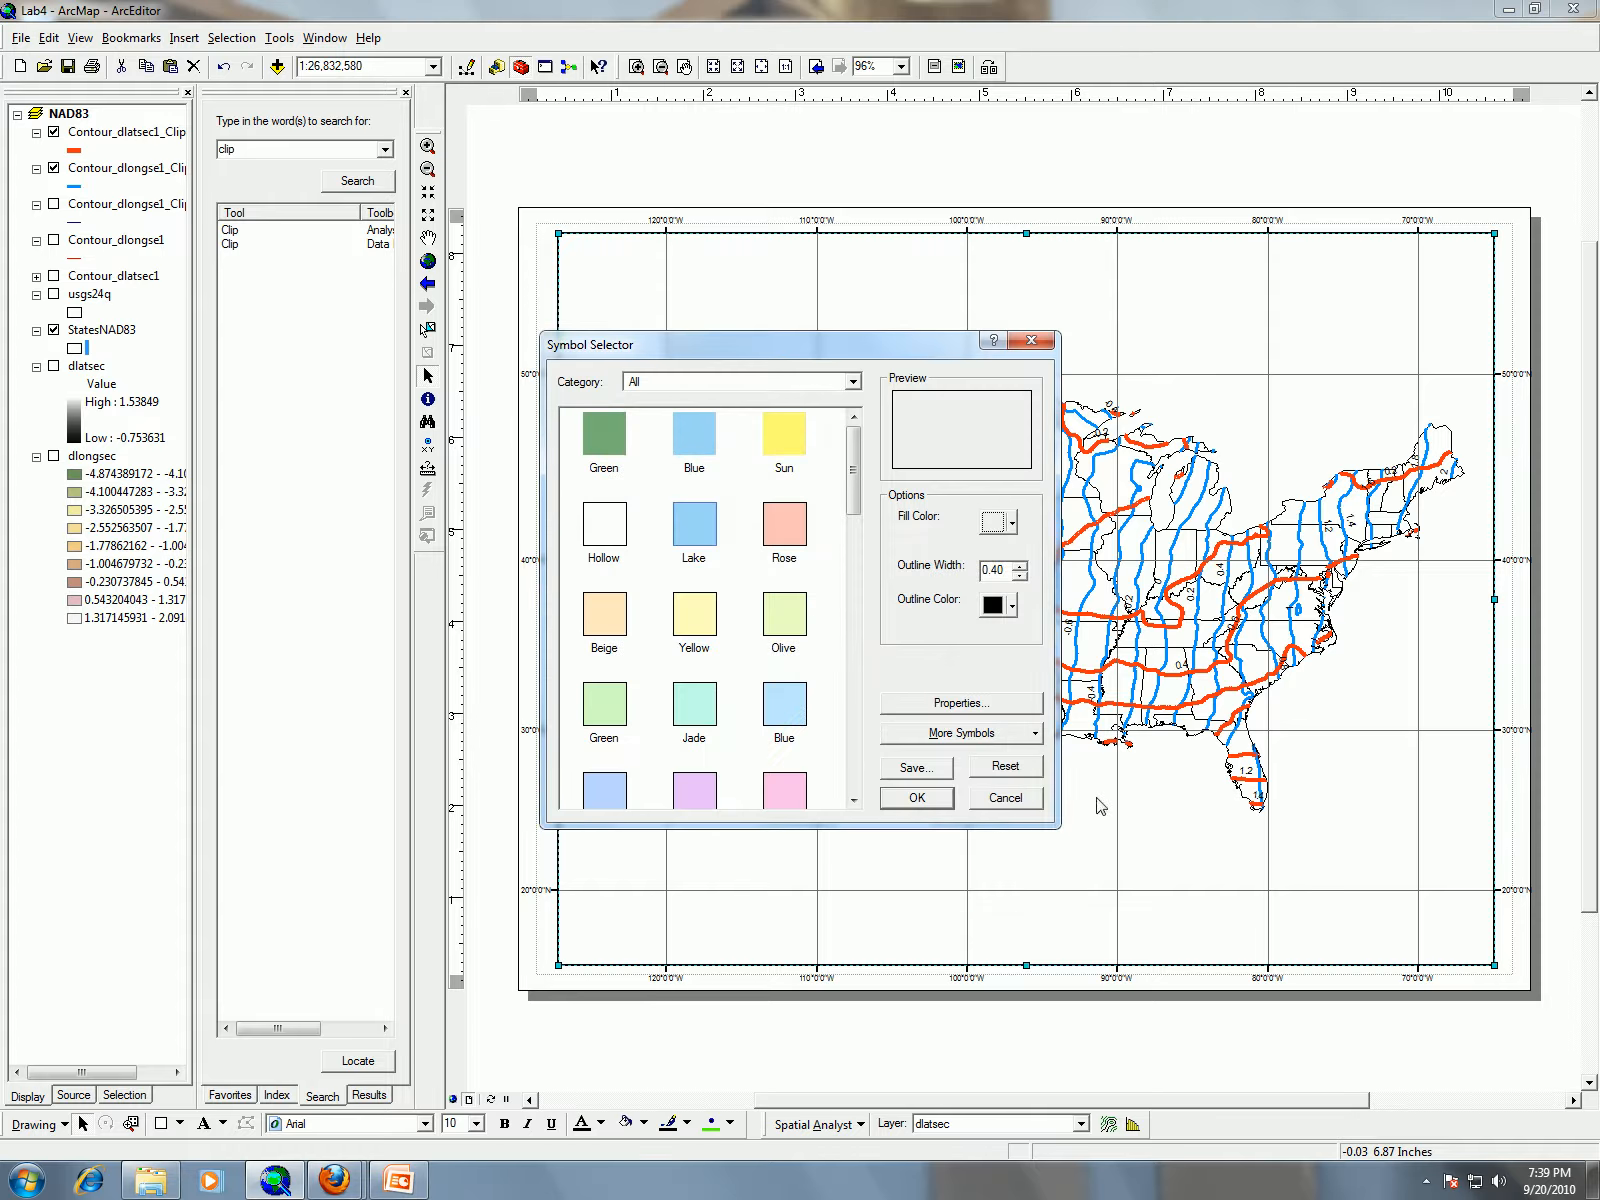
{"action": "left_click", "coordinate": [1038, 800]}
{"action": "right_click", "coordinate": [104, 333]}
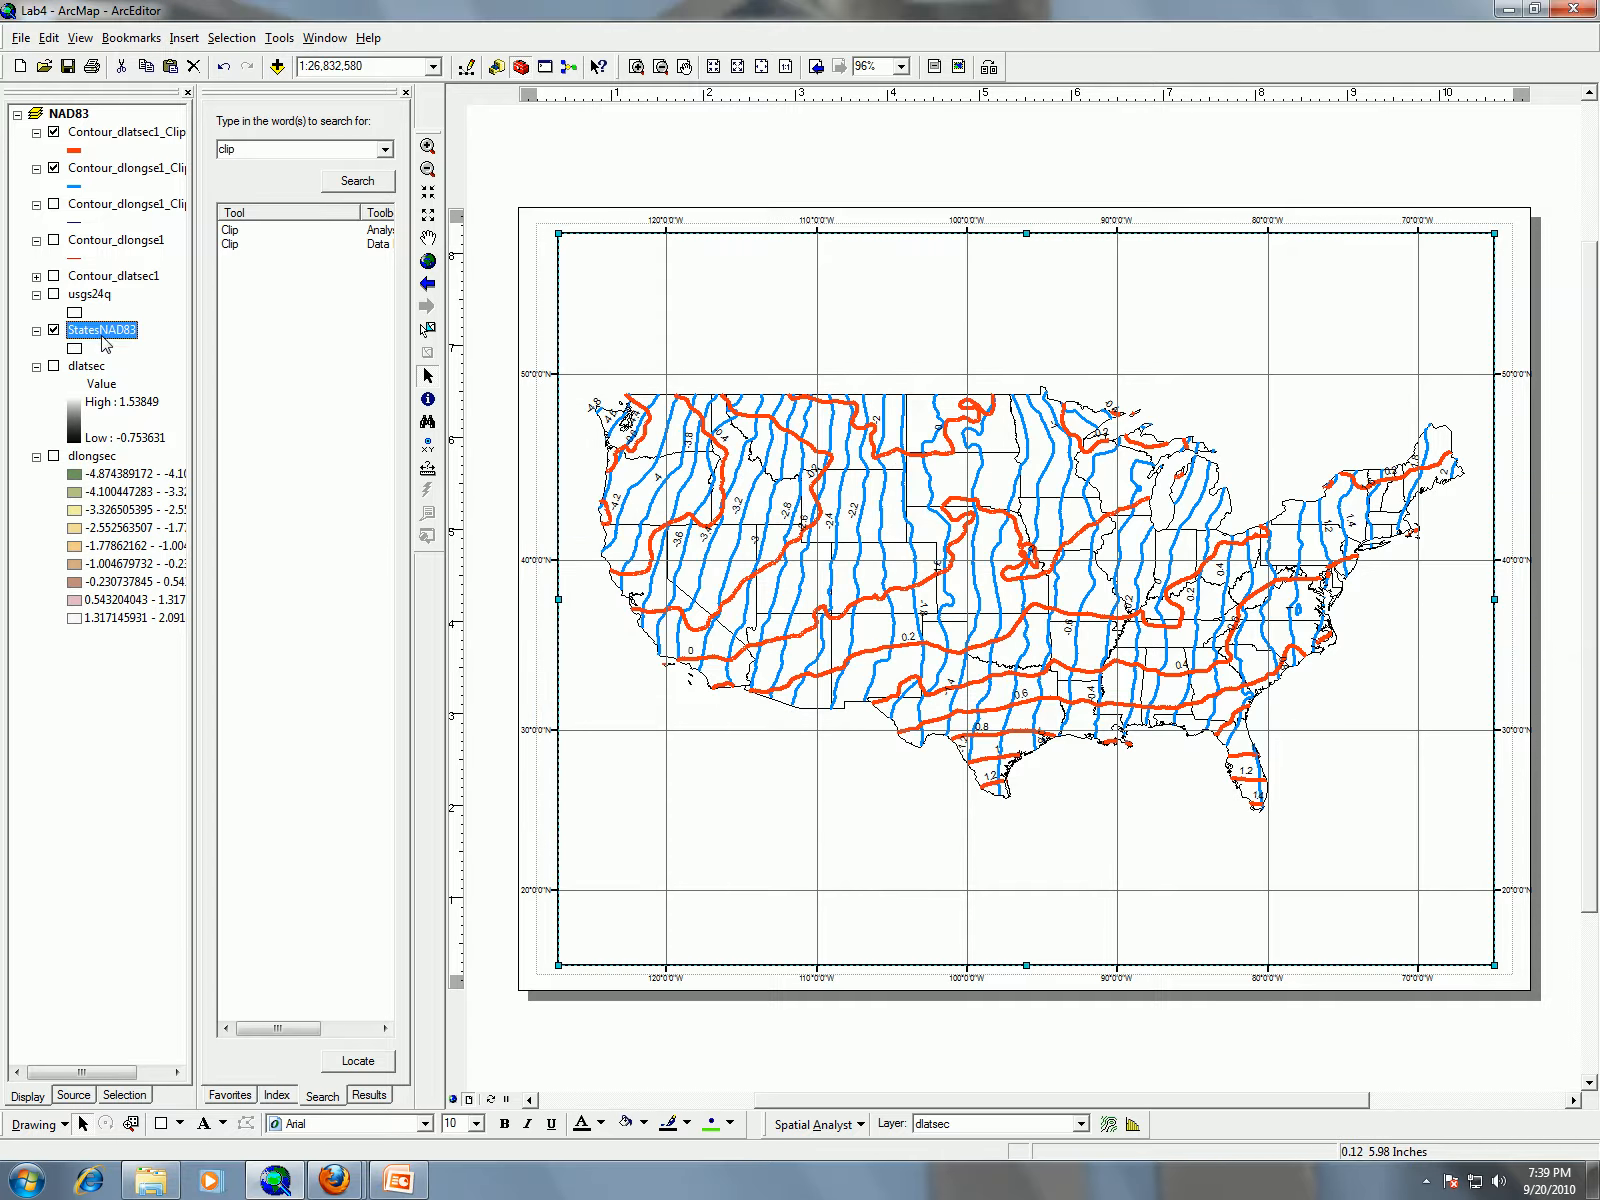
{"action": "left_click", "coordinate": [230, 752]}
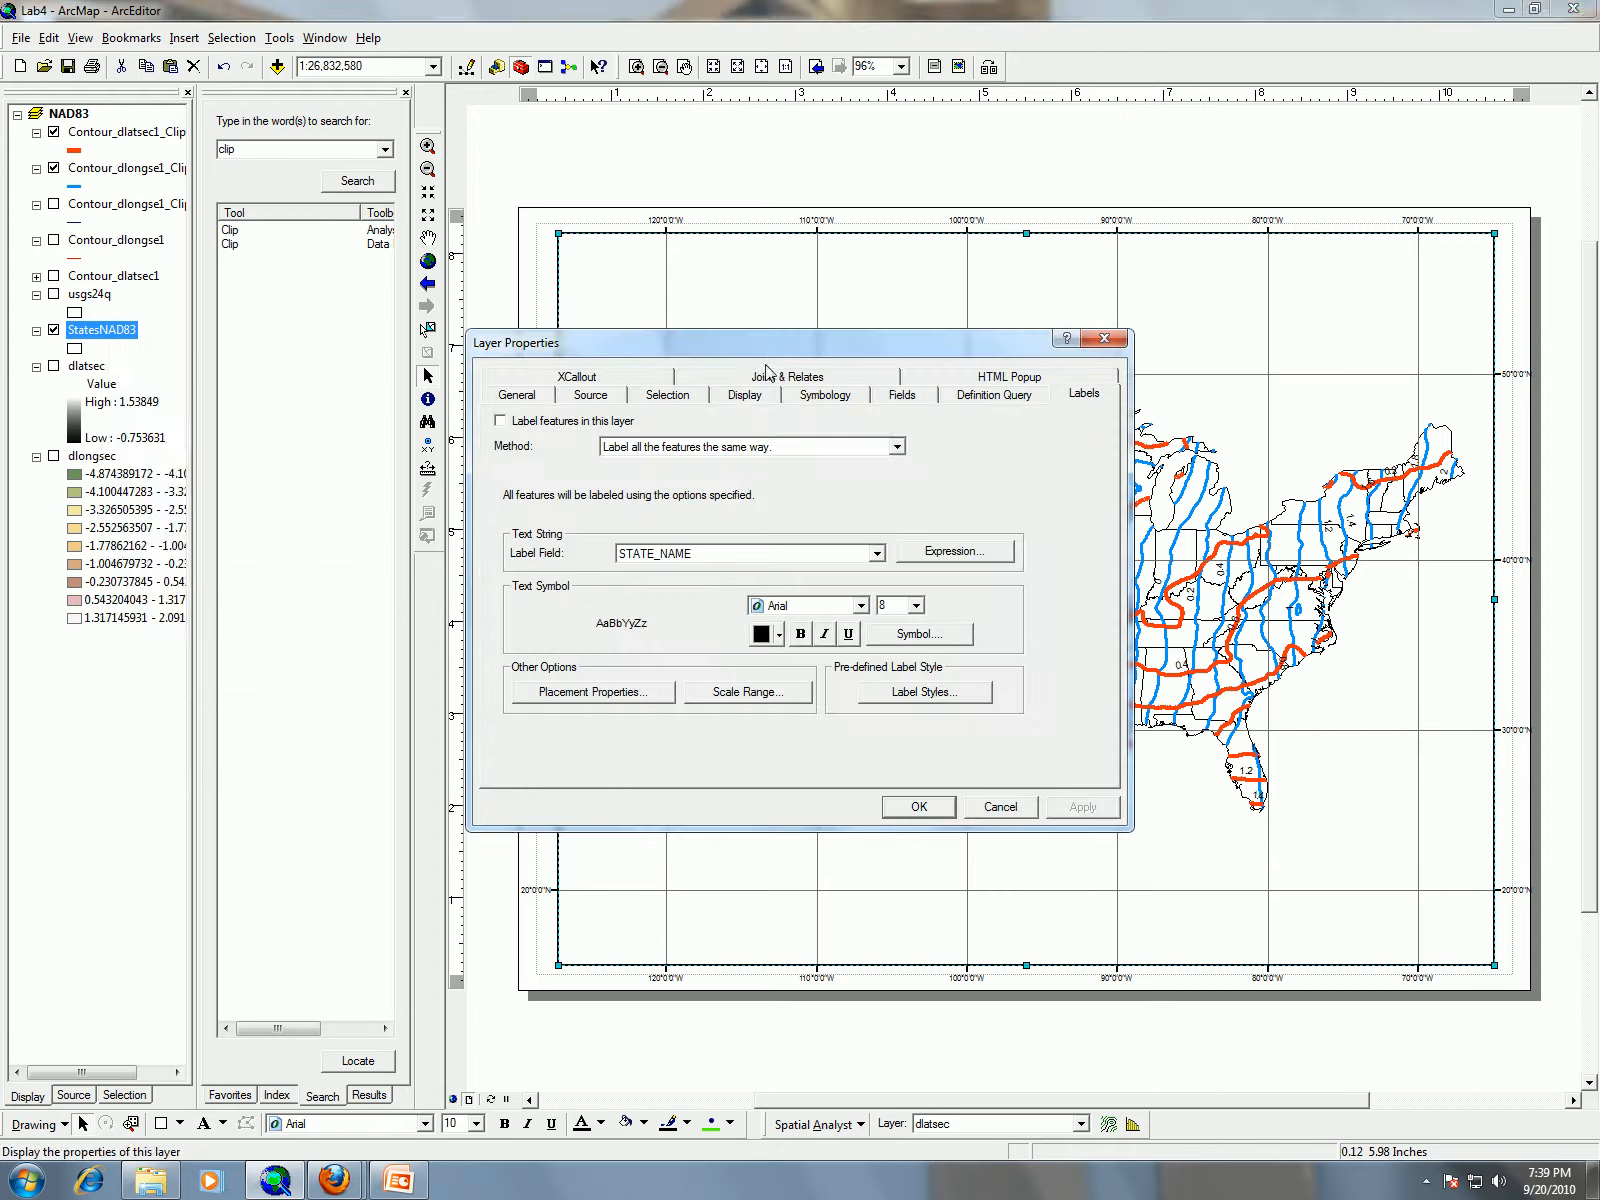
{"action": "left_click", "coordinate": [829, 397]}
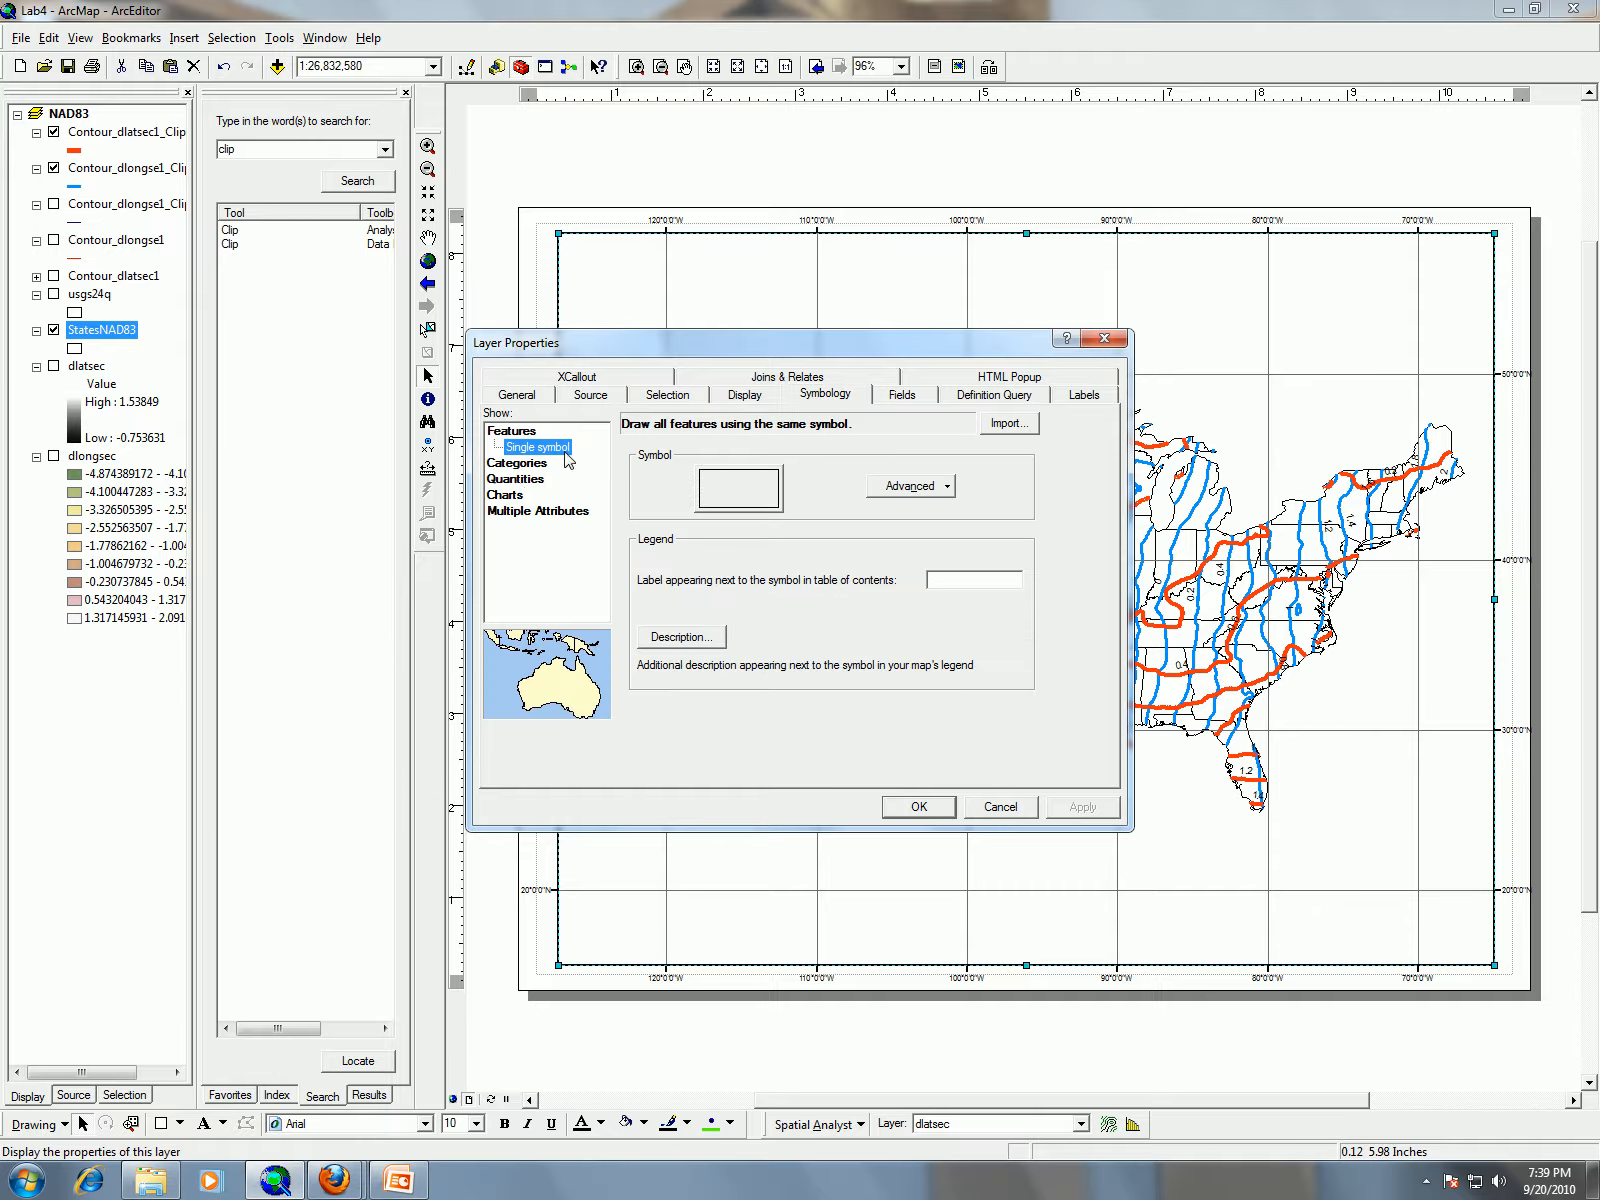
{"action": "left_click", "coordinate": [516, 464]}
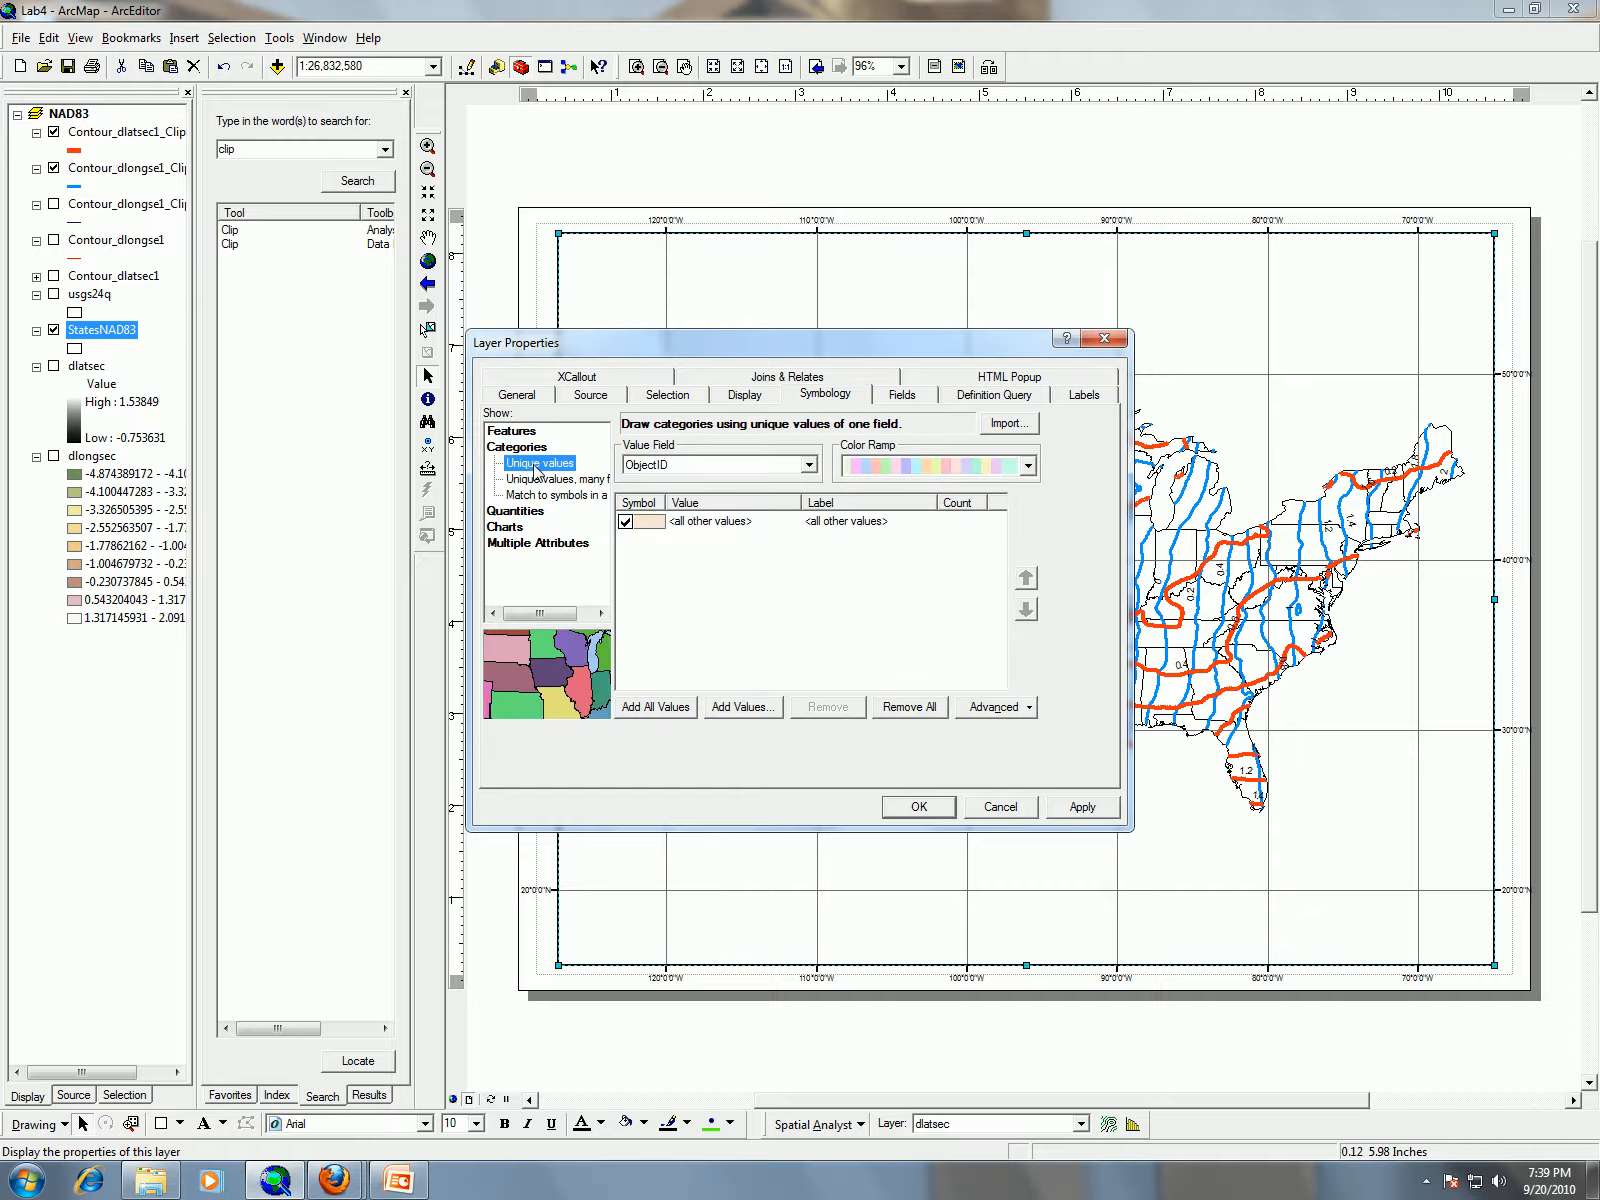
{"action": "left_click", "coordinate": [681, 708]}
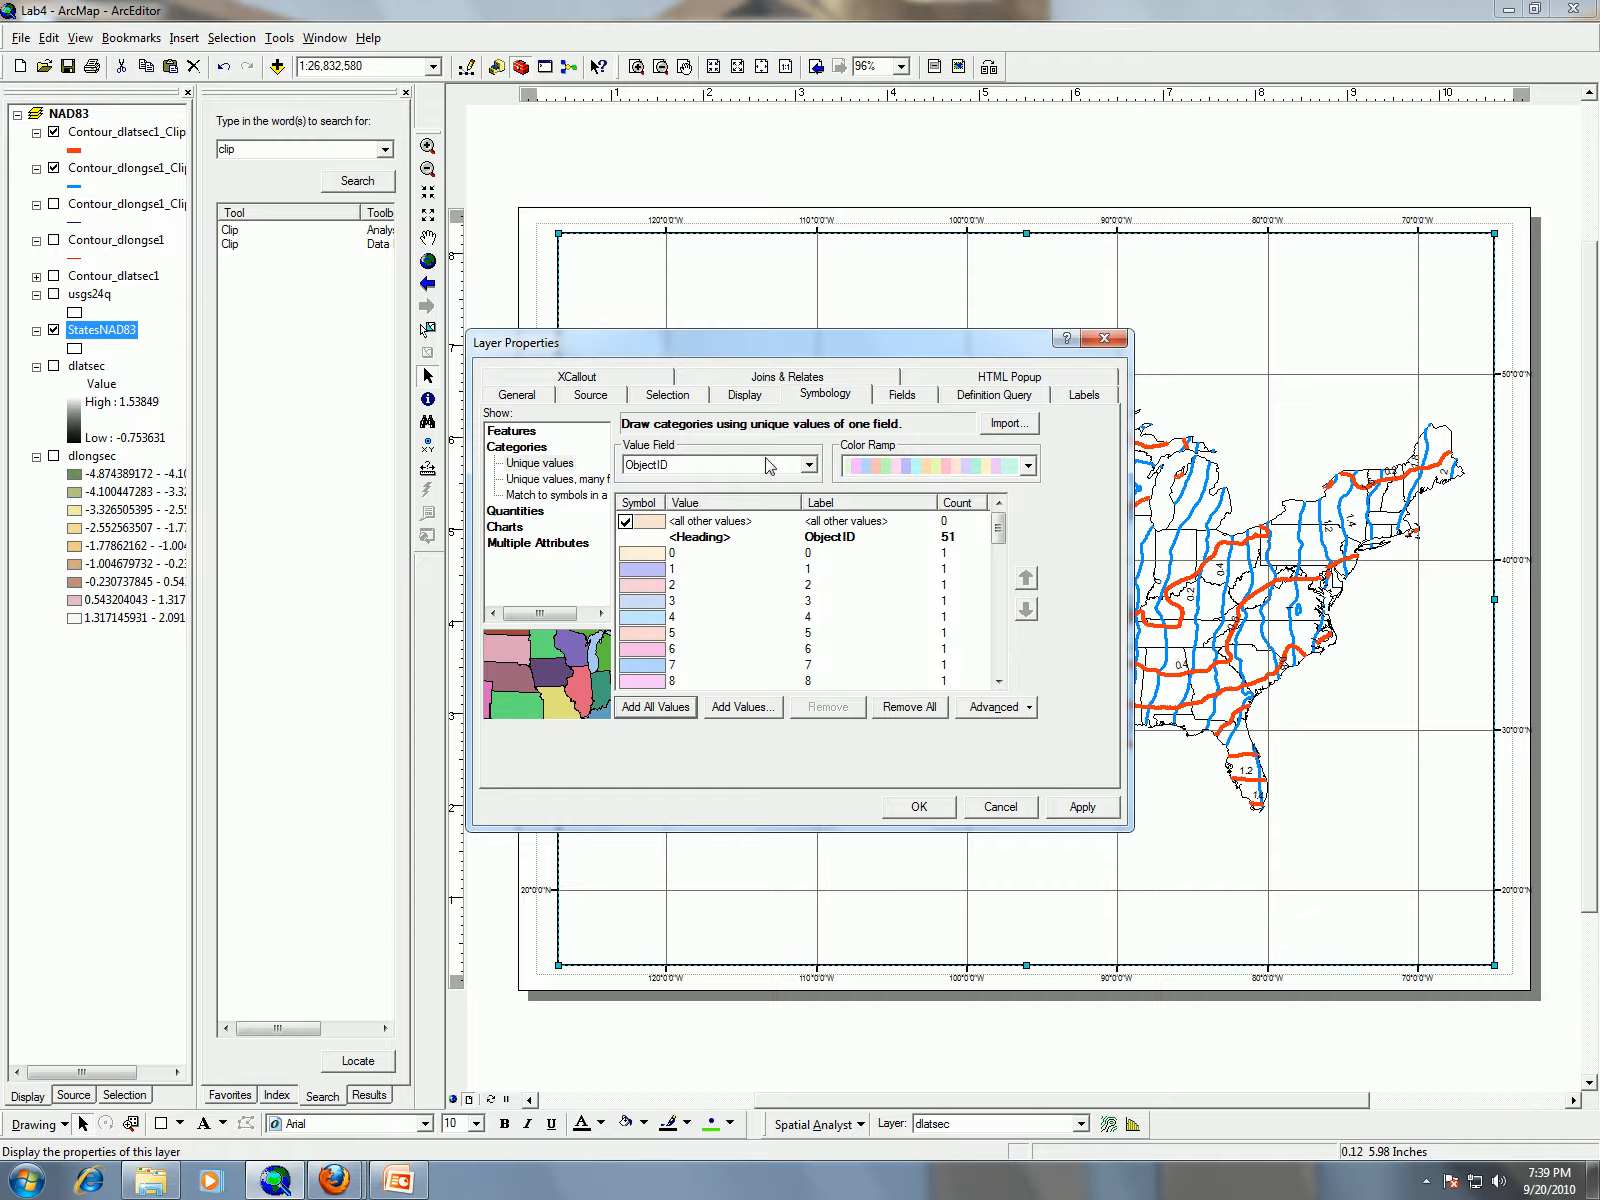
{"action": "left_click", "coordinate": [810, 464]}
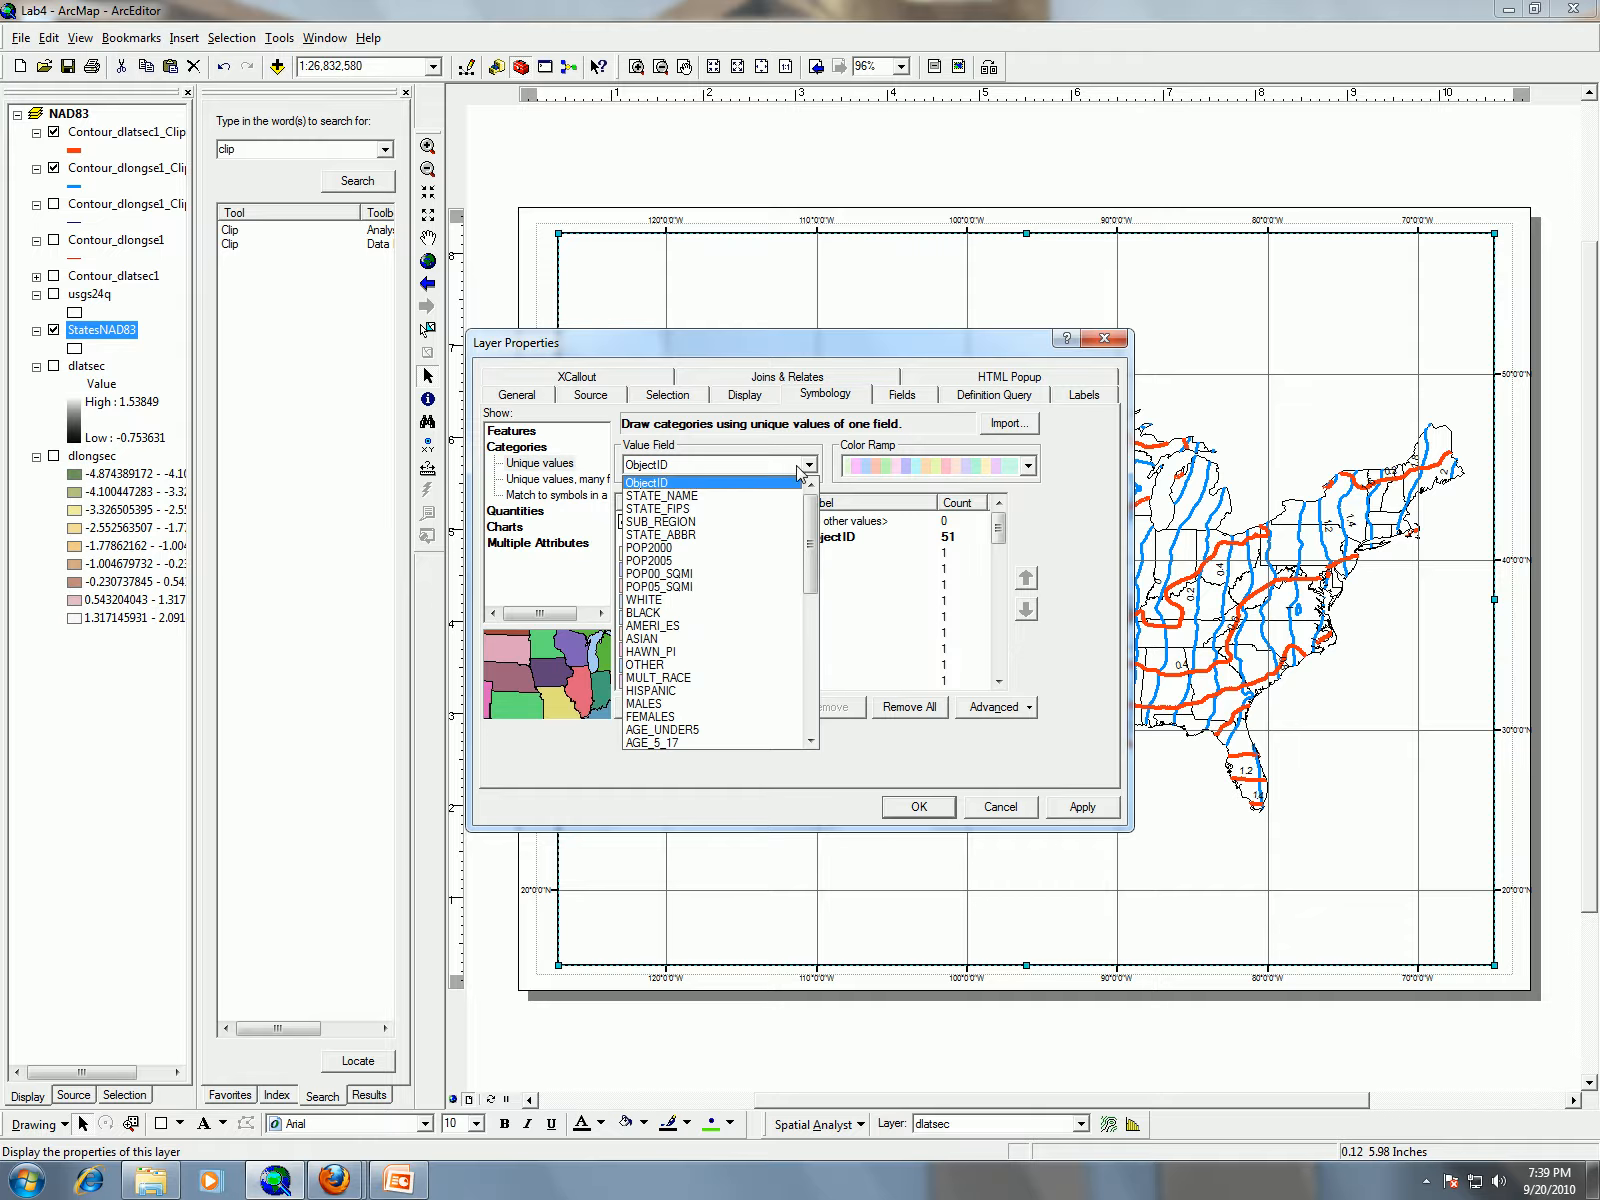
{"action": "left_click", "coordinate": [683, 497]}
{"action": "left_click", "coordinate": [669, 707]}
{"action": "left_click", "coordinate": [1080, 805]}
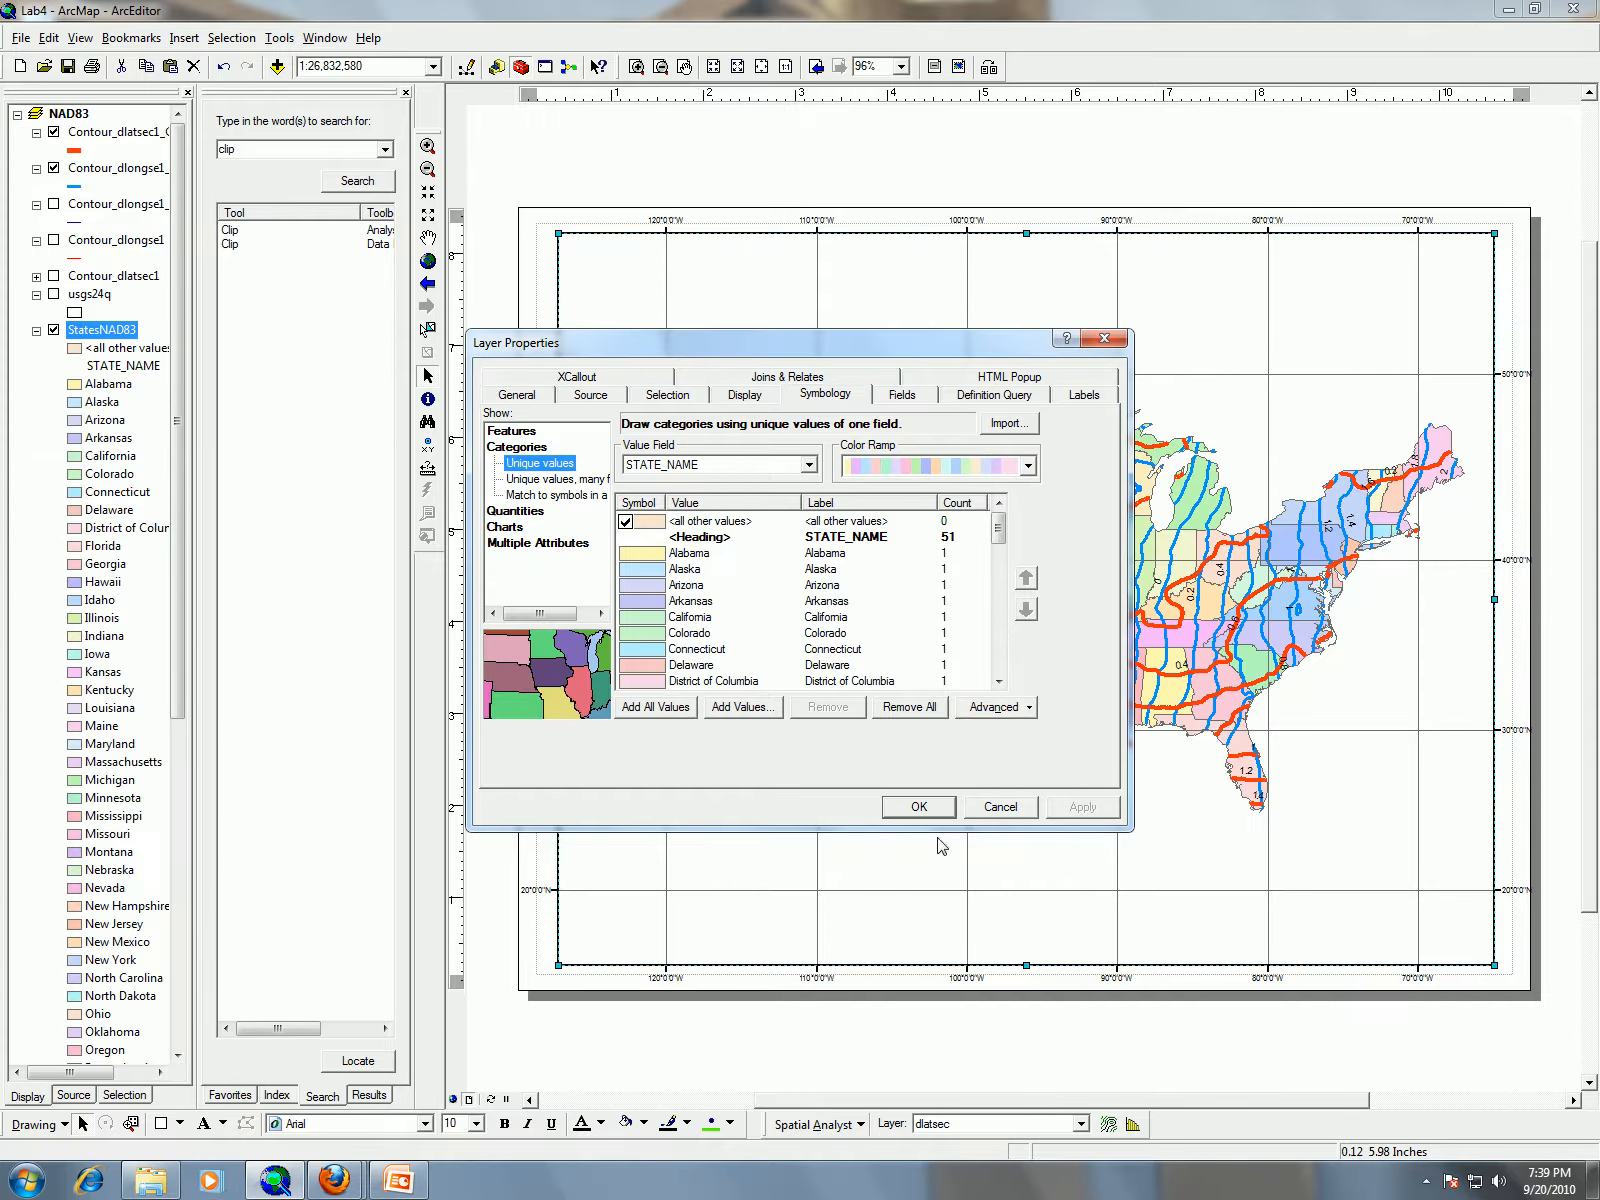
{"action": "left_click", "coordinate": [918, 806]}
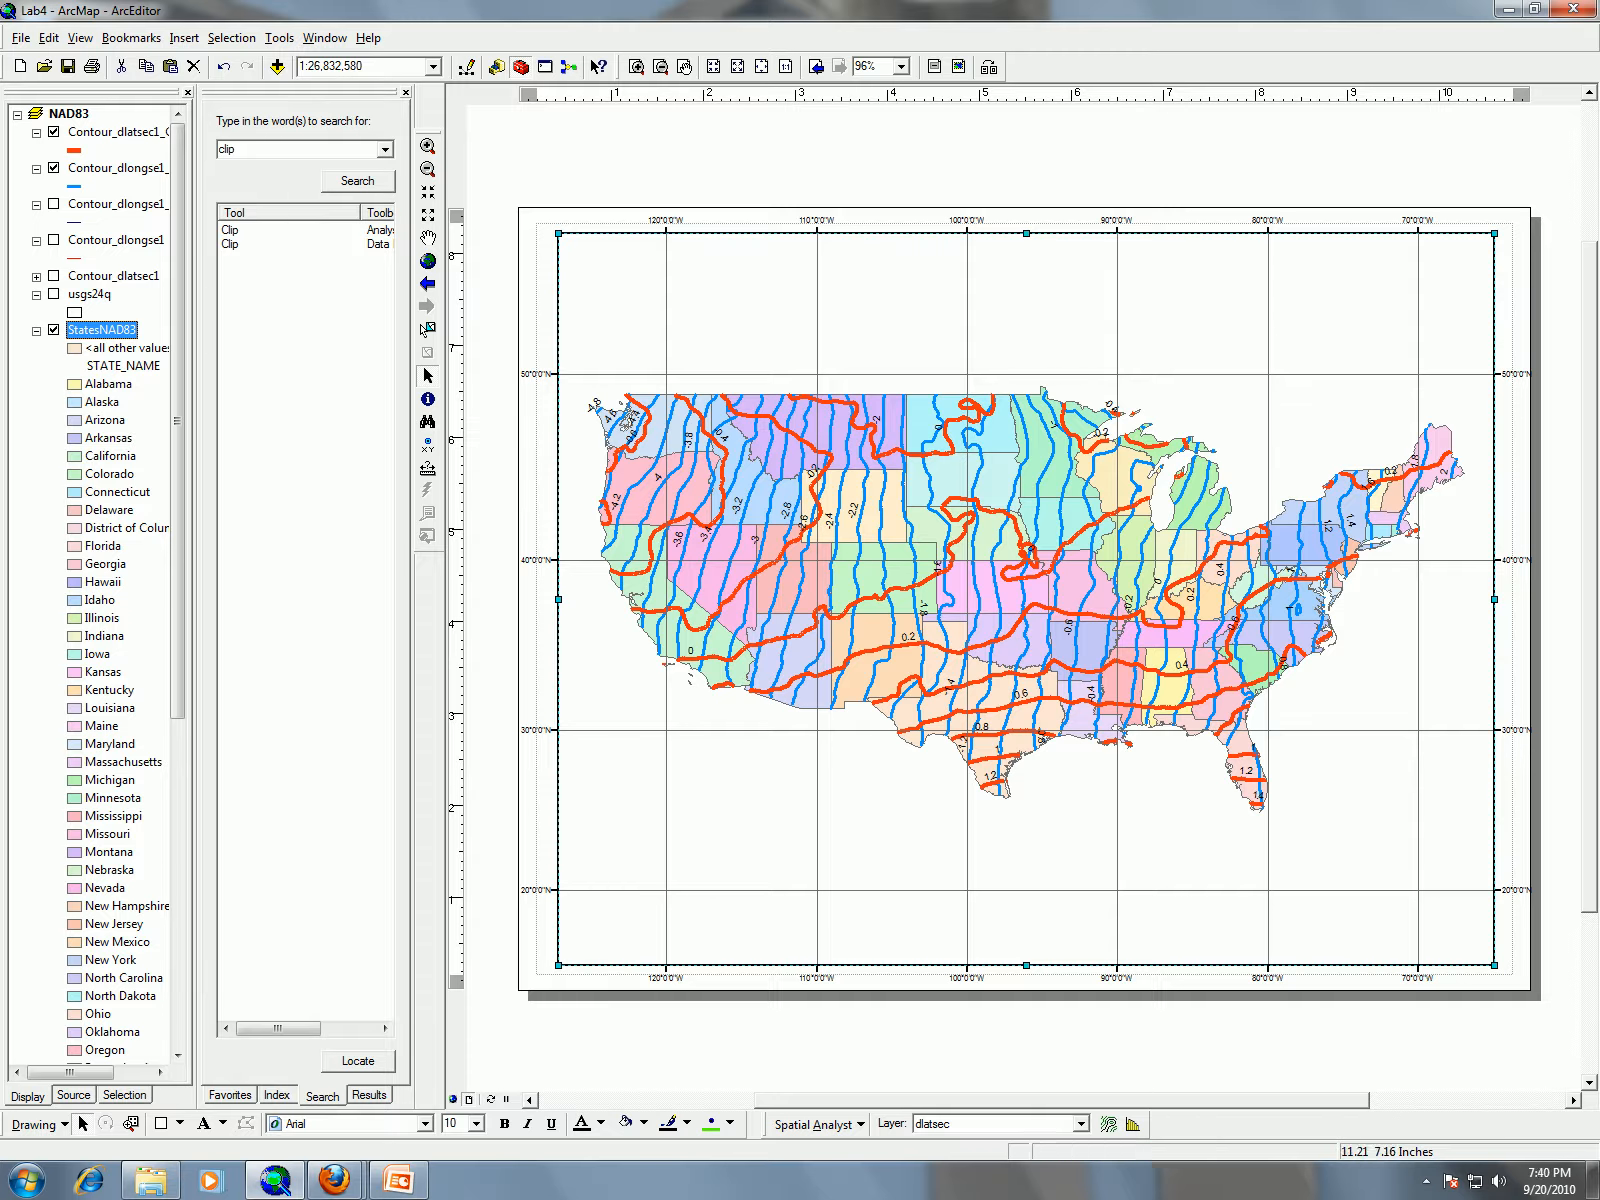
Insert the map title "NAD Differnces Between 83 and 27" and place it inside the frame above the states
{"action": "left_click", "coordinate": [188, 39]}
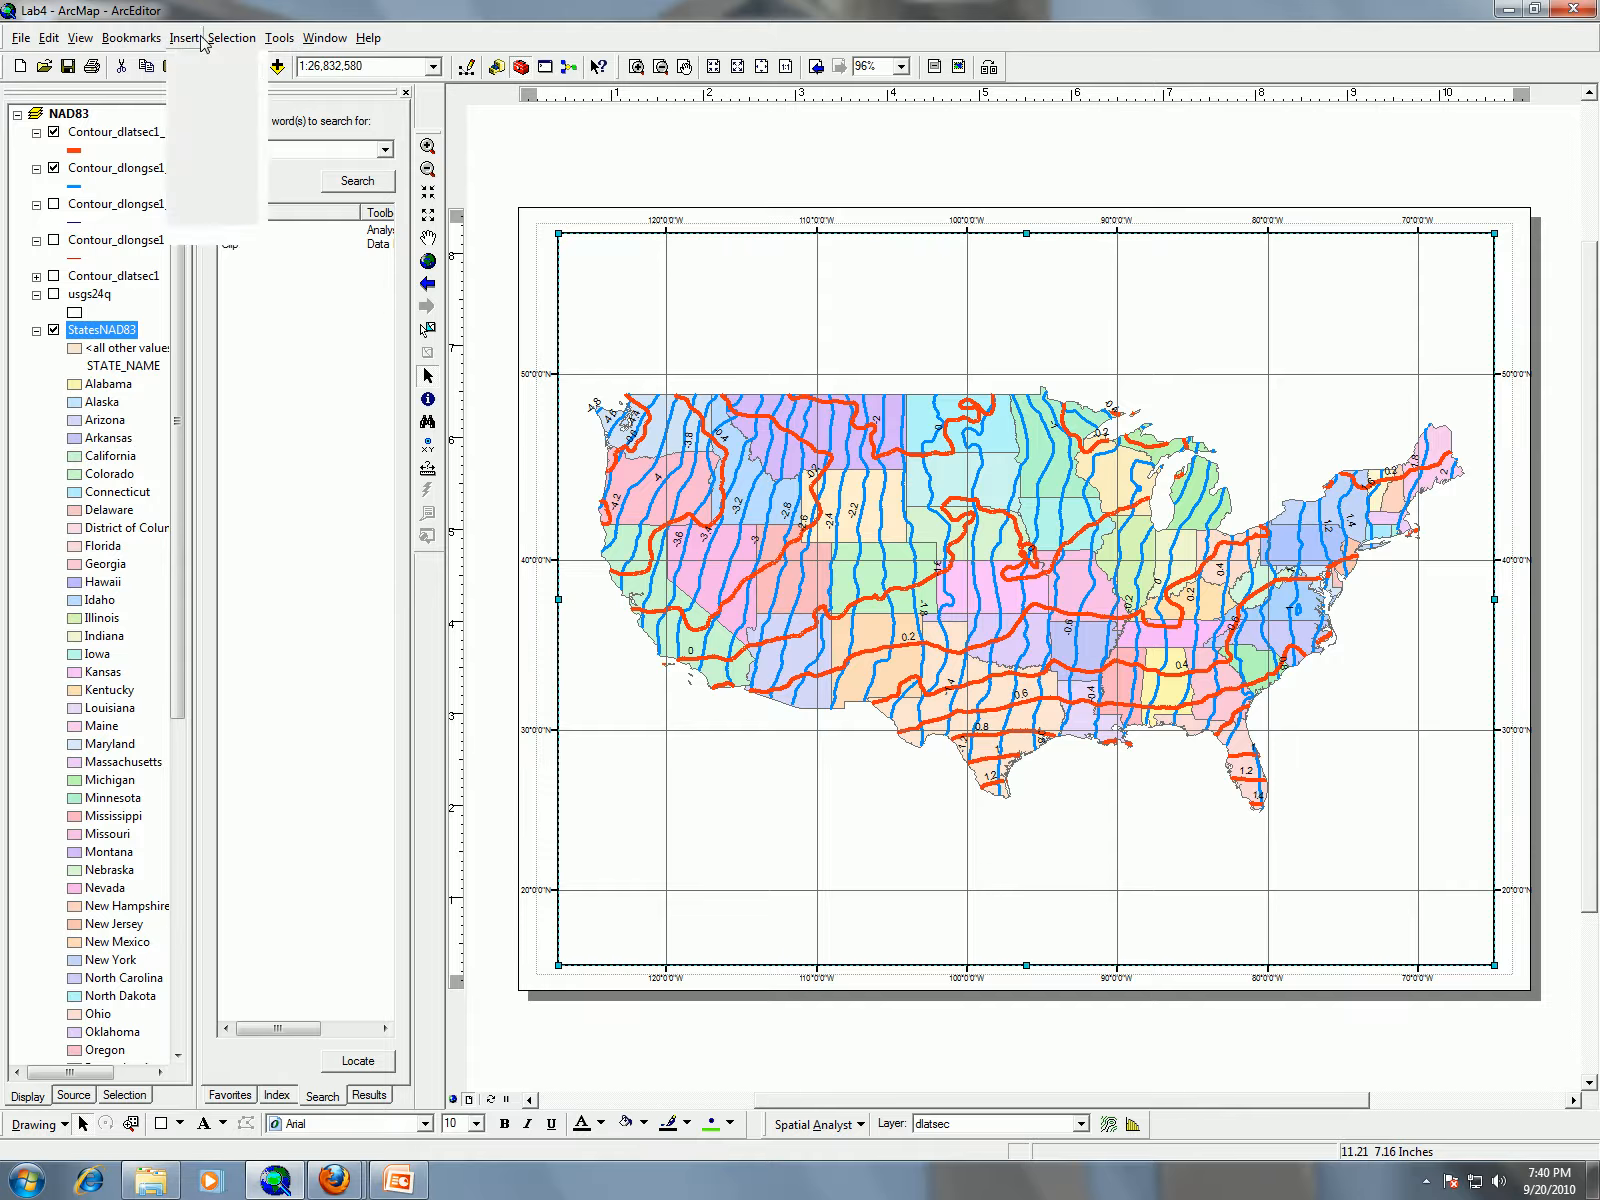
{"action": "left_click", "coordinate": [212, 90]}
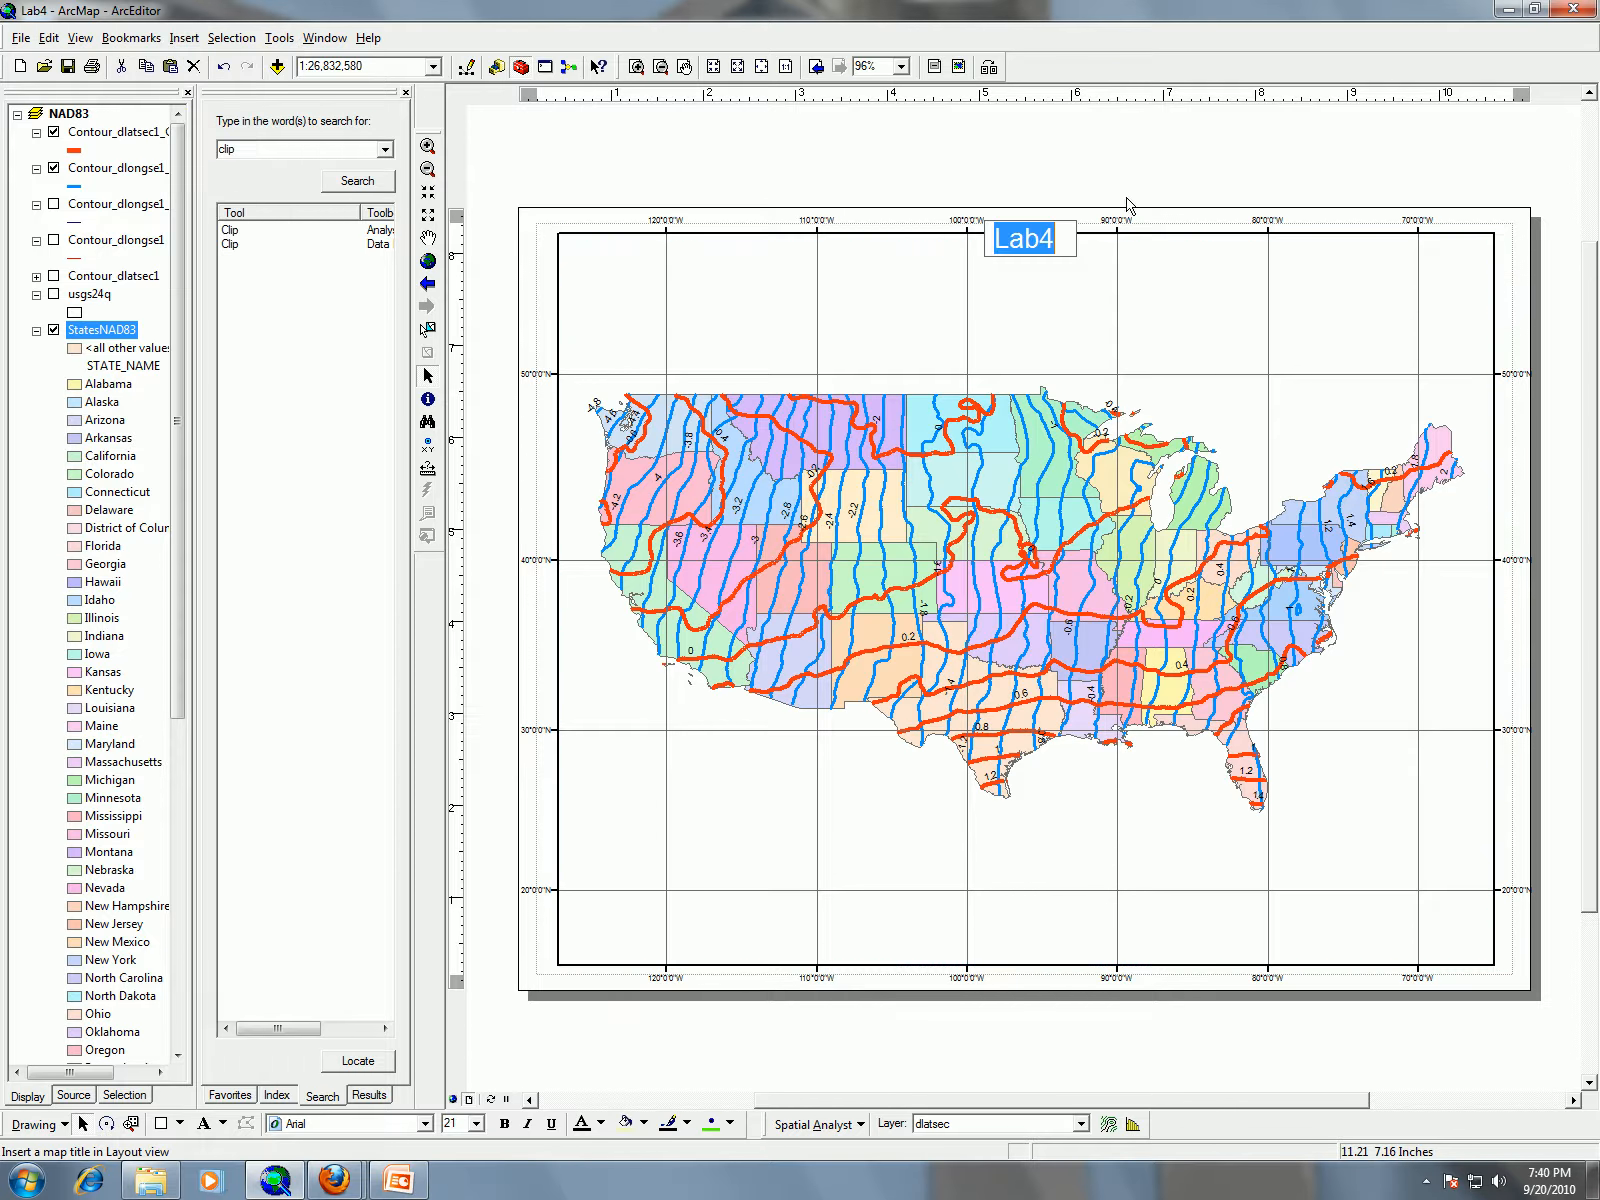
{"action": "type", "text": "Nad"}
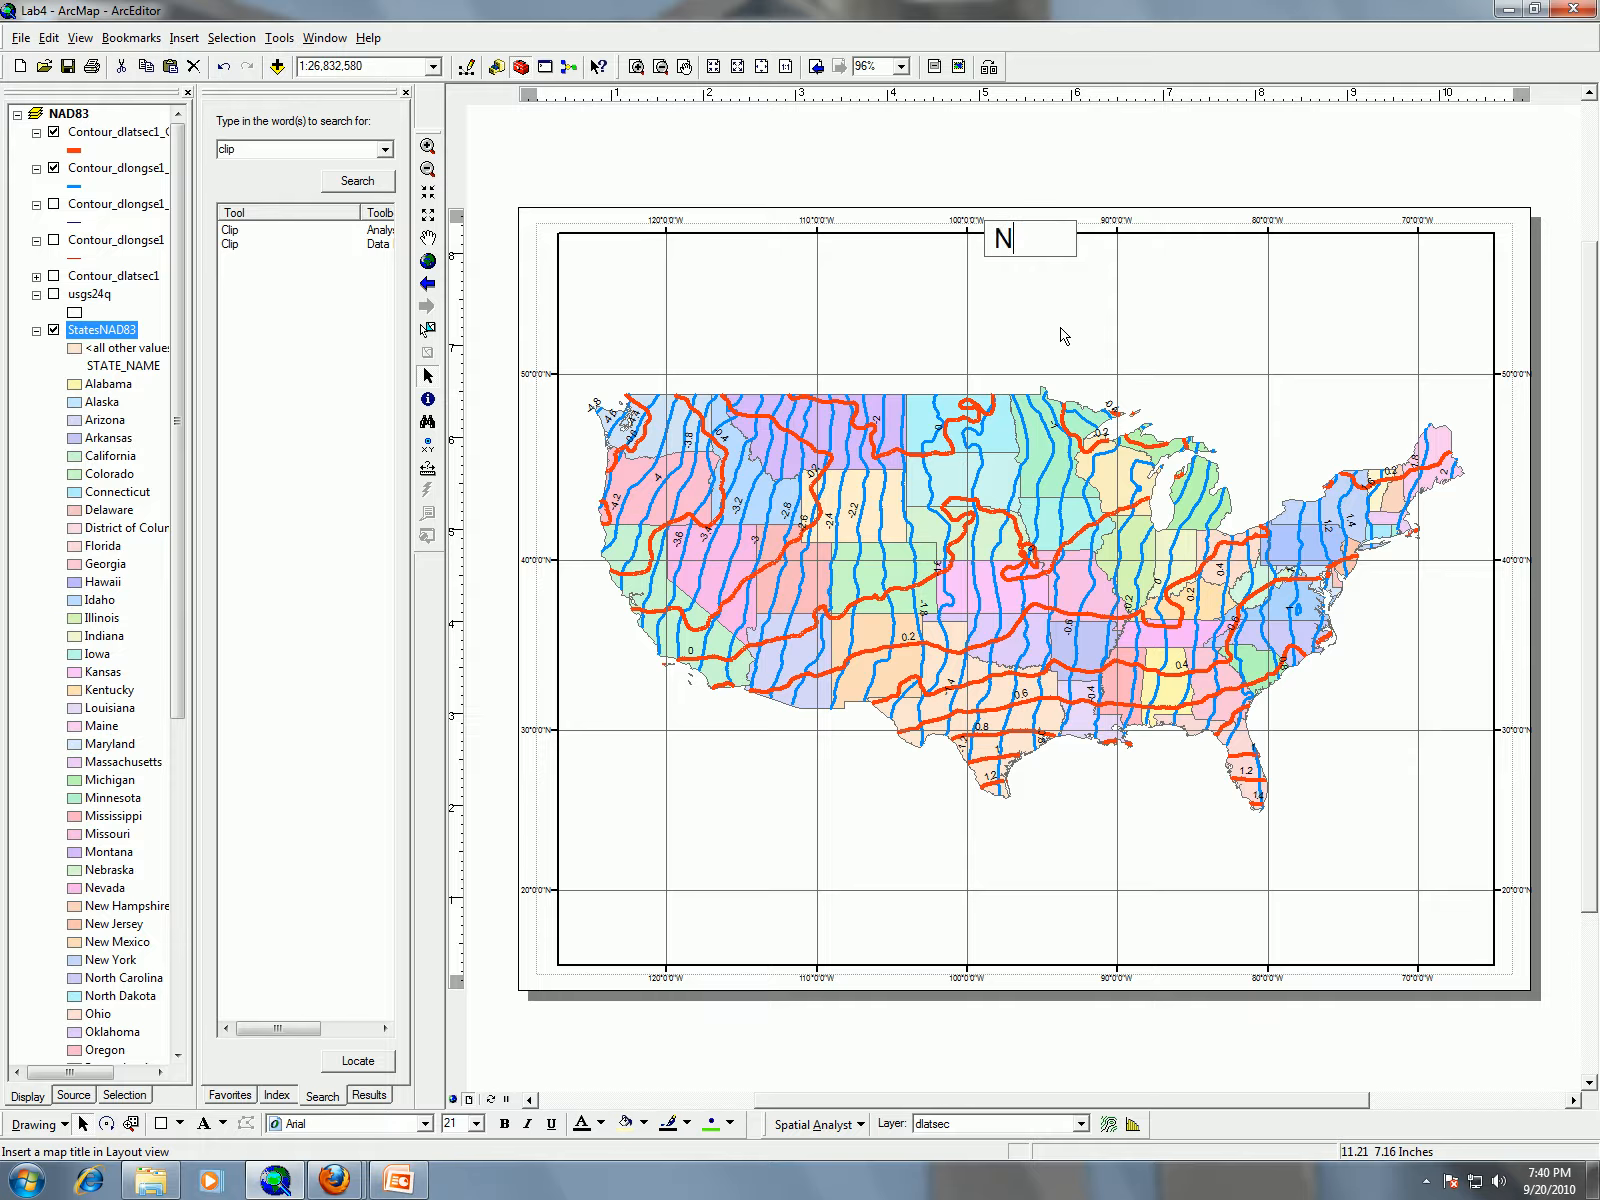
{"action": "key", "text": "BackSpace"}
{"action": "key", "text": "BackSpace"}
{"action": "key", "text": "BackSpace"}
{"action": "type", "text": "AD Diffeer"}
{"action": "key", "text": "BackSpace"}
{"action": "key", "text": "BackSpace"}
{"action": "type", "text": "rnce"}
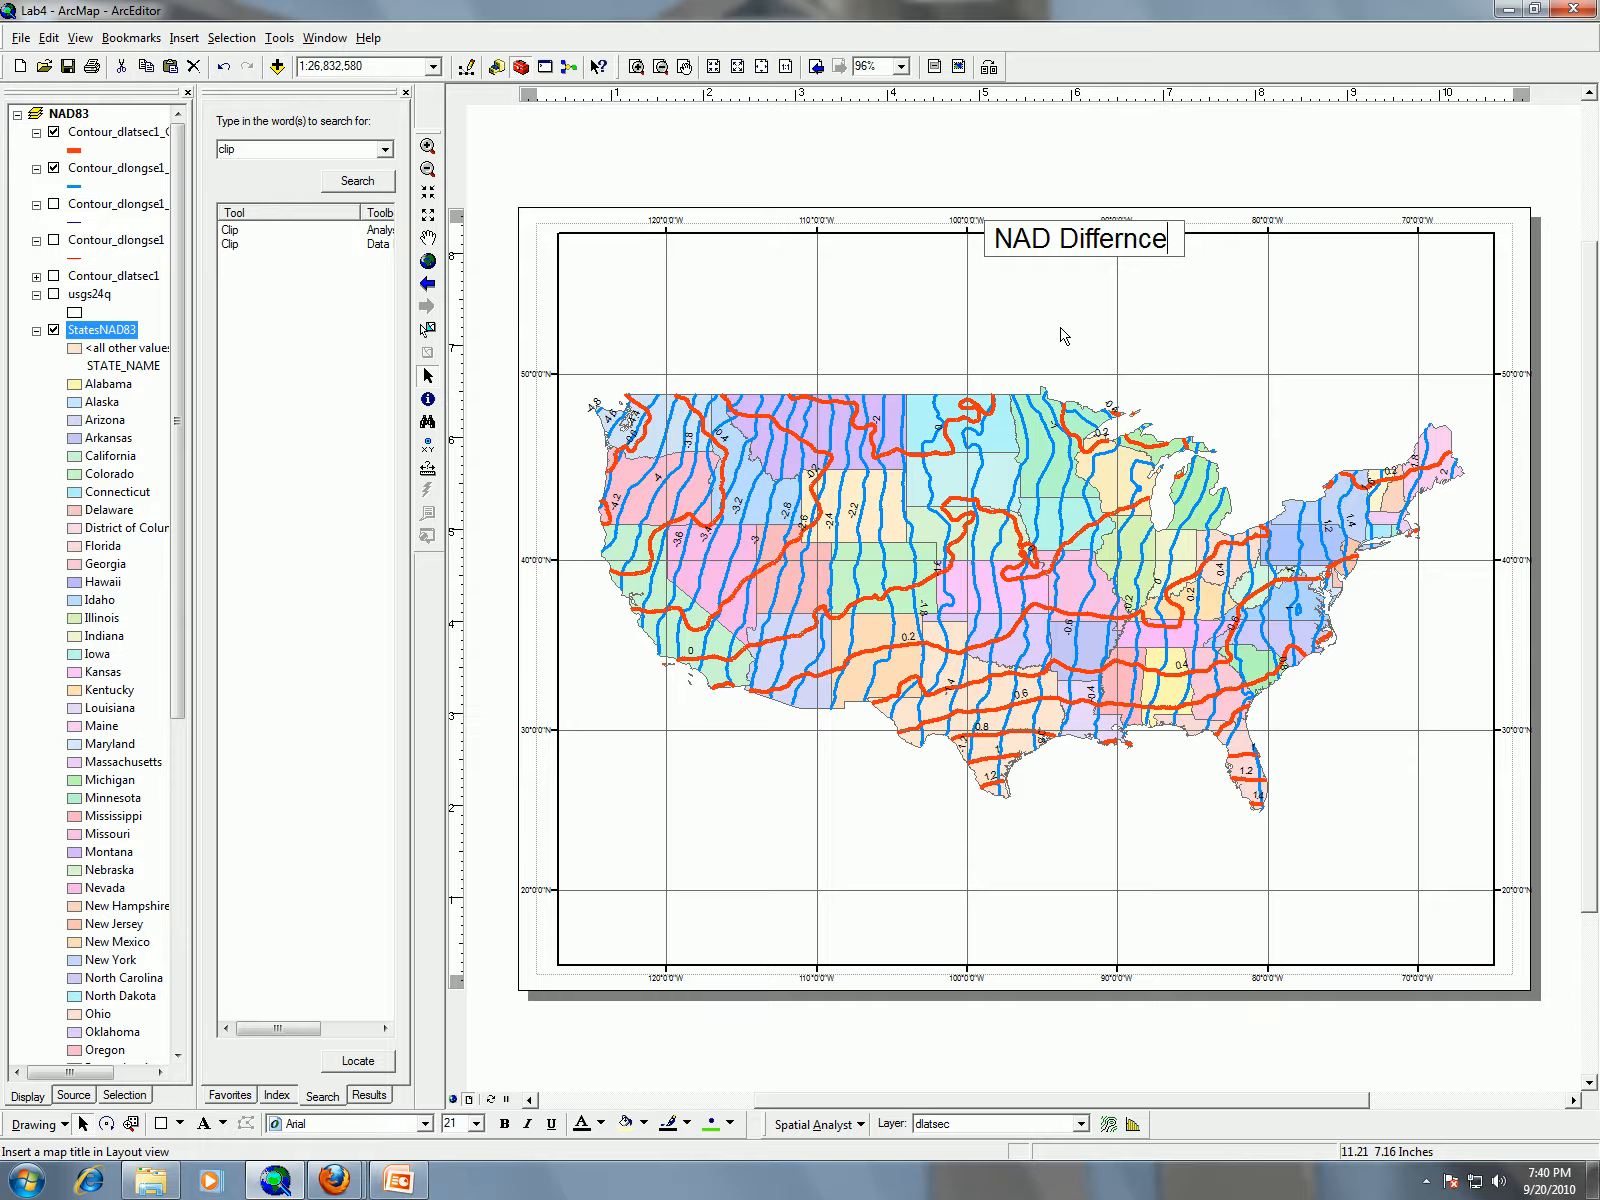
{"action": "type", "text": "s Between"}
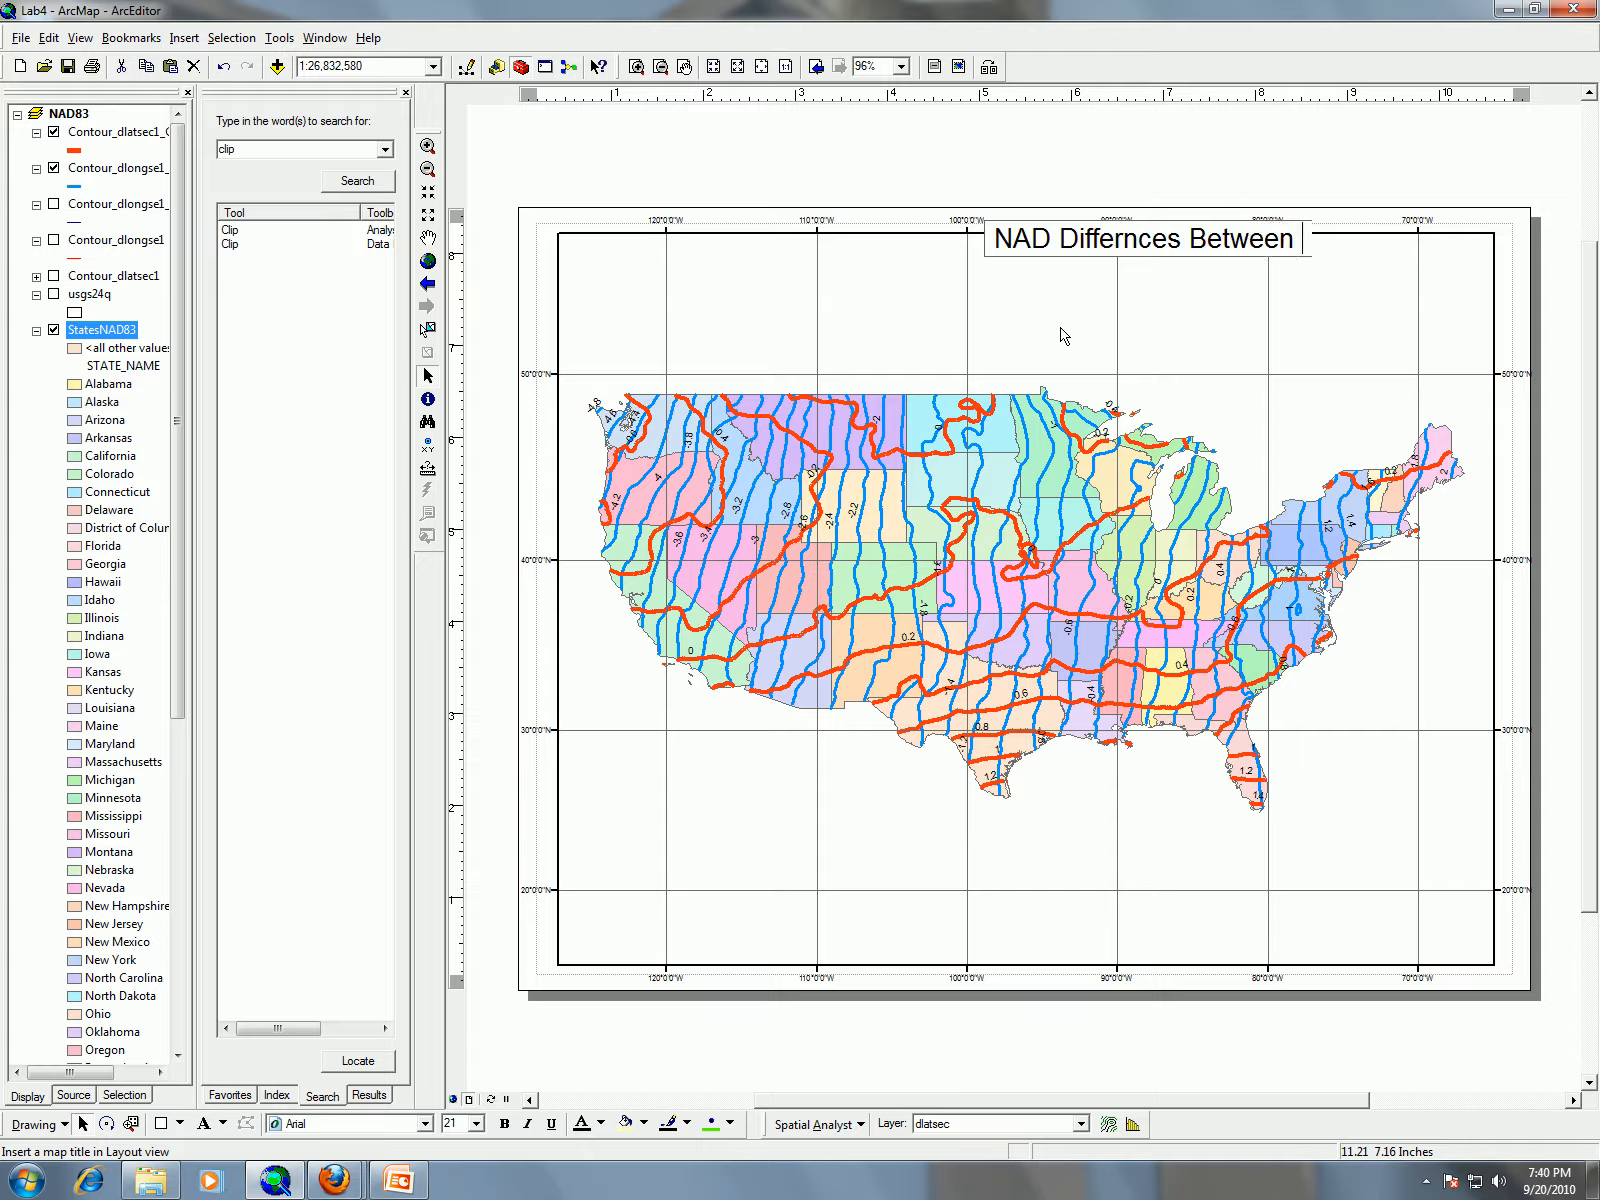
{"action": "type", "text": " 83 and "}
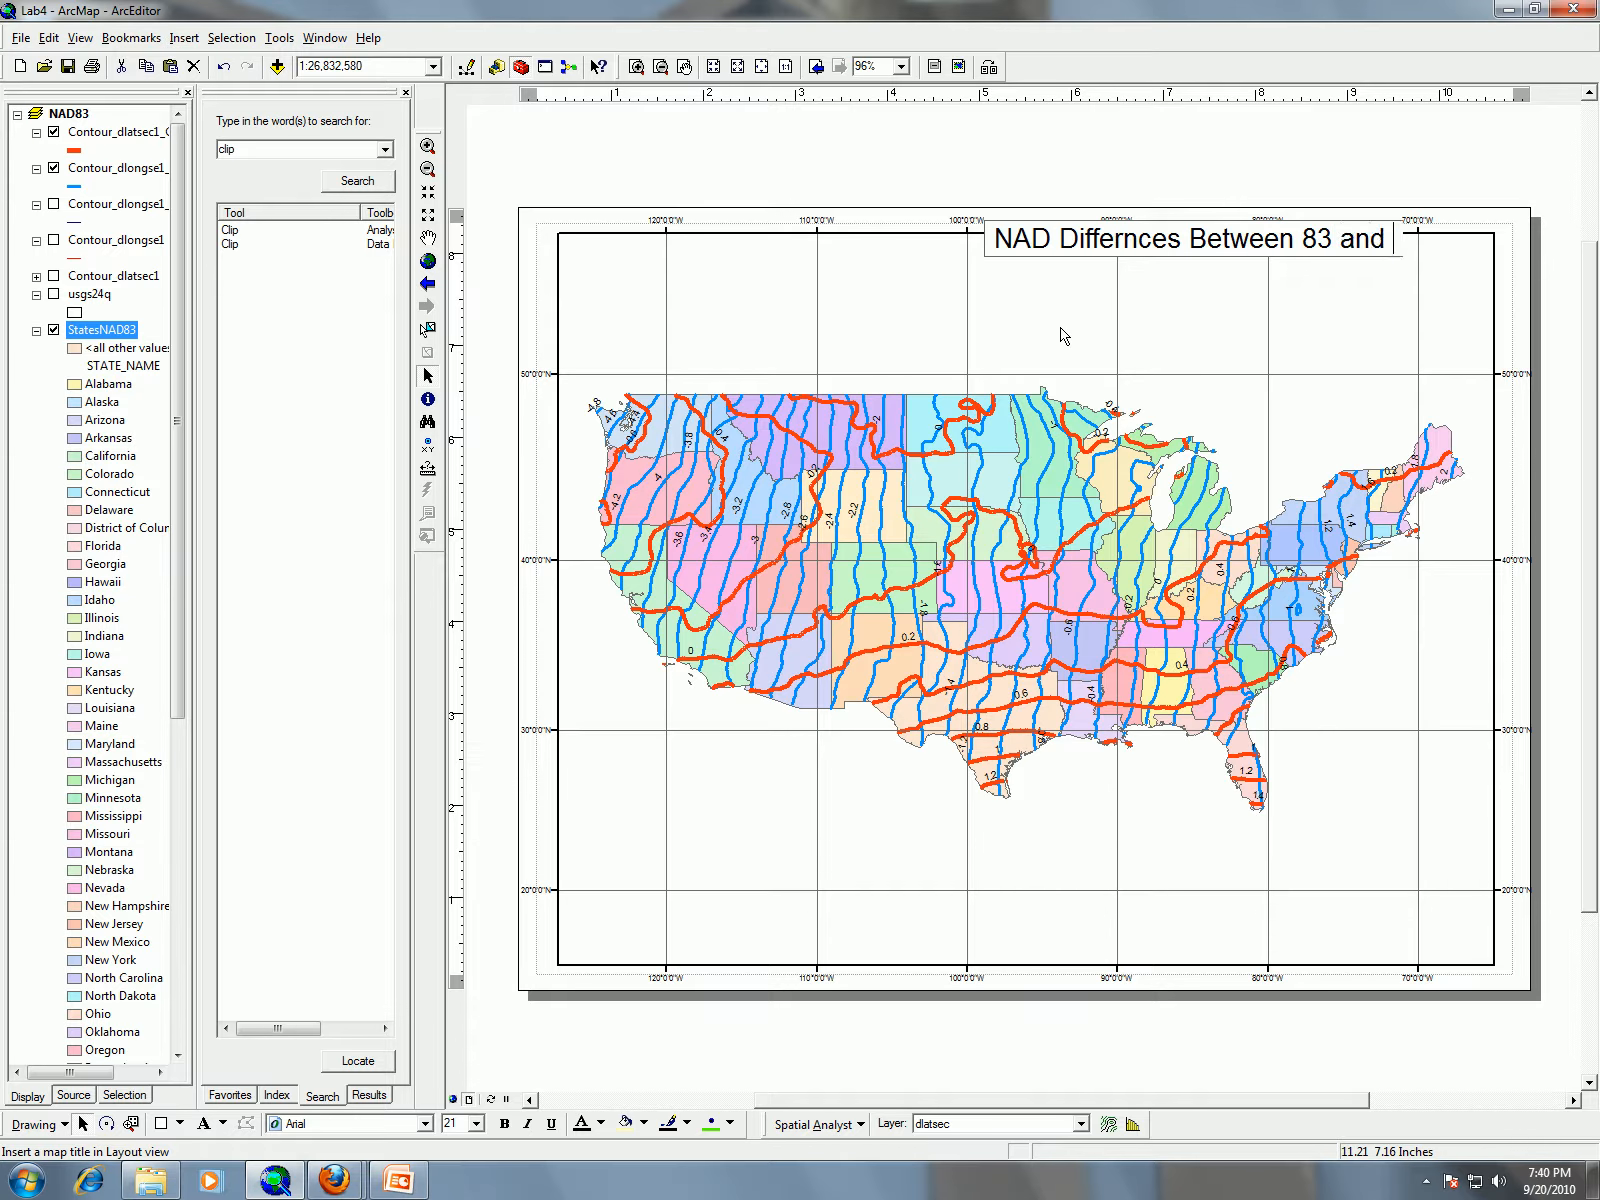
{"action": "type", "text": "27"}
{"action": "key", "text": "Return"}
{"action": "left_click_drag", "start_coordinate": [1058, 256], "coordinate": [1058, 302]}
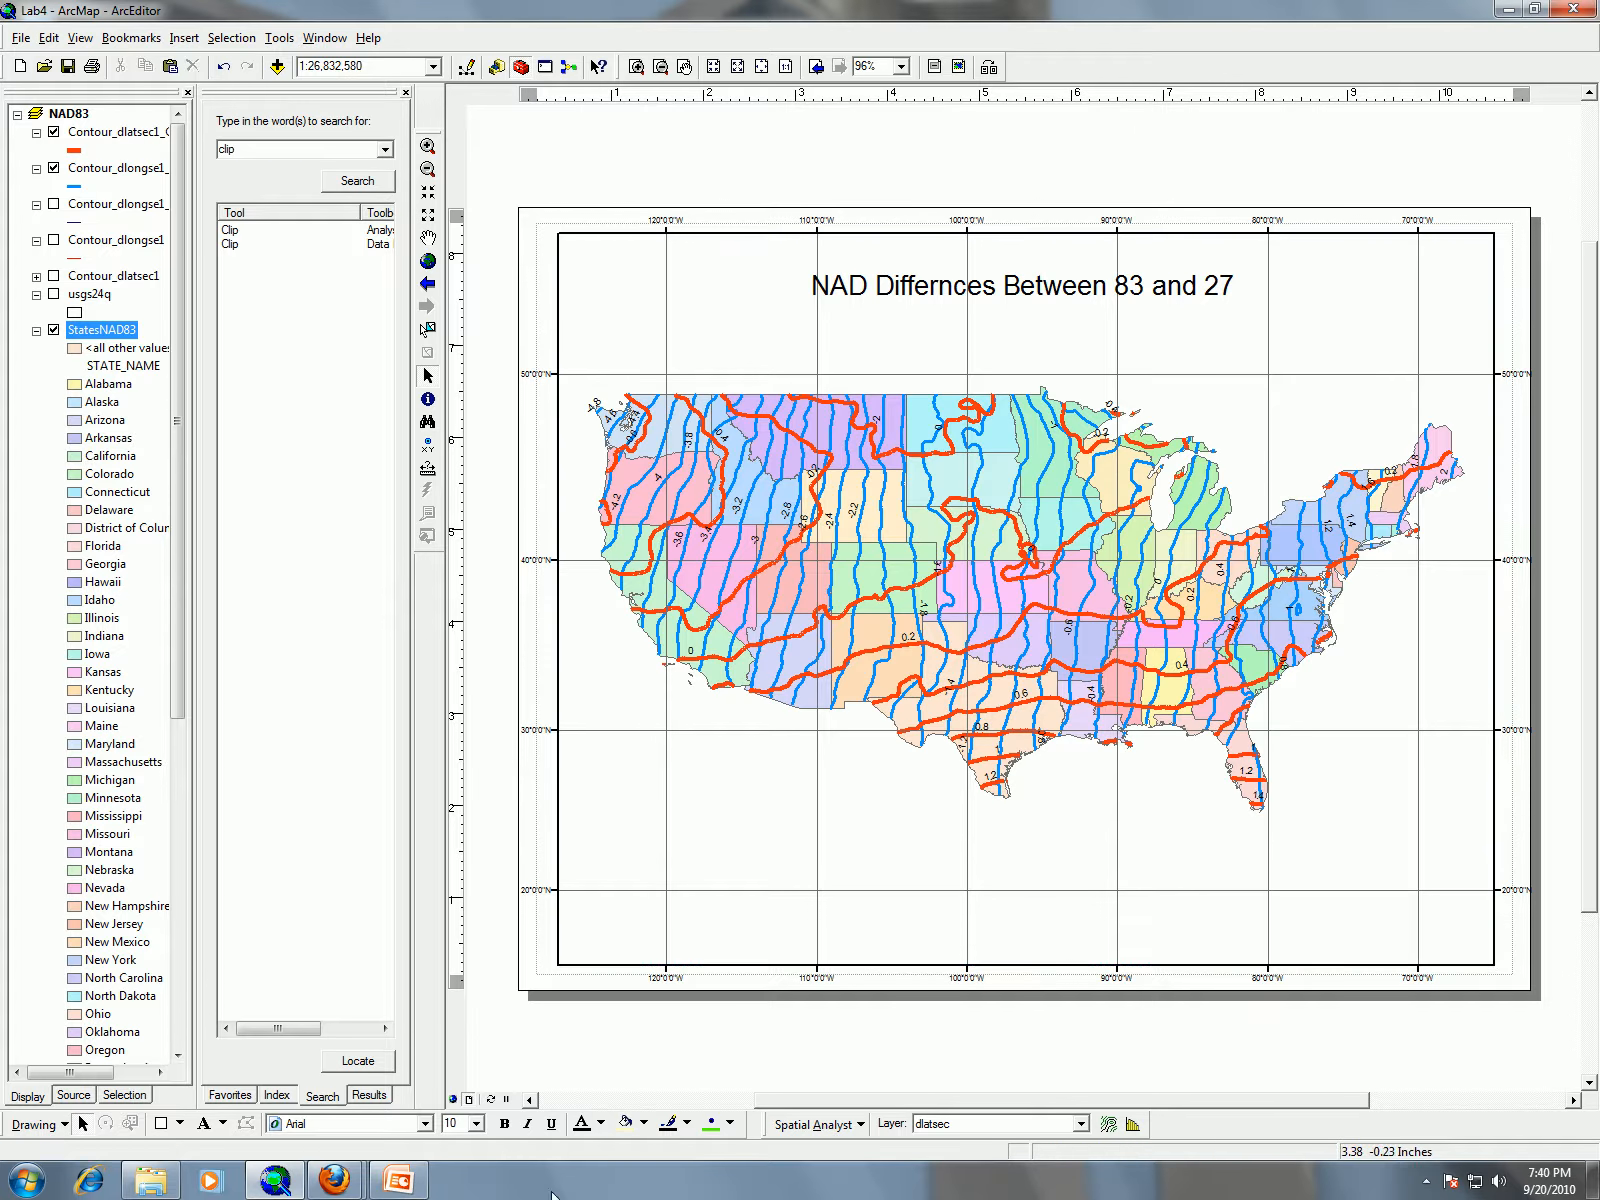
Check the reference map in PowerPoint, close it, and add a "Latitude" text in ArcMap near the page's lower-left corner
{"action": "left_click", "coordinate": [405, 1186]}
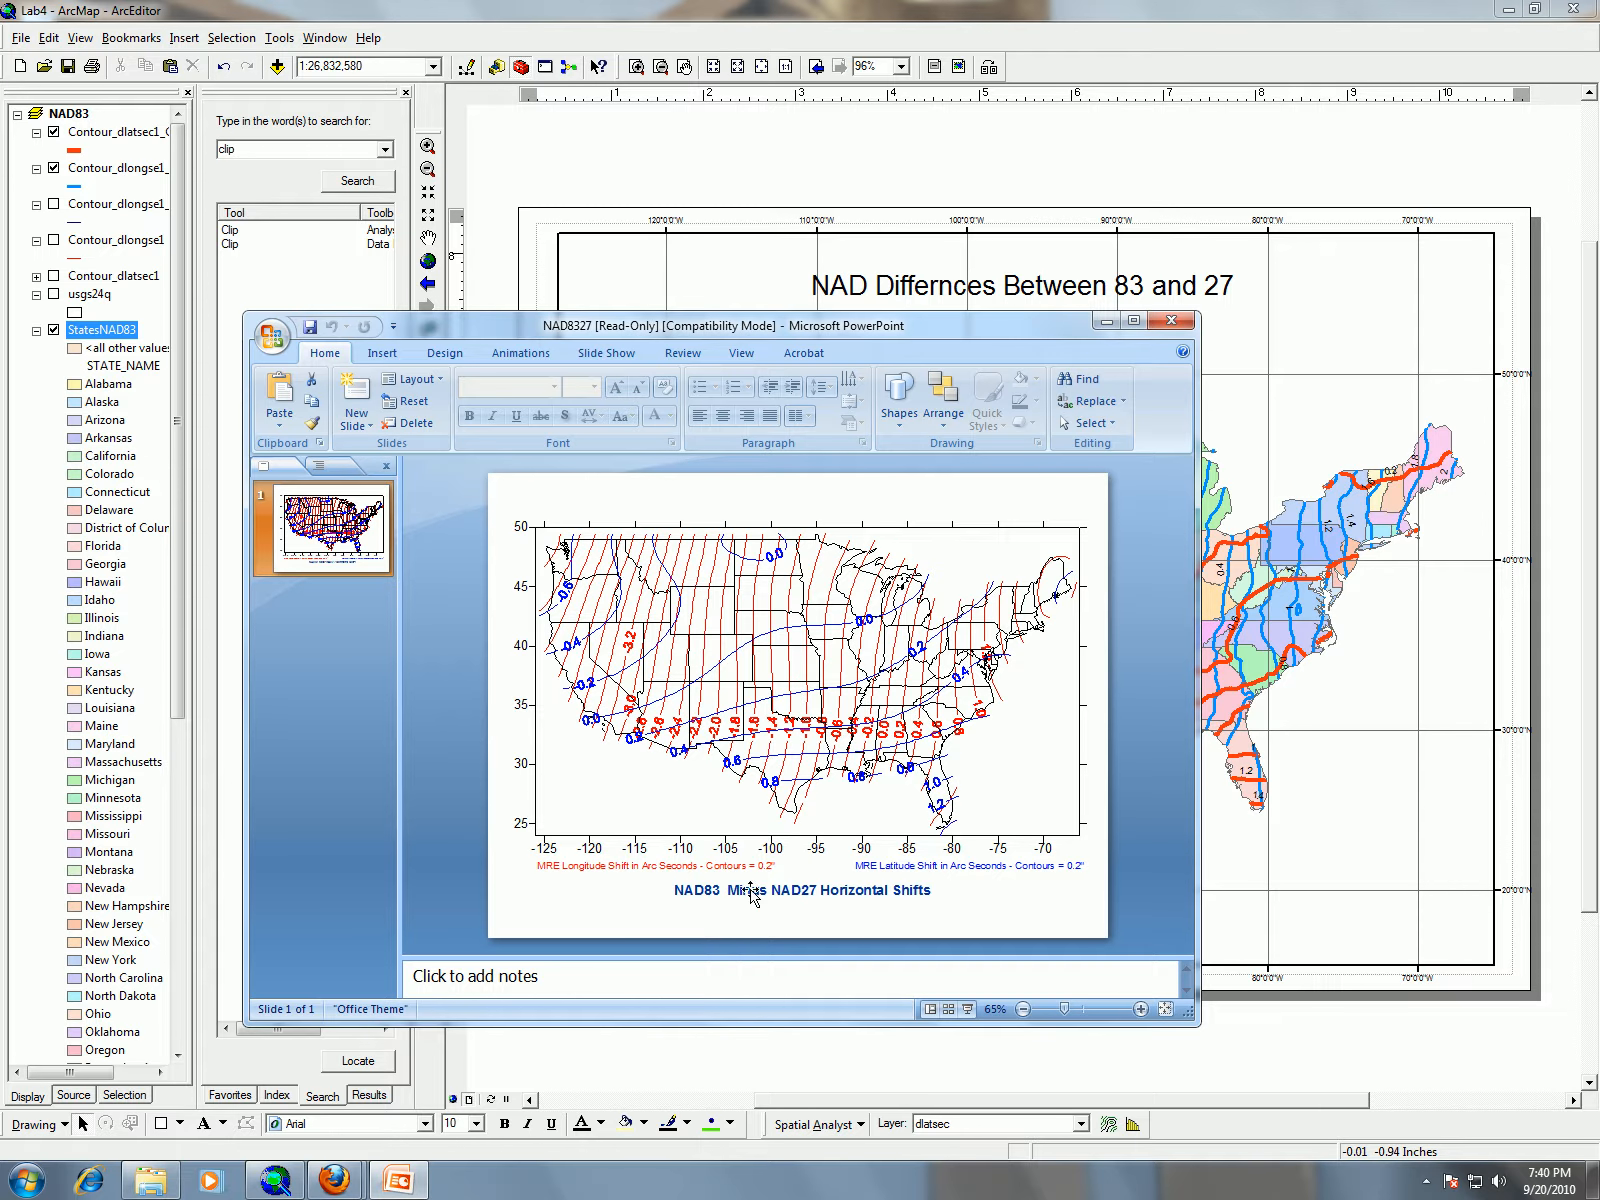
{"action": "left_click", "coordinate": [1170, 320]}
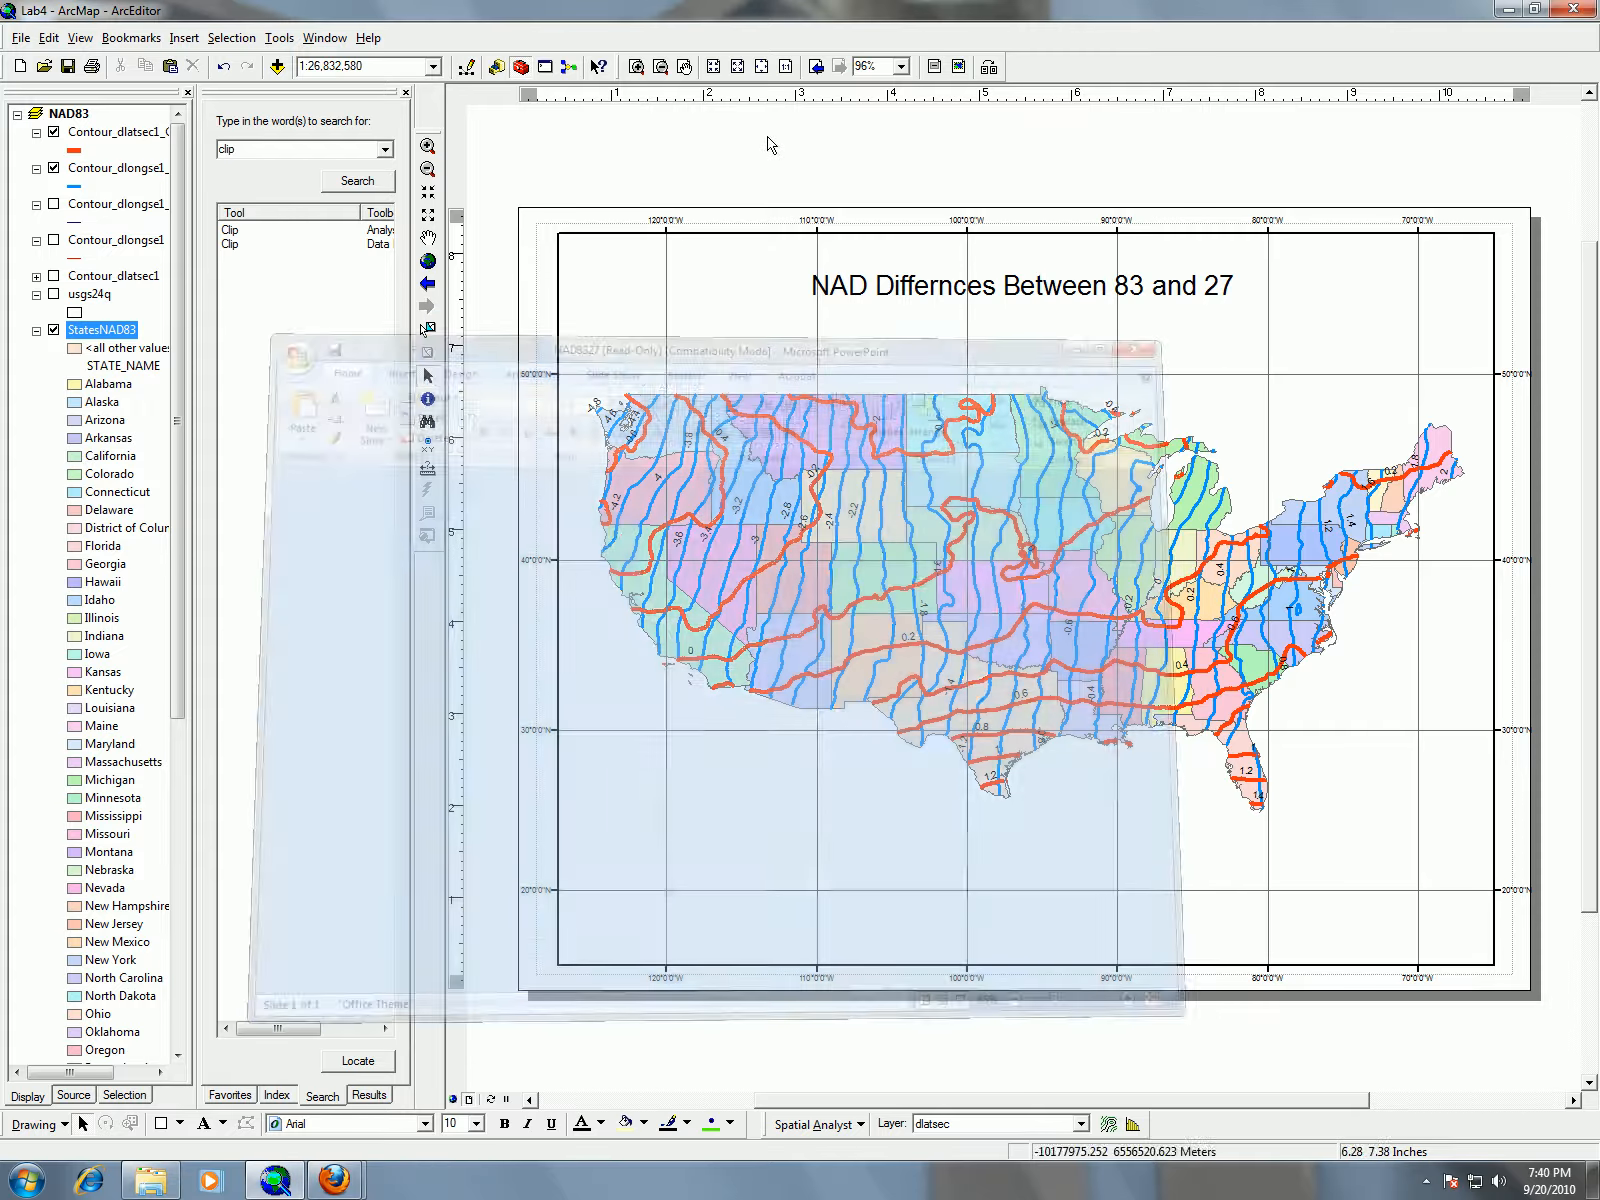
{"action": "left_click", "coordinate": [183, 42]}
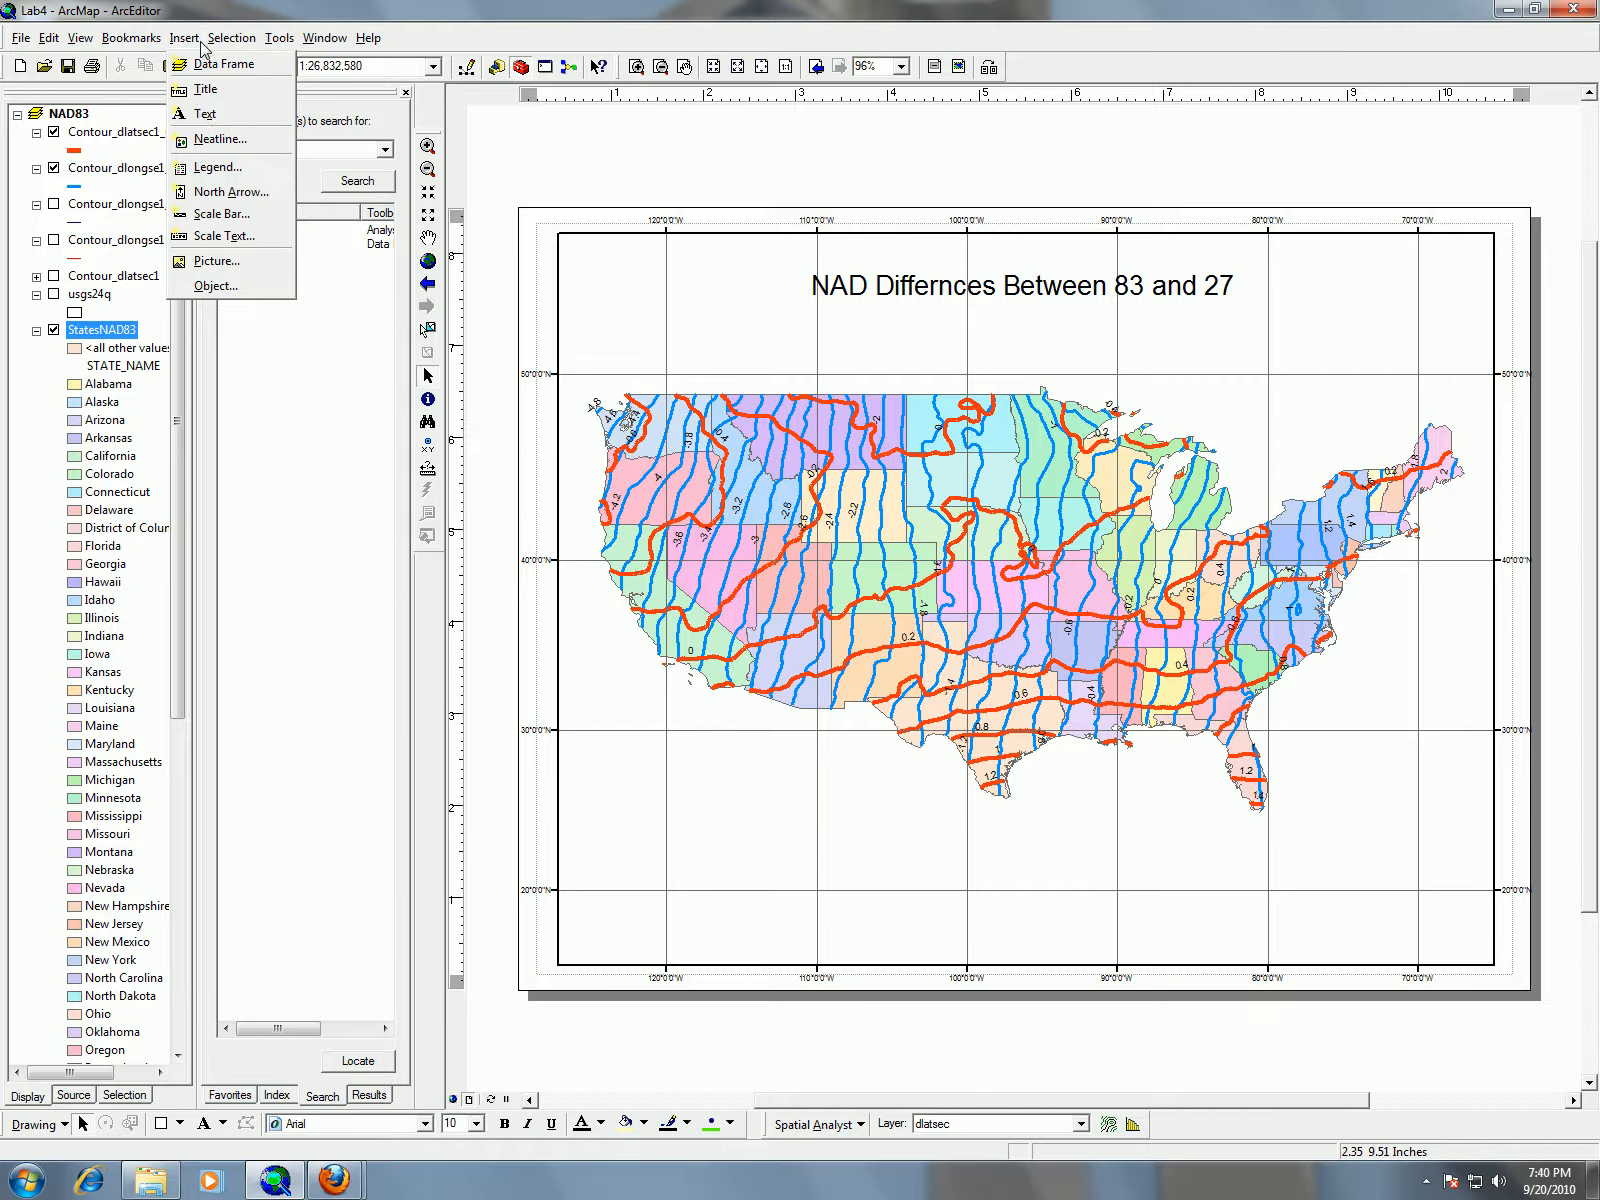
{"action": "left_click", "coordinate": [204, 117]}
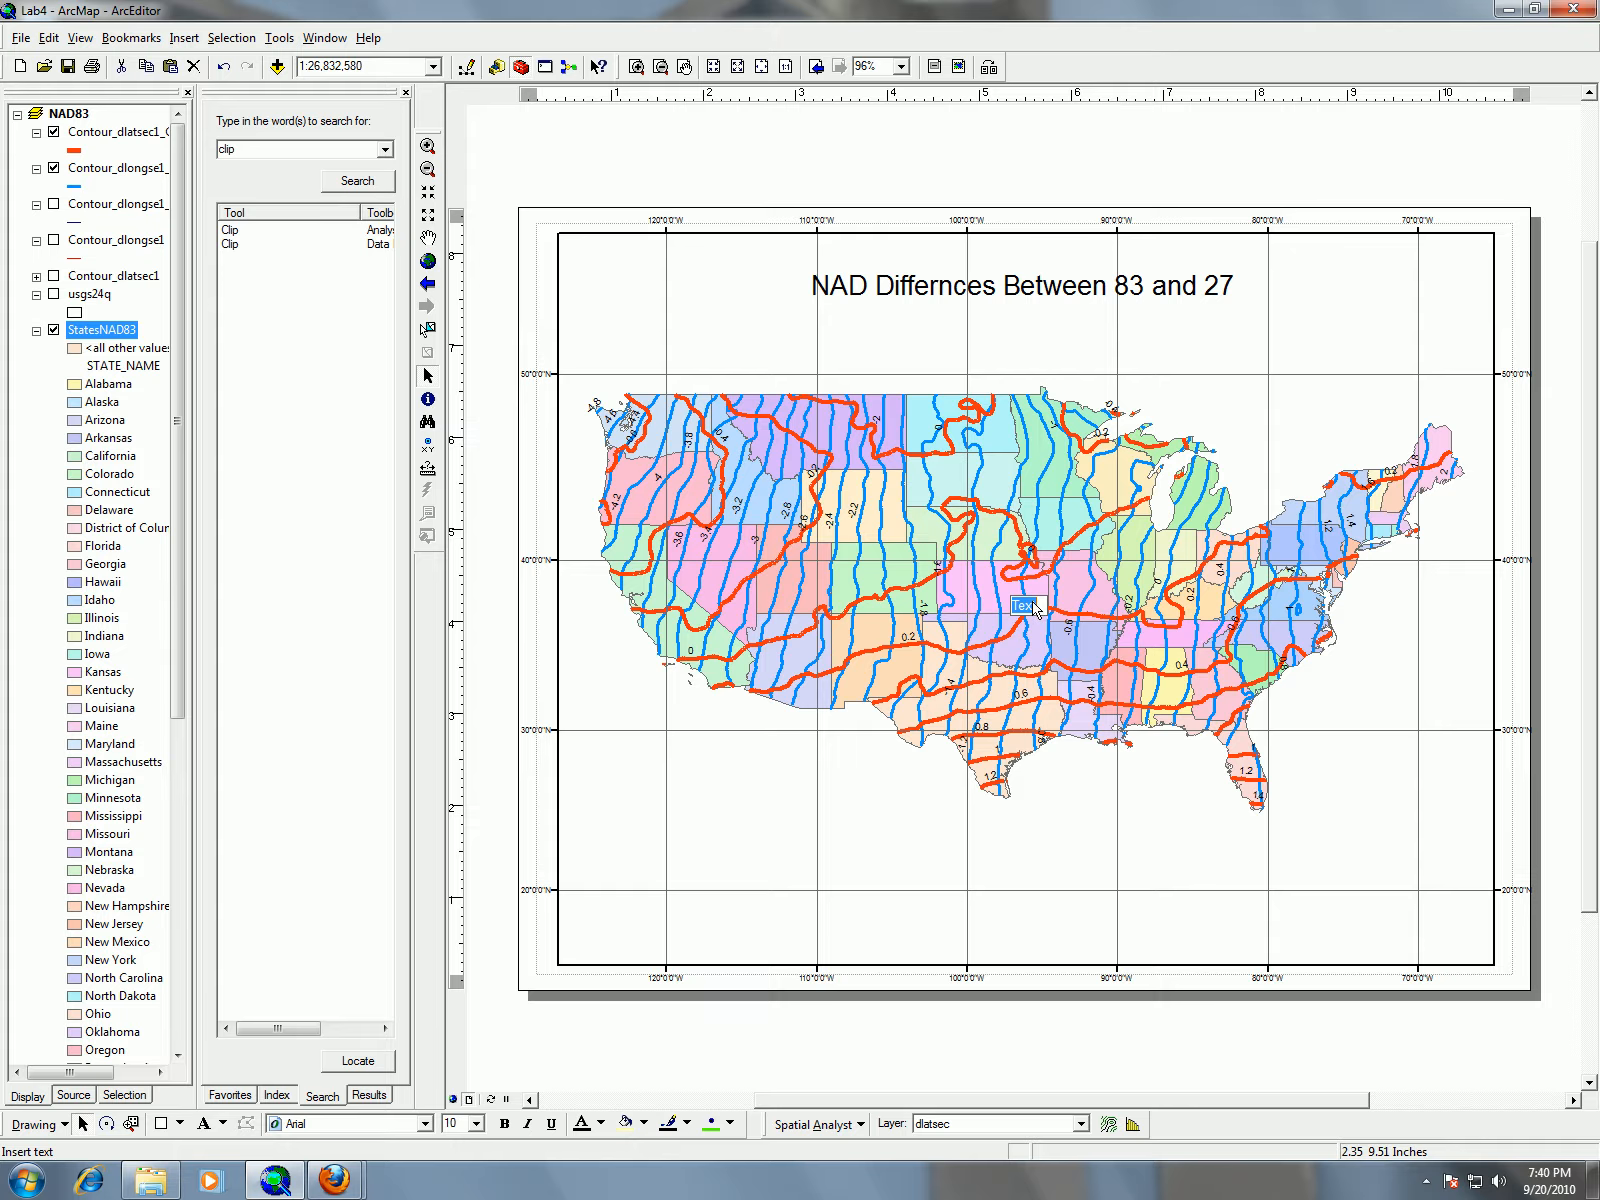
{"action": "type", "text": "La"}
{"action": "left_click", "coordinate": [902, 793]}
{"action": "left_click_drag", "start_coordinate": [902, 793], "coordinate": [1039, 554]}
{"action": "left_click_drag", "start_coordinate": [1027, 617], "coordinate": [667, 947]}
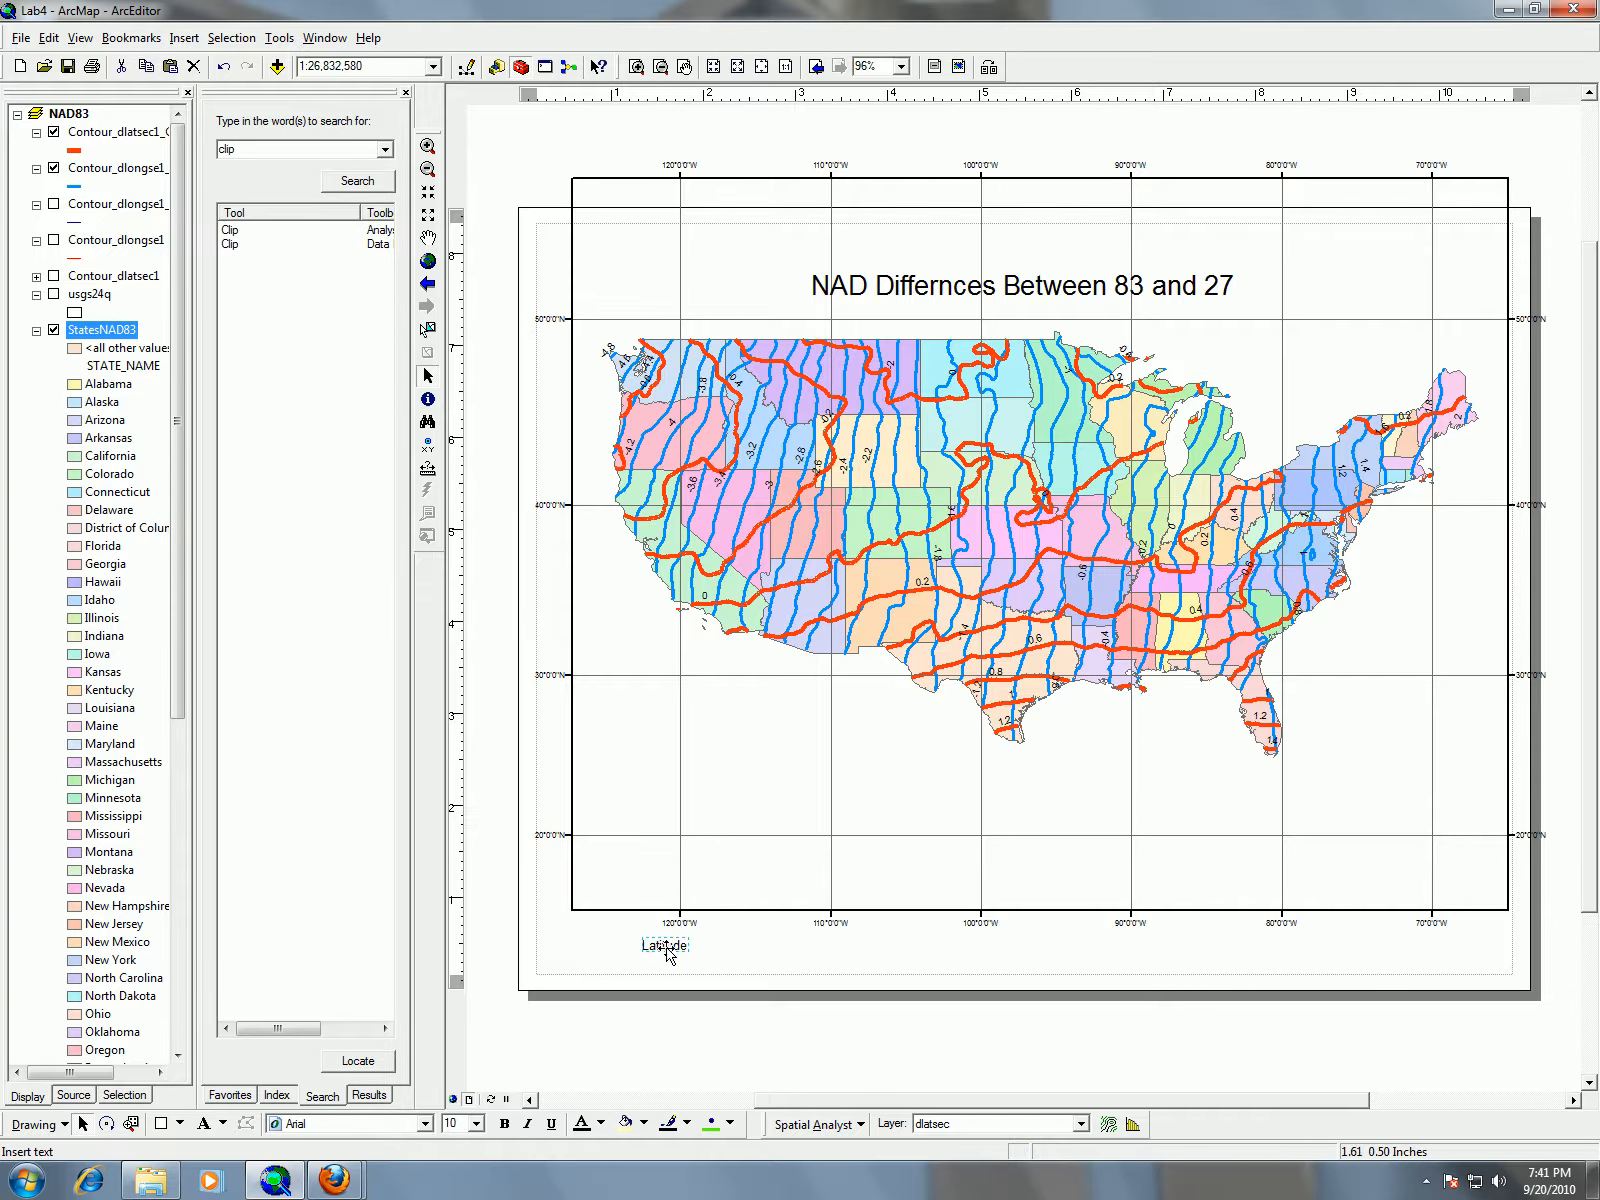
Set the color of the Latitude text to red
{"action": "double_click", "coordinate": [667, 947]}
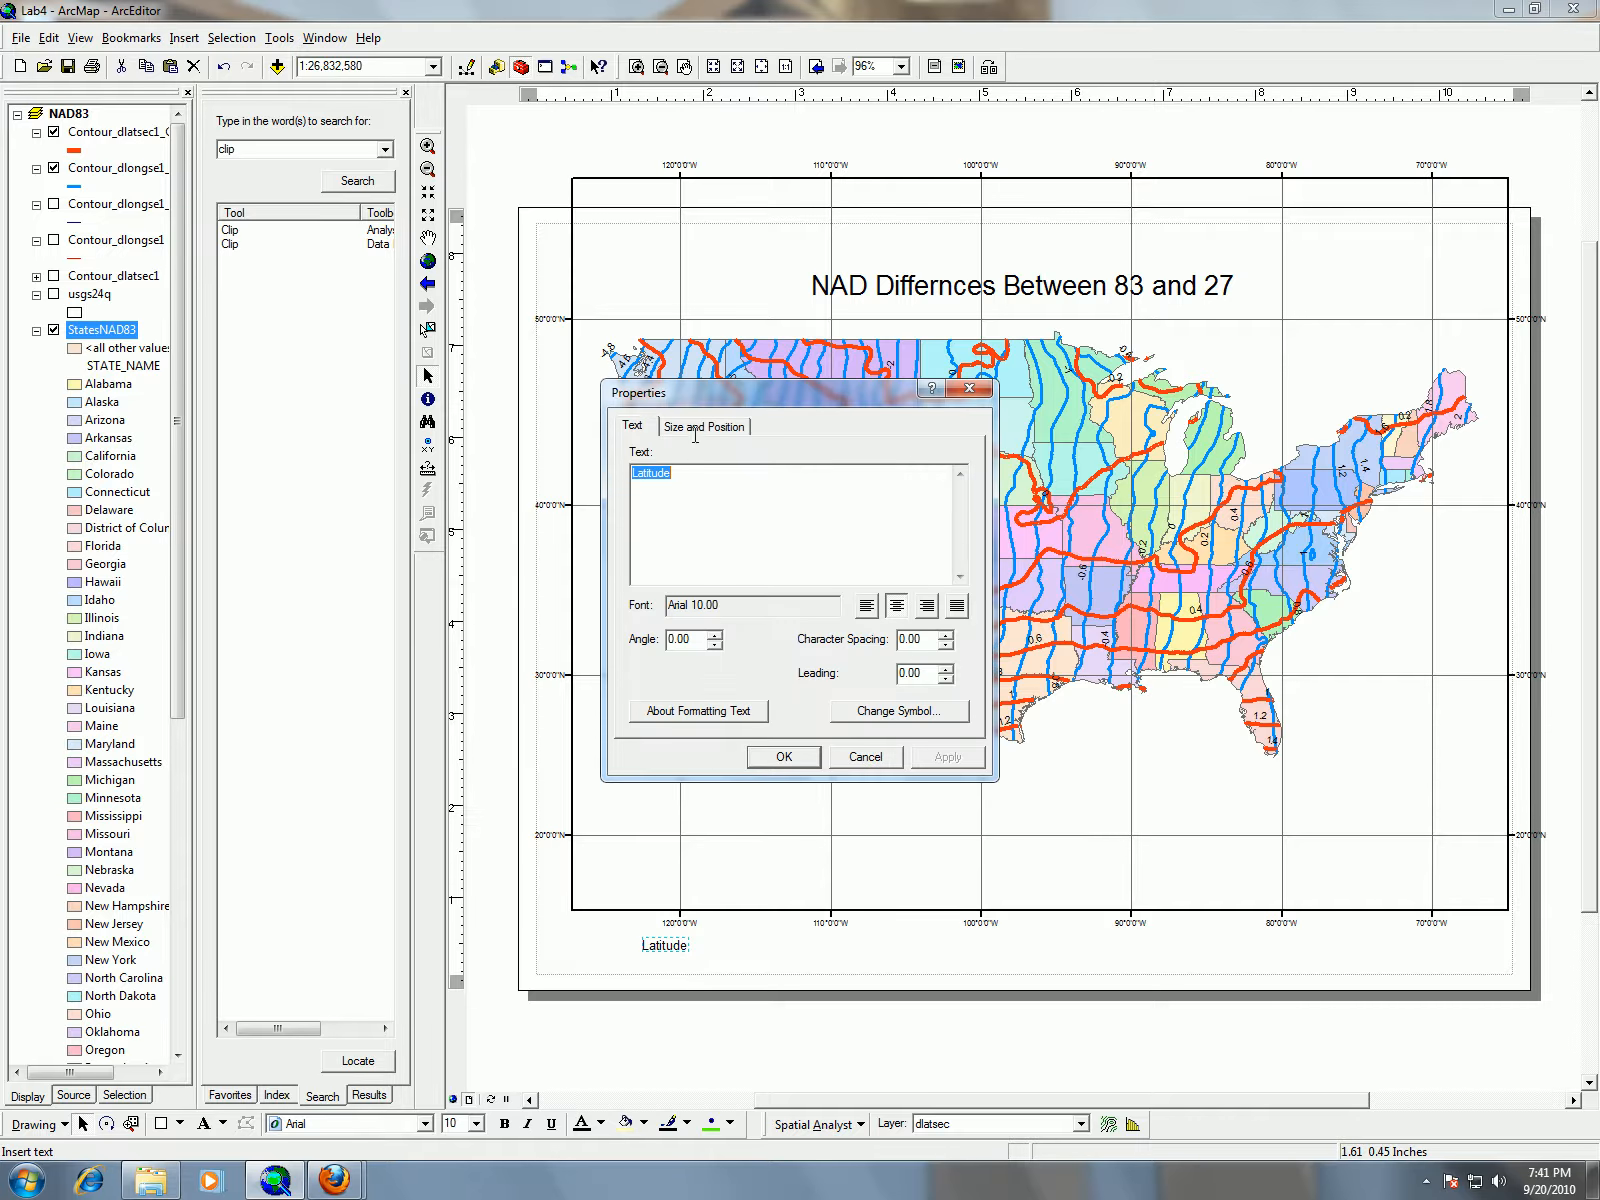
{"action": "left_click", "coordinate": [920, 720]}
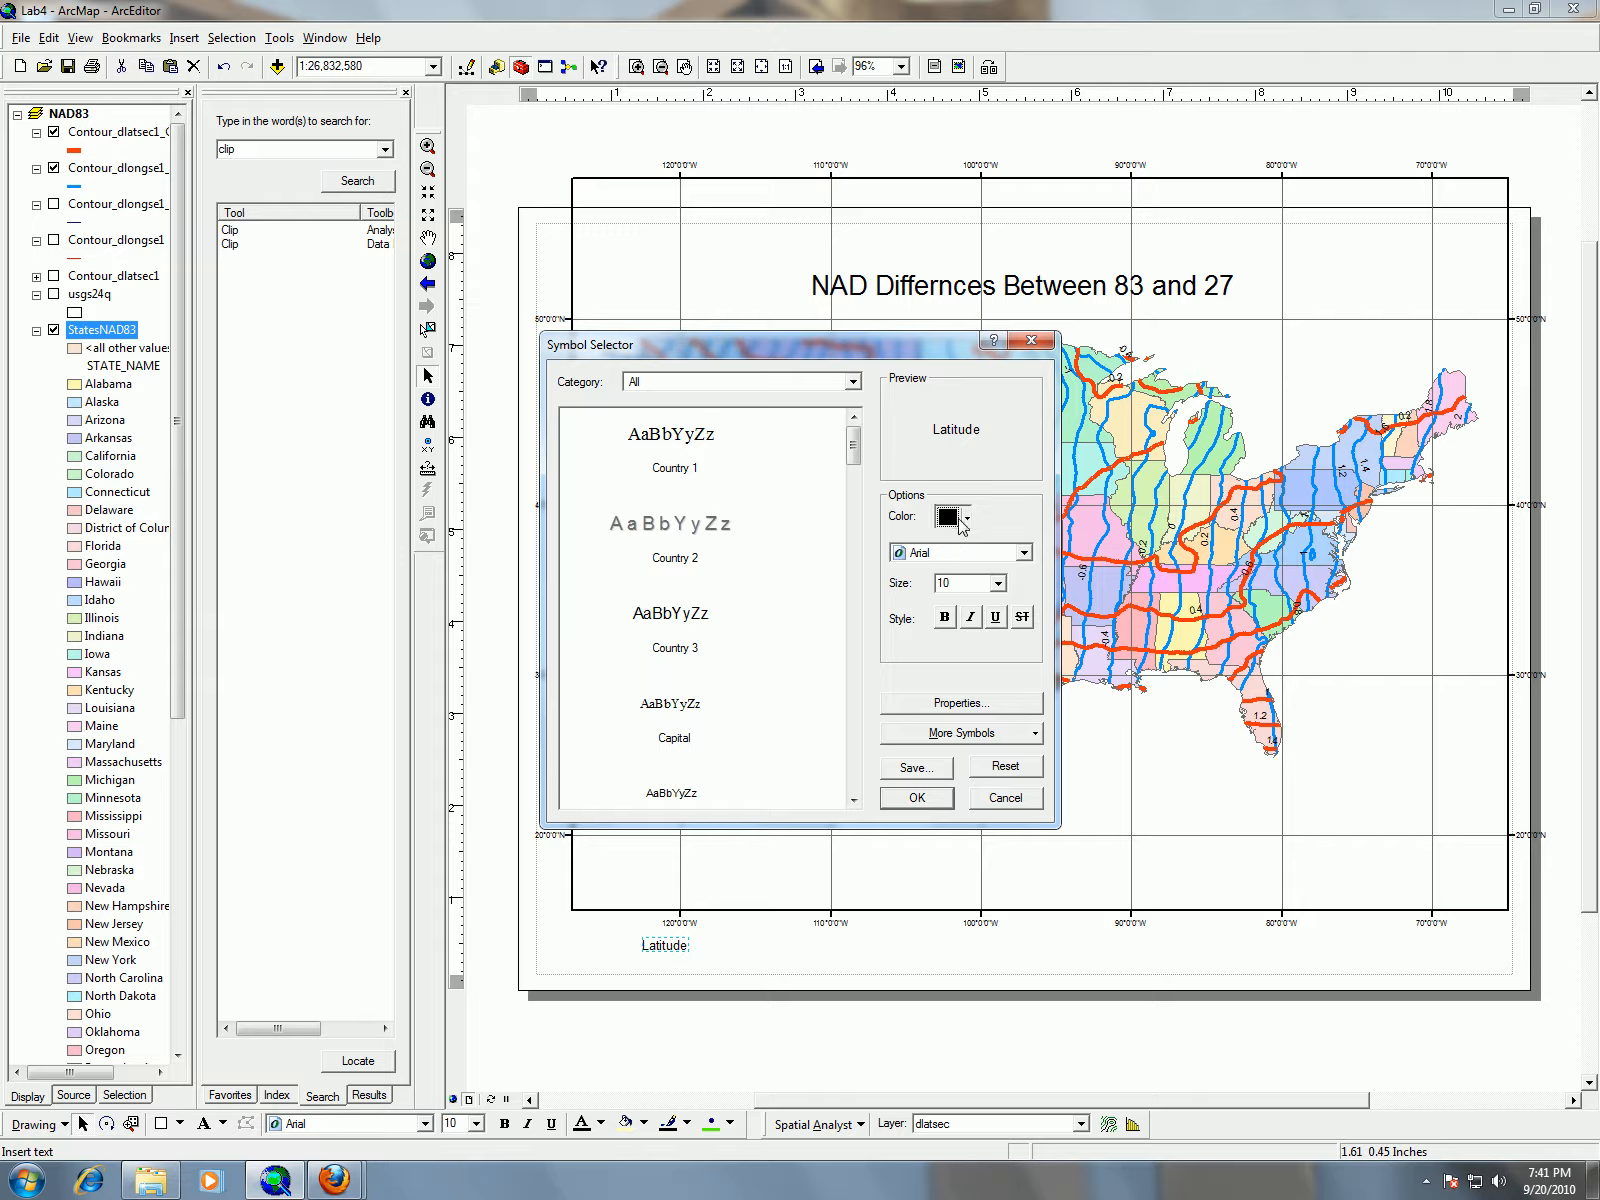
{"action": "left_click", "coordinate": [966, 517]}
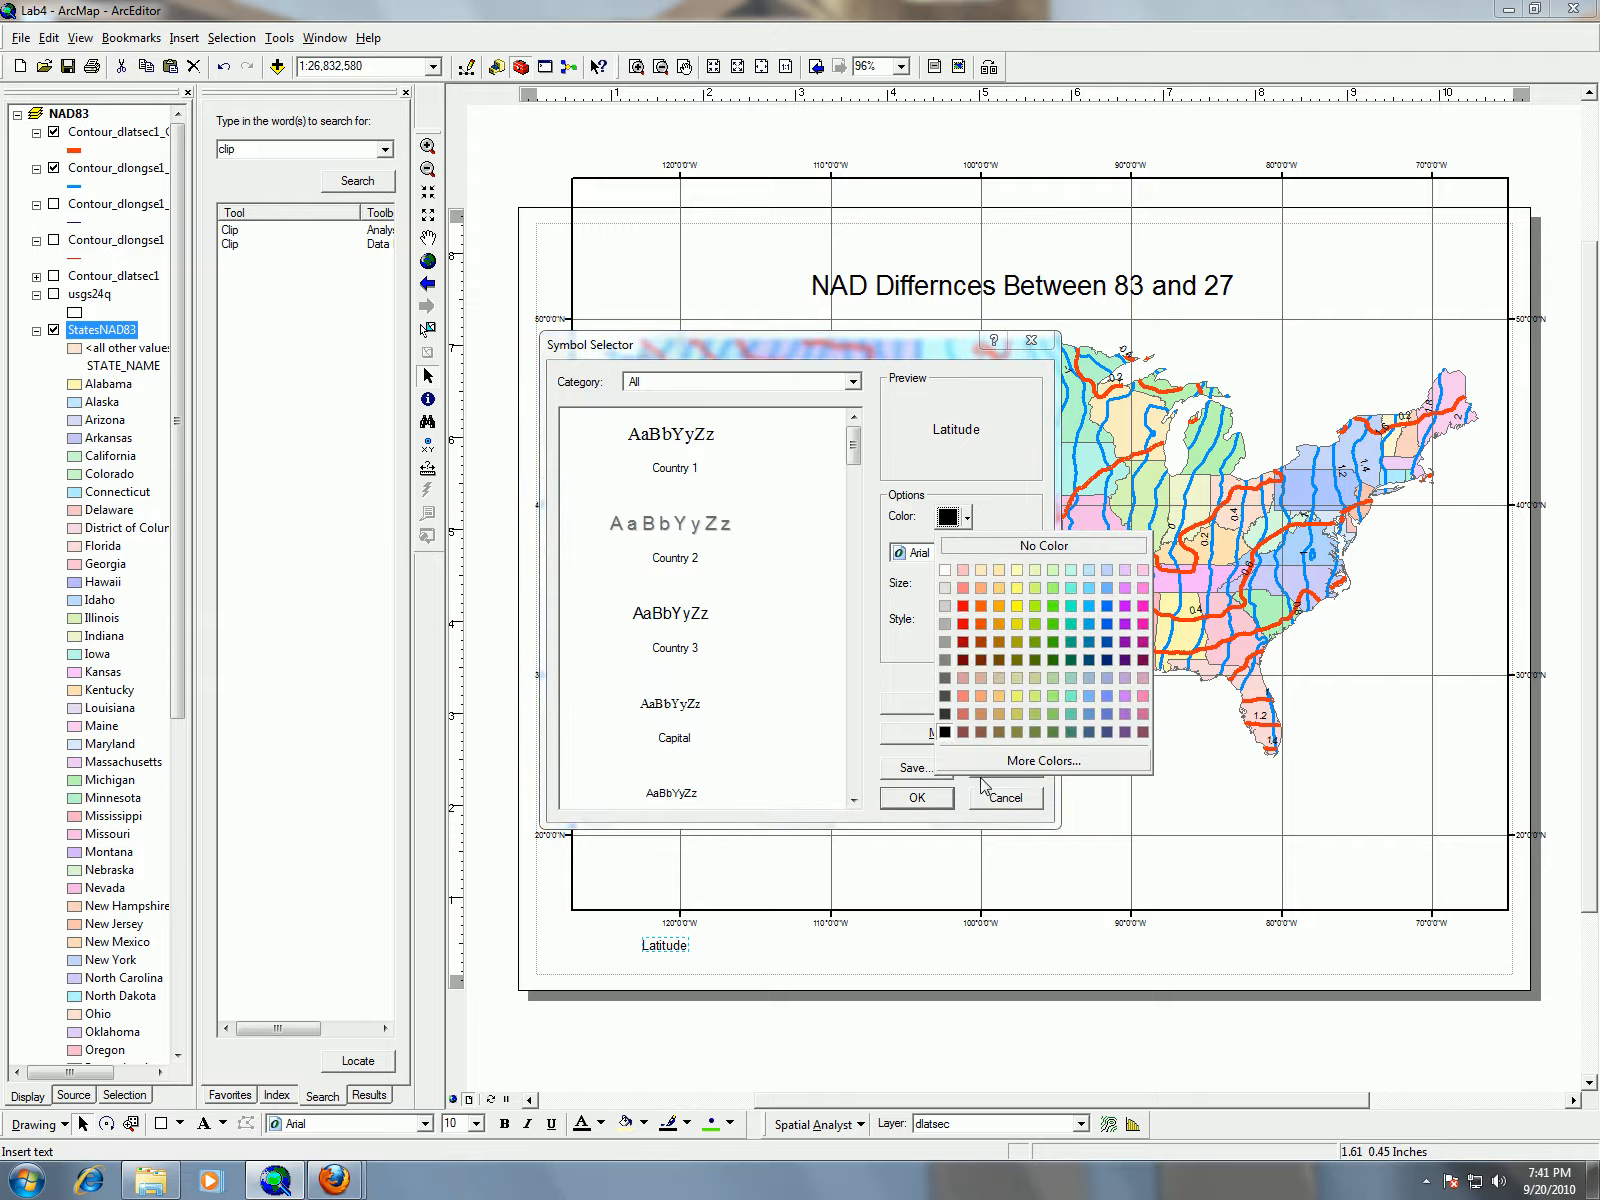
{"action": "left_click", "coordinate": [963, 622]}
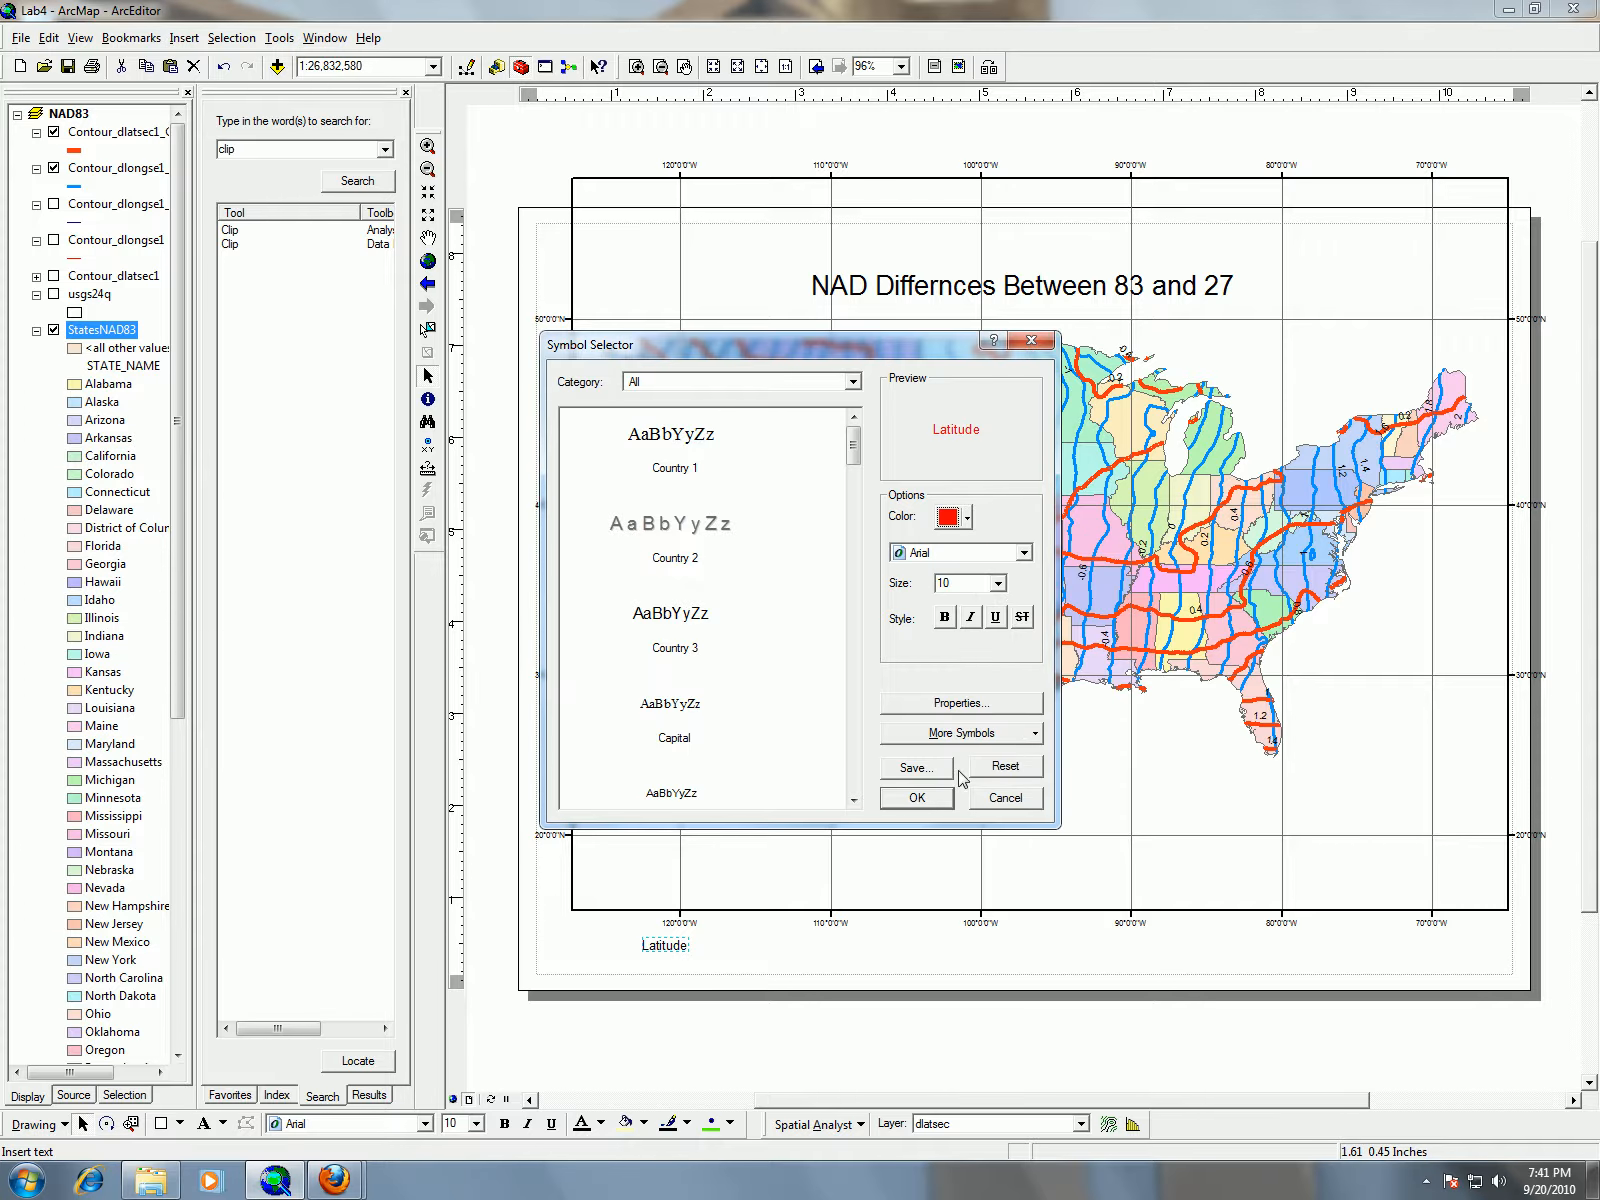
{"action": "left_click", "coordinate": [917, 797]}
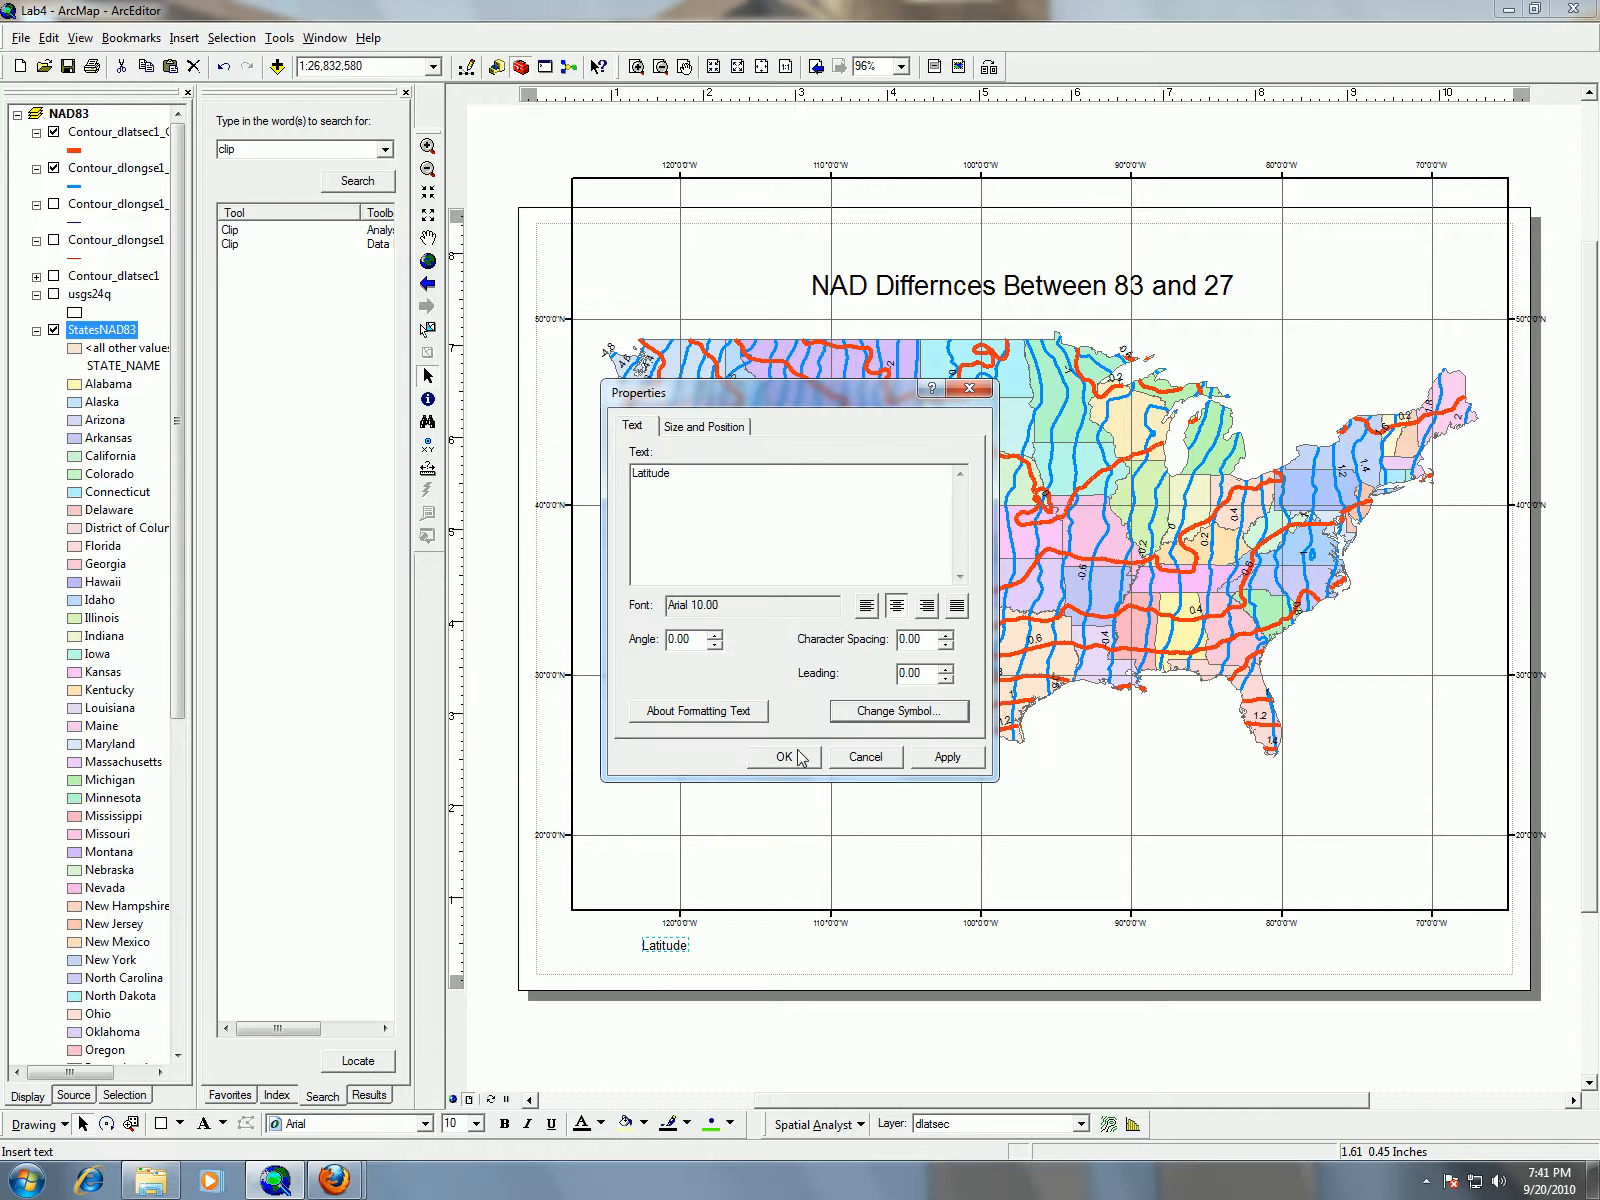
{"action": "left_click", "coordinate": [795, 757]}
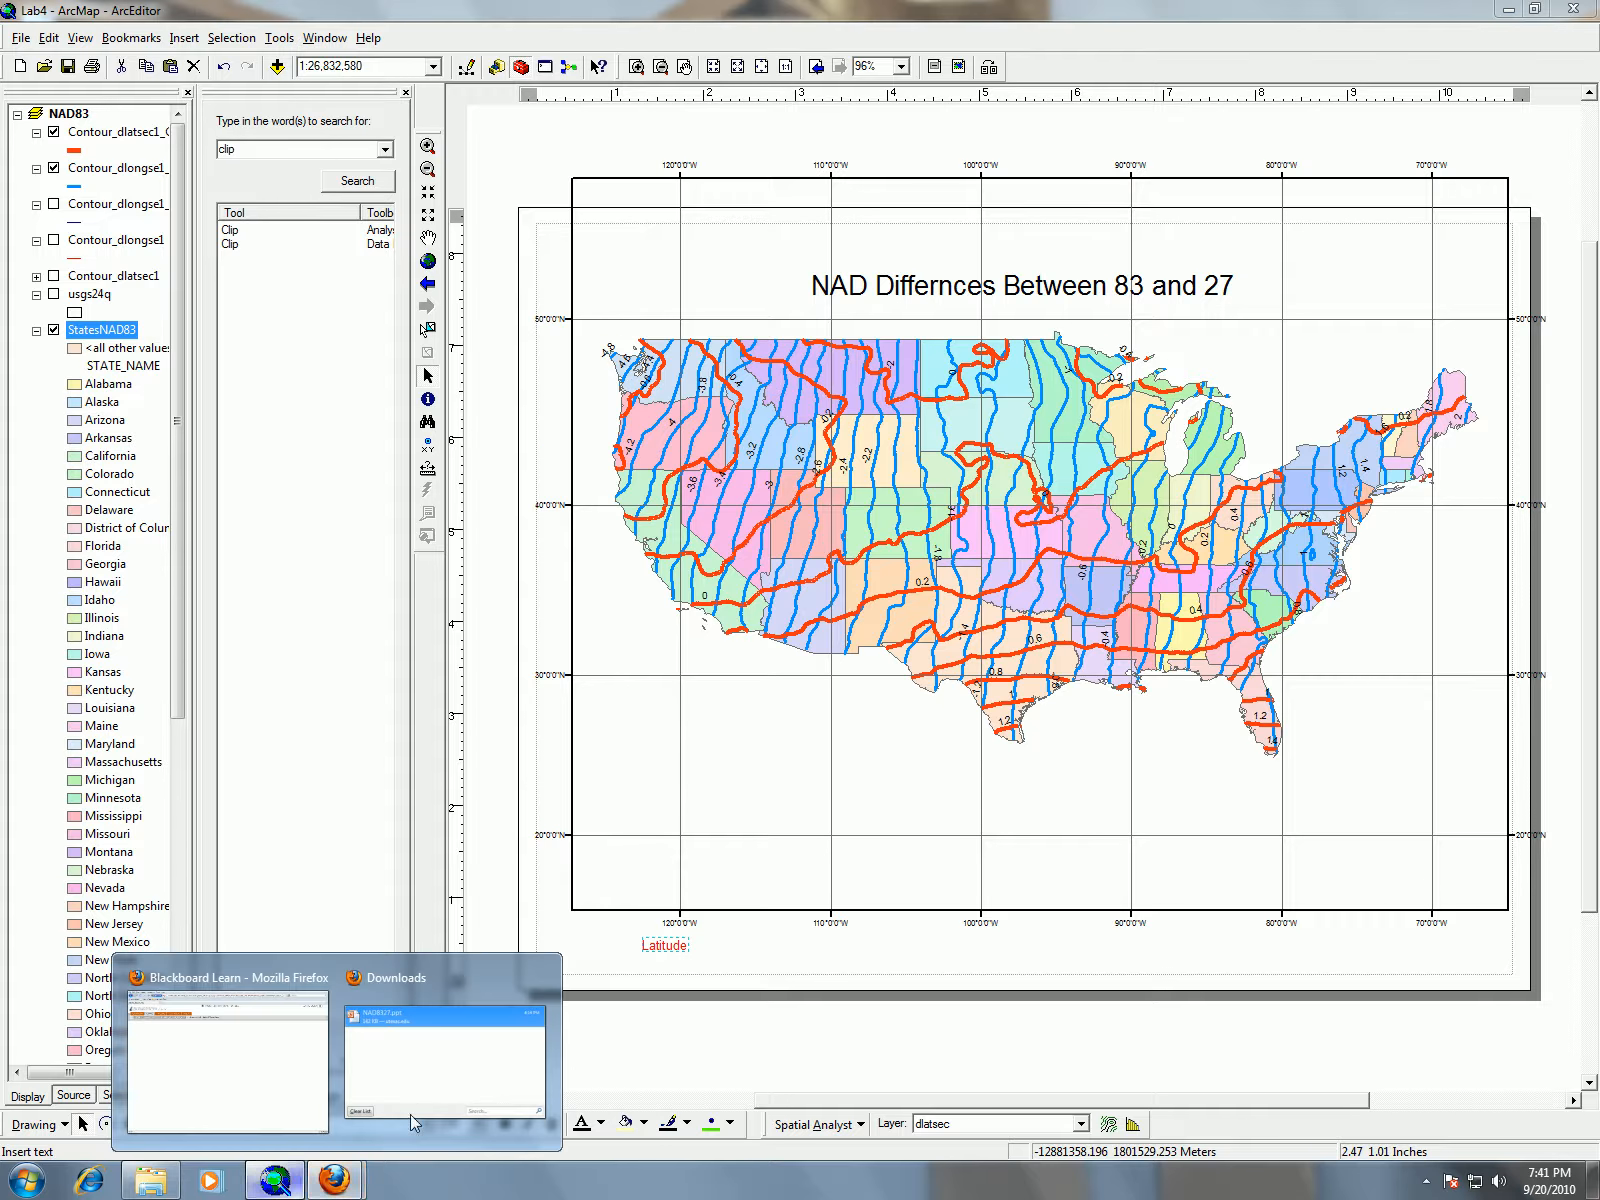
Reopen the reference presentation from Firefox's downloads, return to ArcMap and recolor the Latitude text to a muted blue
{"action": "left_click", "coordinate": [445, 1060]}
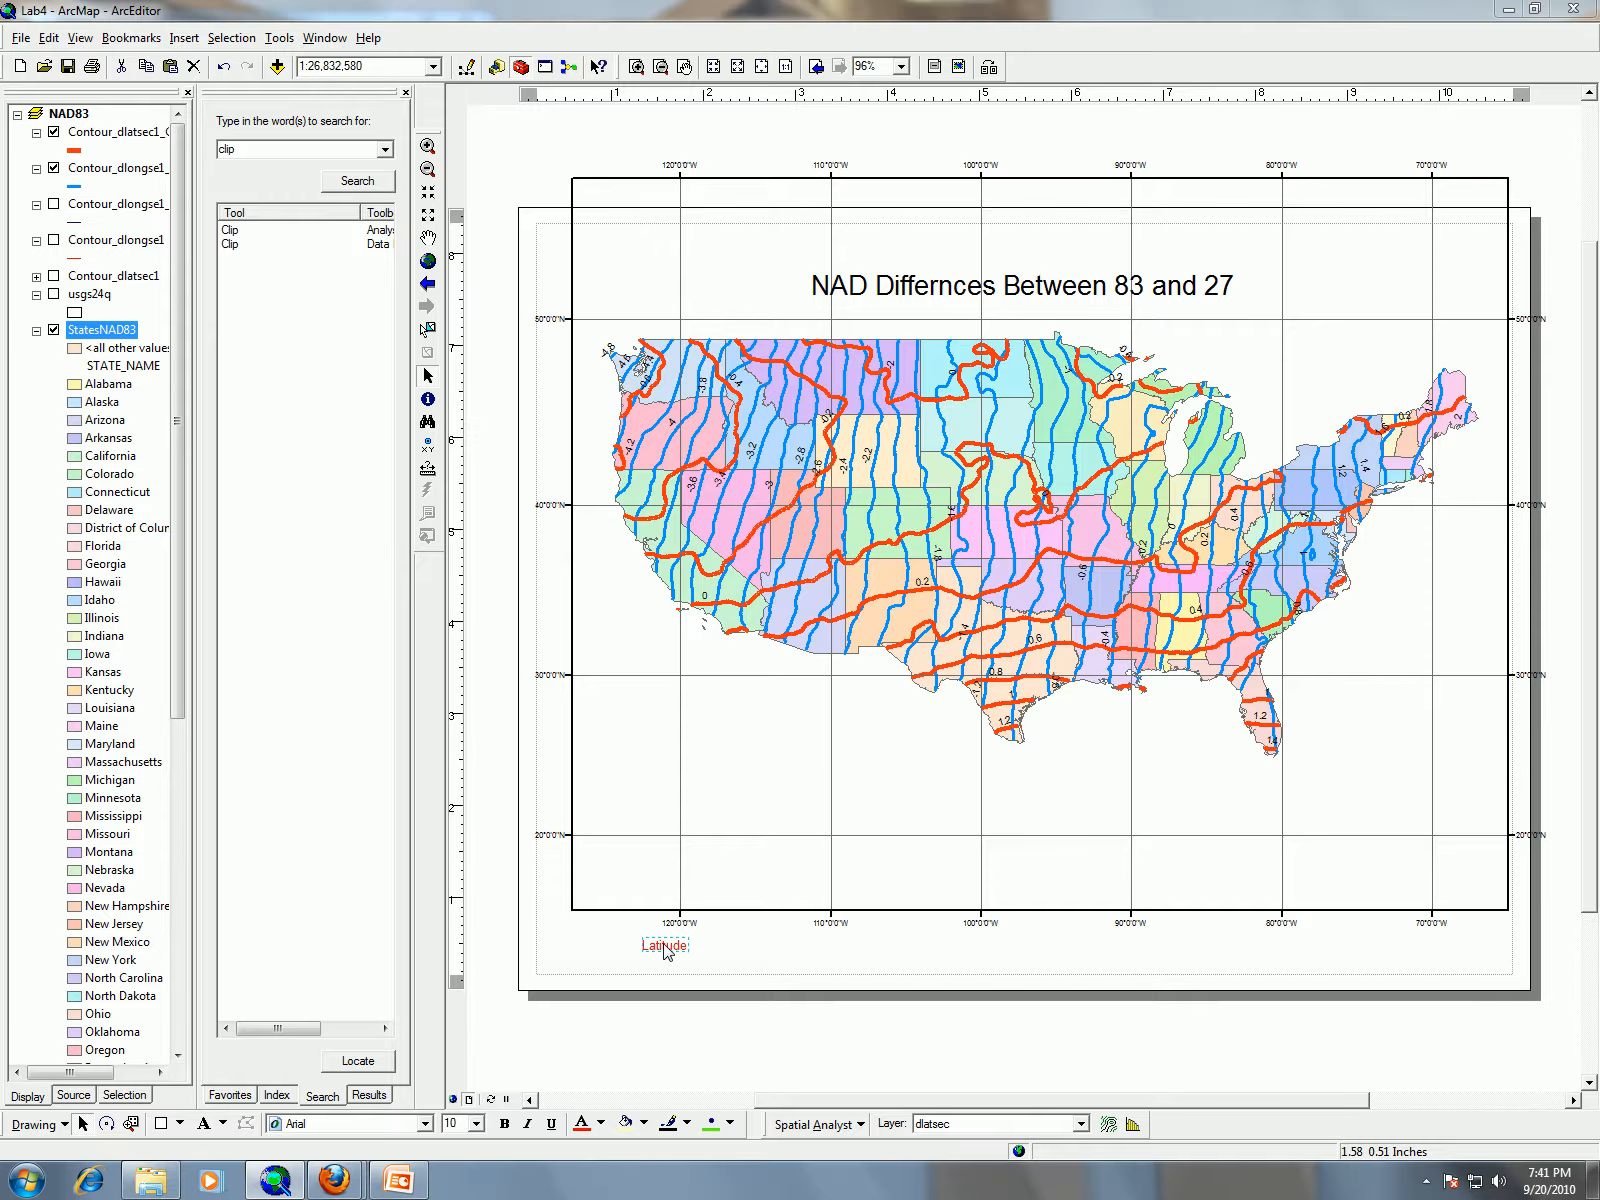
{"action": "double_click", "coordinate": [662, 945]}
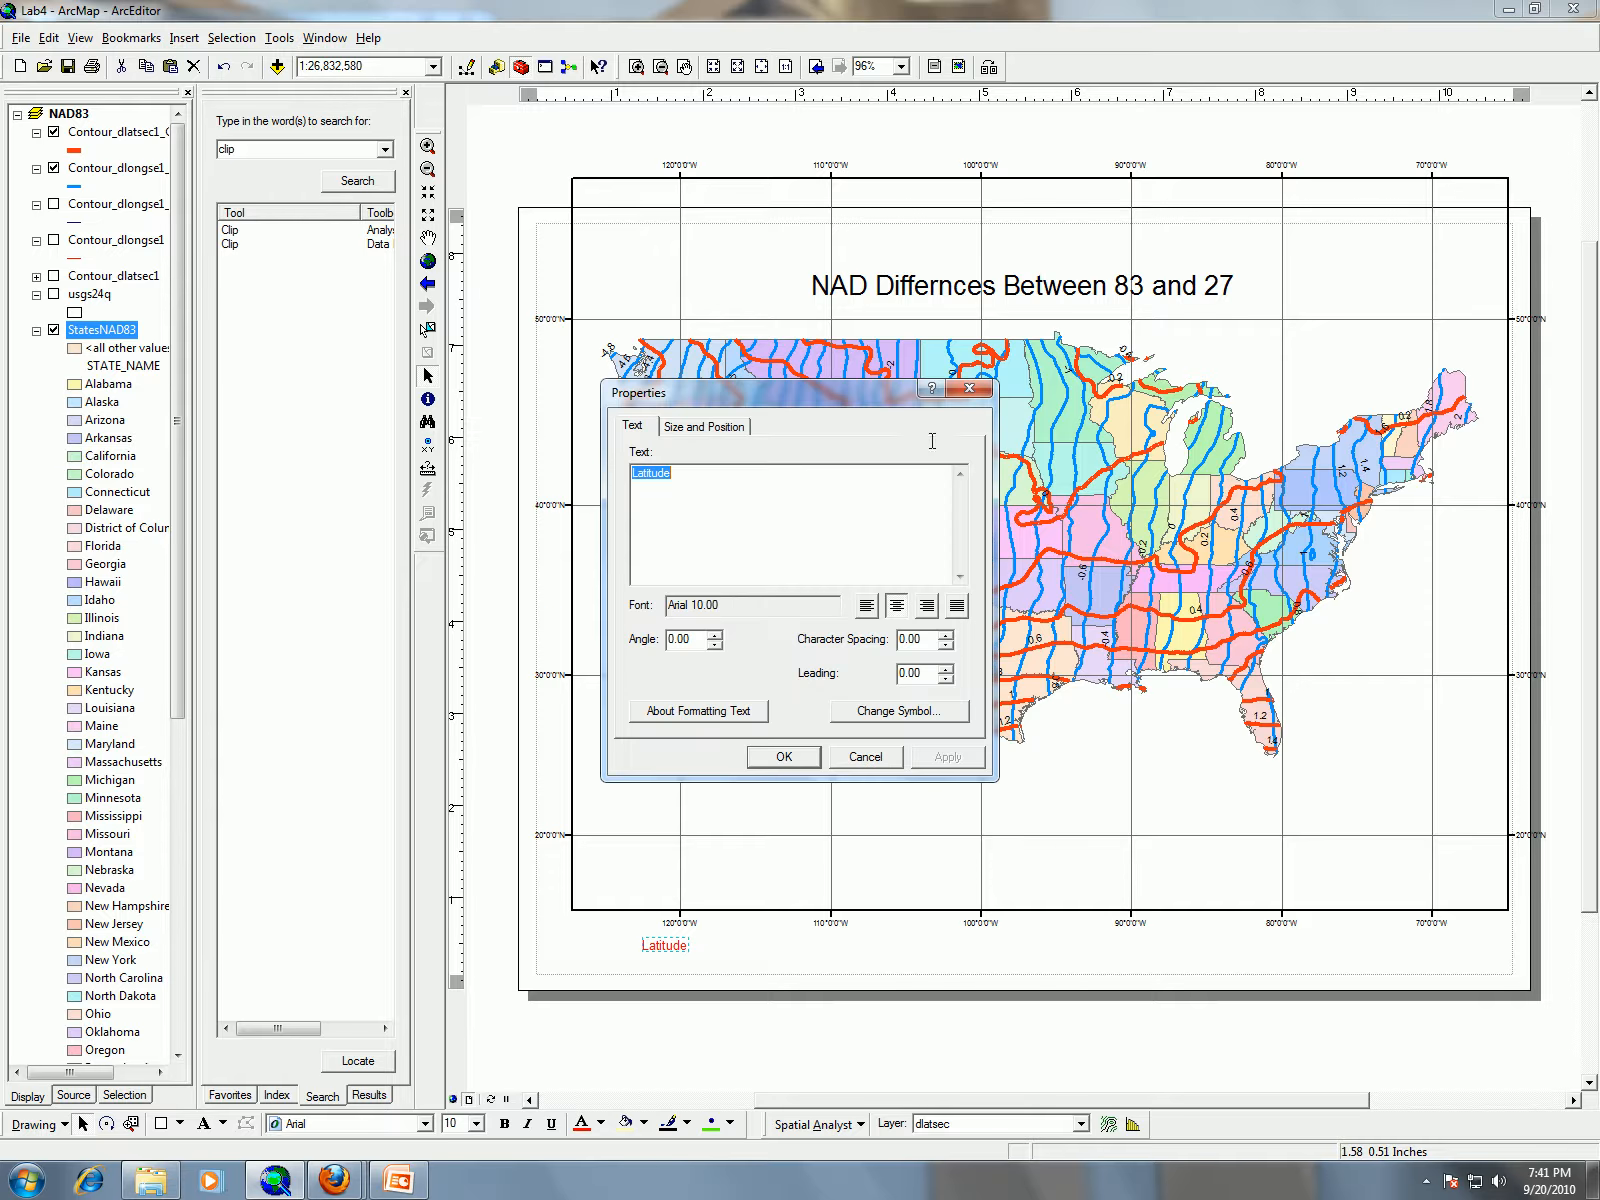
{"action": "left_click", "coordinate": [895, 710]}
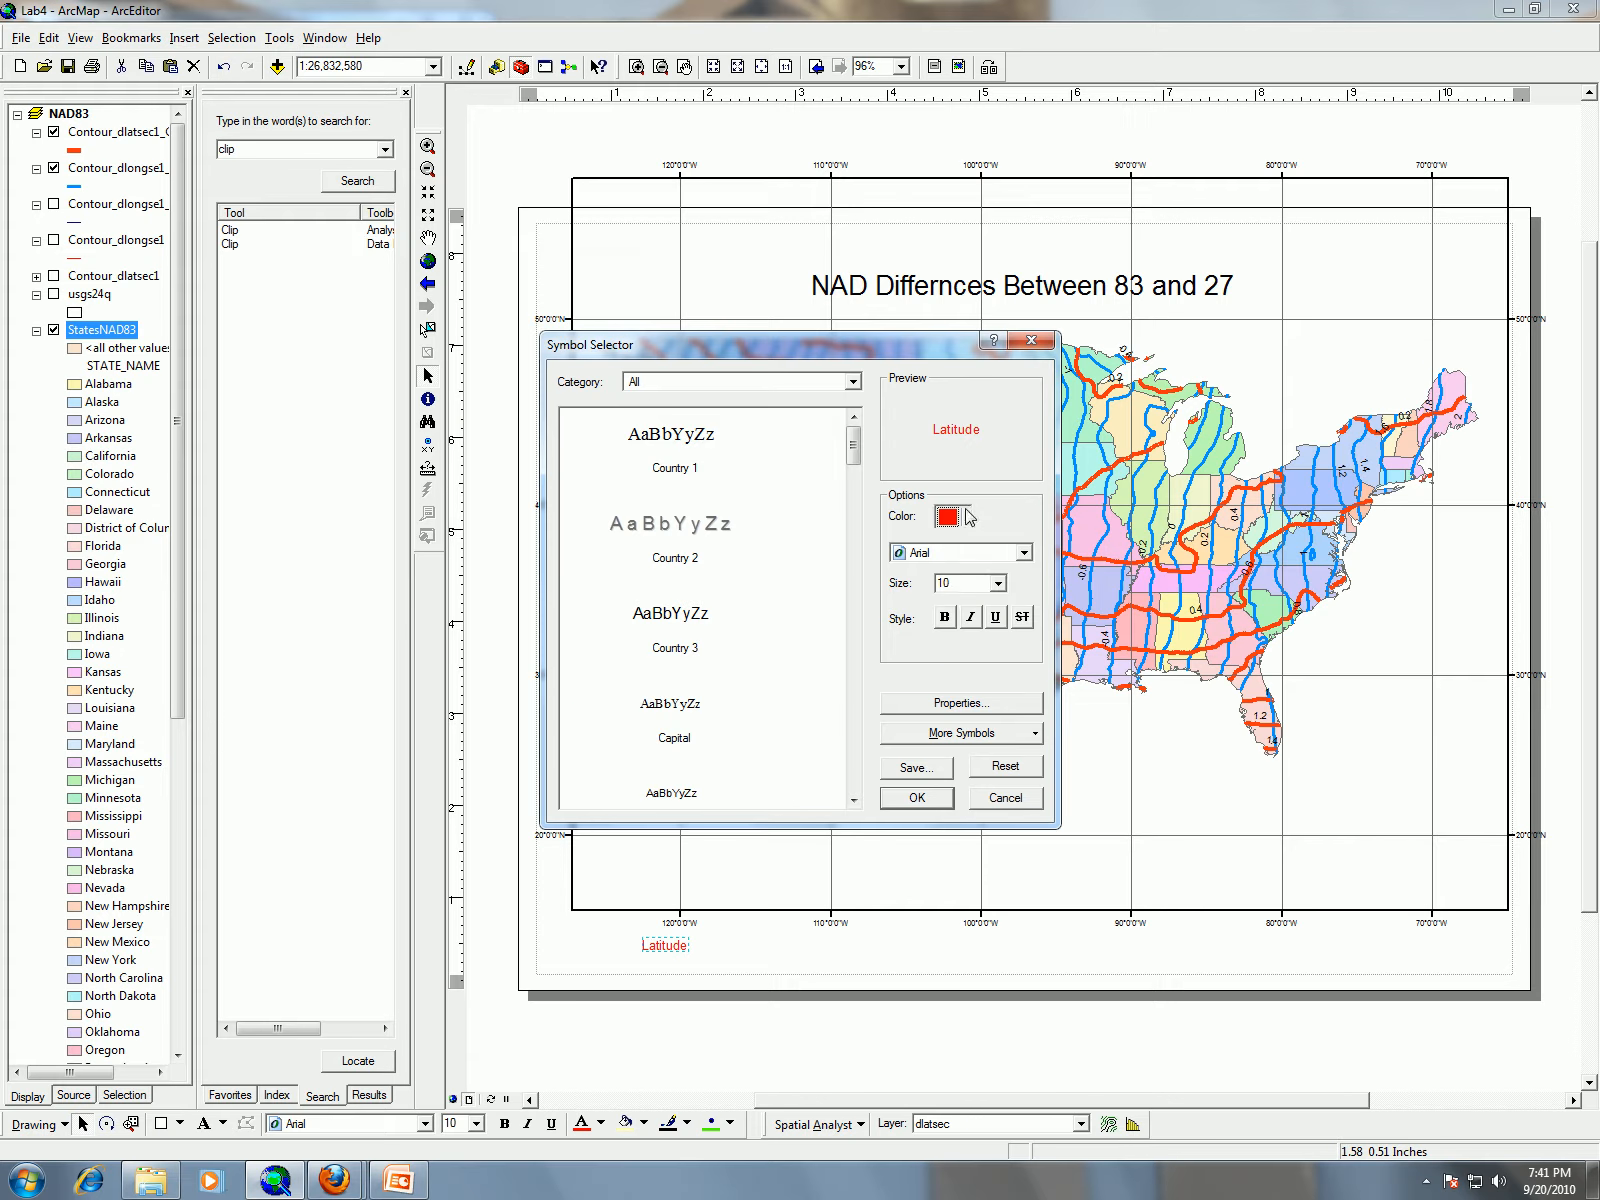
{"action": "left_click", "coordinate": [952, 516]}
{"action": "left_click", "coordinate": [1097, 731]}
{"action": "left_click", "coordinate": [918, 798]}
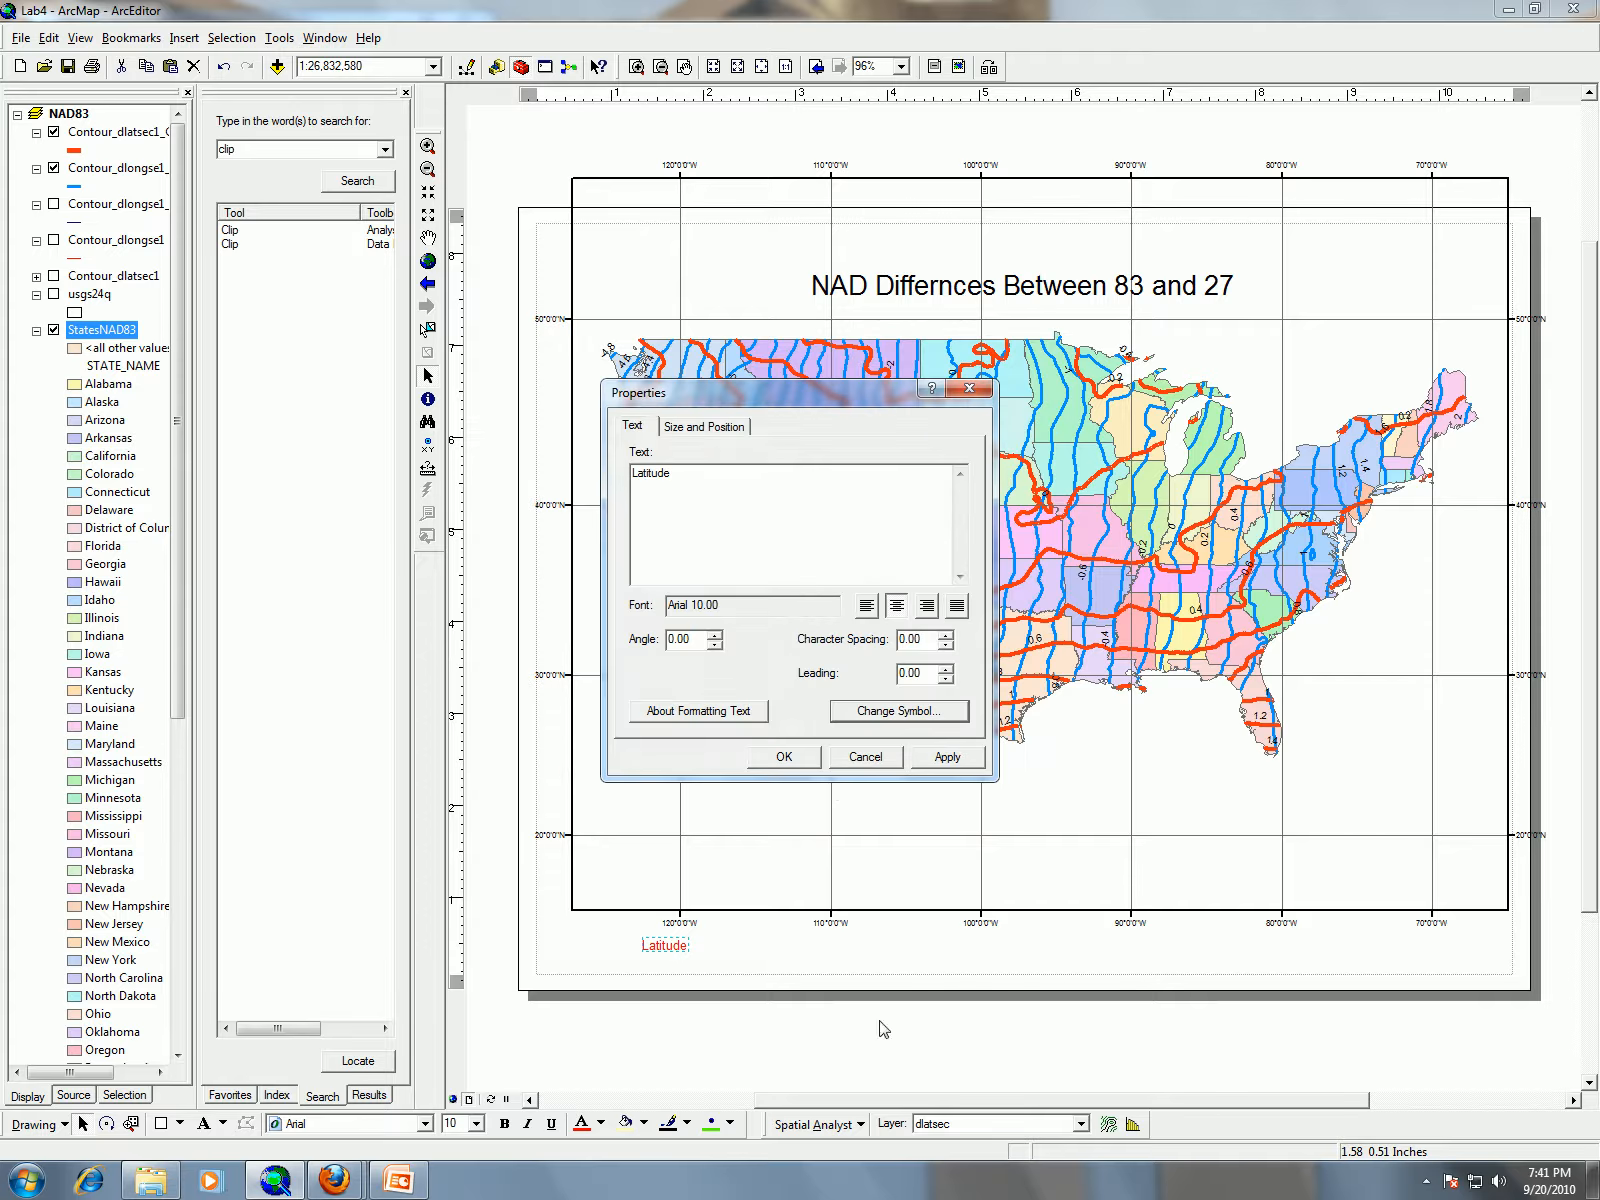
{"action": "left_click", "coordinate": [792, 760]}
Move the NAD83 data frame back onto the page so it encloses the title and the Latitude text
{"action": "left_click", "coordinate": [962, 347]}
{"action": "left_click_drag", "start_coordinate": [962, 347], "coordinate": [939, 406]}
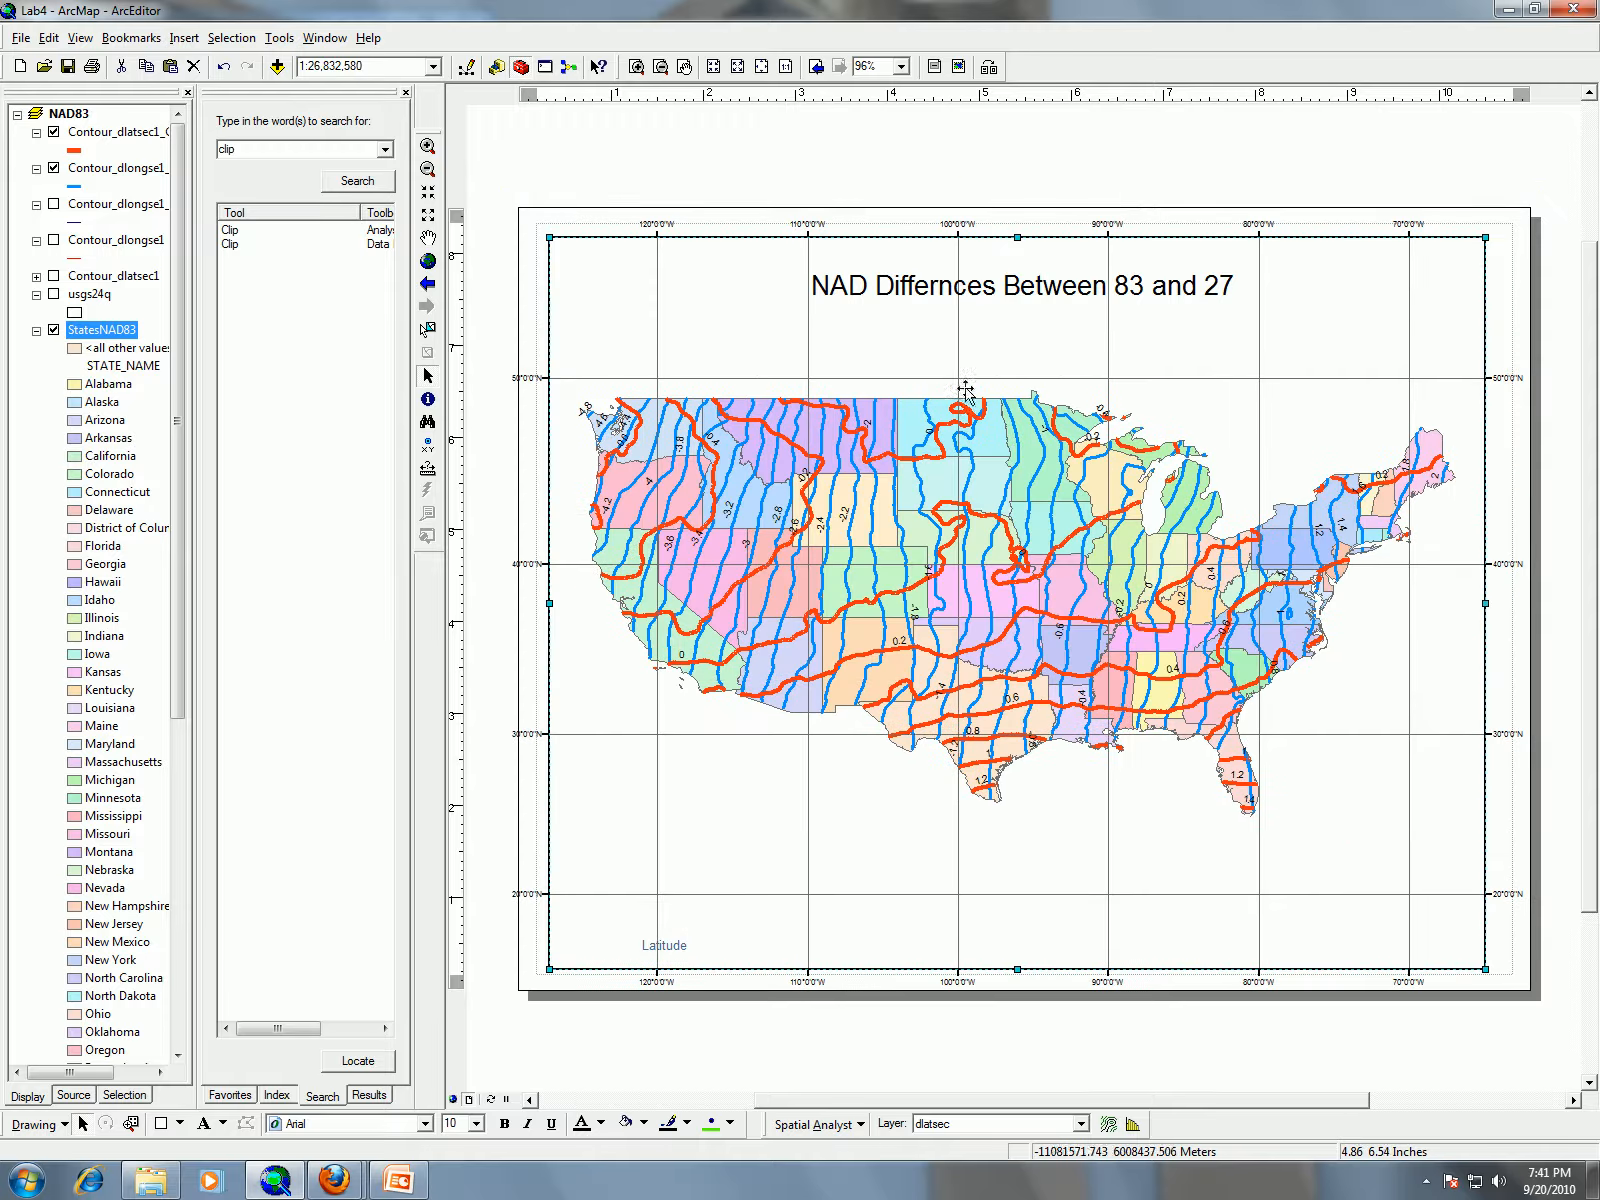
{"action": "left_click", "coordinate": [940, 160]}
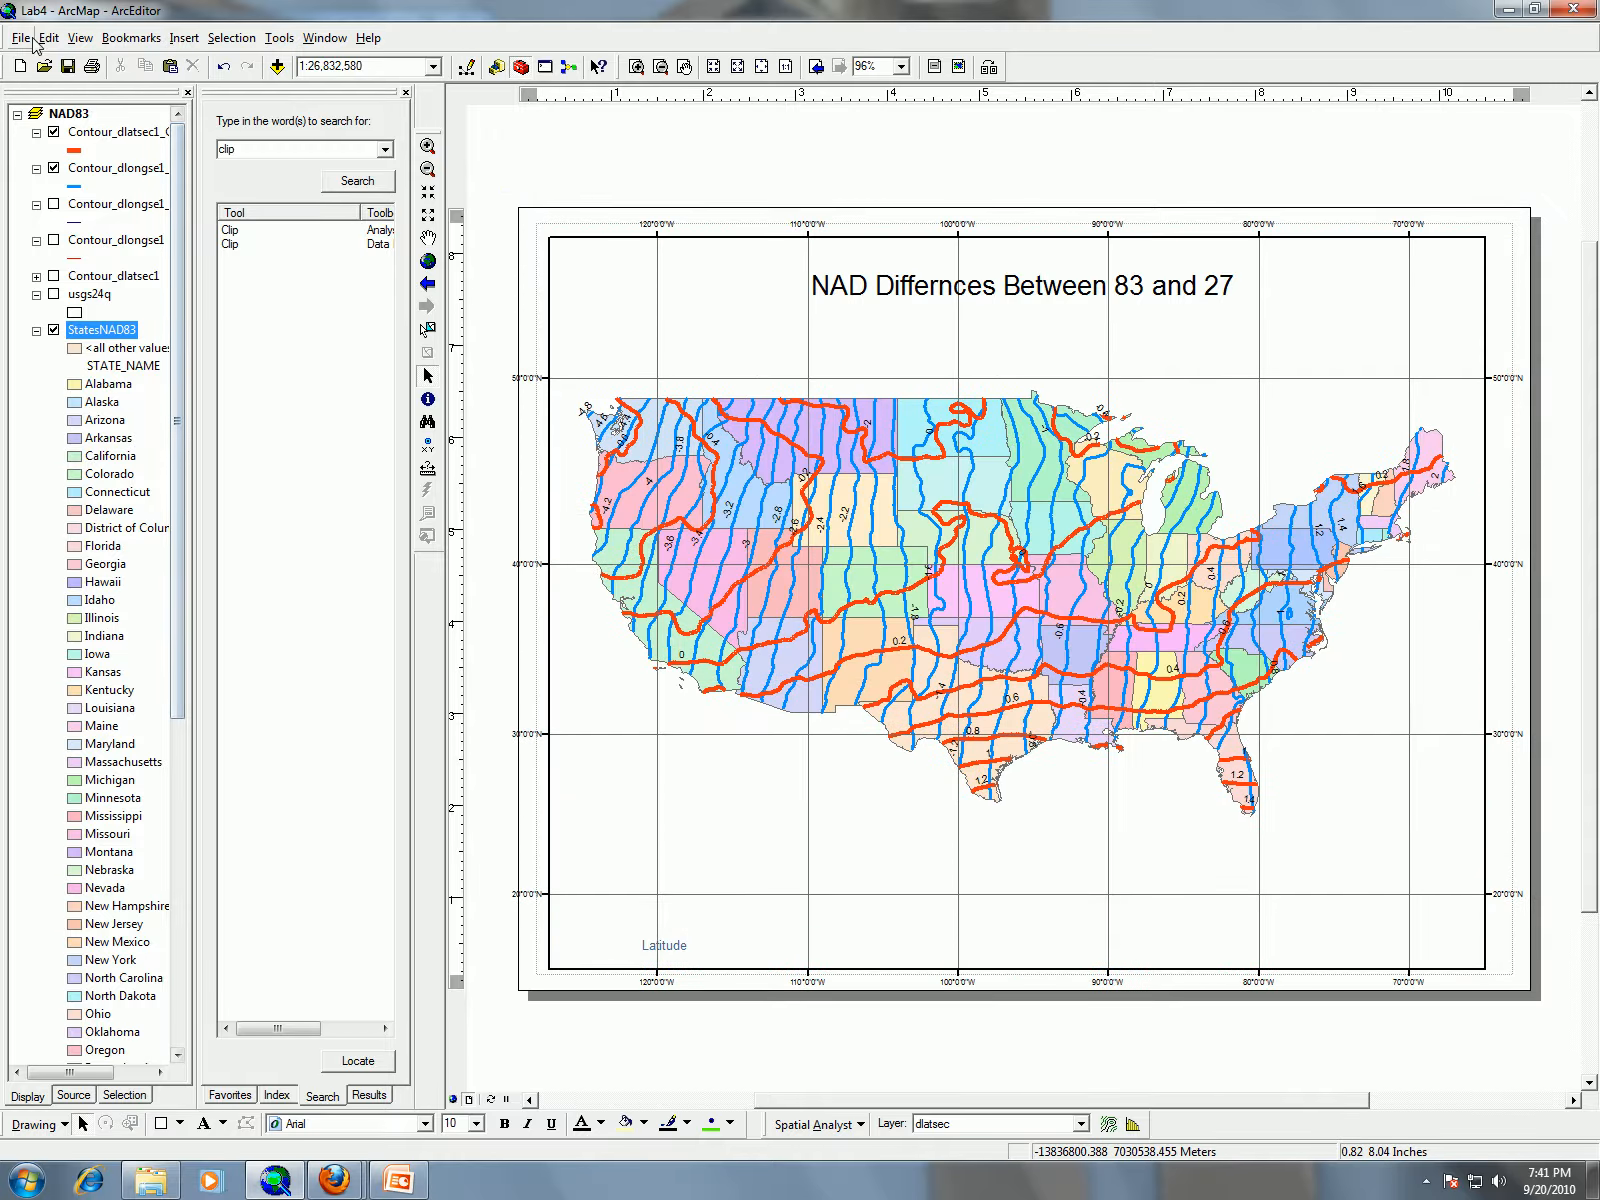
Export the map layout to the Desktop as a PDF named Lab4 at 300 dpi resolution
{"action": "left_click", "coordinate": [20, 38]}
{"action": "left_click", "coordinate": [65, 364]}
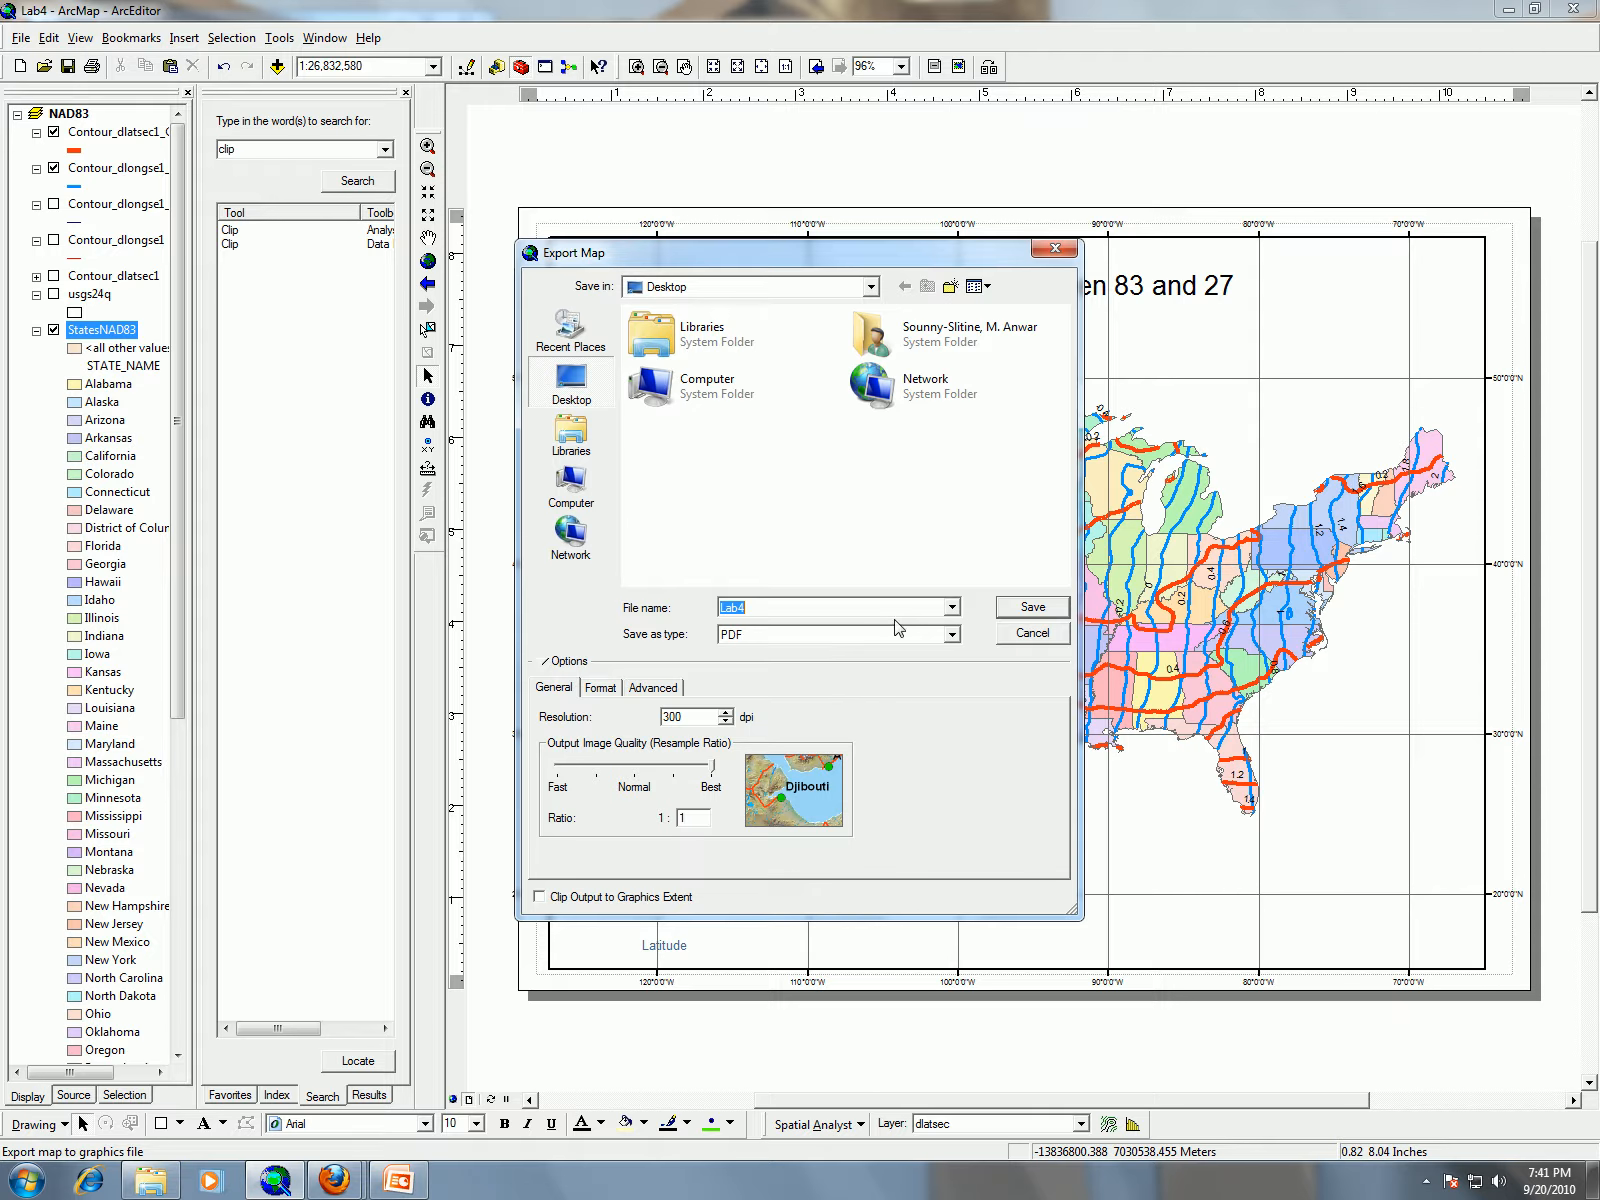
{"action": "left_click", "coordinate": [1034, 607]}
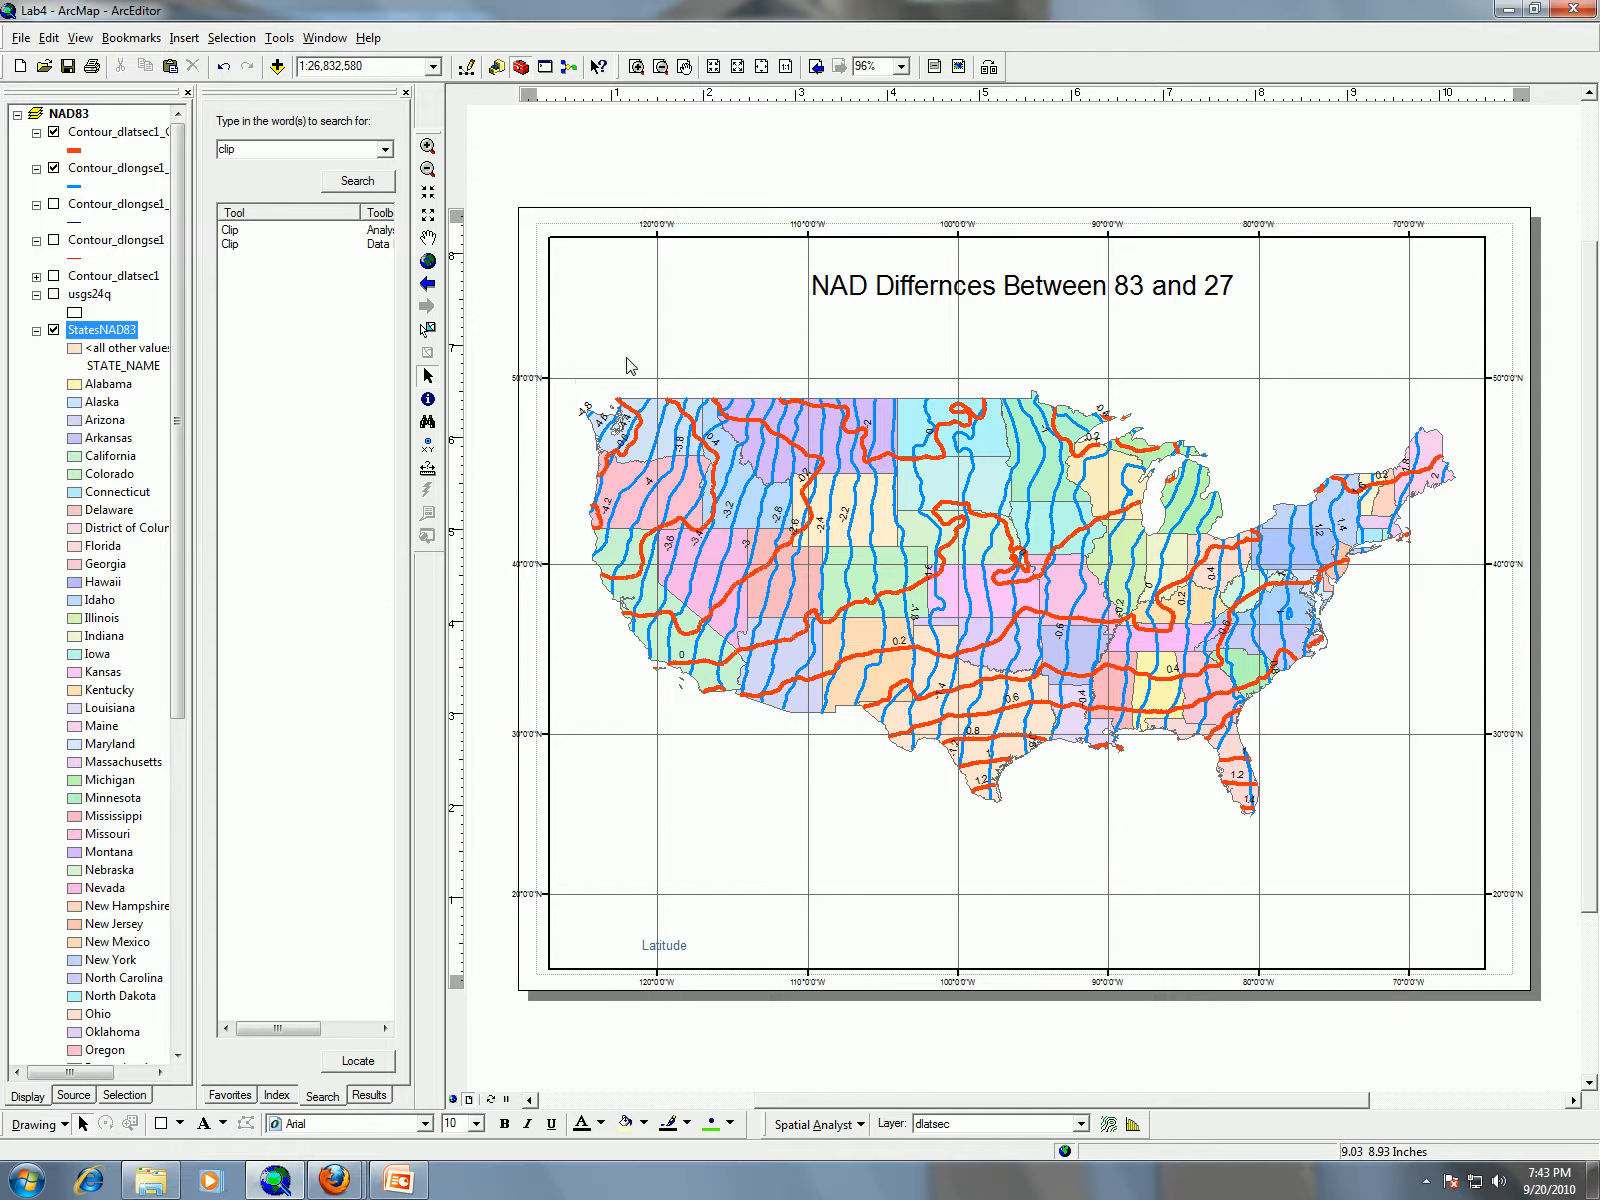
Zoom the data frame in on Washington and northern Oregon to examine the contours there
{"action": "left_click", "coordinate": [428, 146]}
{"action": "left_click_drag", "start_coordinate": [575, 393], "coordinate": [705, 489]}
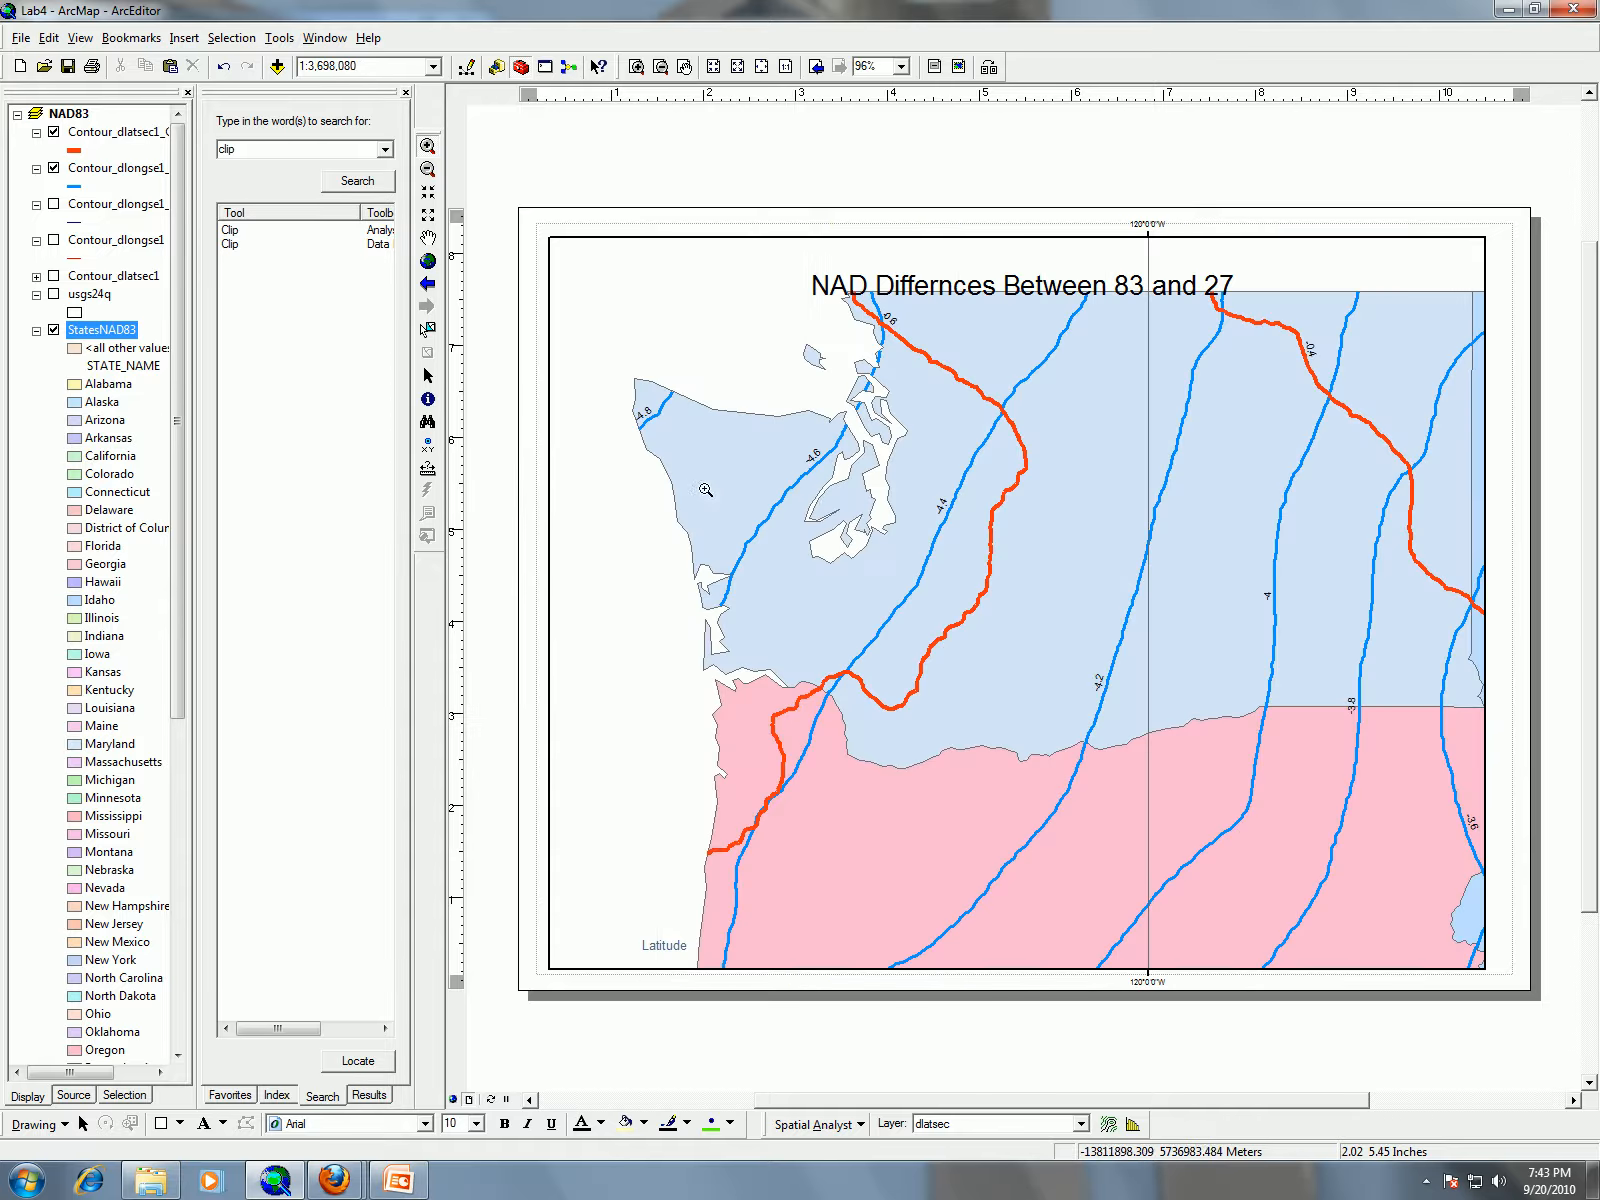